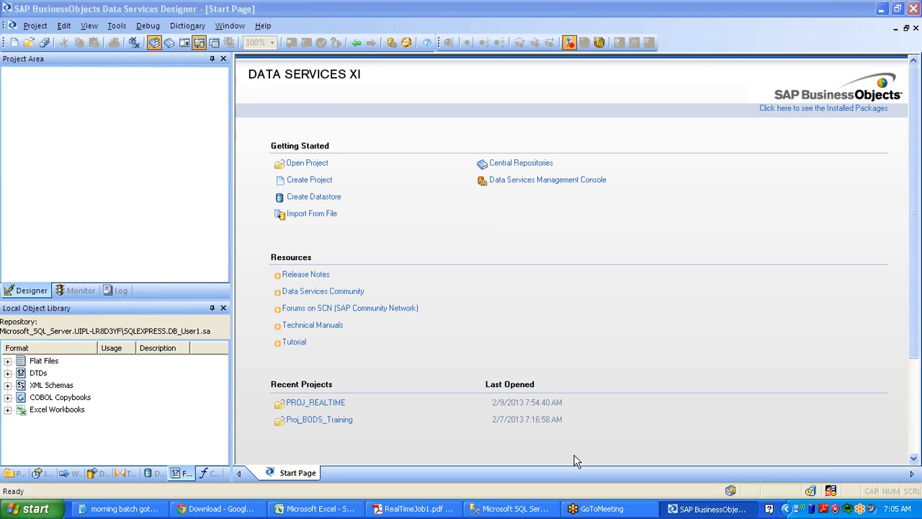
Step: Switch to RealTimeJob1.pdf in Adobe Reader and page back through its figures to the Introduction on page 3
left_click(410, 508)
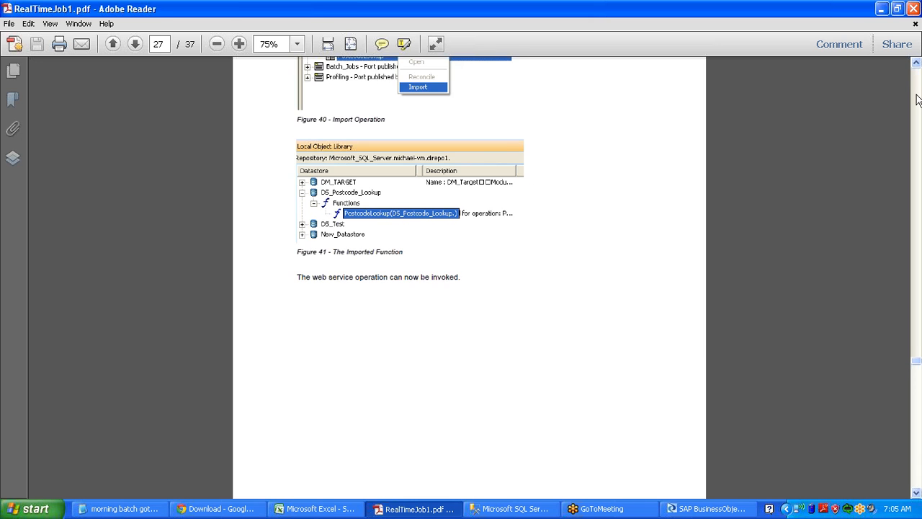
left_click(918, 101)
left_click(917, 100)
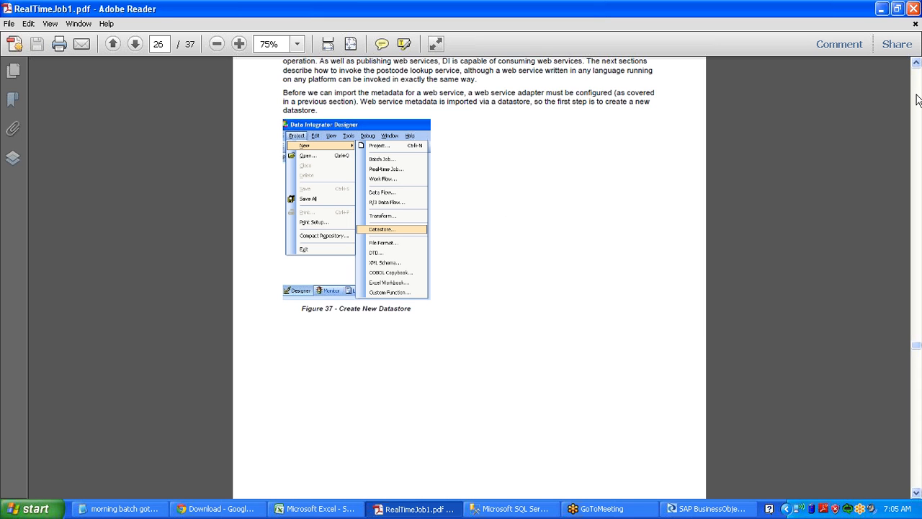
left_click(918, 100)
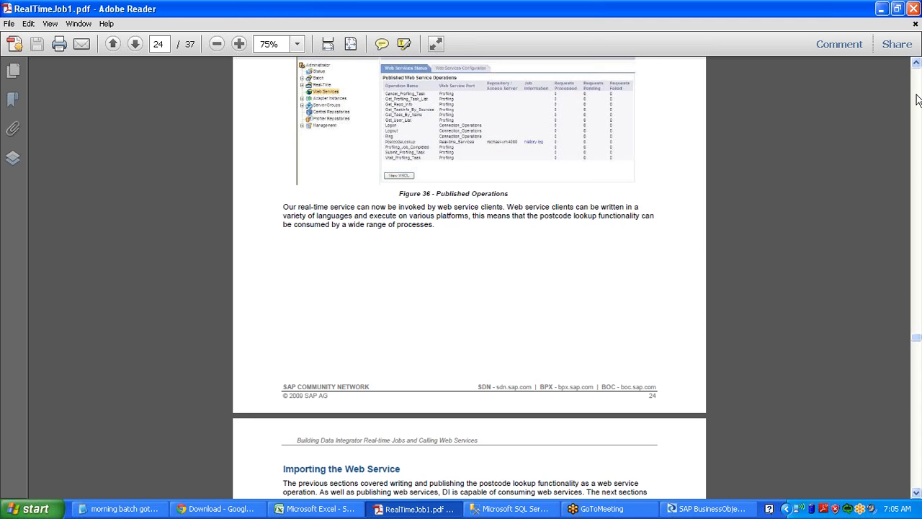
left_click(918, 100)
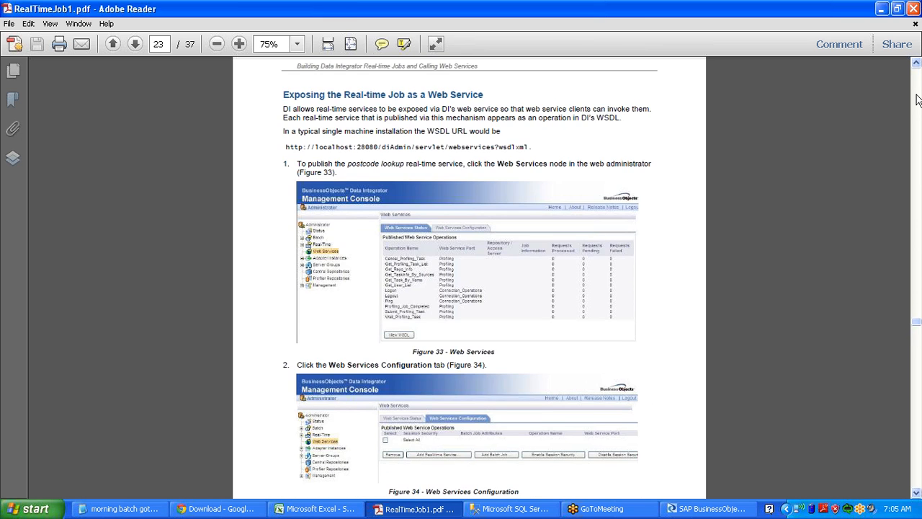
left_click(917, 100)
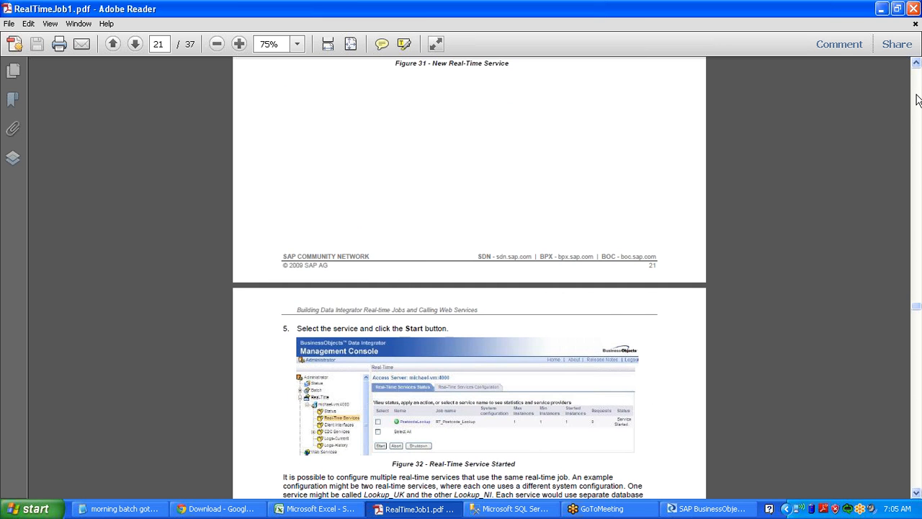
left_click(918, 100)
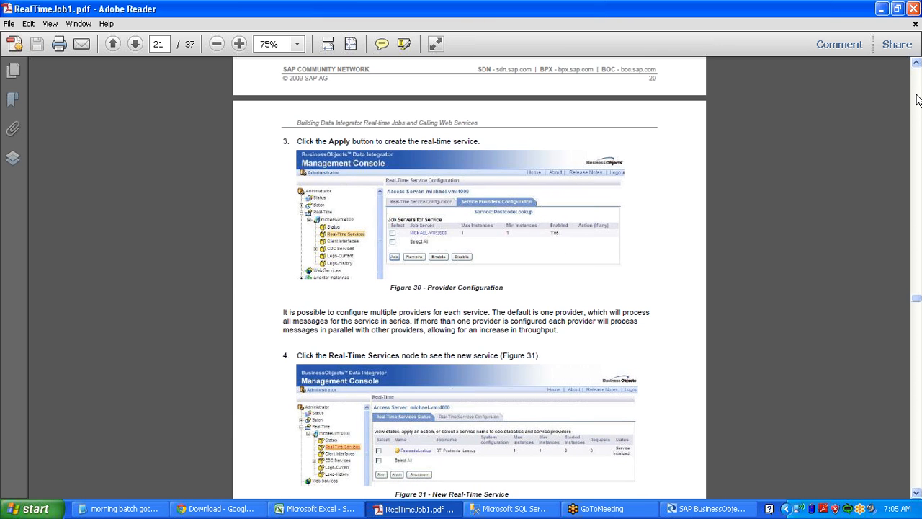
left_click(918, 100)
left_click(917, 100)
left_click(918, 101)
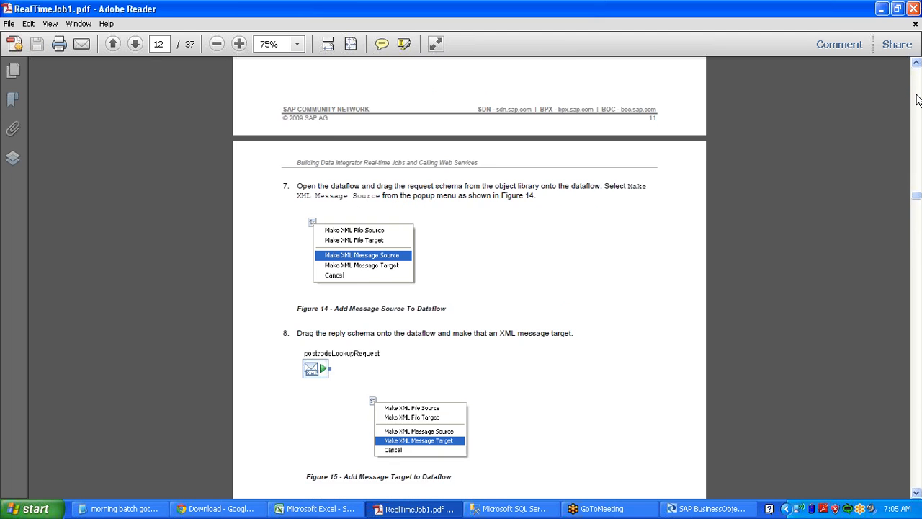
left_click(918, 101)
left_click(918, 100)
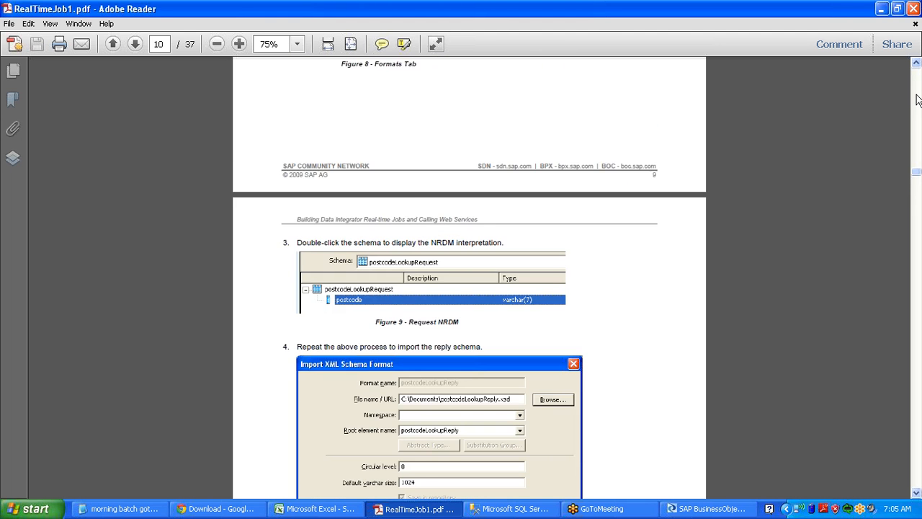
left_click(917, 100)
left_click(918, 100)
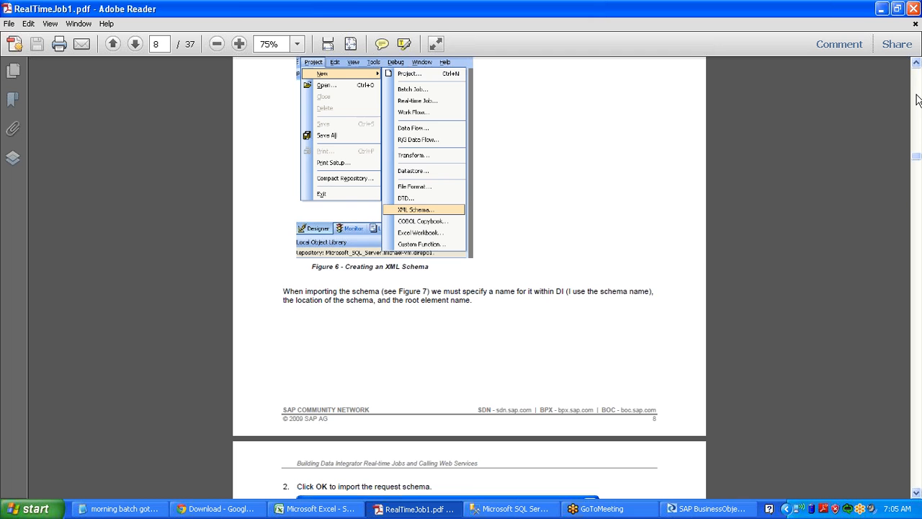
left_click(918, 101)
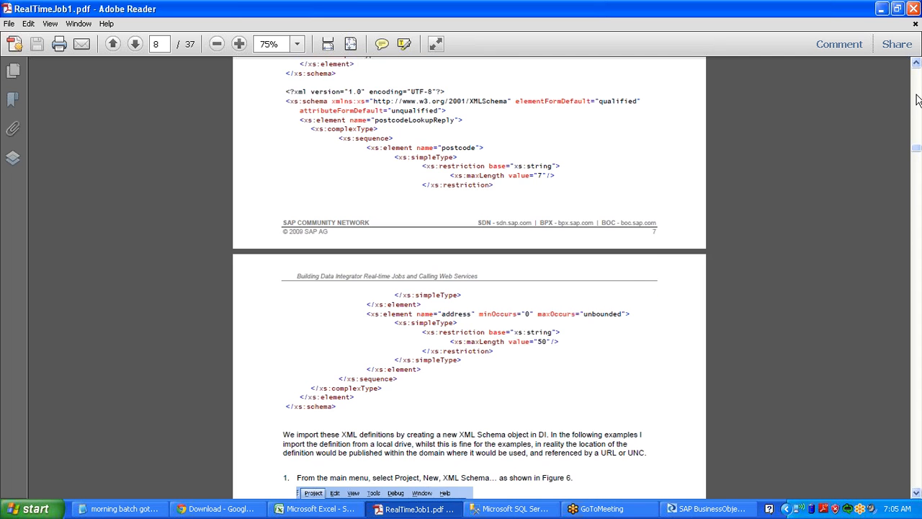
left_click(918, 100)
left_click(918, 100)
left_click(918, 100)
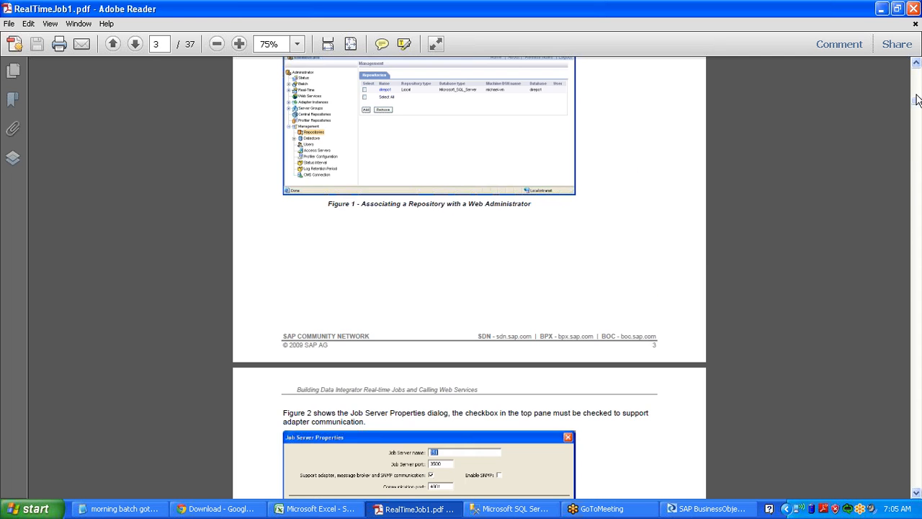
left_click(917, 100)
Step: Set the document zoom to 100% and read the configuration prerequisites under Ensuring the Correct Configuration, through the Job Server Properties figure
left_click(281, 37)
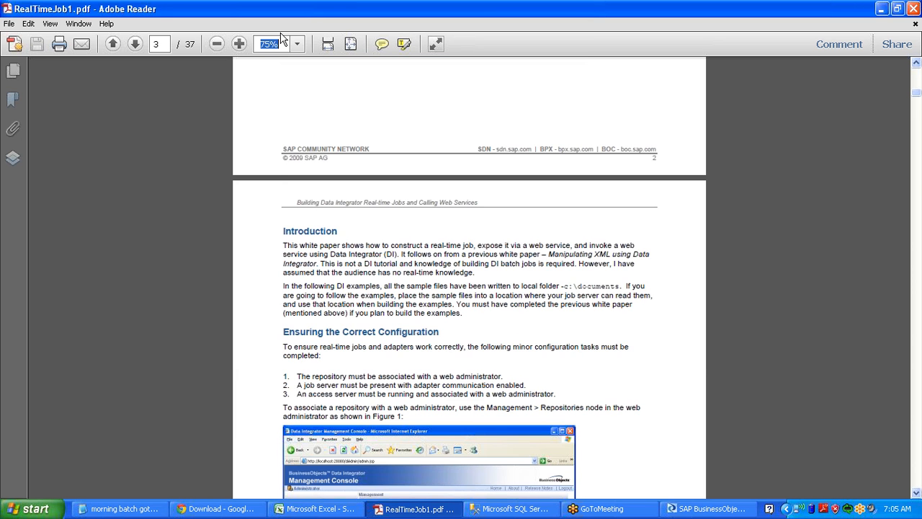
type("100")
key("Return")
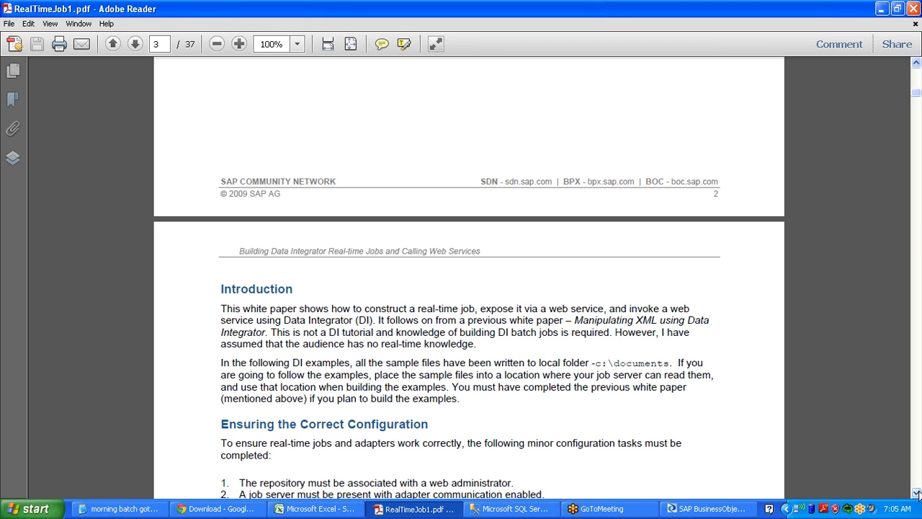
left_click(916, 493)
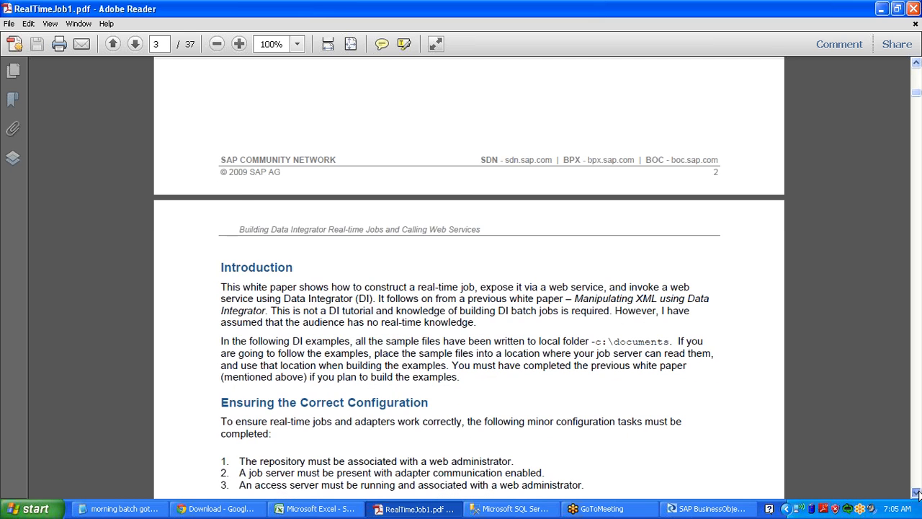
scroll(468, 288, "down", 5)
left_click_drag(348, 225, 229, 238)
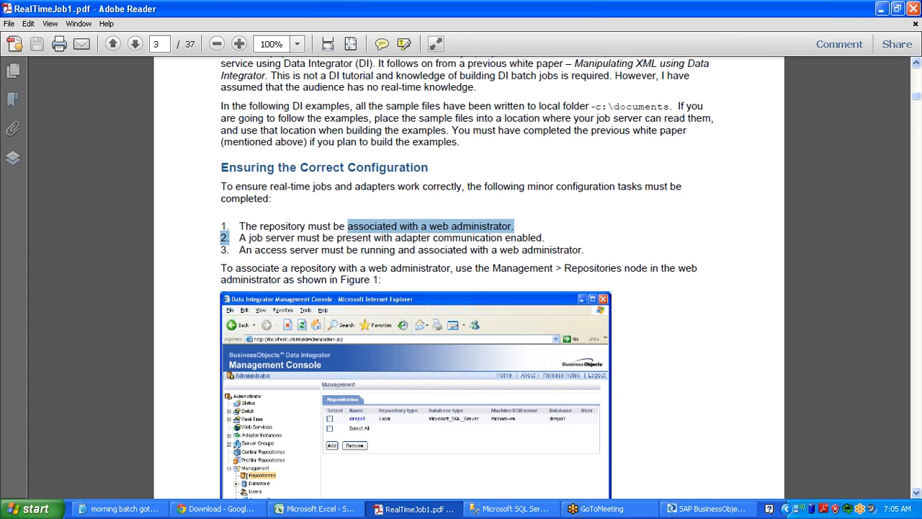
left_click_drag(254, 249, 507, 255)
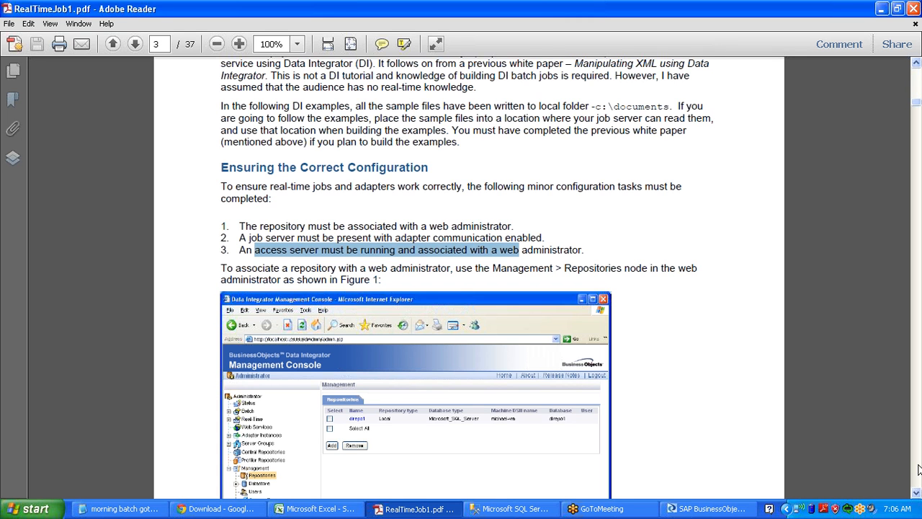
left_click(917, 469)
left_click(916, 469)
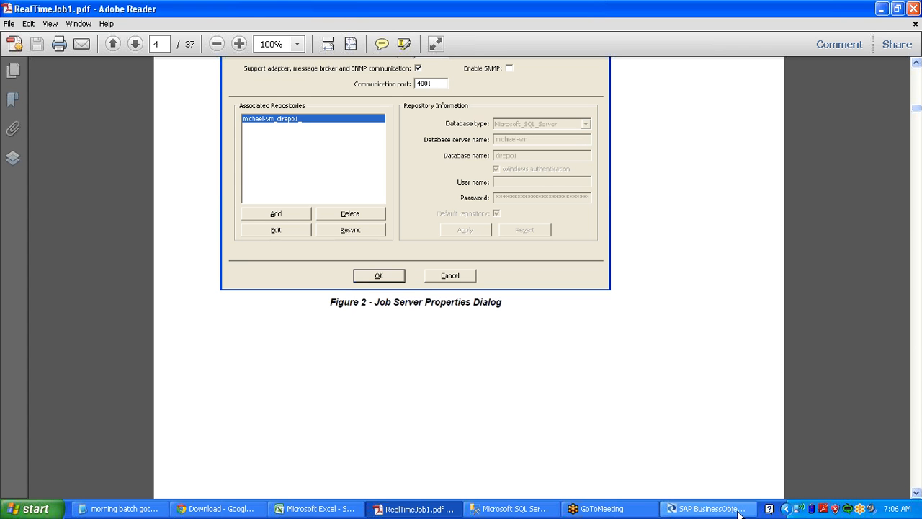
Step: Switch to Data Services Designer, open the postcodeLookupRequest XML schema to inspect its postcode column, and return to the Start Page
left_click(710, 509)
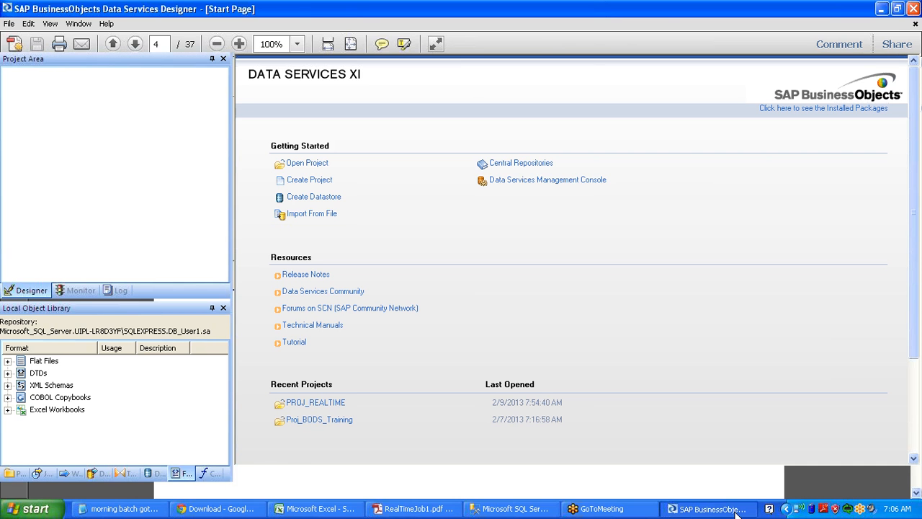
left_click(8, 386)
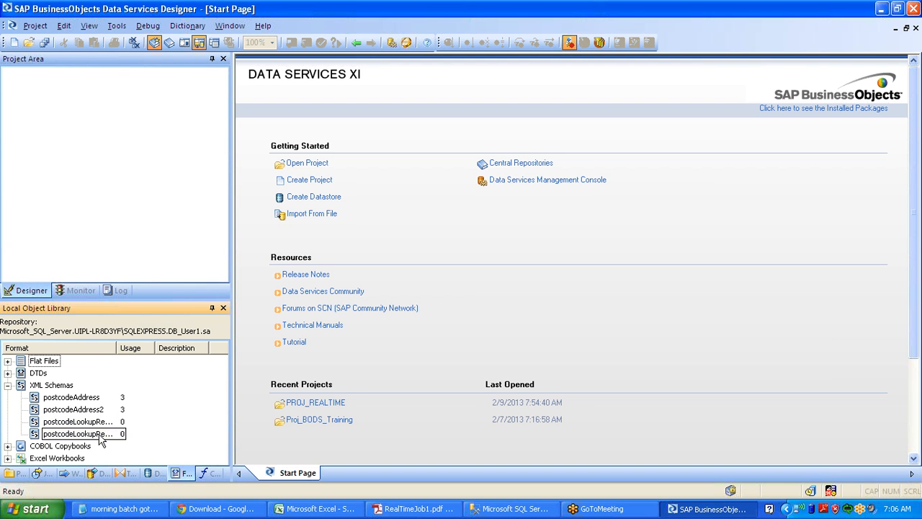
left_click(99, 433)
right_click(98, 434)
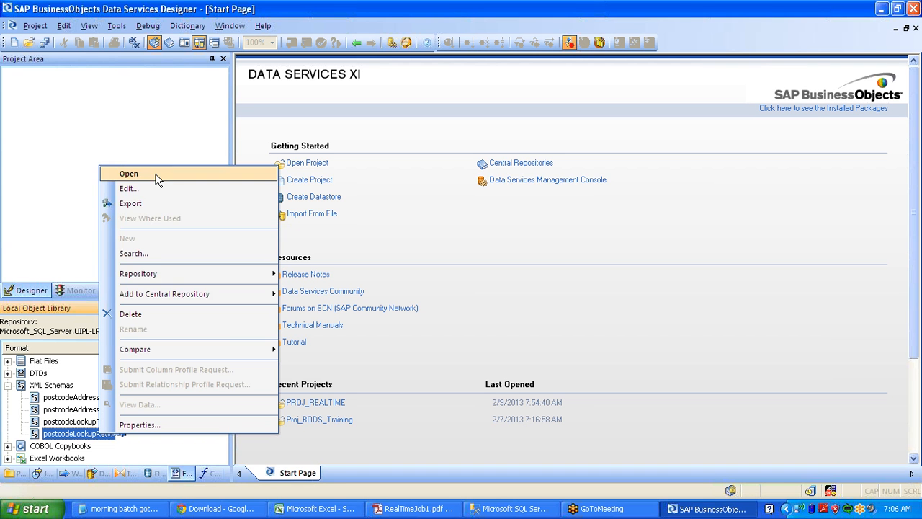
left_click(155, 172)
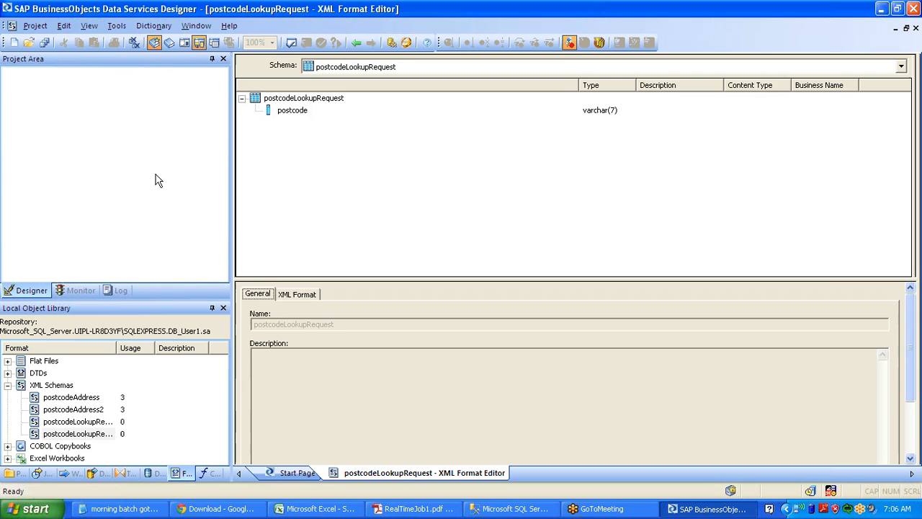
left_click(303, 109)
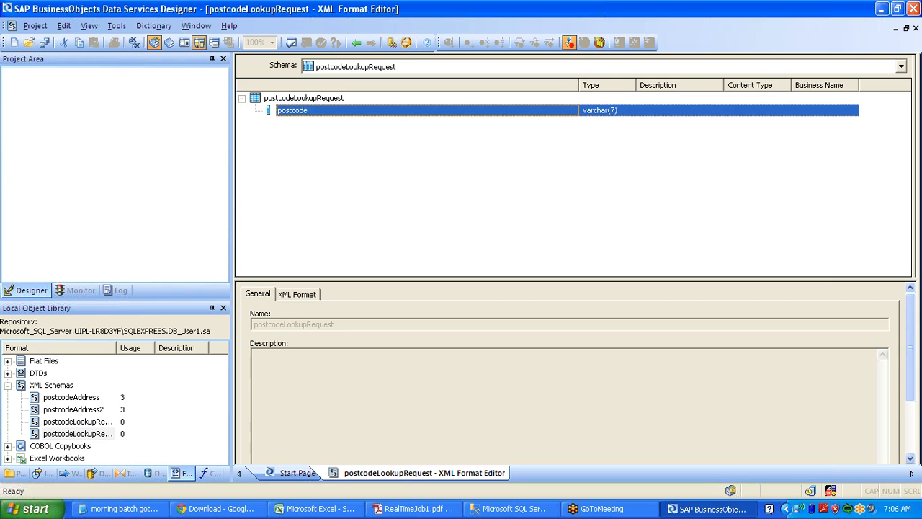
left_click(356, 42)
Step: Open the postcodeLookupReply XML schema, inspect its postcode and nested address columns, and return to the Start Page
left_click_drag(88, 423, 90, 422)
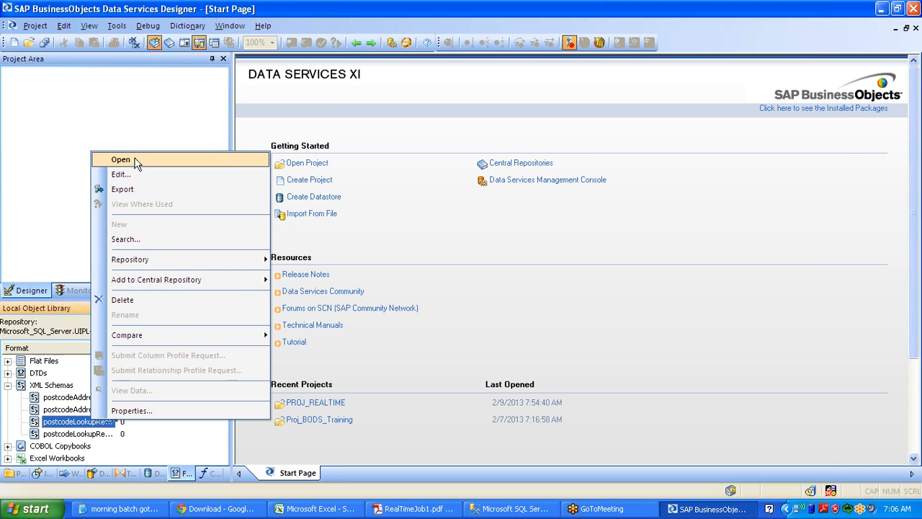
left_click(136, 161)
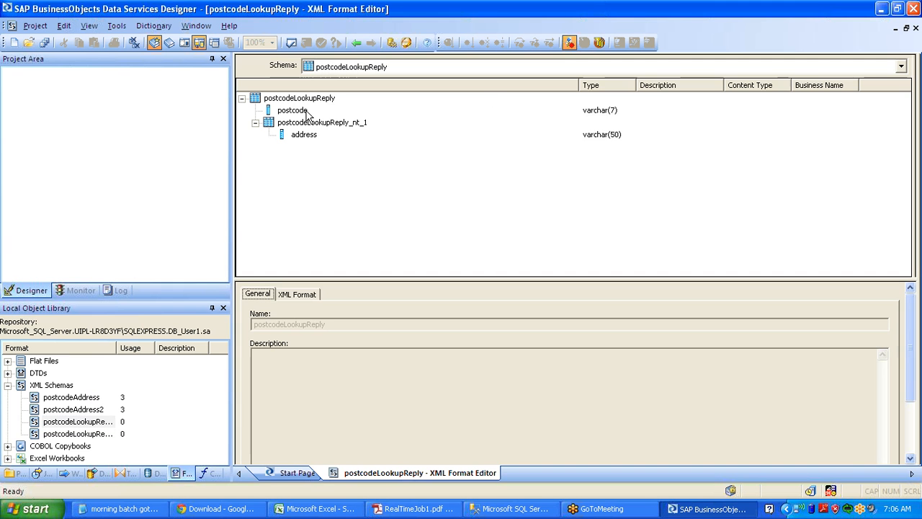
left_click(307, 113)
left_click(307, 113)
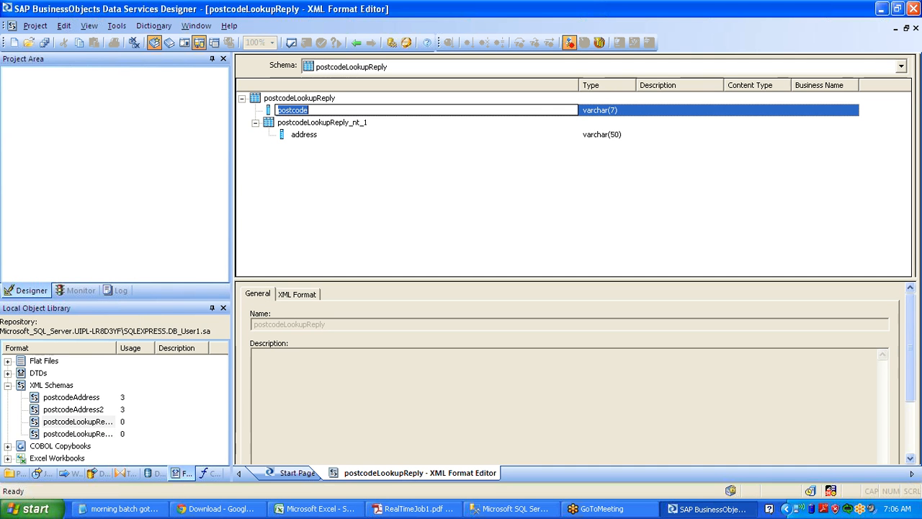
left_click(305, 135)
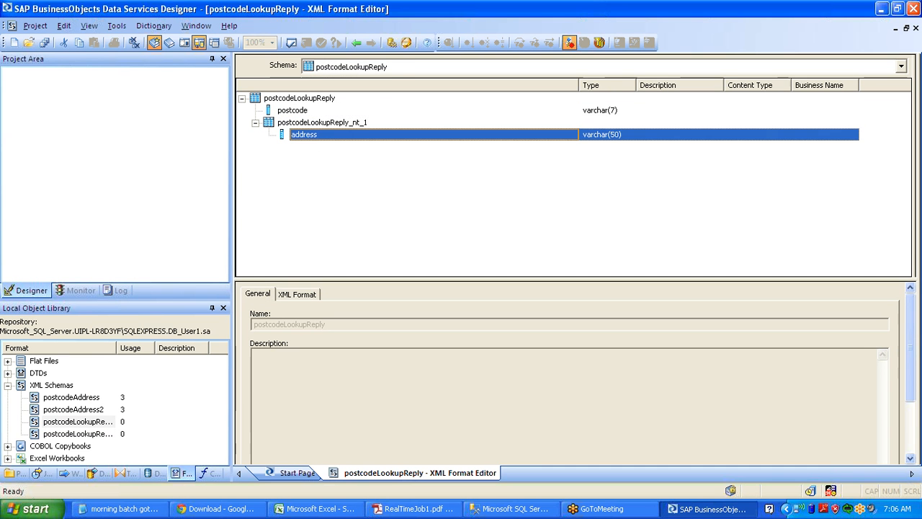
left_click(362, 42)
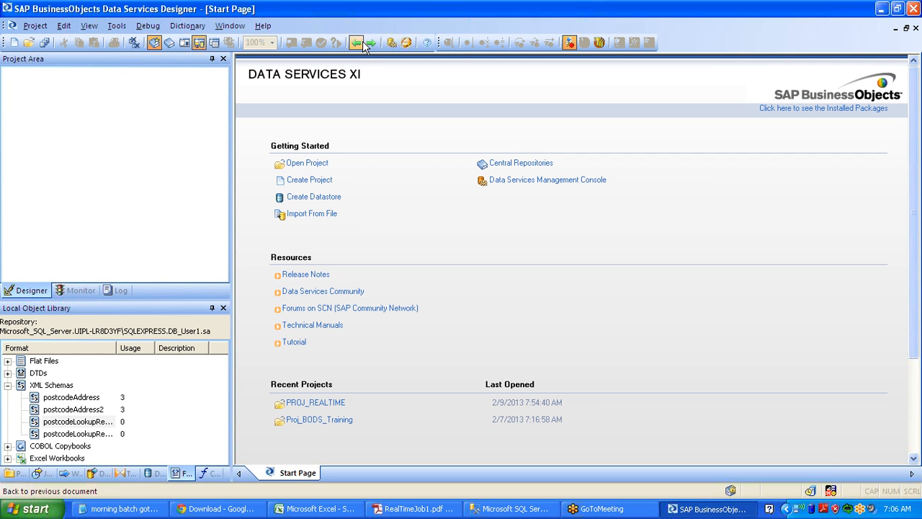
left_click(83, 421)
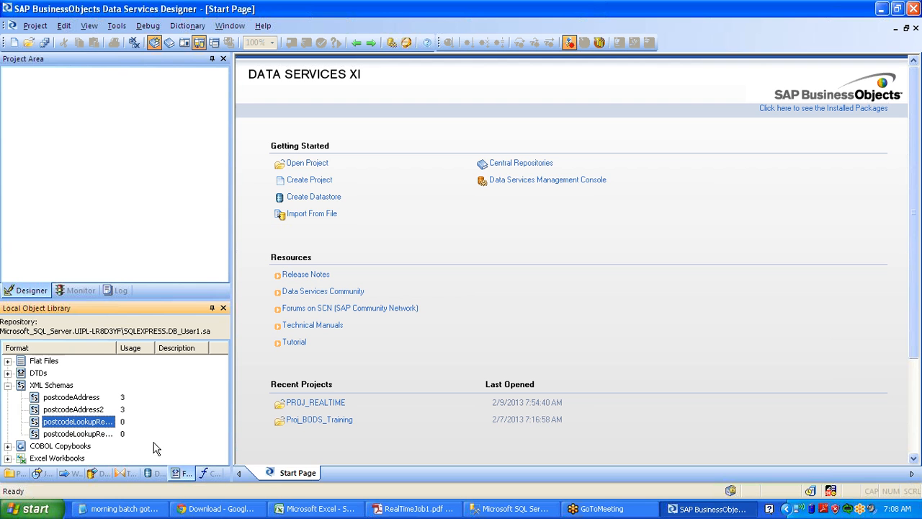
Step: Open the PROJ_REALTIME project from the object library and display its New_RTJob real-time job in the workspace
left_click(13, 475)
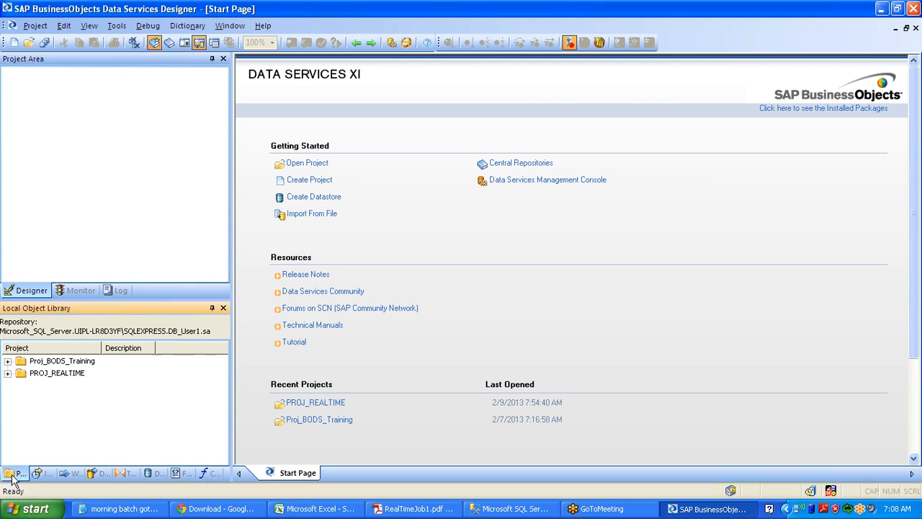
double_click(67, 372)
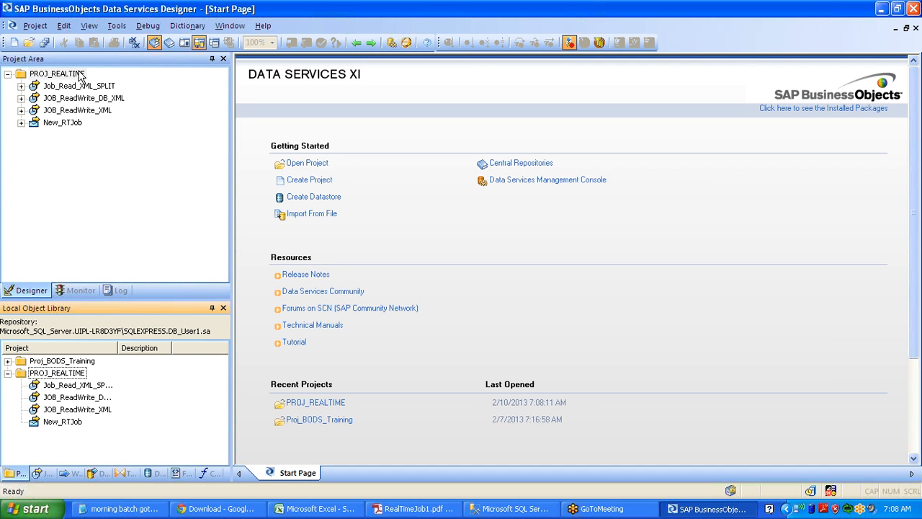
left_click(72, 73)
right_click(80, 72)
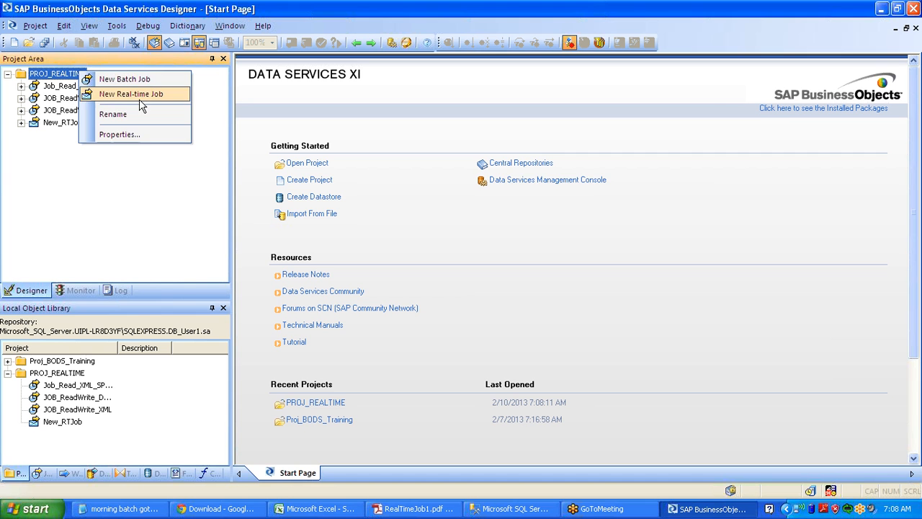
left_click(108, 211)
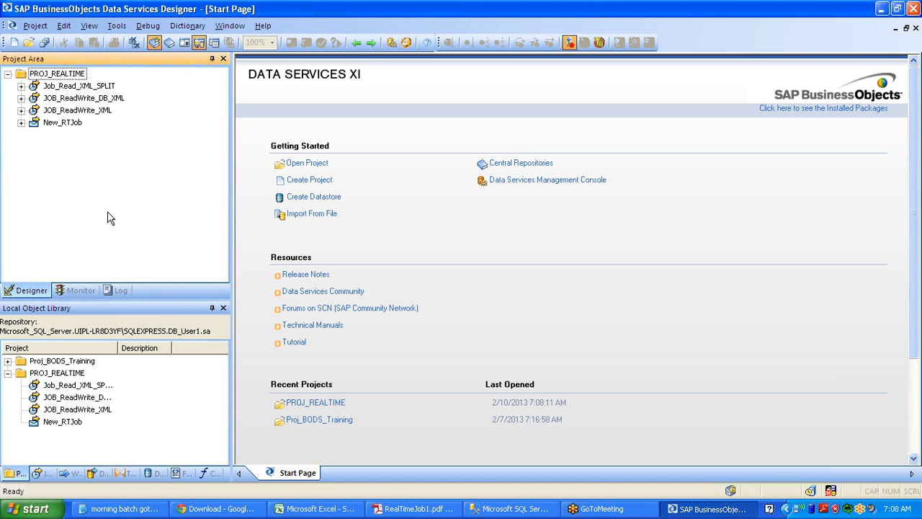
double_click(62, 123)
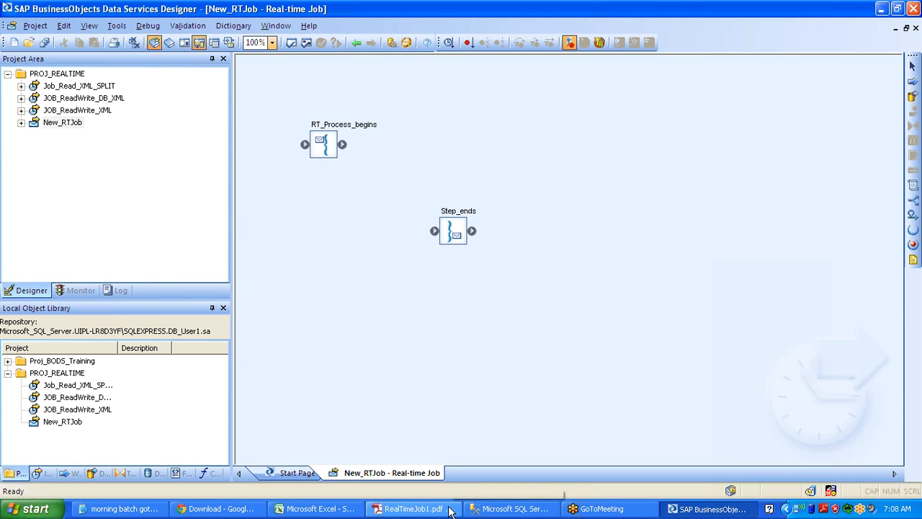
Step: Switch to RealTimeJob1.pdf and read from the server configuration figures through the schema imports to the instructions for creating the real-time job
left_click(411, 509)
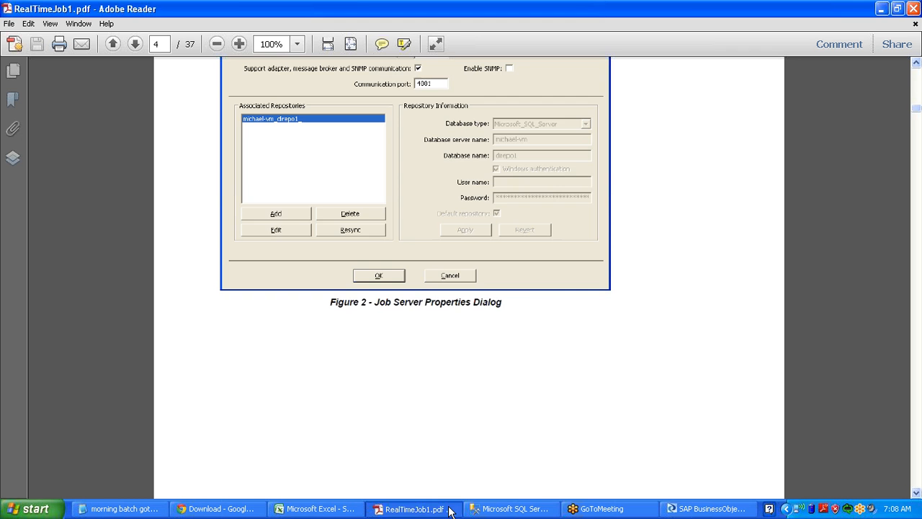
left_click(917, 86)
left_click(917, 87)
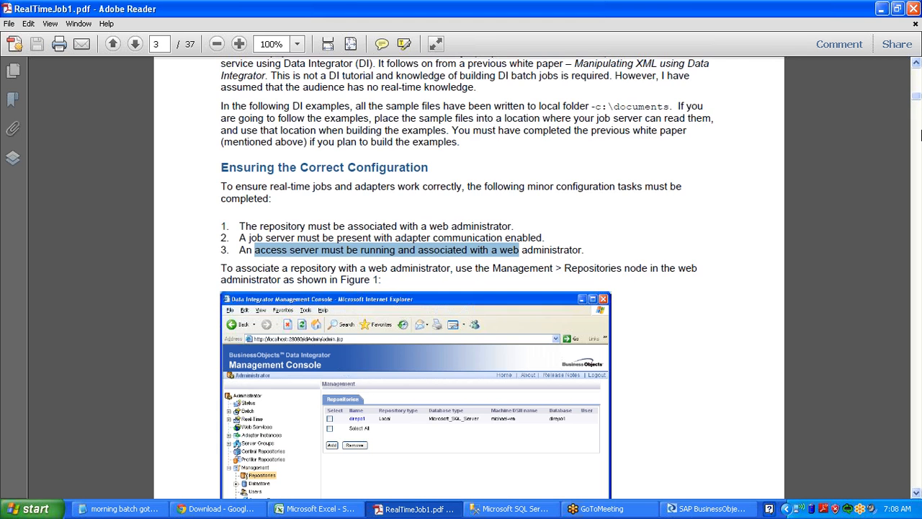
left_click(920, 173)
left_click(920, 173)
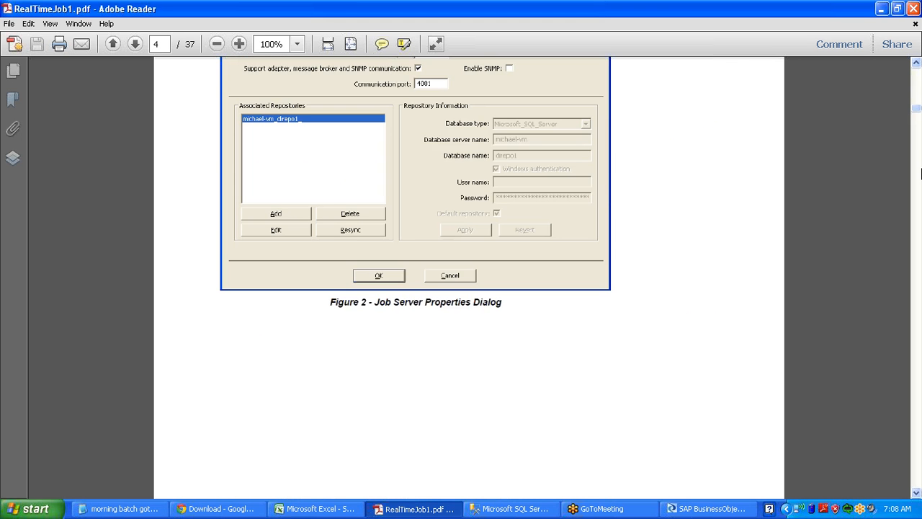
left_click(920, 173)
left_click(920, 172)
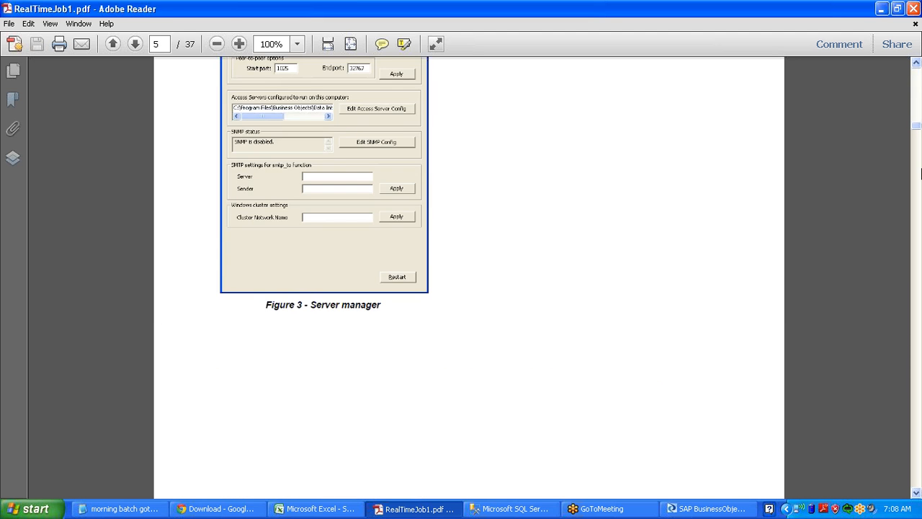
left_click(920, 173)
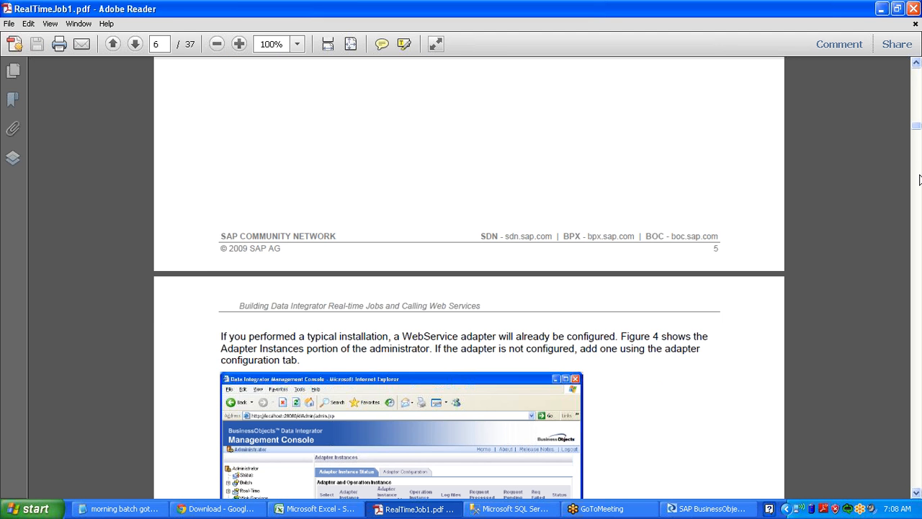
left_click(919, 180)
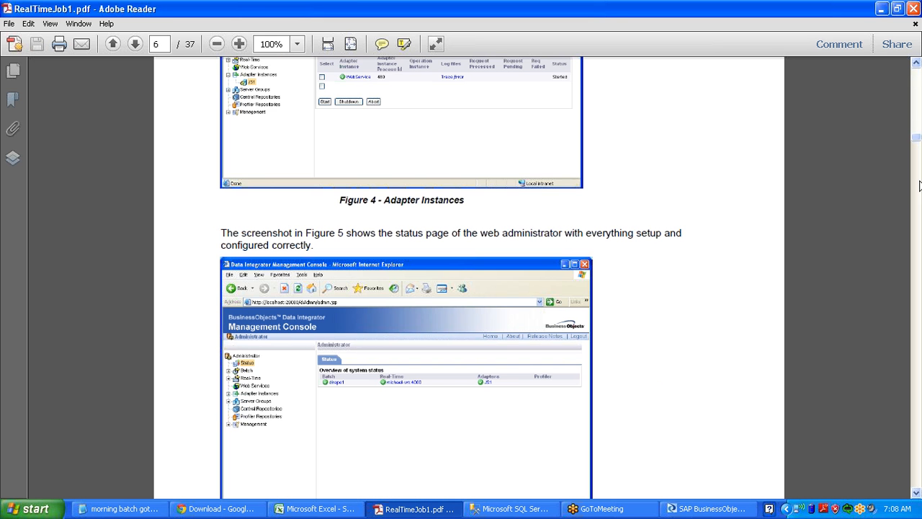
left_click(920, 187)
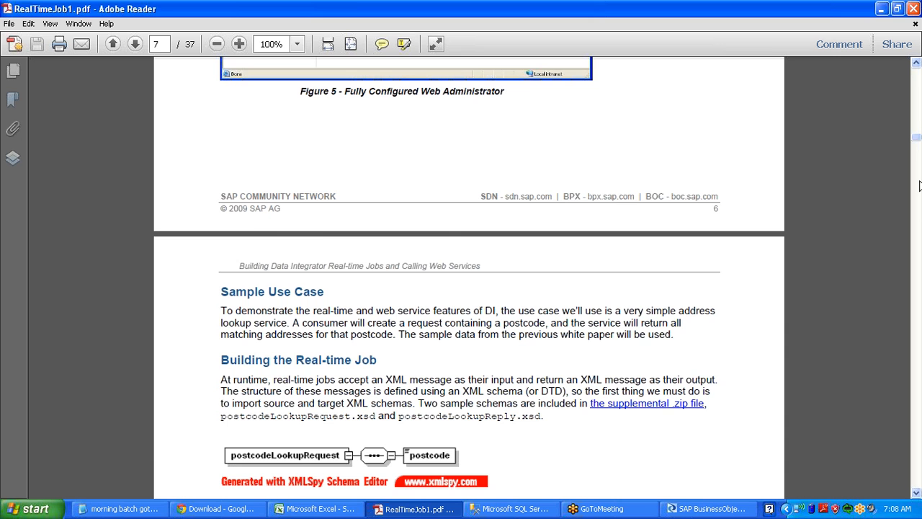
left_click(919, 487)
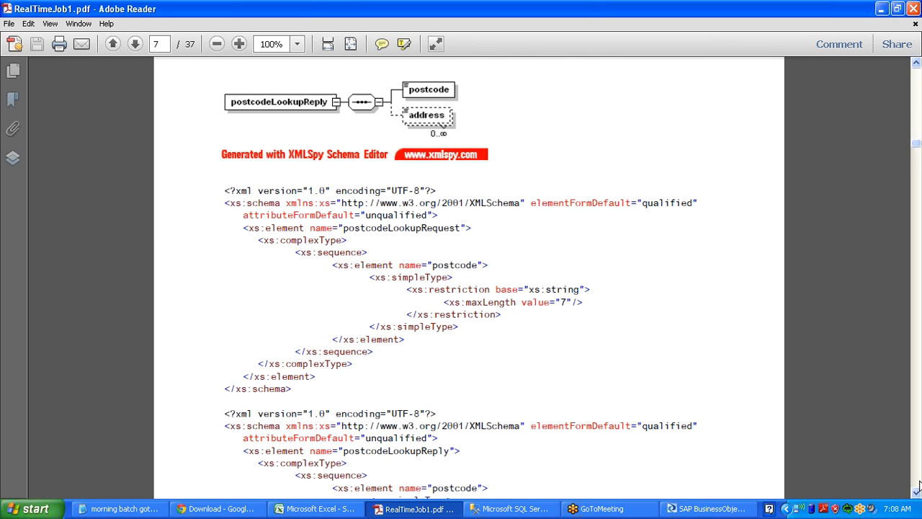
left_click(919, 487)
left_click(919, 487)
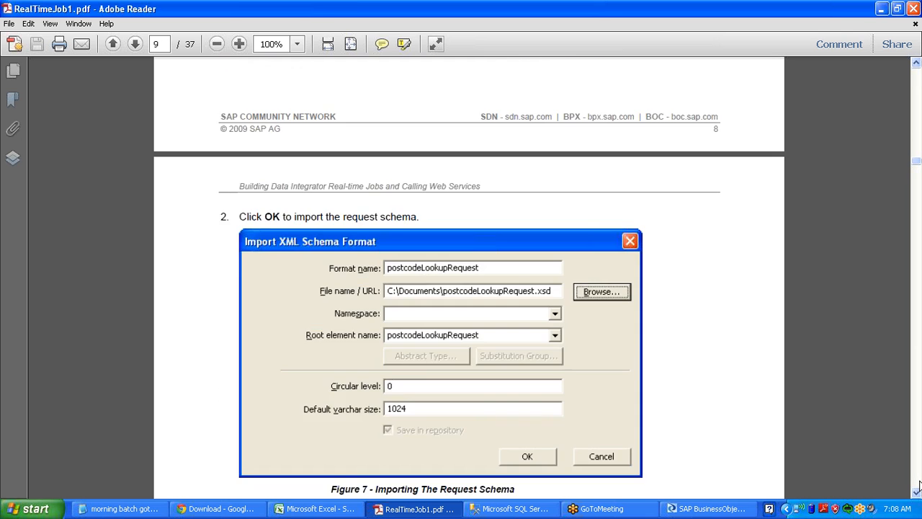
left_click(918, 487)
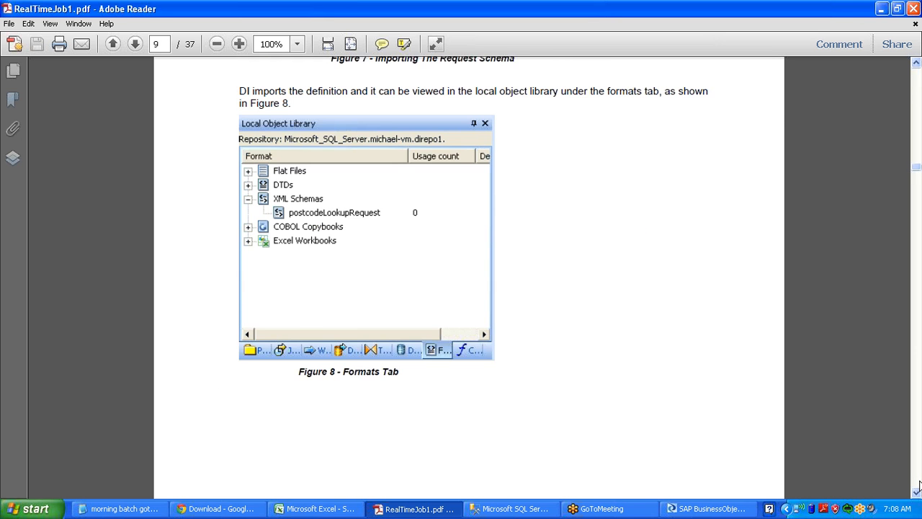
left_click(918, 487)
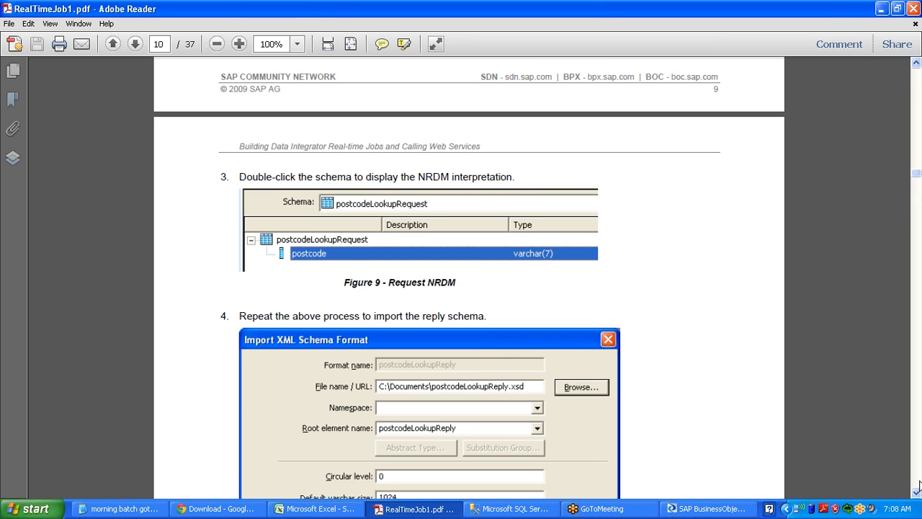
left_click(919, 487)
Step: Copy the job name from step 5 of the PDF and rename New_RTJob in Data Services Designer as RT_Postcode_Lookup
left_click_drag(242, 150, 346, 157)
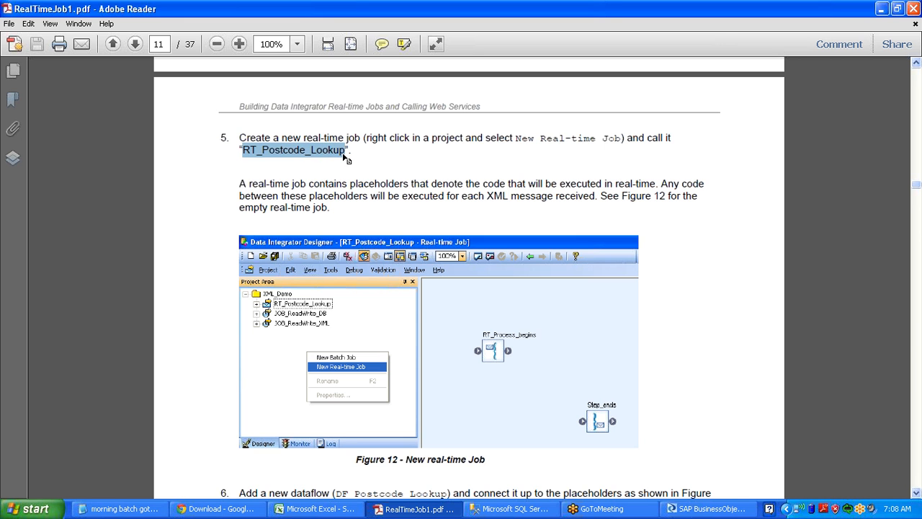
key("ctrl+c")
key("alt+Tab")
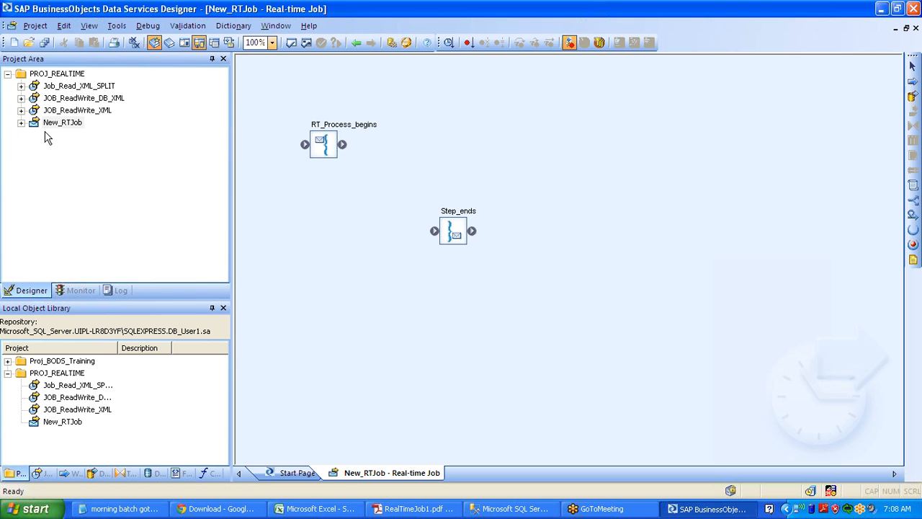
left_click(69, 134)
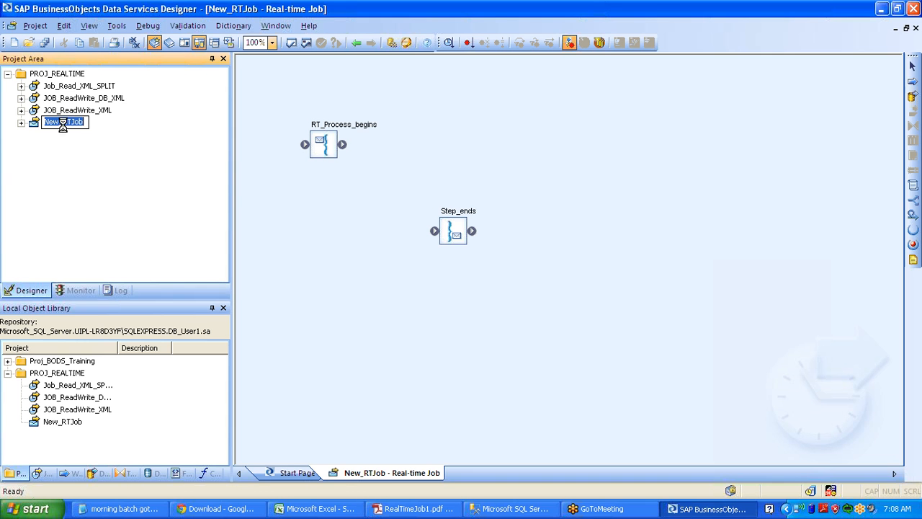
key("ctrl+v")
key("Return")
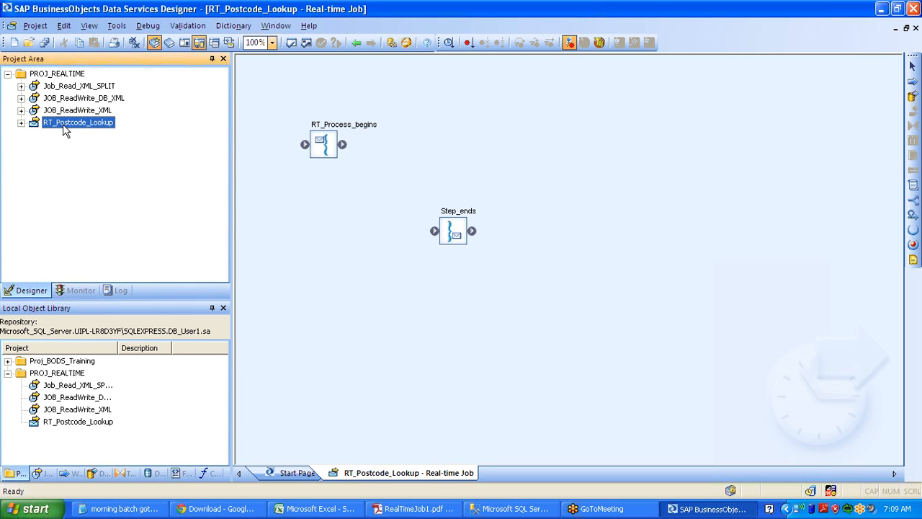
left_click(114, 153)
Step: Add a data flow named DF_Postcode_LKP to the real-time job's workspace
left_click(914, 101)
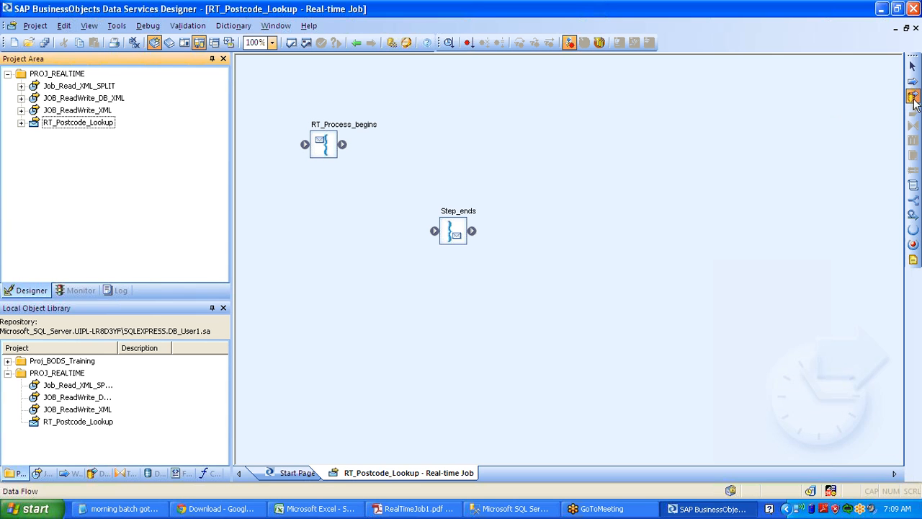
left_click(446, 144)
type("DF_")
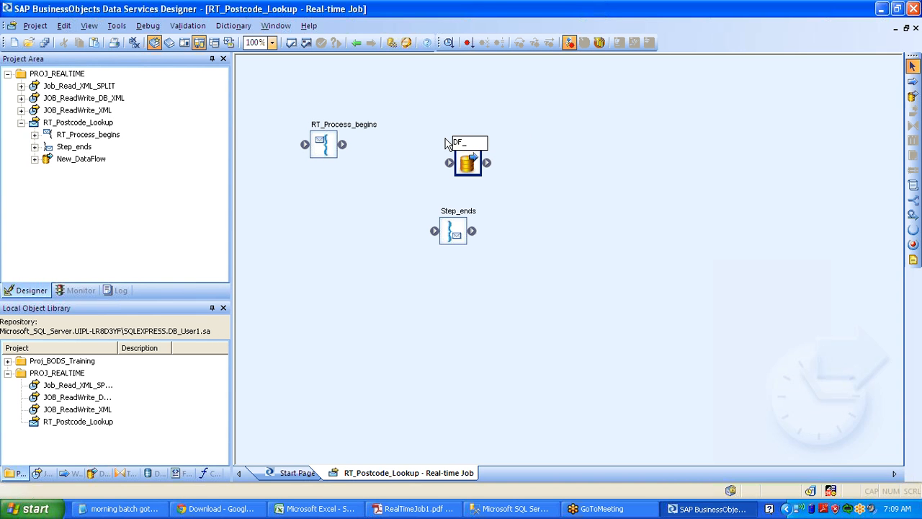
type("Postcode")
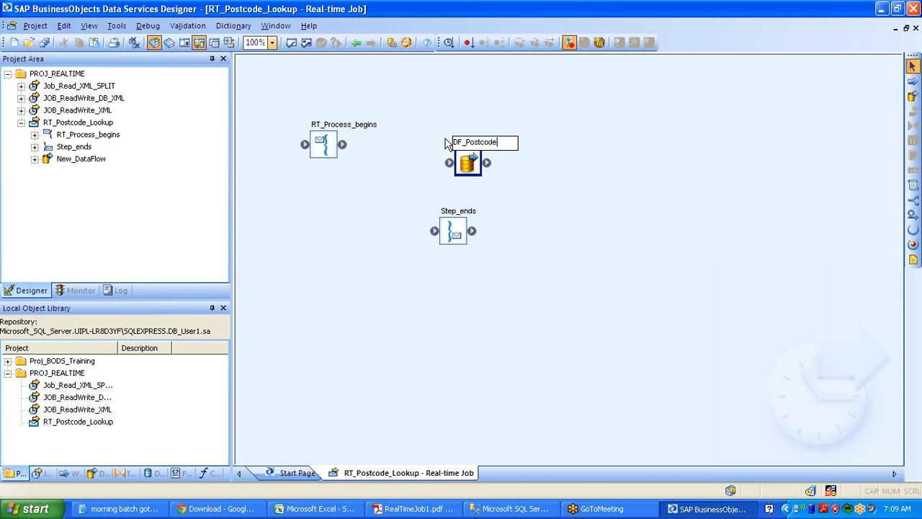
type("_LKP")
left_click(498, 108)
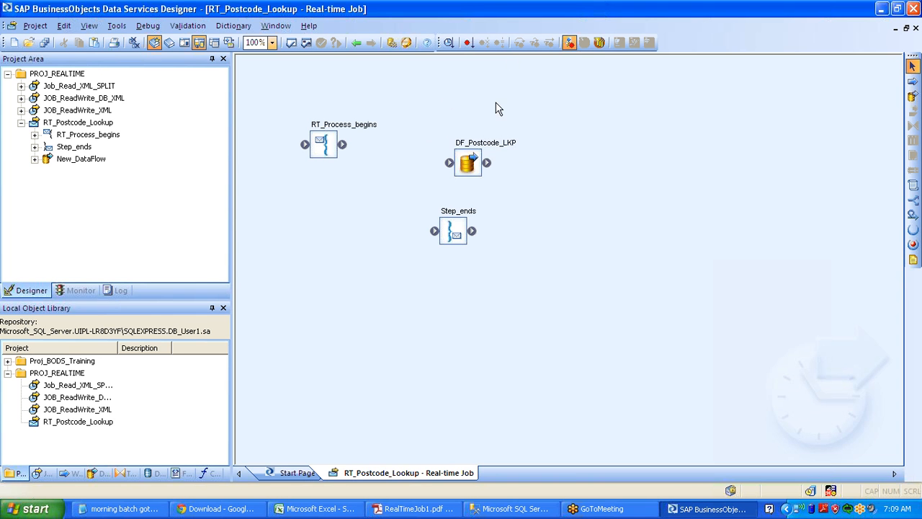
Step: Arrange DF_Postcode_LKP between the placeholders and connect RT_Process_begins to it and it to Step_ends
left_click(470, 182)
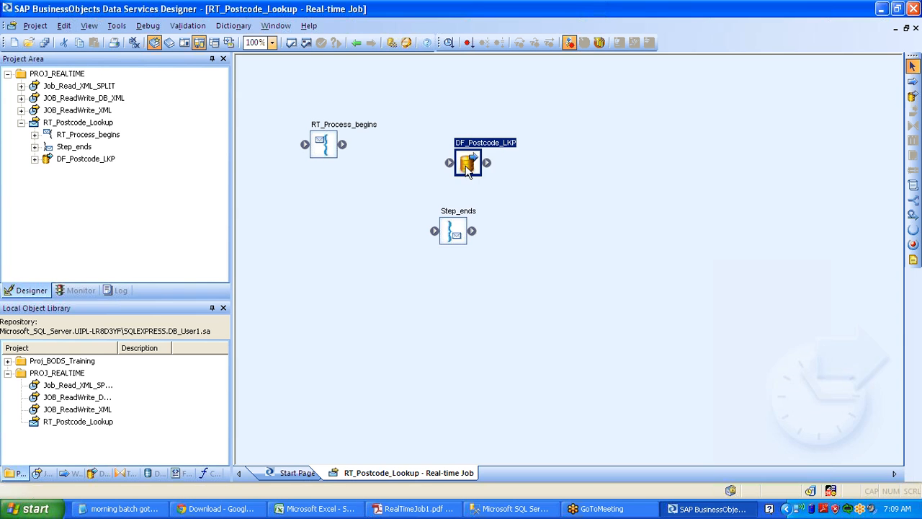
left_click_drag(471, 181, 391, 184)
left_click_drag(452, 229, 516, 251)
left_click_drag(395, 181, 410, 189)
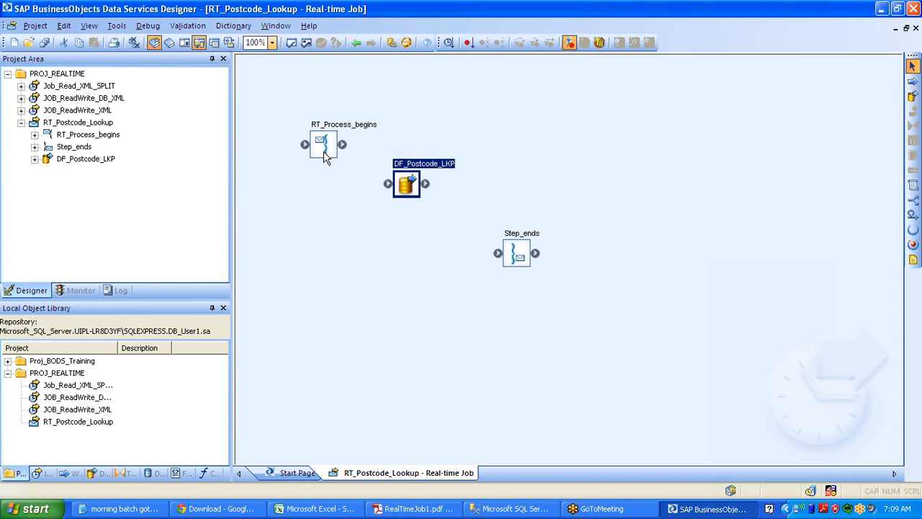
left_click(323, 157)
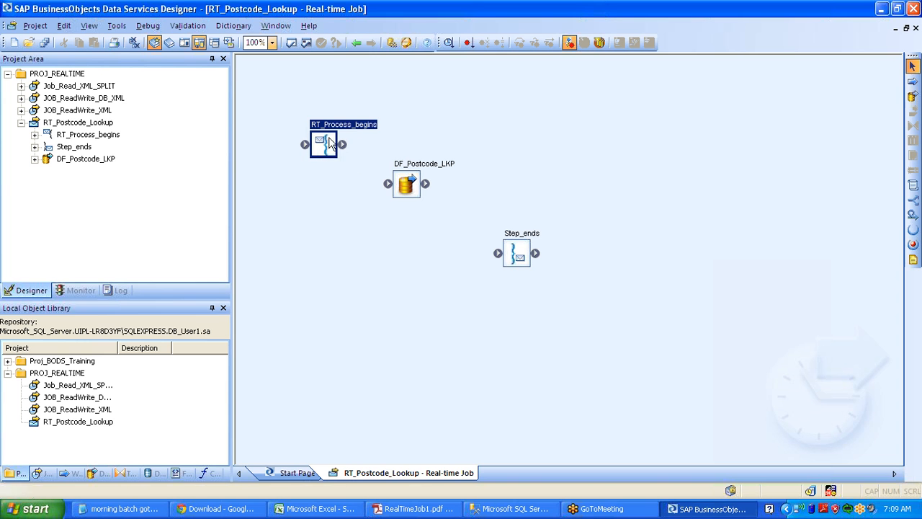
left_click(514, 255)
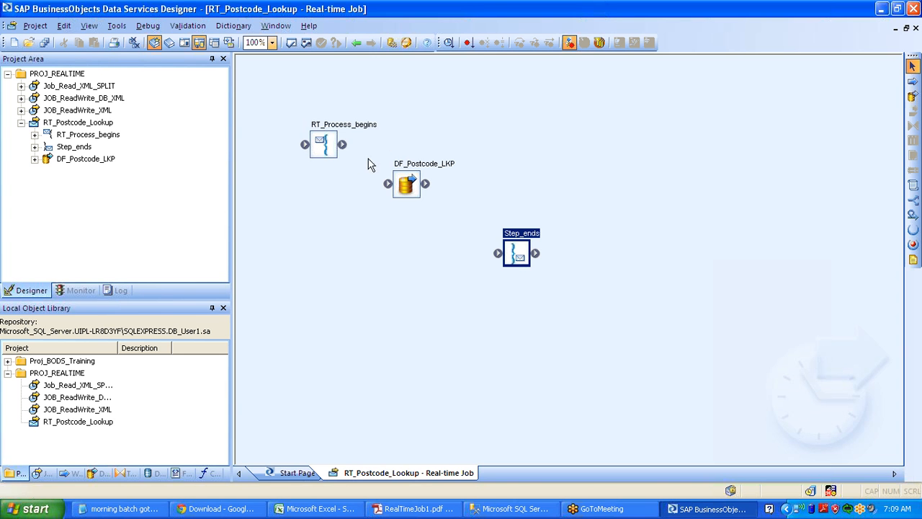
left_click_drag(379, 165, 498, 253)
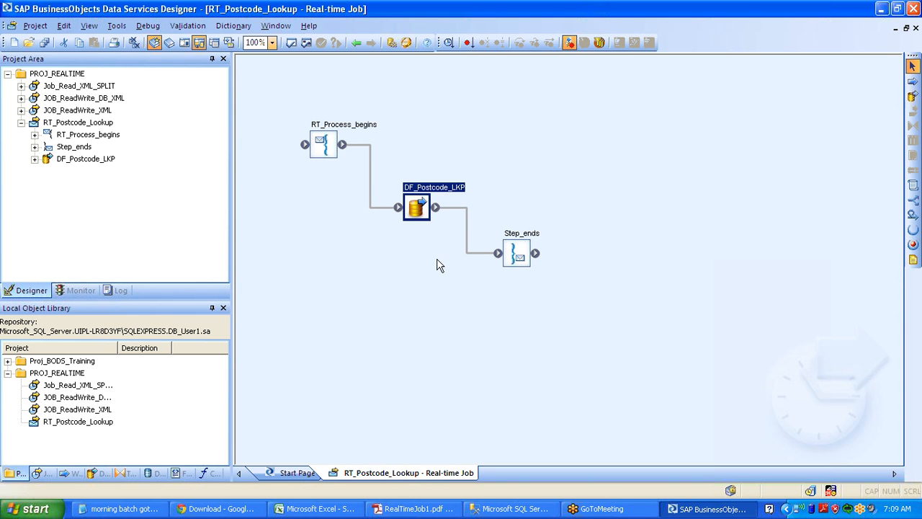
left_click(320, 158)
left_click(524, 254)
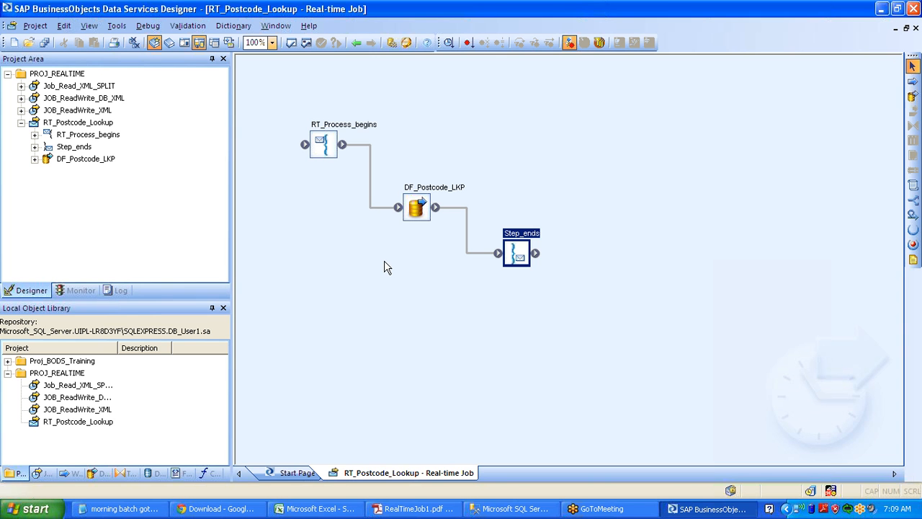
Step: Open DF_Postcode_LKP and add the postcodeLookupRequest schema as an XML message source and postcodeLookupReply as an XML message target
left_click(89, 124)
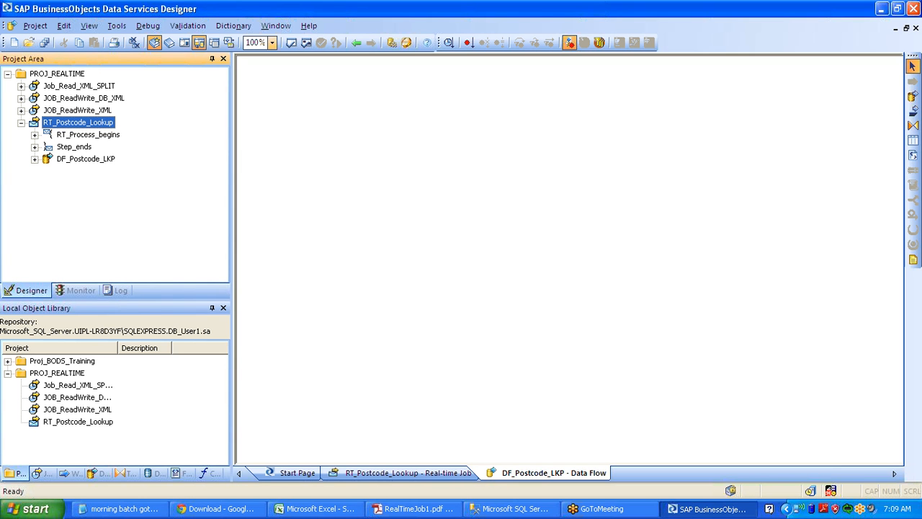
left_click(180, 473)
left_click_drag(72, 433, 285, 156)
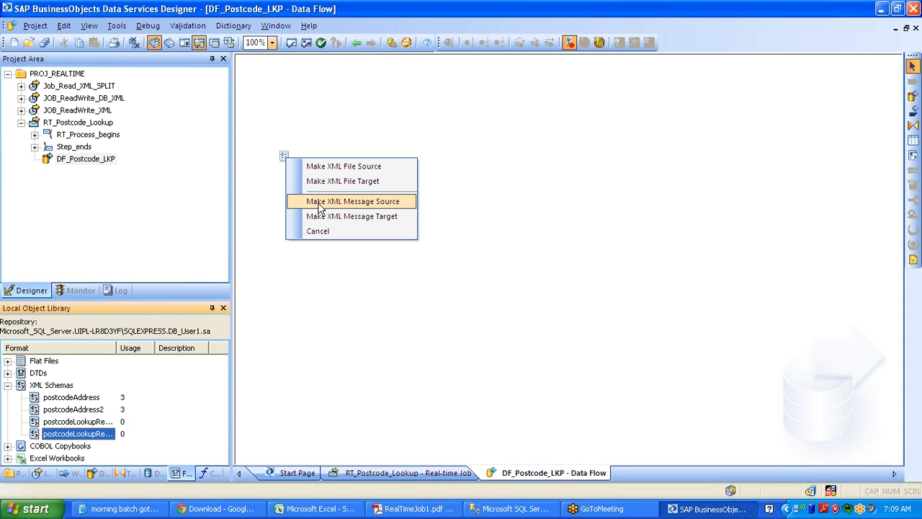
left_click(318, 205)
left_click(318, 204)
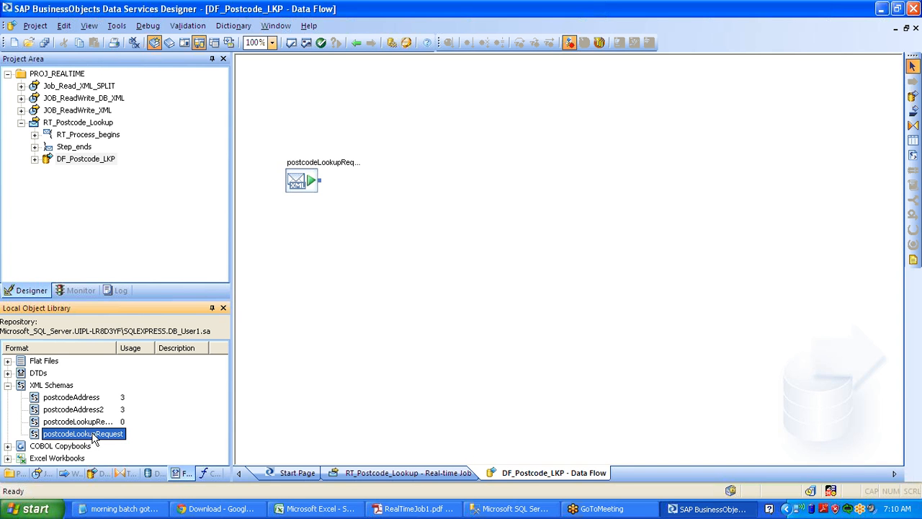
left_click_drag(94, 422, 751, 167)
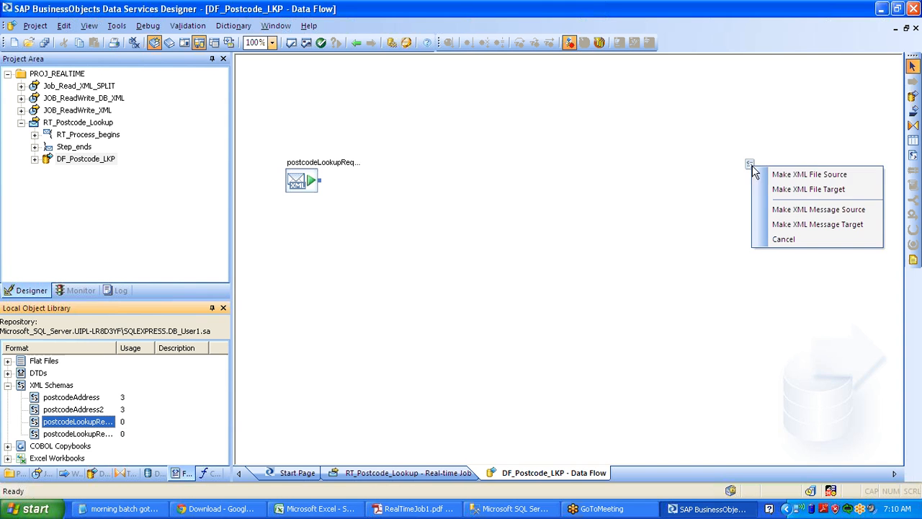
left_click(784, 222)
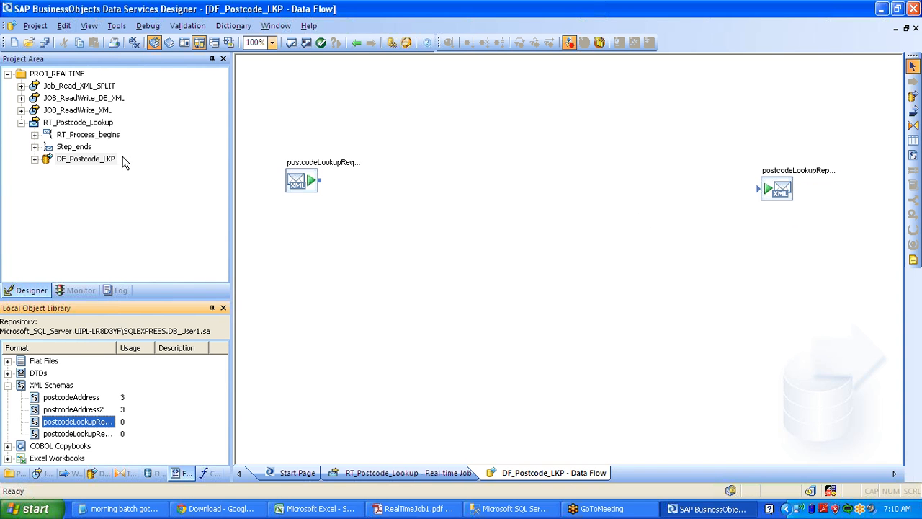
Step: Set the XML test file of the postcodeLookupRequest message source to postcodeLookupRequest.xml from the XML Sources folder
double_click(93, 123)
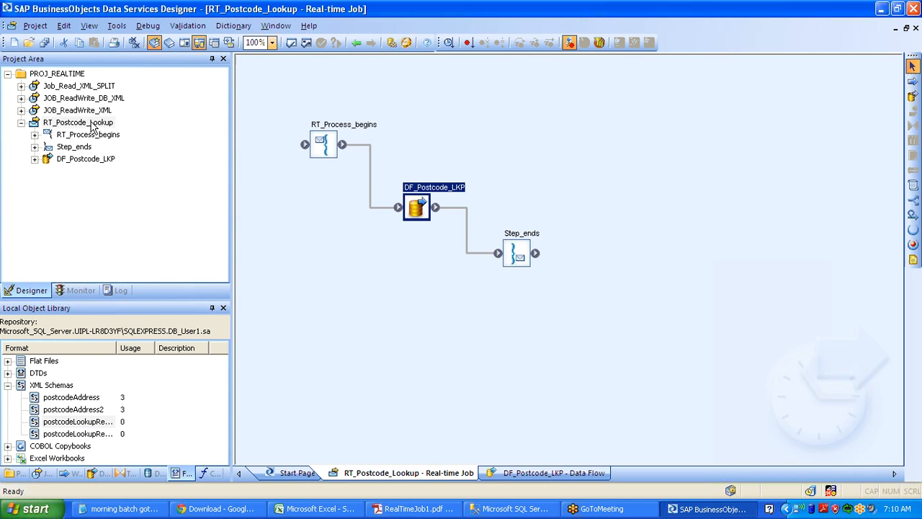
double_click(416, 208)
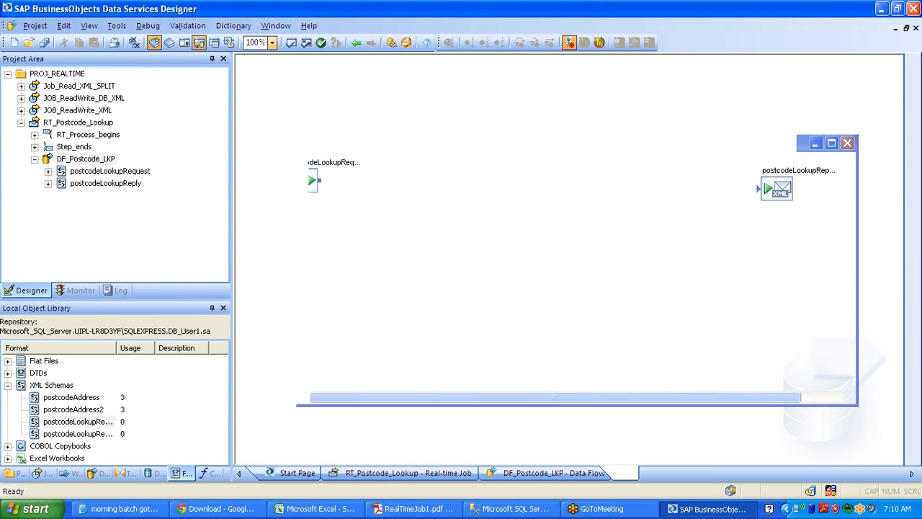
double_click(317, 167)
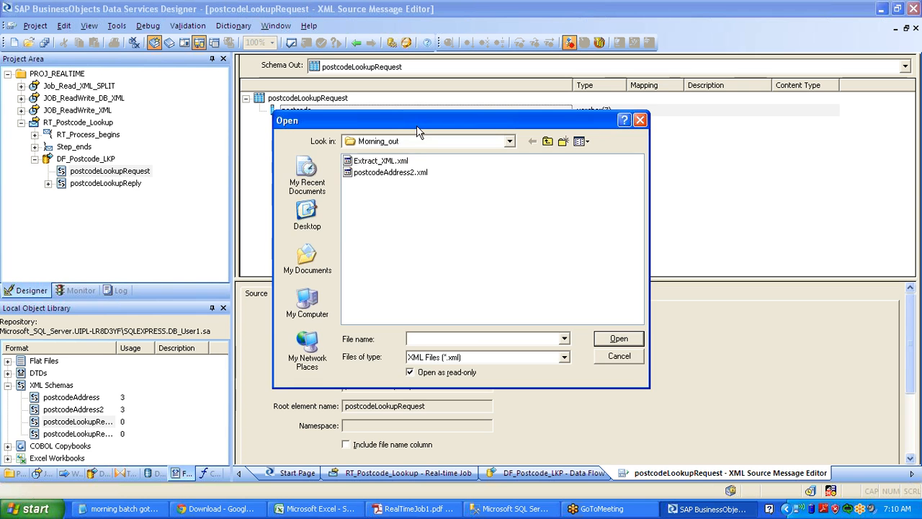
left_click(547, 141)
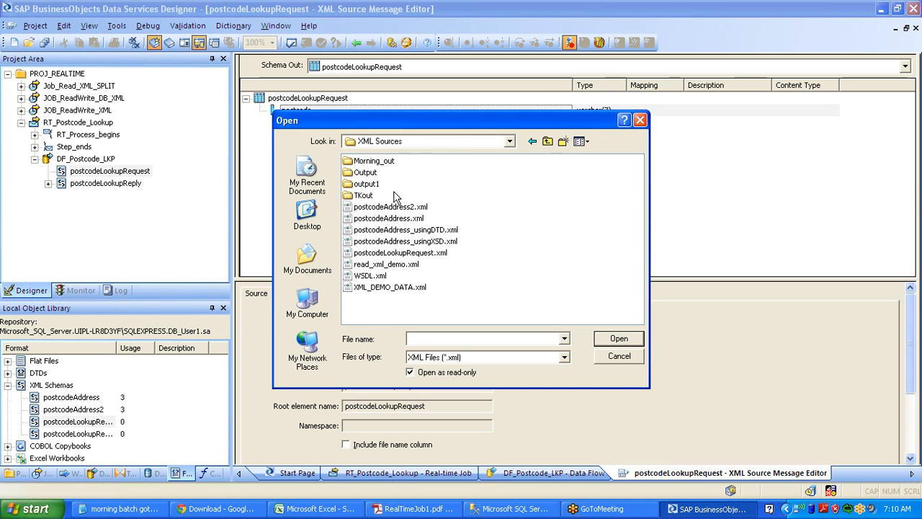
left_click(432, 253)
left_click(618, 339)
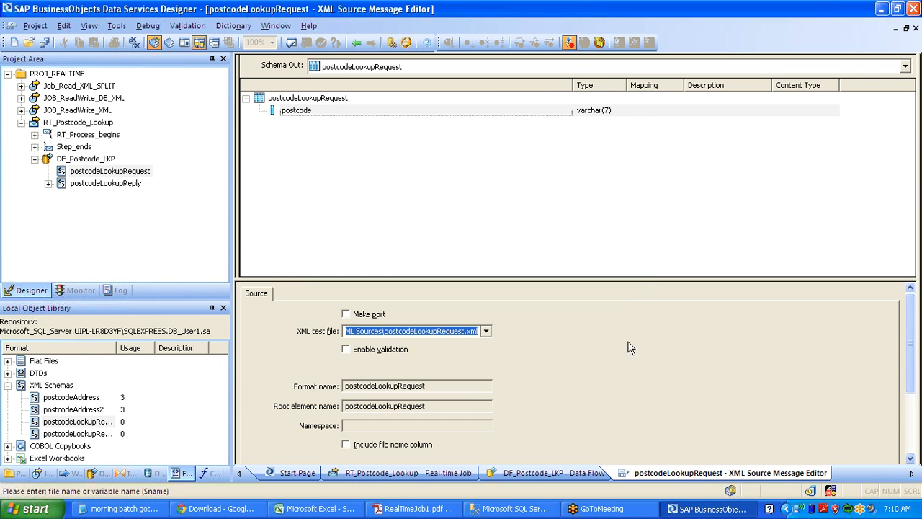
Step: Set the XML test file of the postcodeLookupReply message target to postcodeLookupReply.xml in the Morning_out folder and return to the data flow
left_click(306, 111)
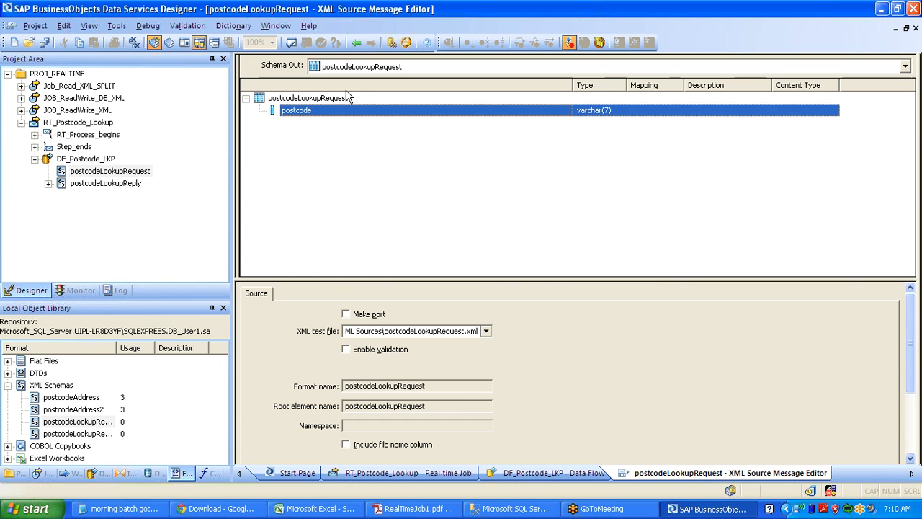
left_click(357, 43)
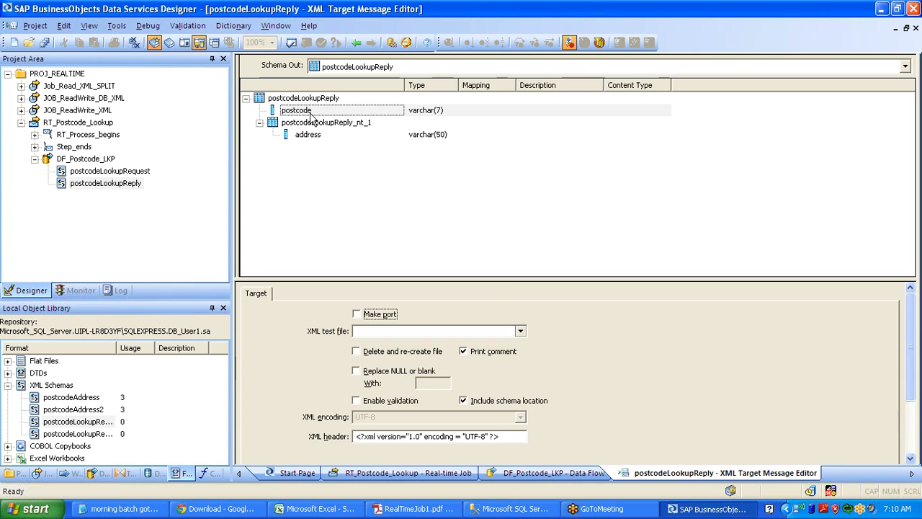
left_click(311, 114)
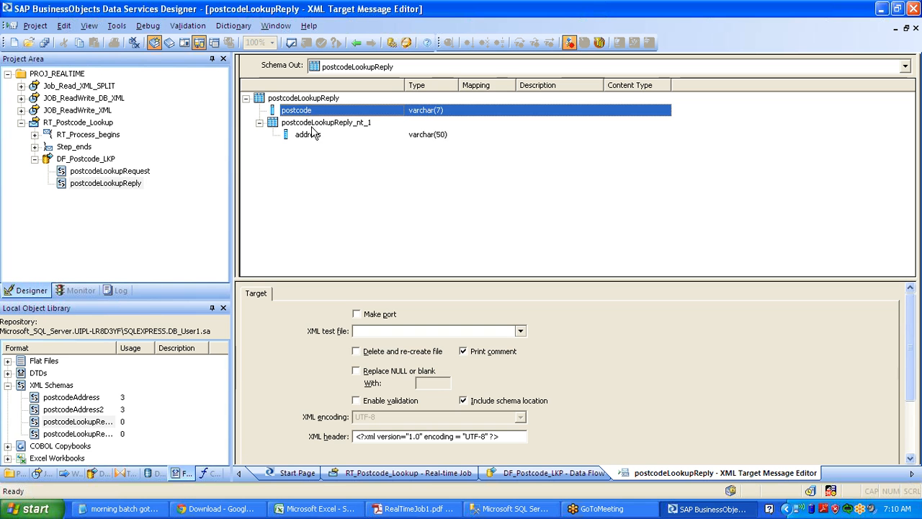
left_click(315, 134)
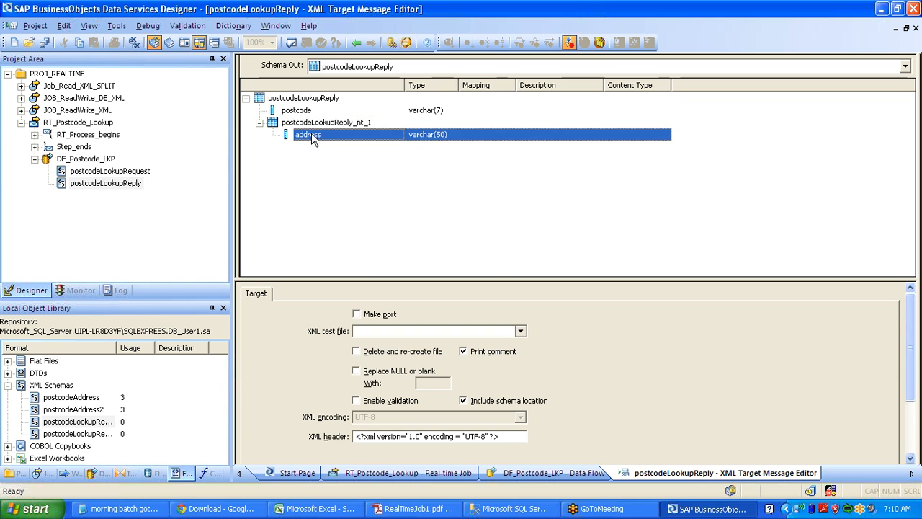
left_click(520, 330)
left_click(422, 128)
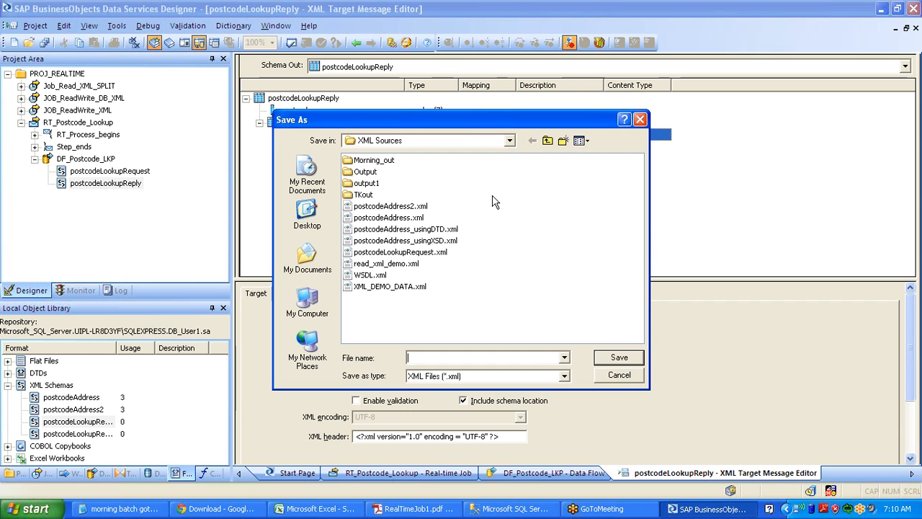
left_click(376, 162)
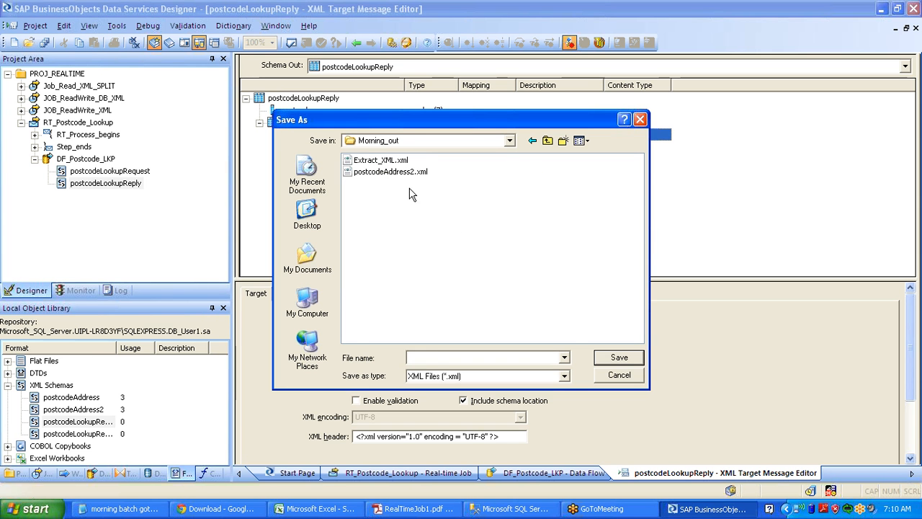
left_click(547, 141)
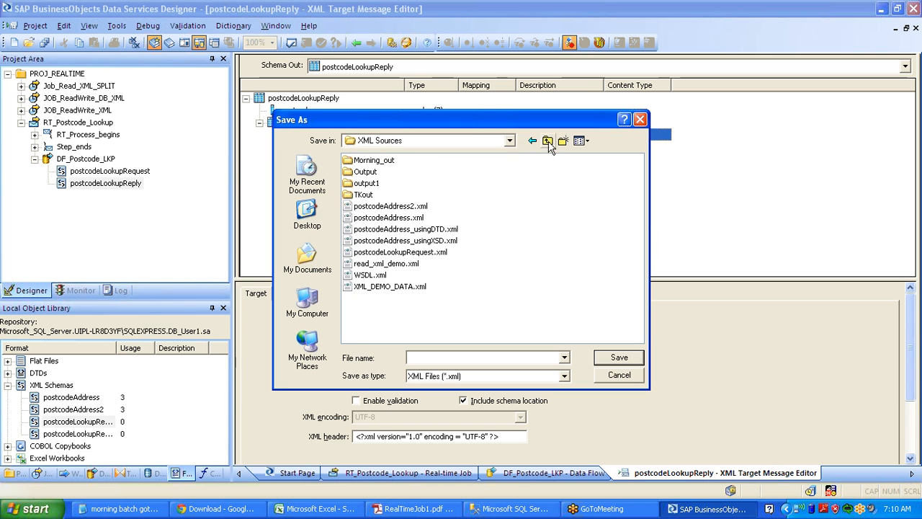
double_click(368, 194)
left_click(434, 173)
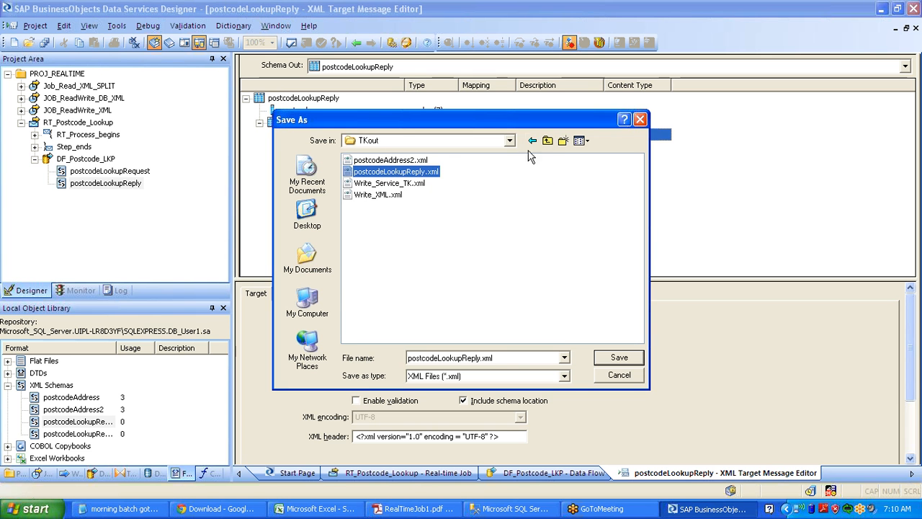
left_click(531, 140)
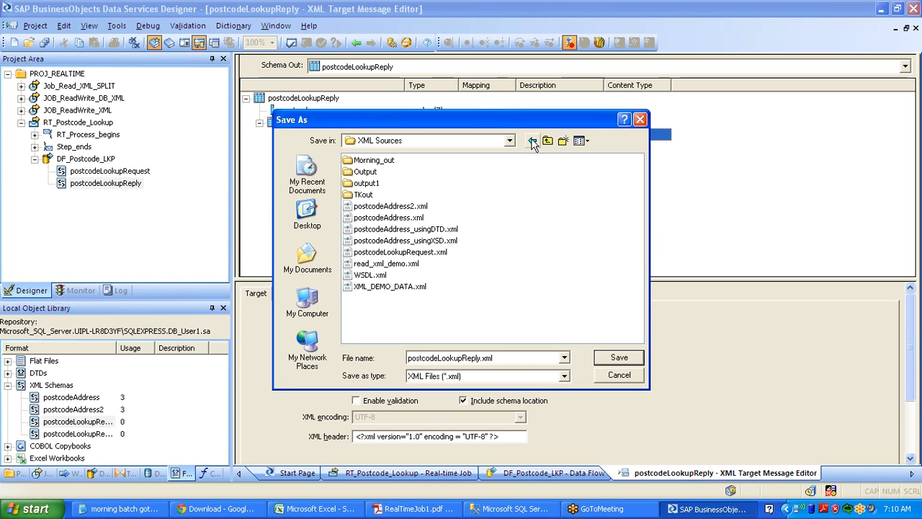
double_click(377, 160)
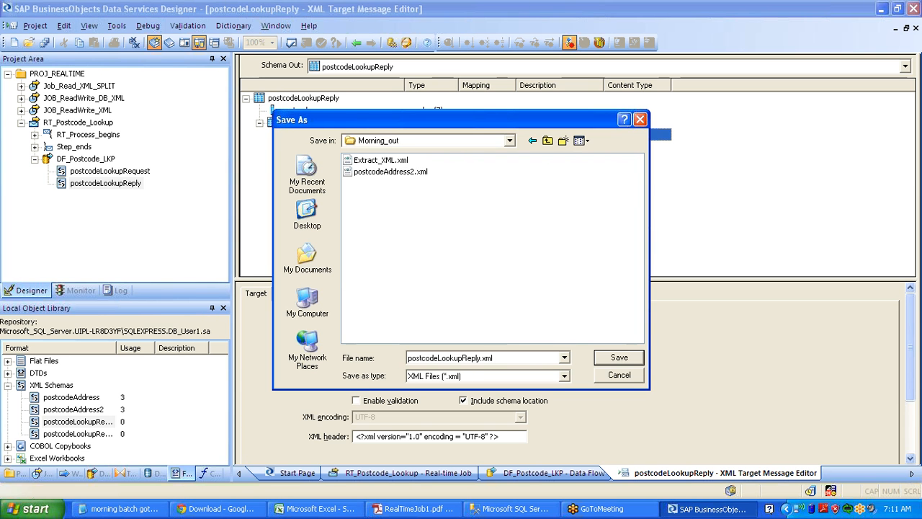
left_click(632, 364)
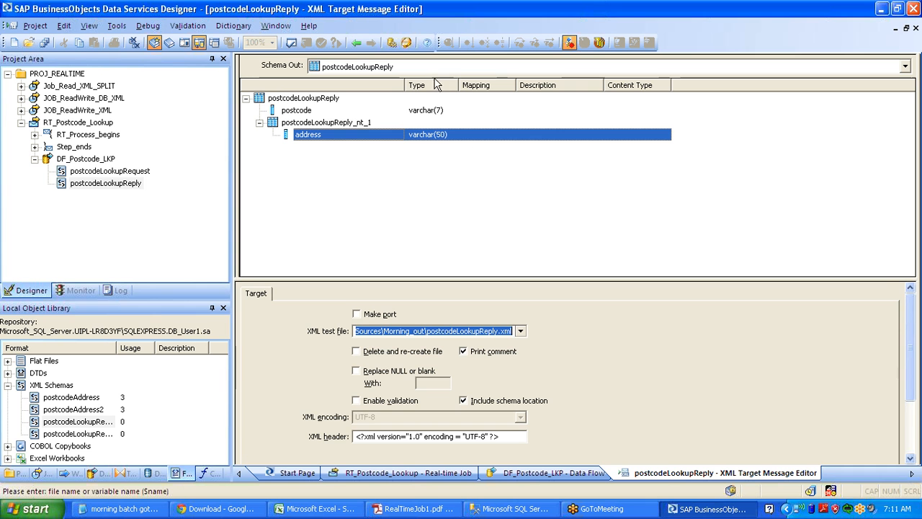
left_click(357, 44)
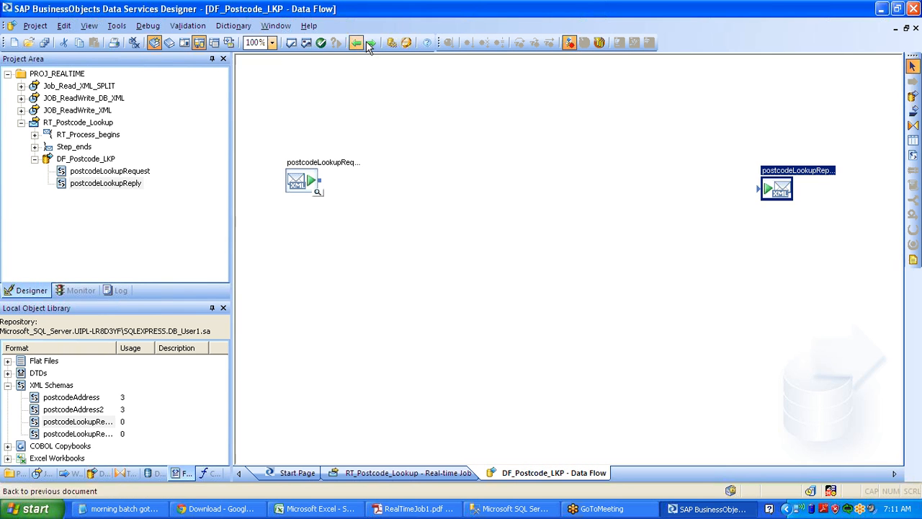
Step: Add the DEMO_ADDR and DEMO_POSTCODE template tables from the DS_Target datastore as sources below the request message in DF_Postcode_LKP
left_click(151, 473)
left_click(7, 385)
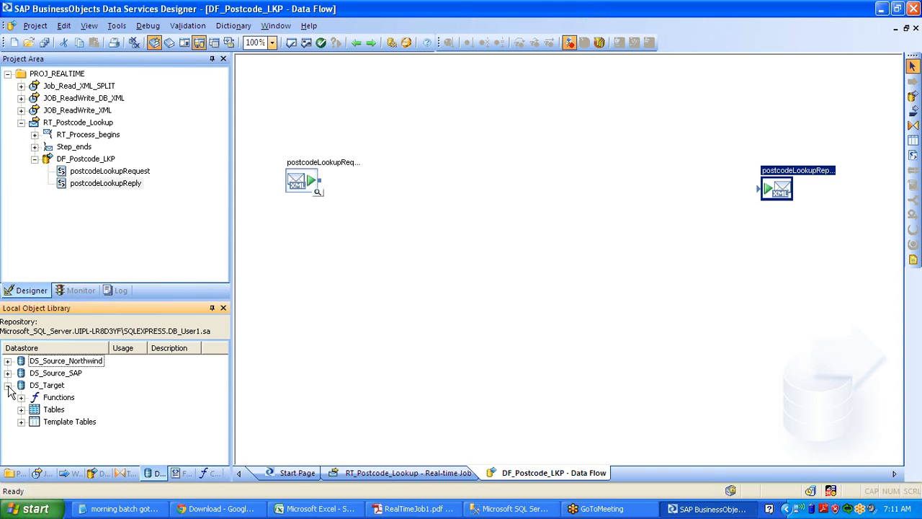
left_click(21, 421)
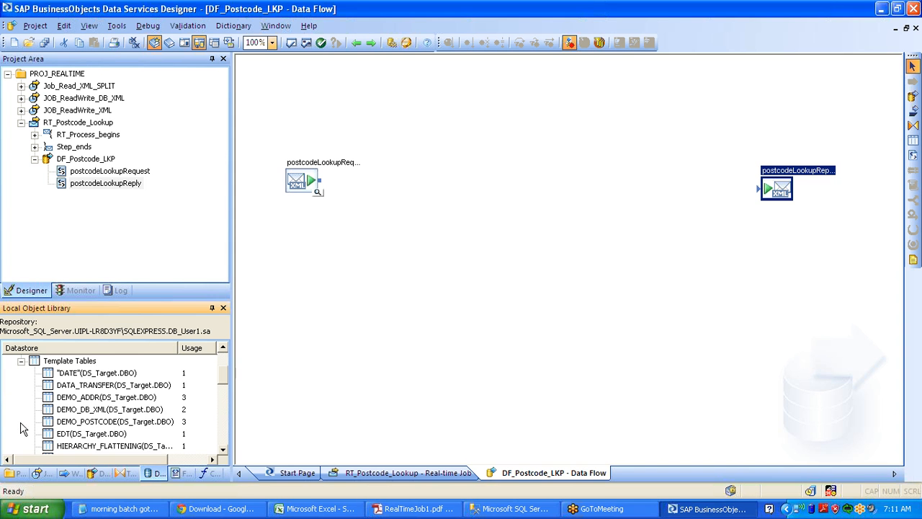
left_click(85, 425)
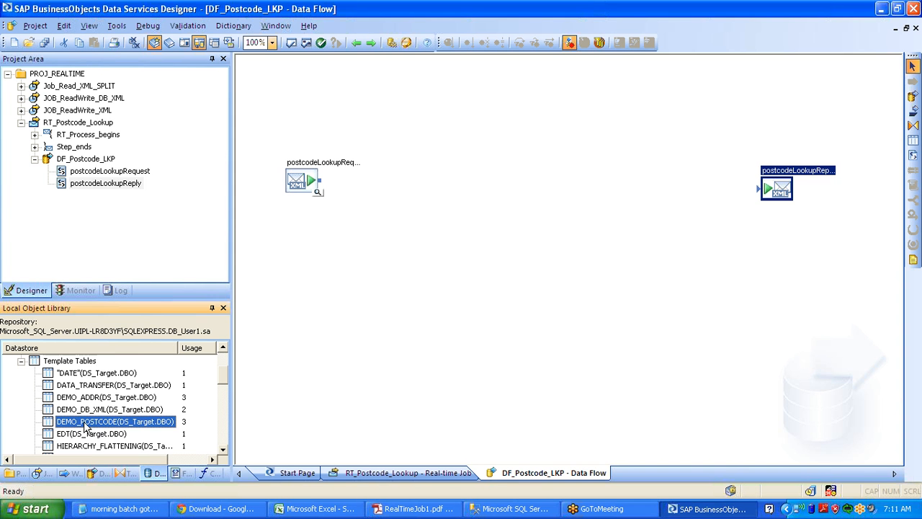
left_click(94, 400, "ctrl")
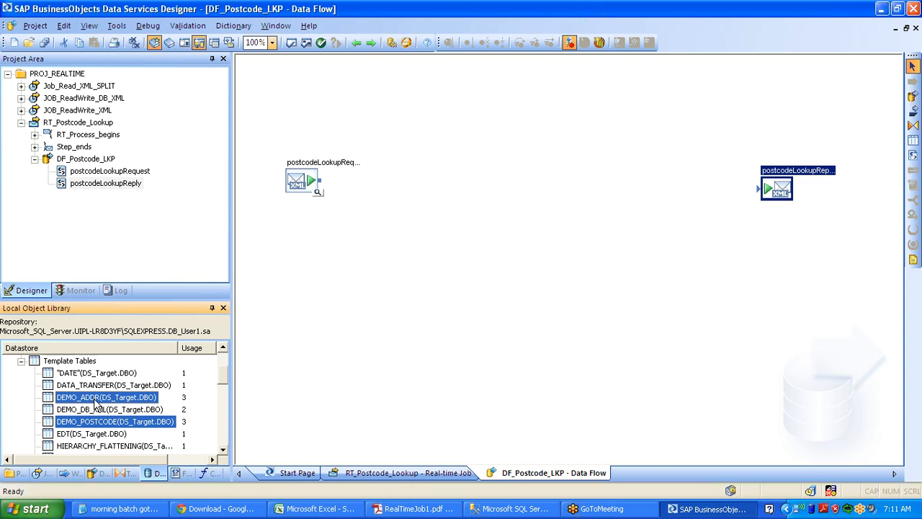
left_click_drag(95, 404, 281, 245)
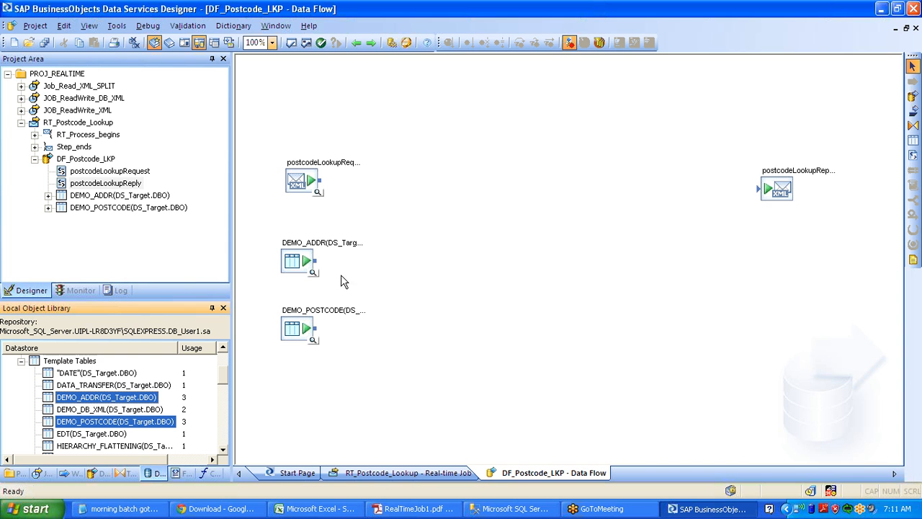
left_click(916, 241)
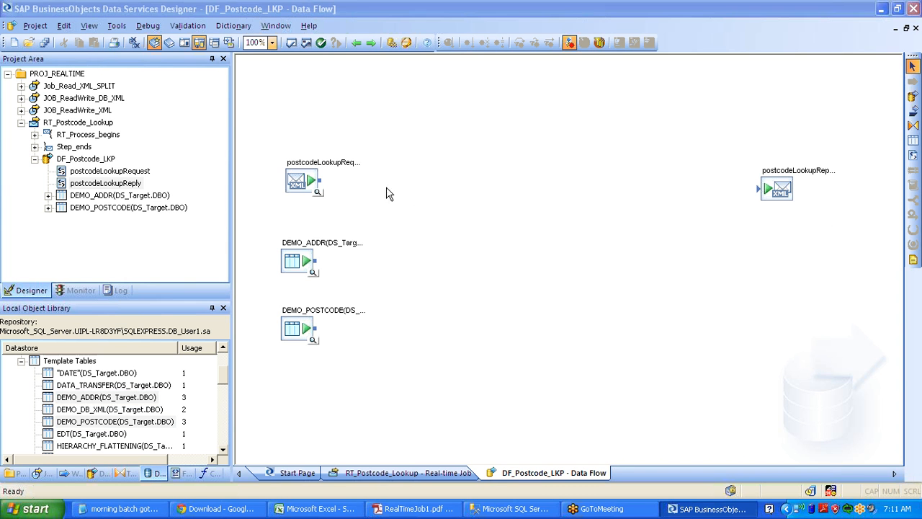
Step: View the data of the postcodeLookupRequest source and the DEMO_ADDR and DEMO_POSTCODE tables, tracing the requested postcode through POSTCODE_ID to its addresses
left_click(296, 183)
left_click_drag(291, 180, 287, 180)
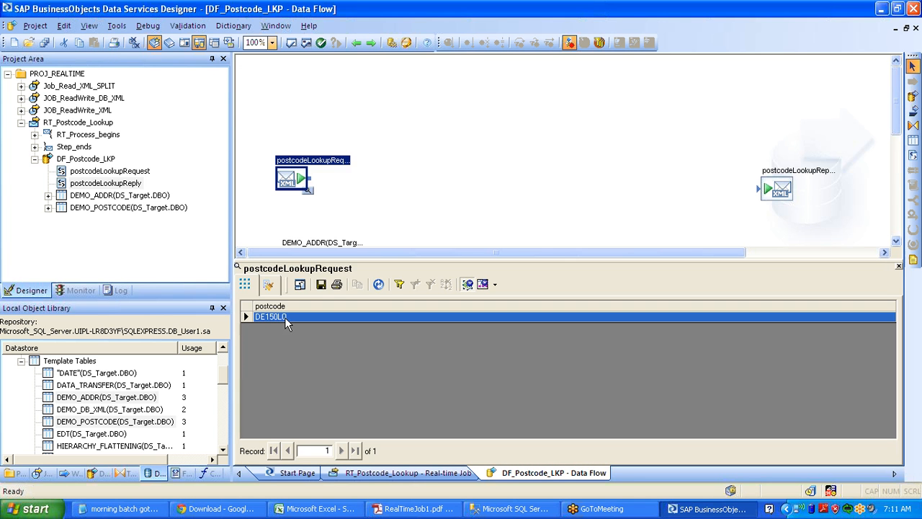
left_click(899, 268)
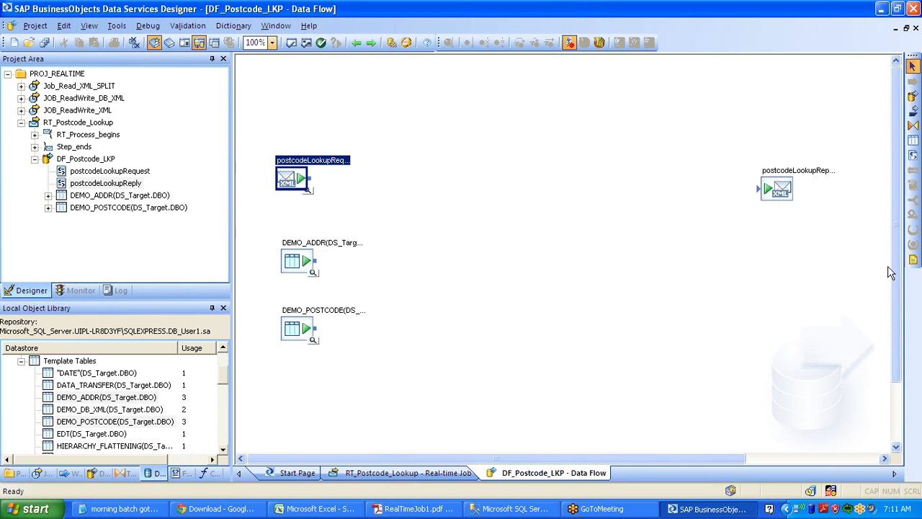
left_click(312, 272)
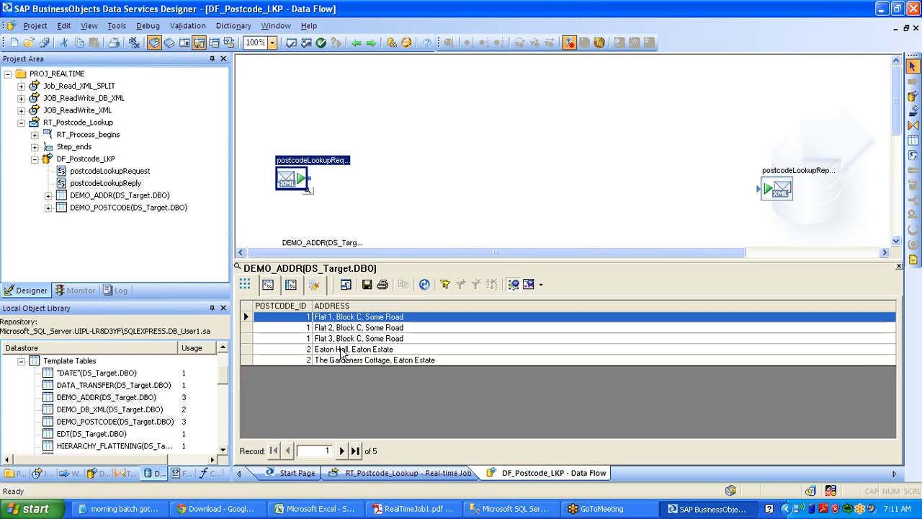
left_click_drag(339, 350, 339, 361)
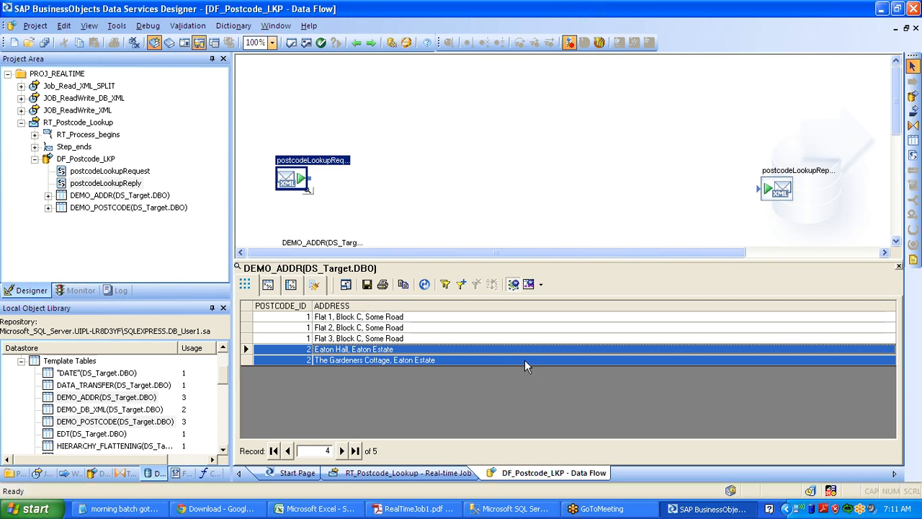
left_click(897, 267)
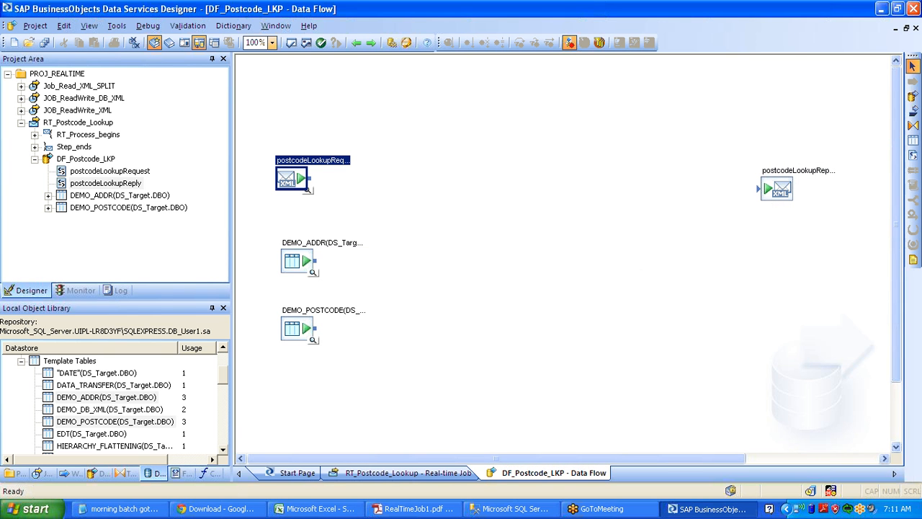
left_click(314, 339)
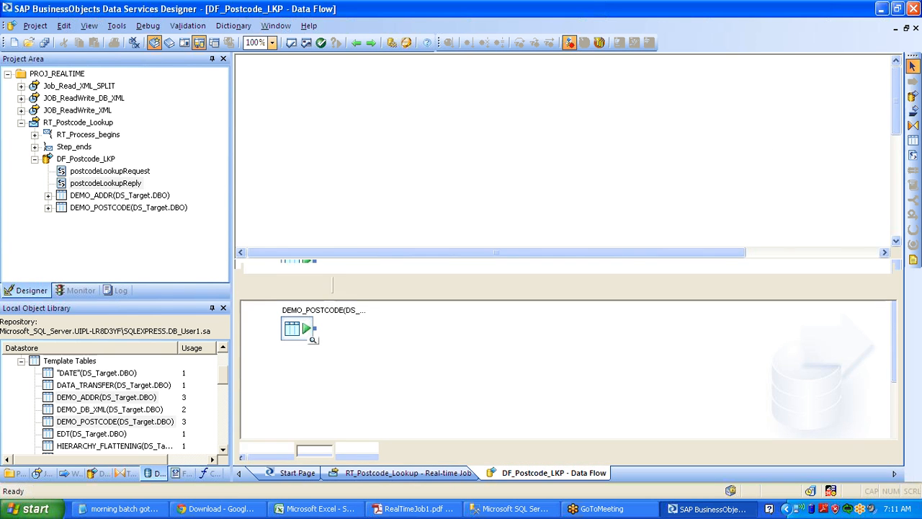
left_click(283, 328)
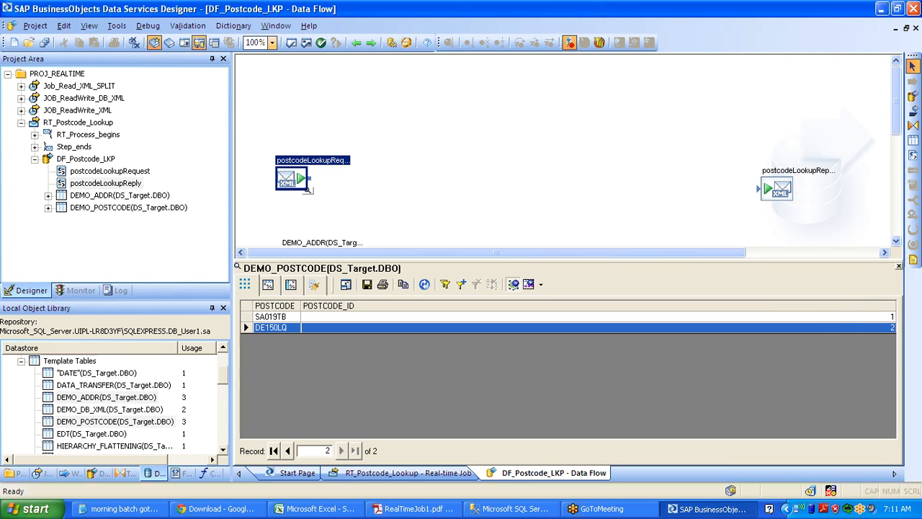
left_click(900, 268)
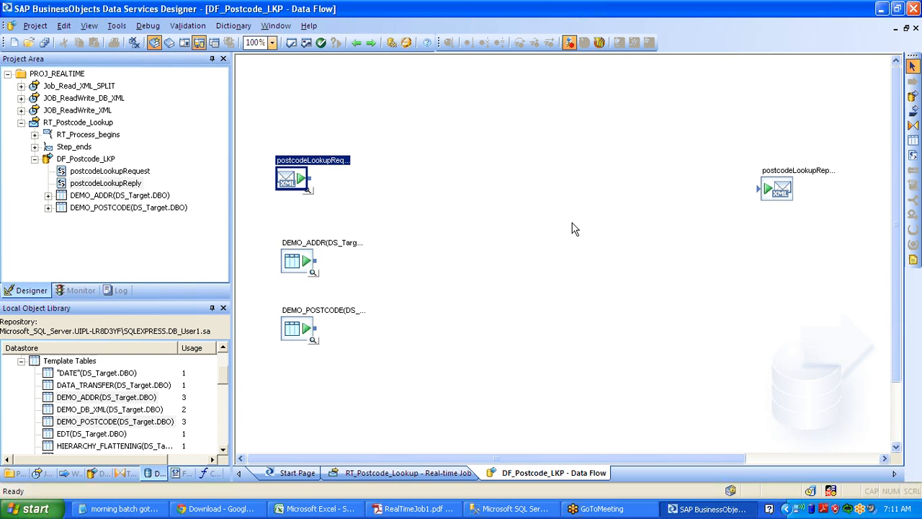
left_click(312, 272)
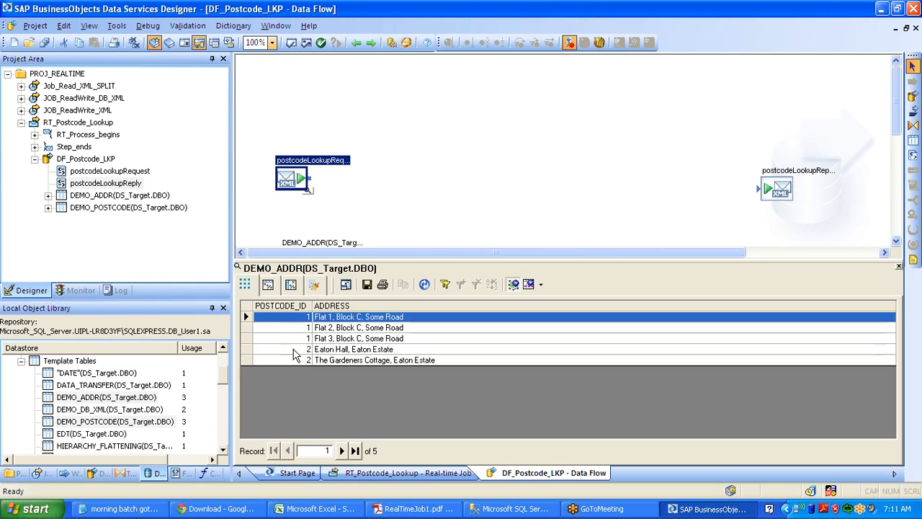
left_click_drag(294, 350, 297, 358)
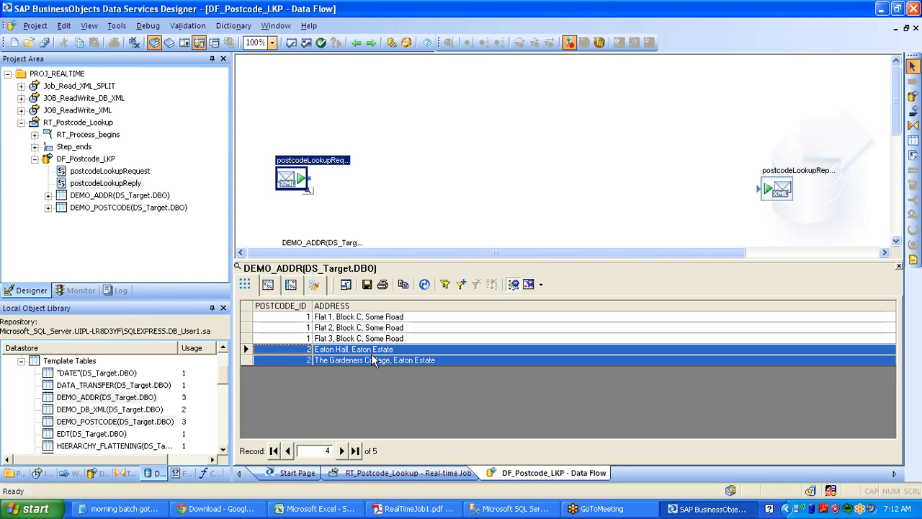
left_click(897, 267)
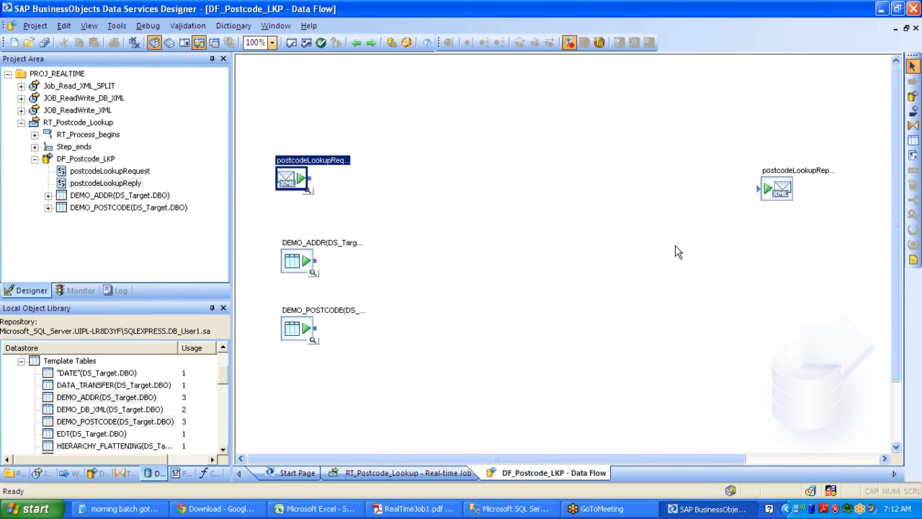
Step: Add a Query transform named Get_addr beside the DEMO_ADDR and DEMO_POSTCODE sources
left_click(913, 127)
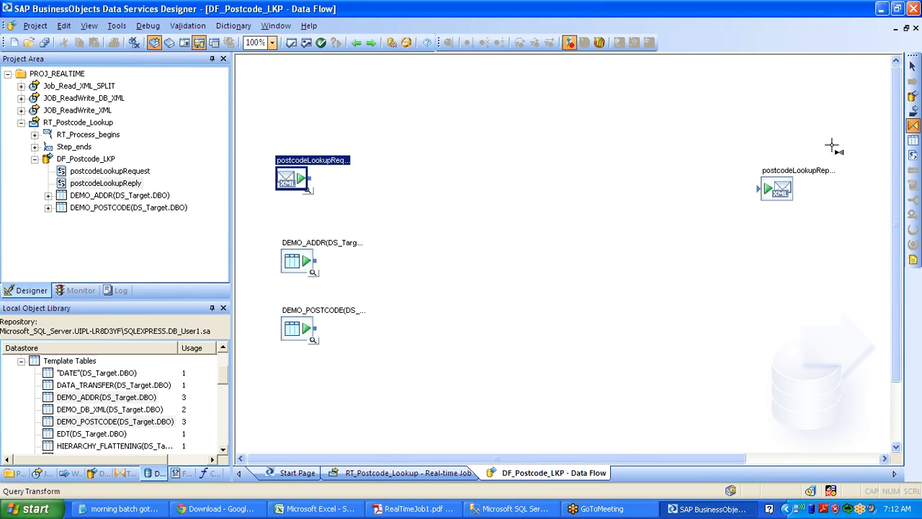
left_click(395, 267)
type("Get")
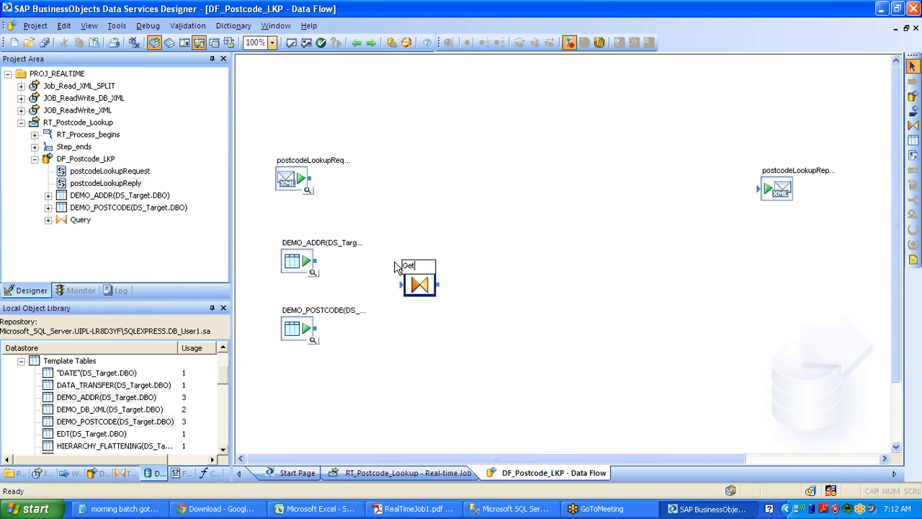
type("_addr")
key("Return")
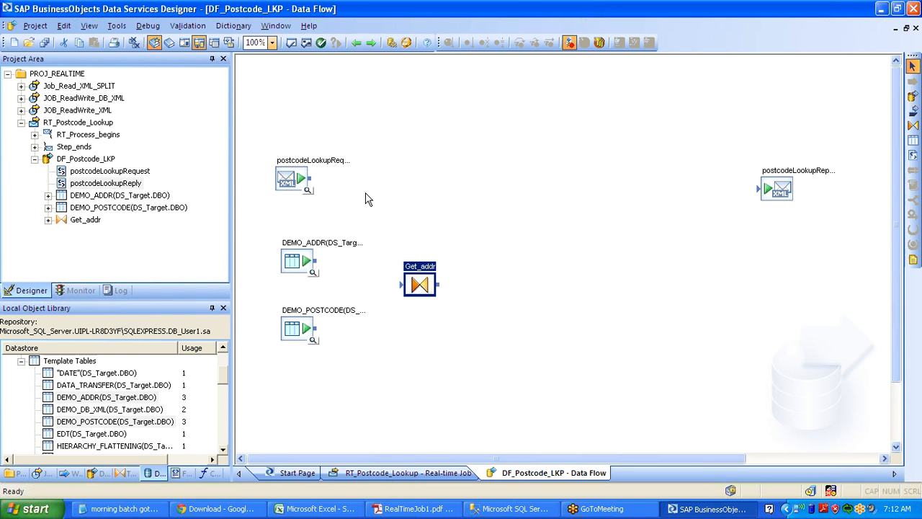
Step: Connect the postcodeLookupRequest, DEMO_ADDR and DEMO_POSTCODE sources to the Get_addr query
left_click_drag(332, 194, 401, 284)
left_click_drag(315, 260, 402, 285)
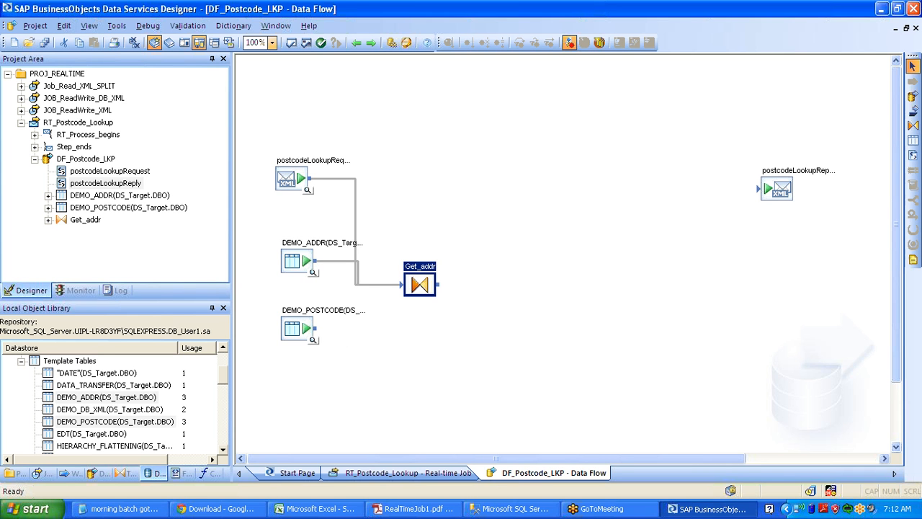
left_click_drag(315, 328, 402, 285)
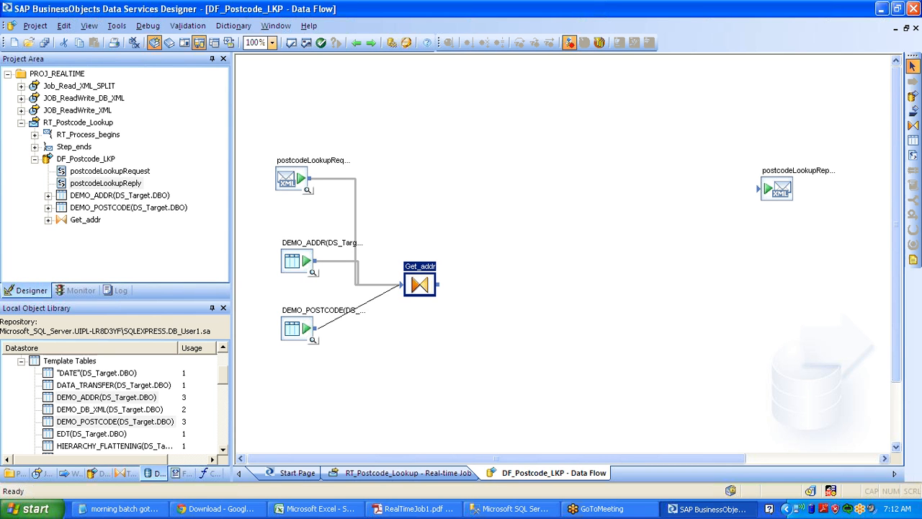
left_click(297, 185)
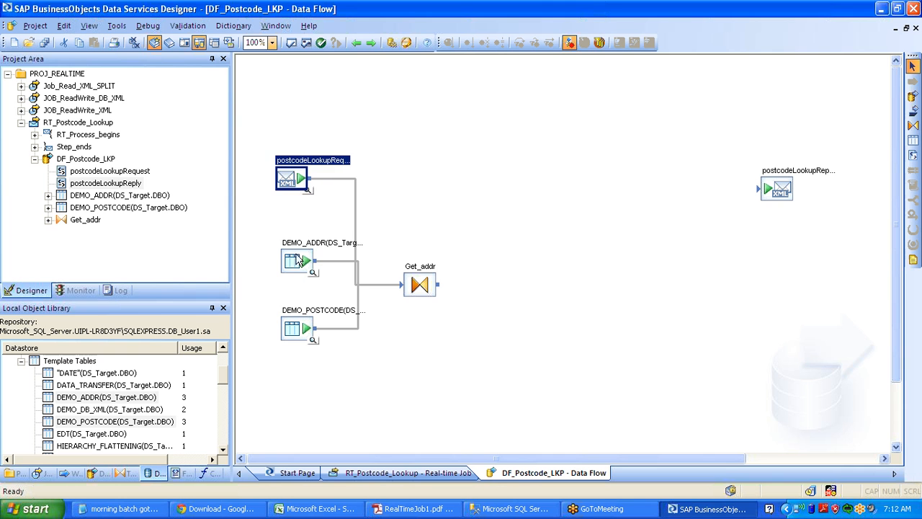
Step: Align the DEMO_ADDR and DEMO_POSTCODE sources in a column beneath the postcodeLookupRequest source
left_click_drag(296, 264, 277, 287)
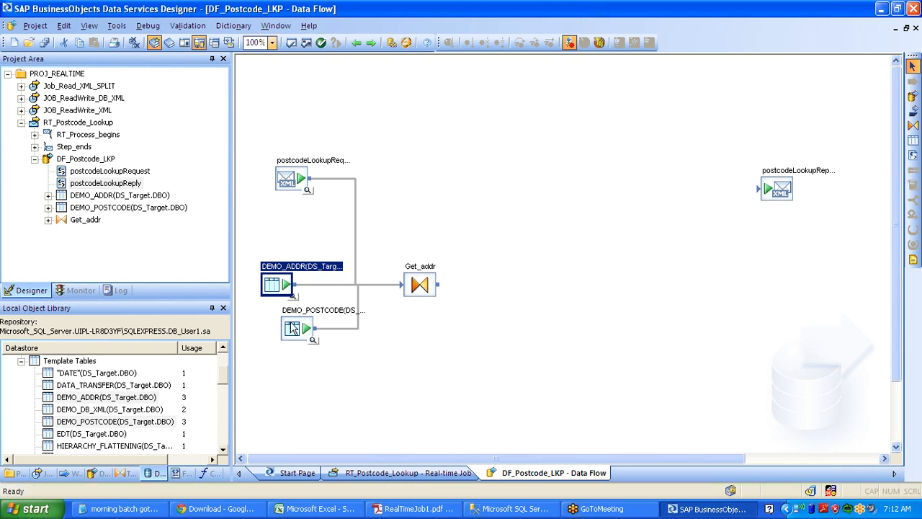
mouse_move(294, 329)
left_mouse_down()
mouse_move(294, 338)
mouse_move(274, 342)
mouse_move(288, 340)
left_mouse_up()
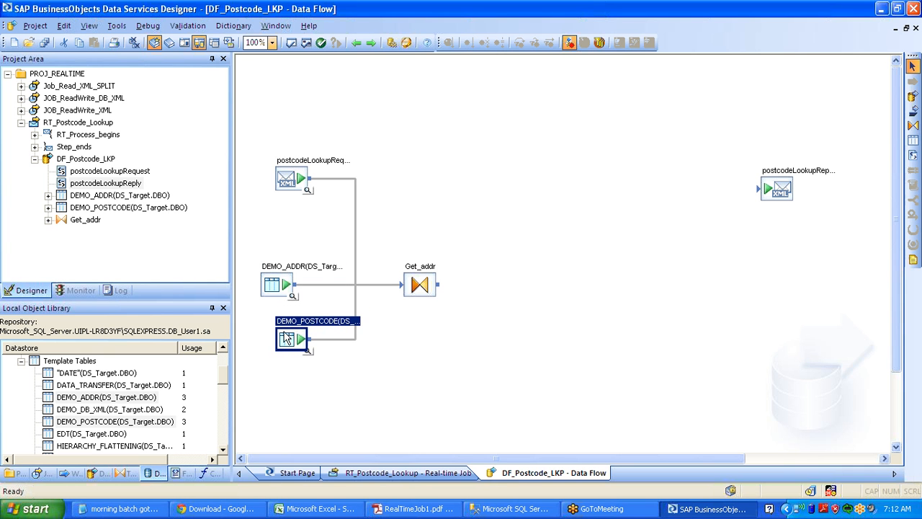
left_click_drag(274, 287, 285, 289)
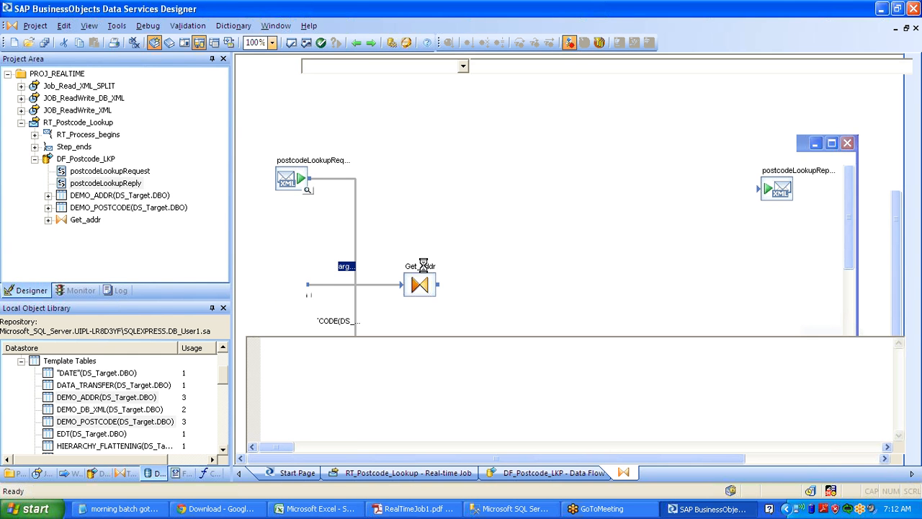
Step: Map DEMO_ADDR's ADDRESS to Get_addr's output and start its WHERE clause with DEMO_POSTCODE.POSTCODE_ID = DEMO_ADDR.POSTCODE_ID and
left_click_drag(346, 160, 541, 136)
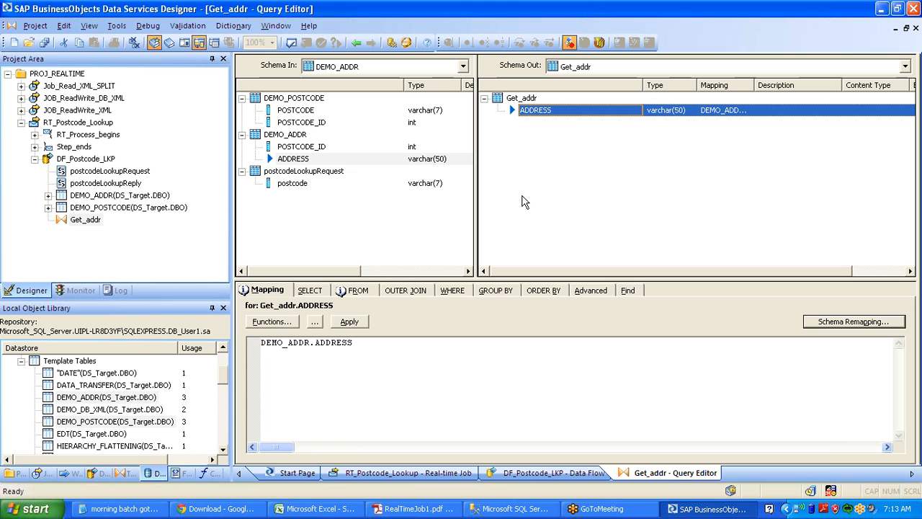
left_click(454, 290)
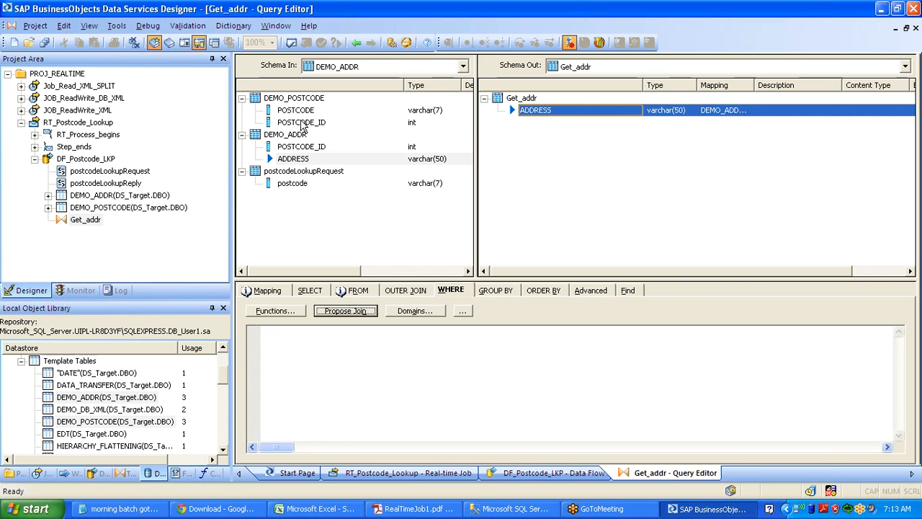
left_click_drag(301, 122, 259, 331)
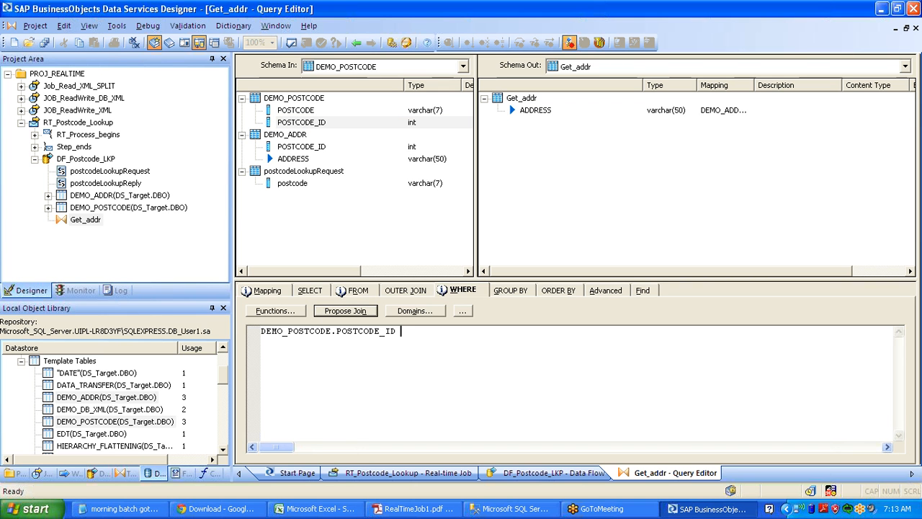
type("=")
left_click_drag(317, 151, 456, 336)
type("and")
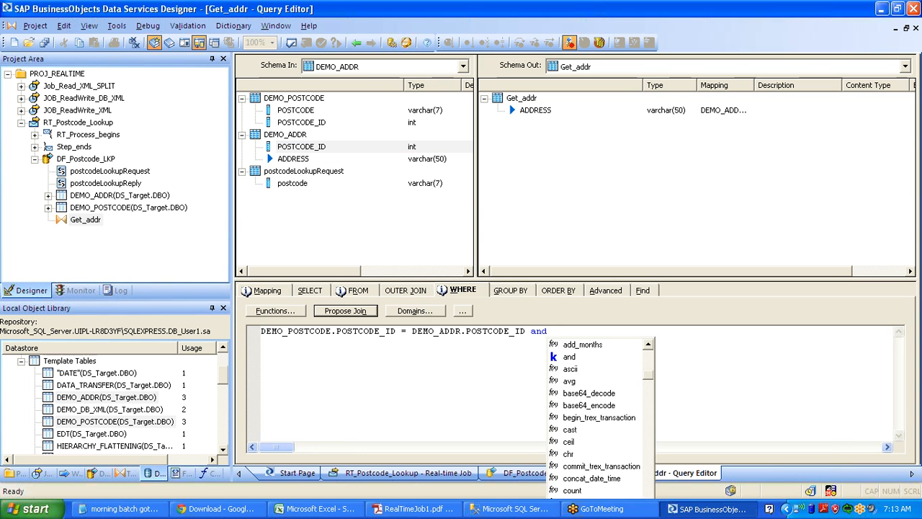
key("Escape")
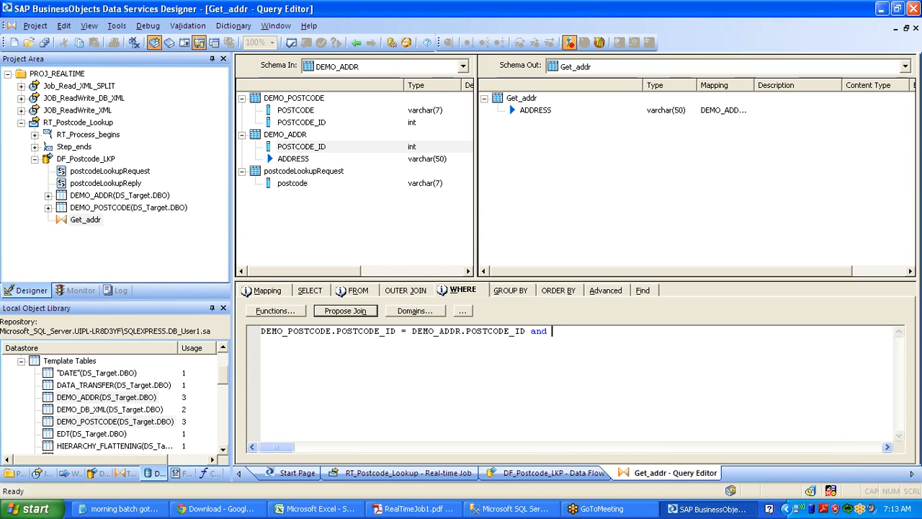
key("Return")
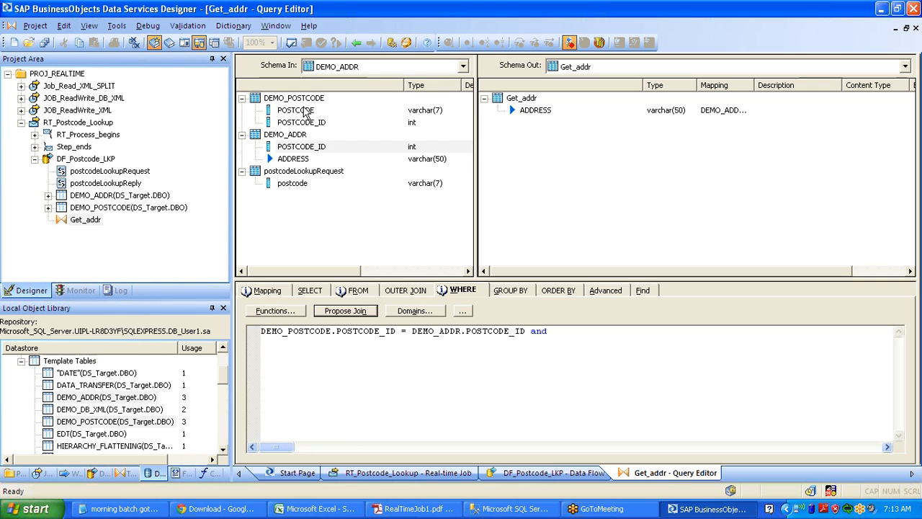
Step: Complete Get_addr's WHERE clause with DEMO_POSTCODE.POSTCODE = postcodeLookupRequest.postcode and return to the data flow
left_click_drag(303, 111, 302, 352)
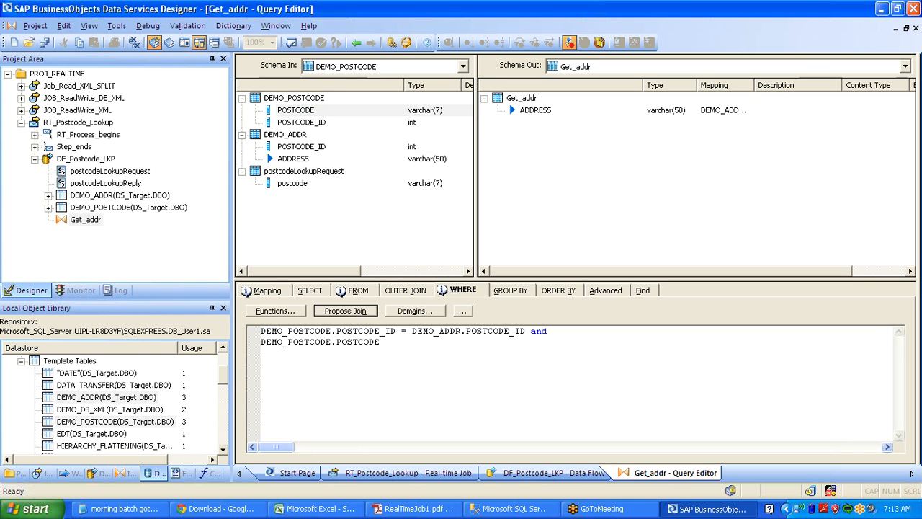
type("=")
left_click_drag(293, 184, 435, 348)
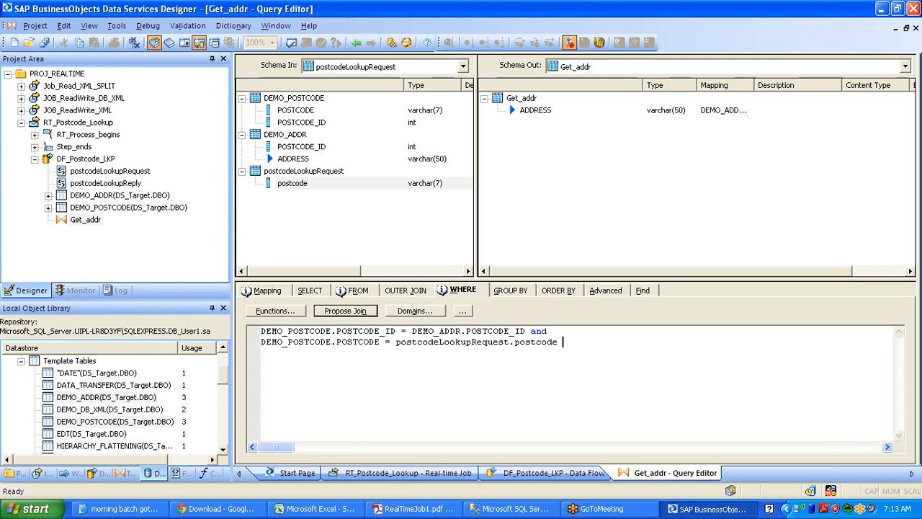
left_click(324, 124)
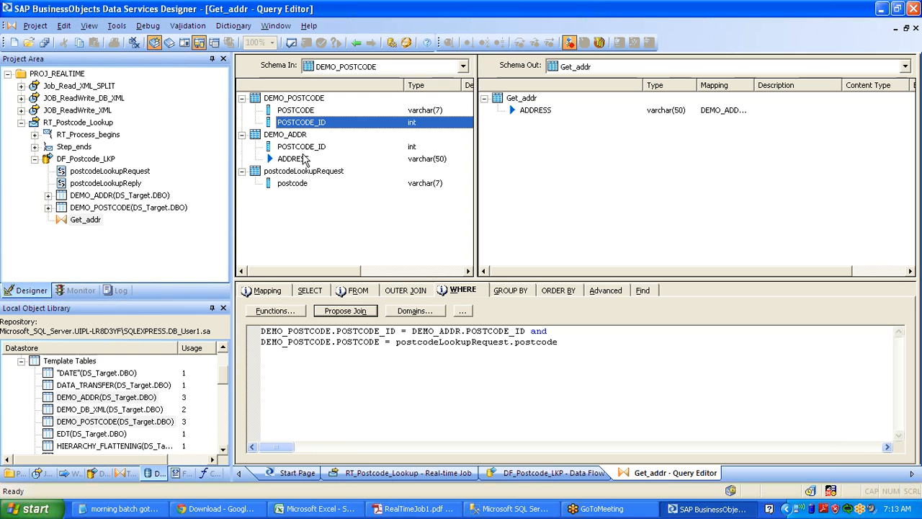
left_click(302, 161)
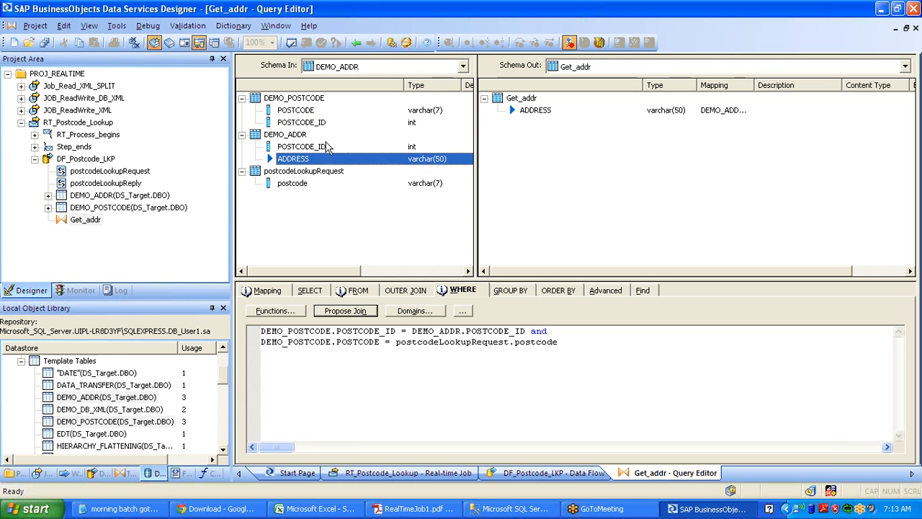
left_click(305, 112)
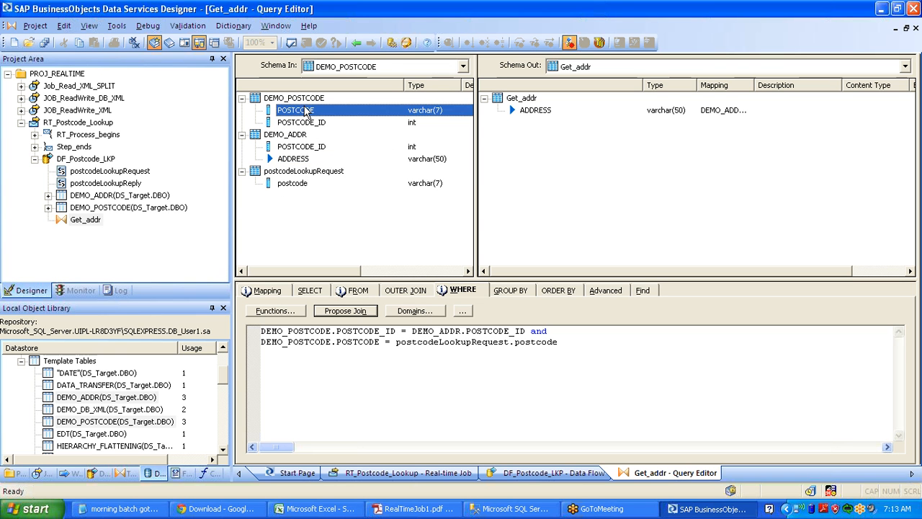
left_click(296, 187)
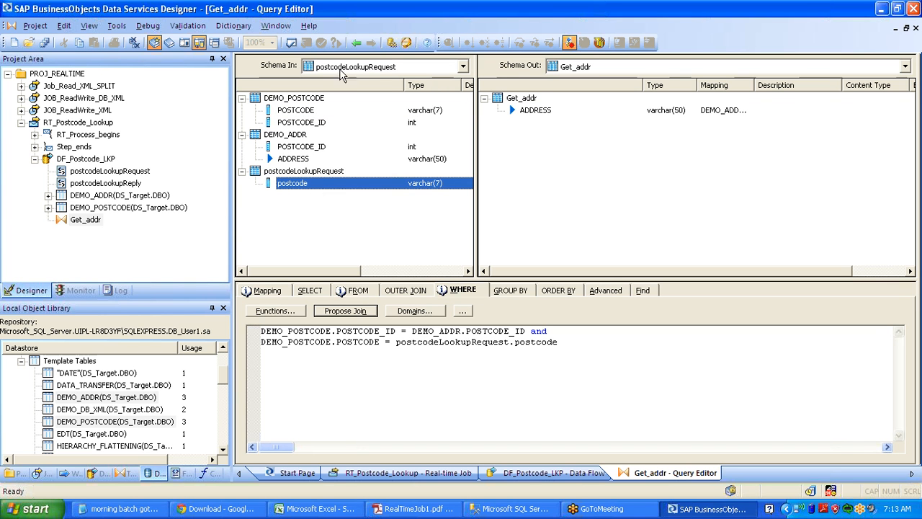
left_click(534, 110)
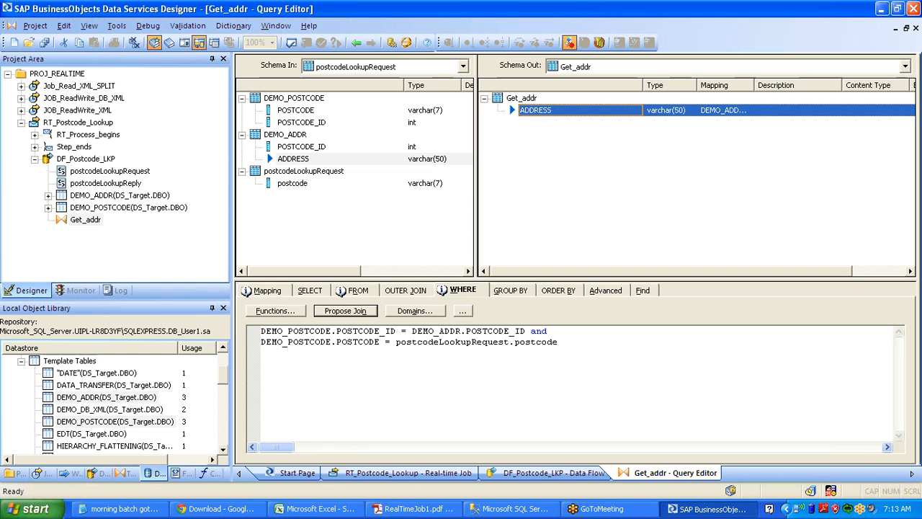
left_click(357, 43)
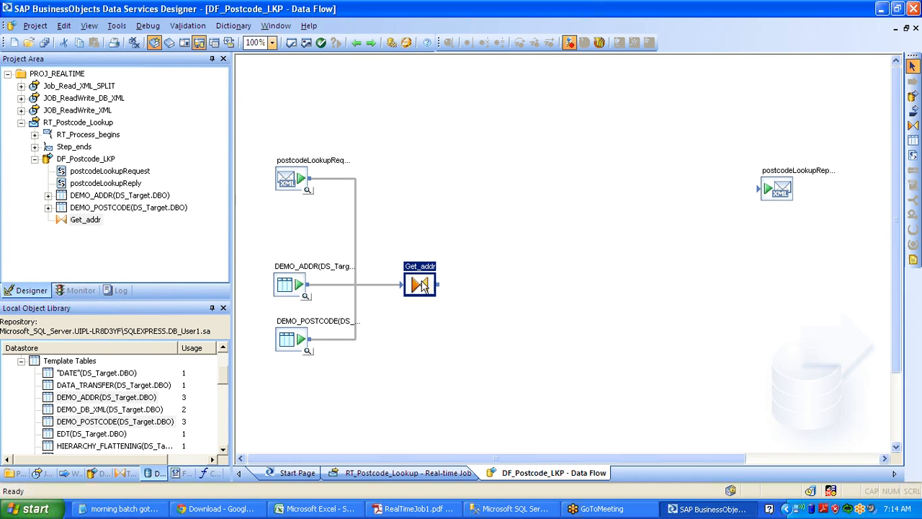
Step: Add a Query transform named Build_reply above Get_addr and connect the postcodeLookupRequest source to it
left_click(913, 125)
left_click(402, 209)
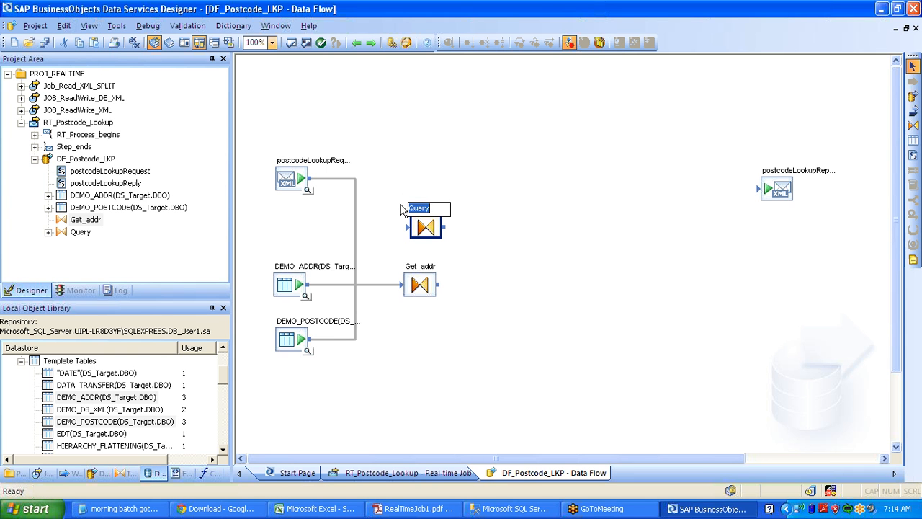
type("Build_reply")
left_click(424, 183)
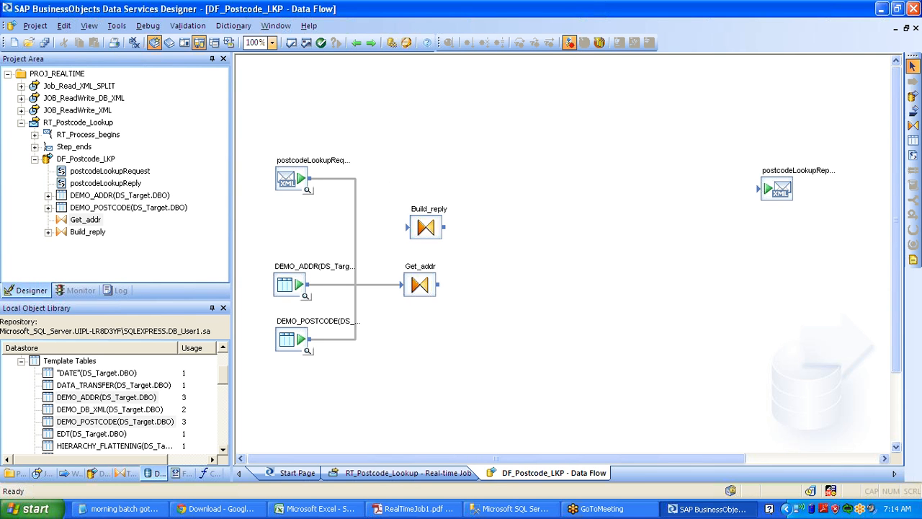
mouse_move(309, 178)
left_mouse_down()
mouse_move(405, 227)
mouse_move(425, 213)
mouse_move(425, 184)
left_mouse_up()
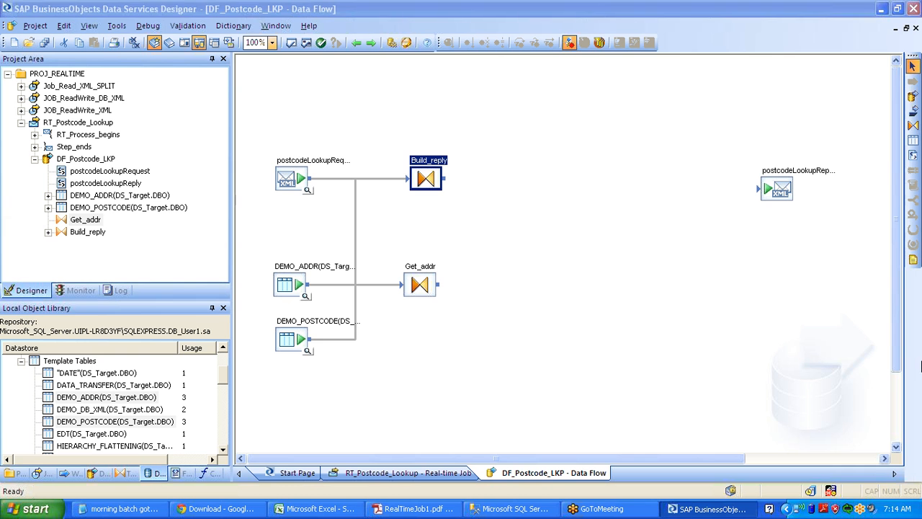
Step: Add an annotation reading "Get Postcode Addr from the POSTCODE_ADDR table by mapping postcode ID to postcode ID from bothe tables" below the reply message
left_click(913, 259)
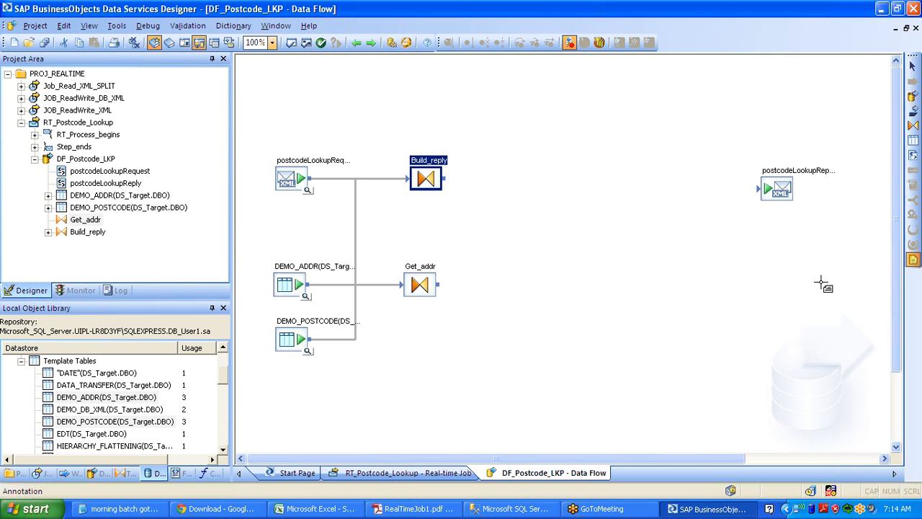
left_click(613, 292)
left_click_drag(656, 340, 847, 376)
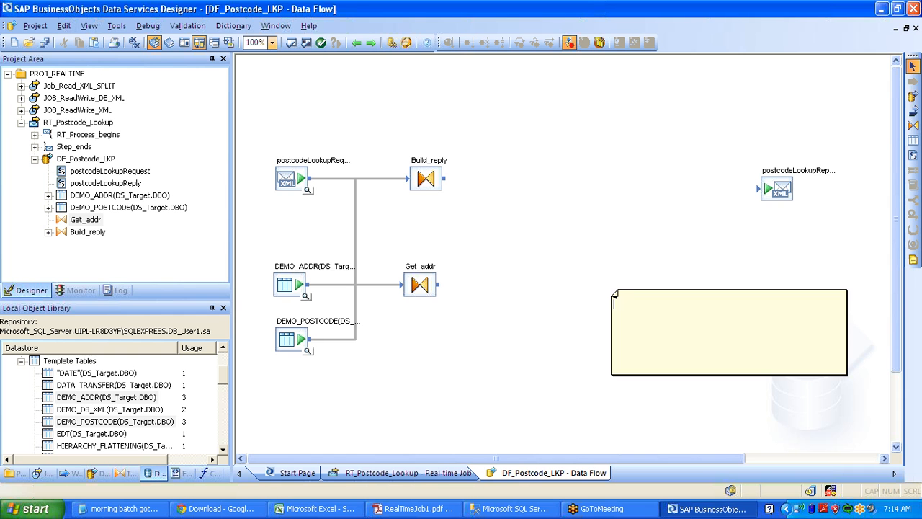
type("G")
type("et Pos")
type("code Addr from the POSTCODE")
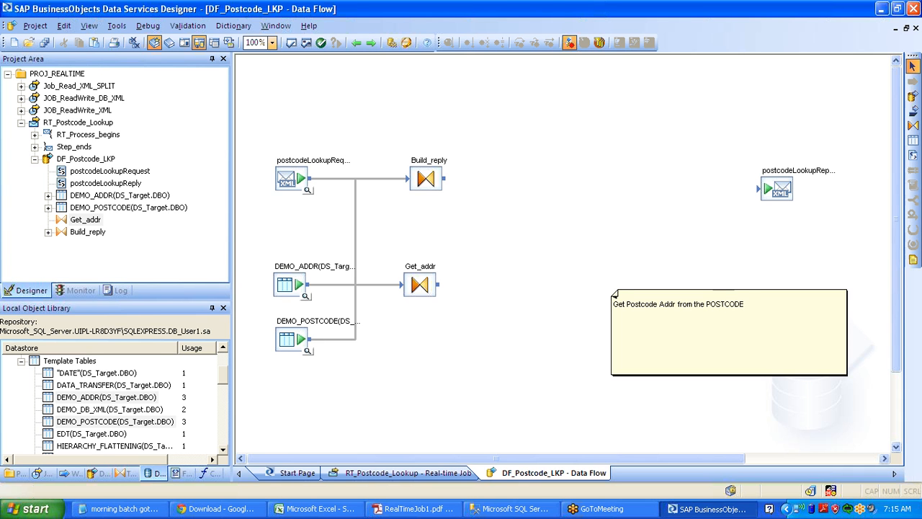
type("_ADDR")
type(" ta")
type("ble ")
type("by mappin")
type("g pos")
type("tcode ID to po")
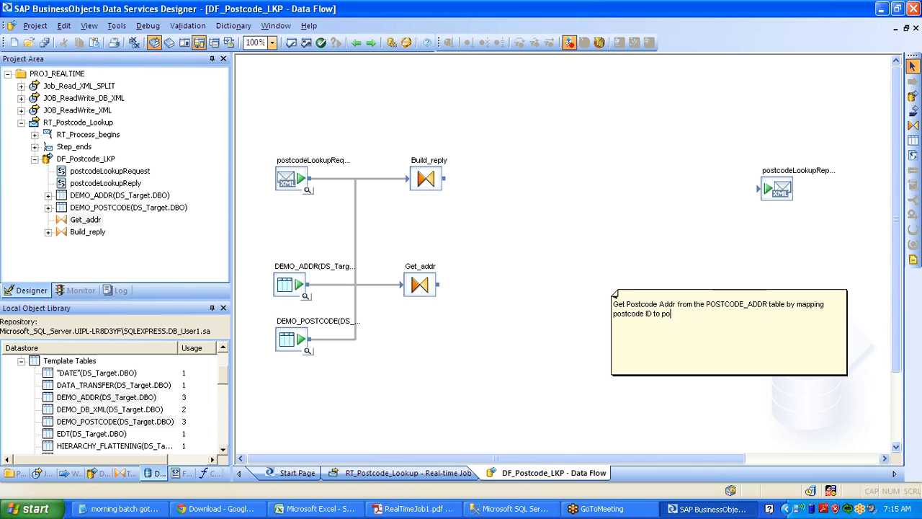
type("stcode ID from bothe tables")
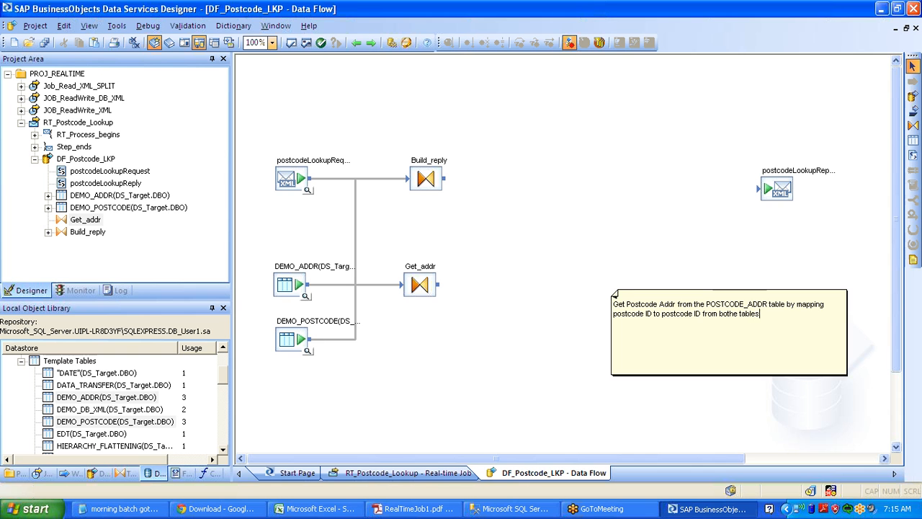
Step: Append "and mapping the postcode from the request file to the demo_postcode table" to the annotation, and place the shrunken note lower
type(" and mapping the postcode from the re")
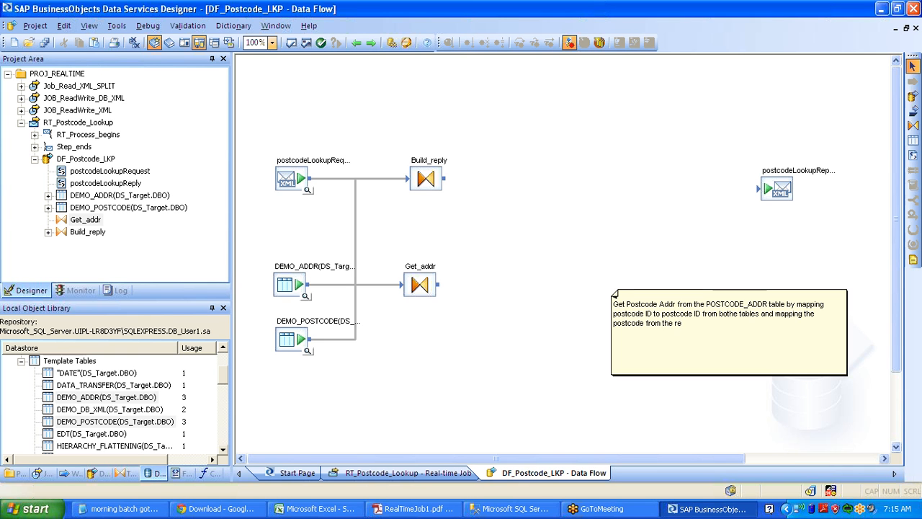
type("quest file to the demo_postcode table")
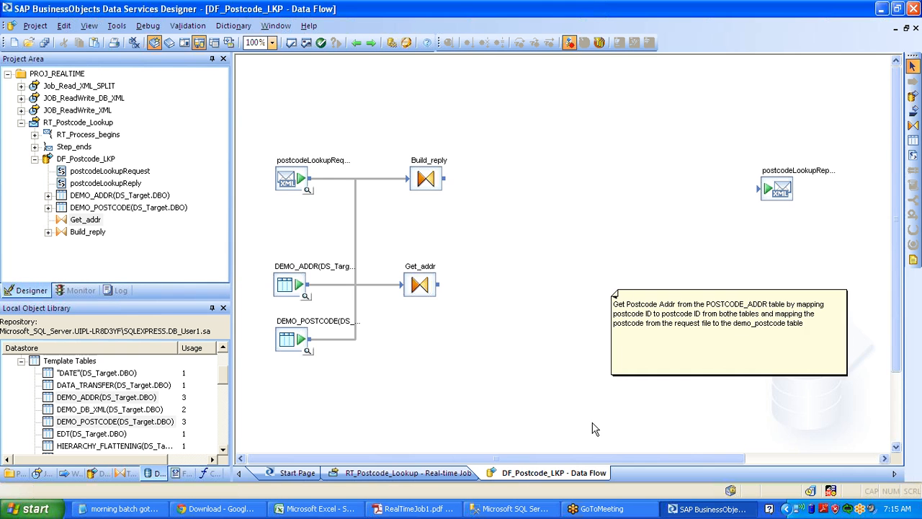
left_click_drag(611, 375, 621, 353)
left_click_drag(719, 307, 732, 373)
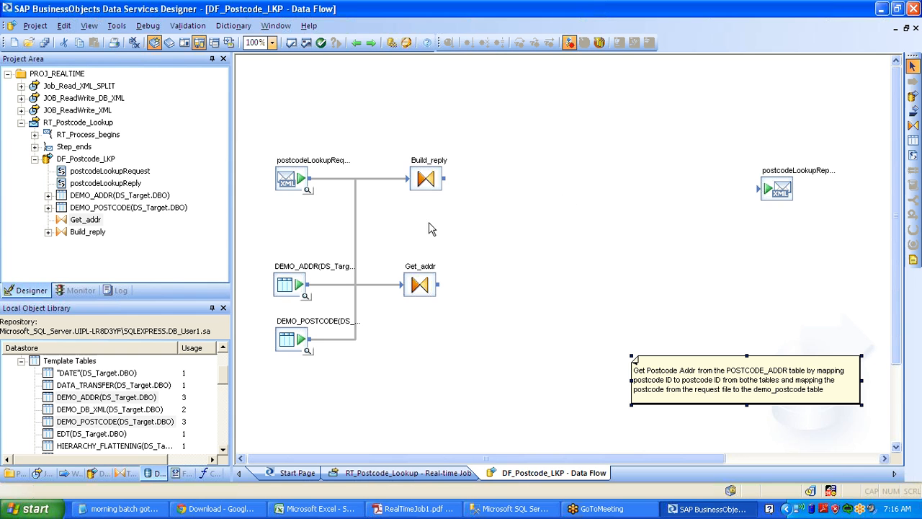
Step: Review Get_addr's ADDRESS mapping and the request's postcode column, and return to the data flow
left_click(425, 162)
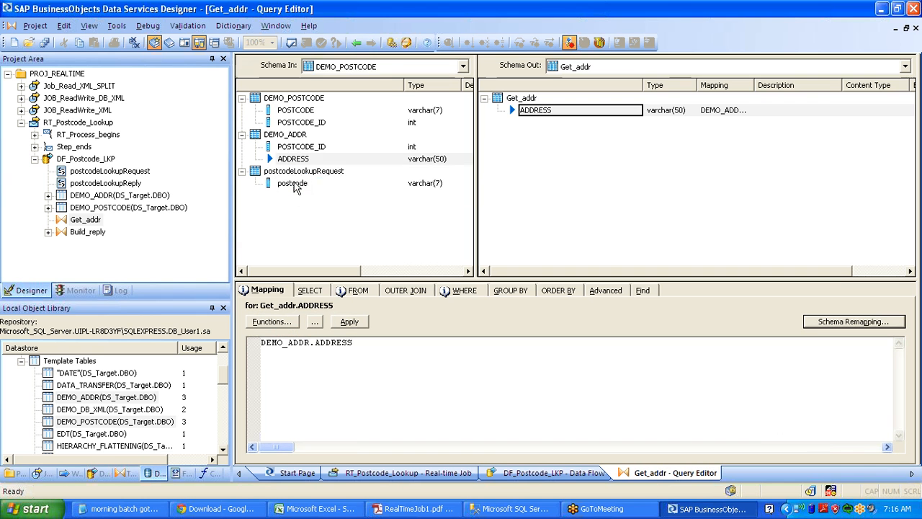
left_click(291, 184)
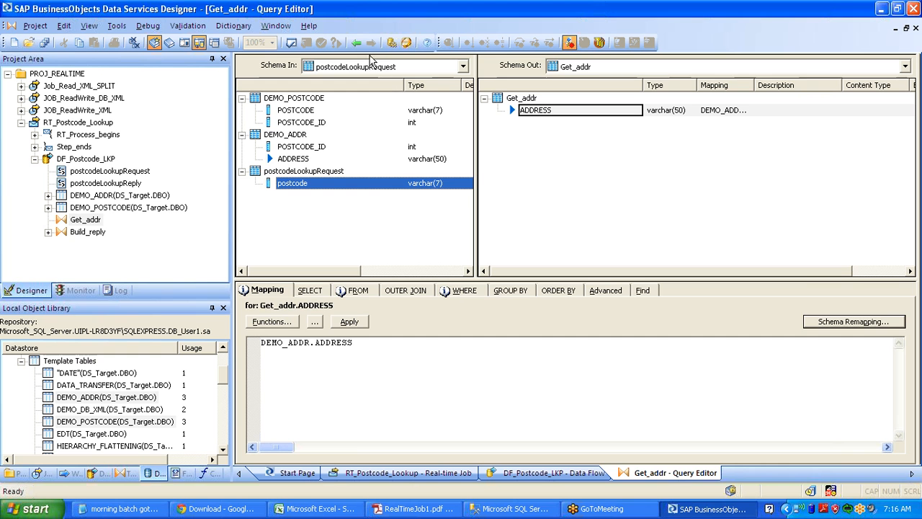
left_click(357, 43)
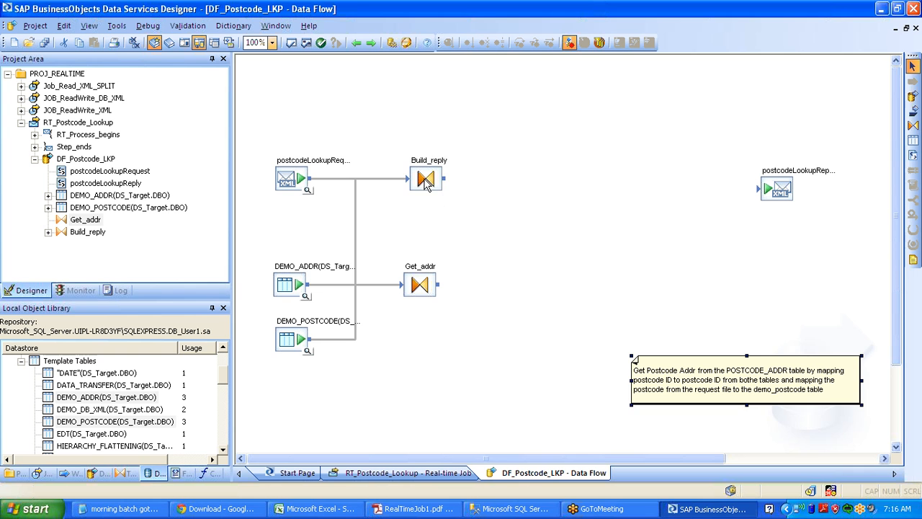
Step: Reposition Build_reply and the reply message, connecting Get_addr to Build_reply and Build_reply to postcodeLookupReply
left_click_drag(426, 180, 504, 184)
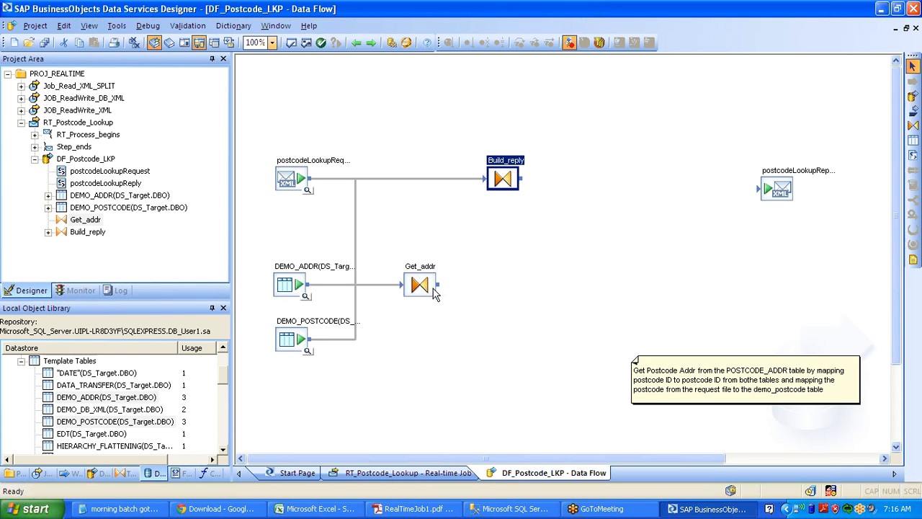
left_click_drag(446, 264, 488, 180)
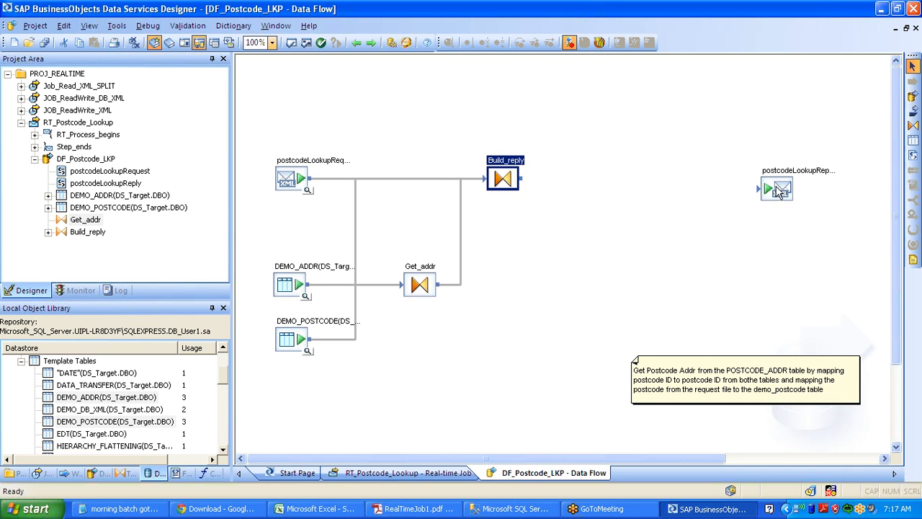
left_click_drag(778, 191, 737, 186)
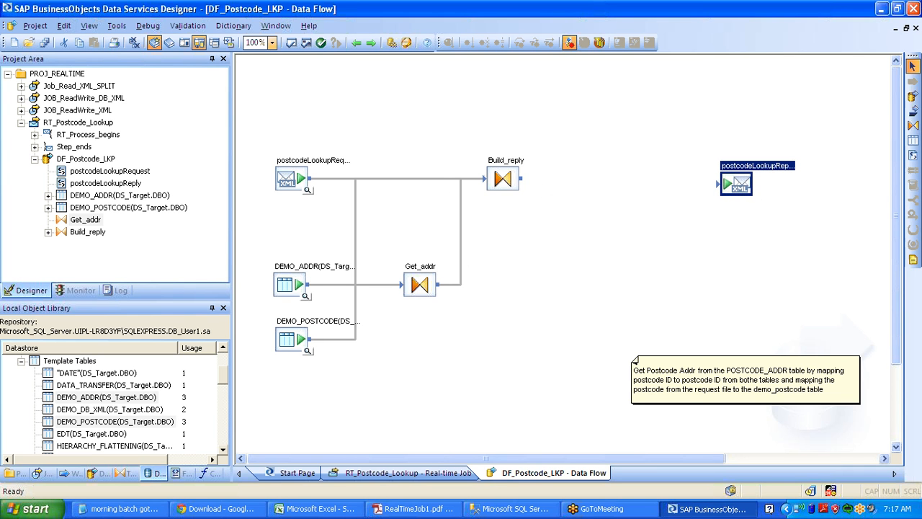
left_click_drag(520, 178, 721, 186)
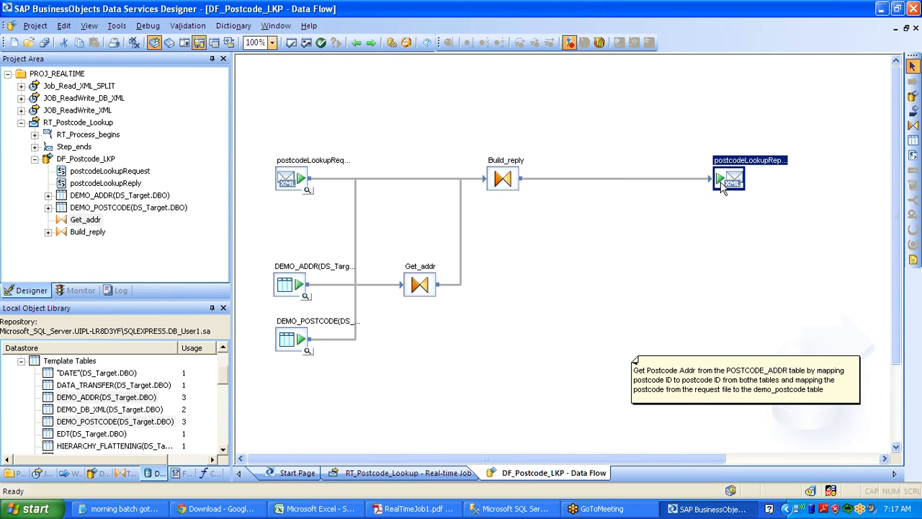
Step: Map Build_reply's postcode to postcodeLookupRequest.postcode, make postcodeLookupReply_nt_1 the current schema, and map its address to Get_addr.ADDRESS
double_click(496, 175)
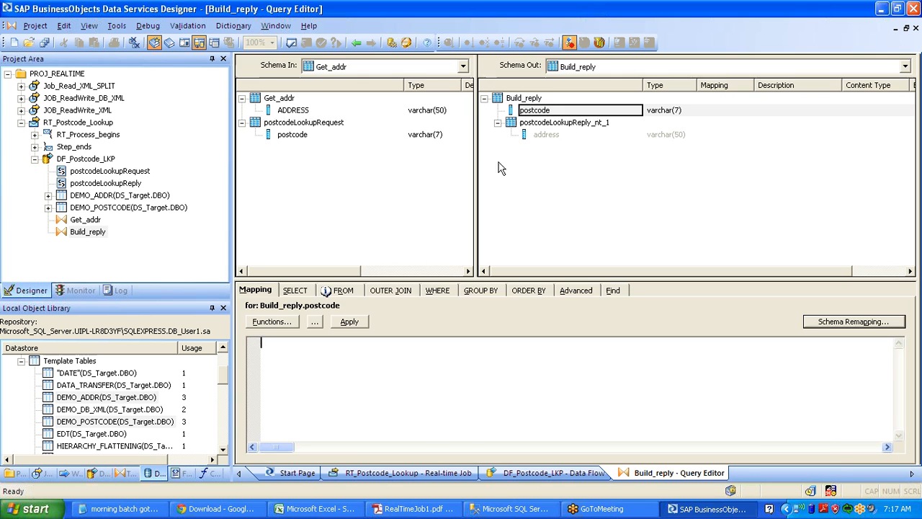
left_click(295, 137)
left_click_drag(295, 140, 537, 110)
right_click(575, 124)
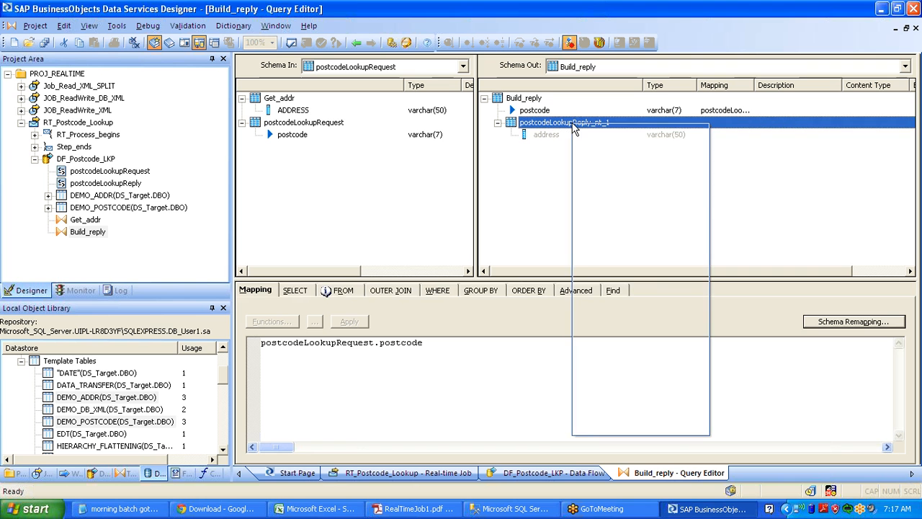
left_click(608, 216)
left_click_drag(292, 110, 539, 137)
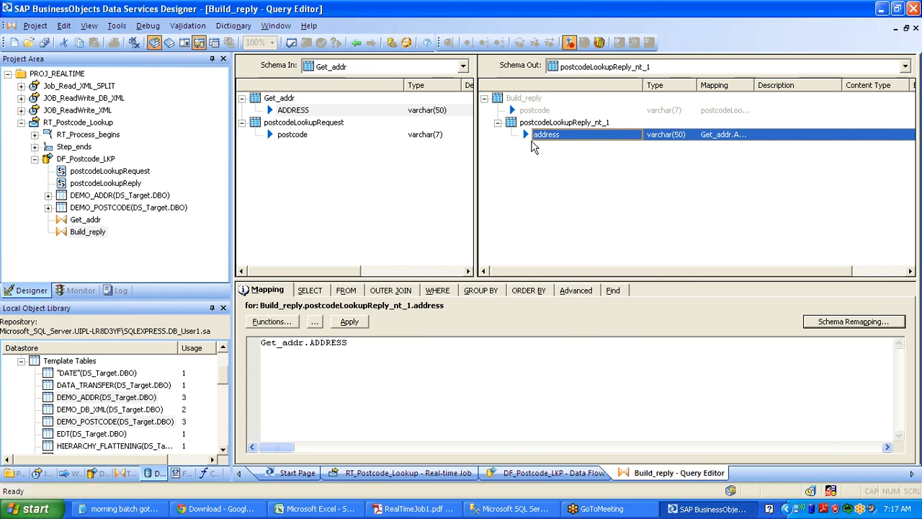
Step: Add Get_addr as the FROM source of the nested postcodeLookupReply_nt_1 schema
right_click(564, 123)
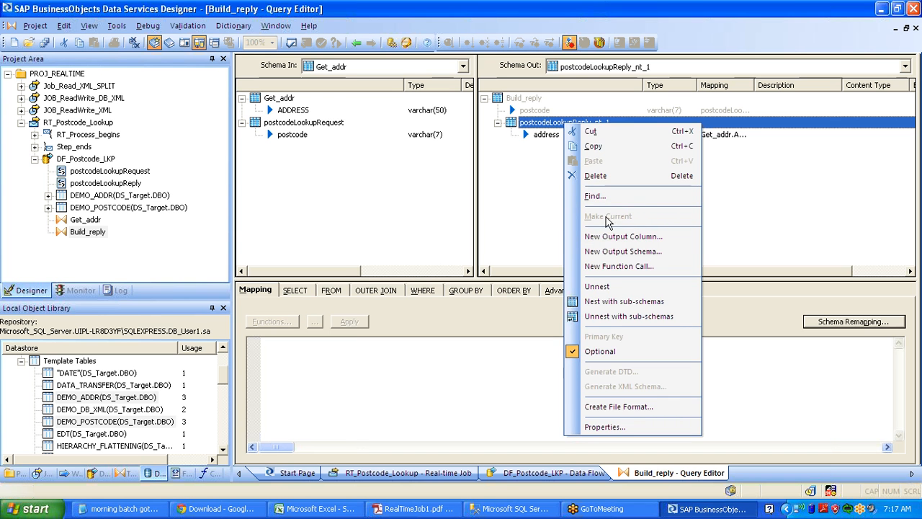
left_click(327, 297)
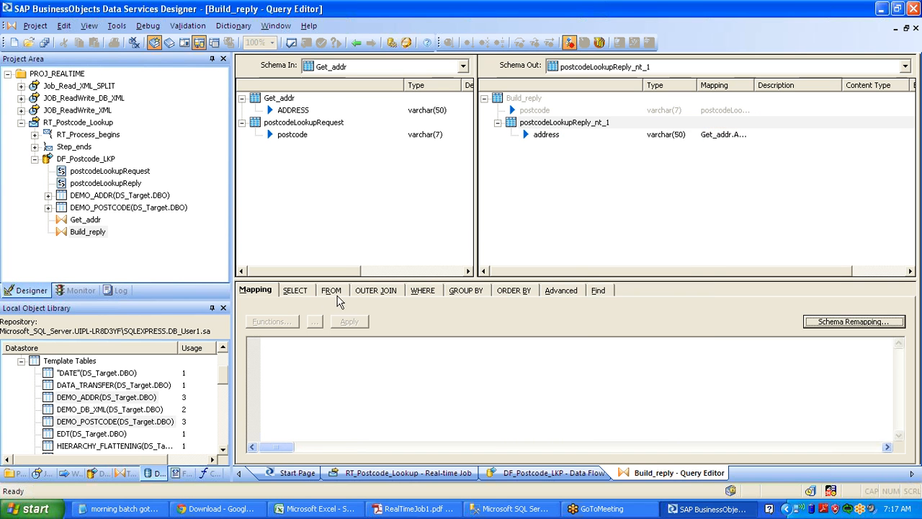
left_click(333, 292)
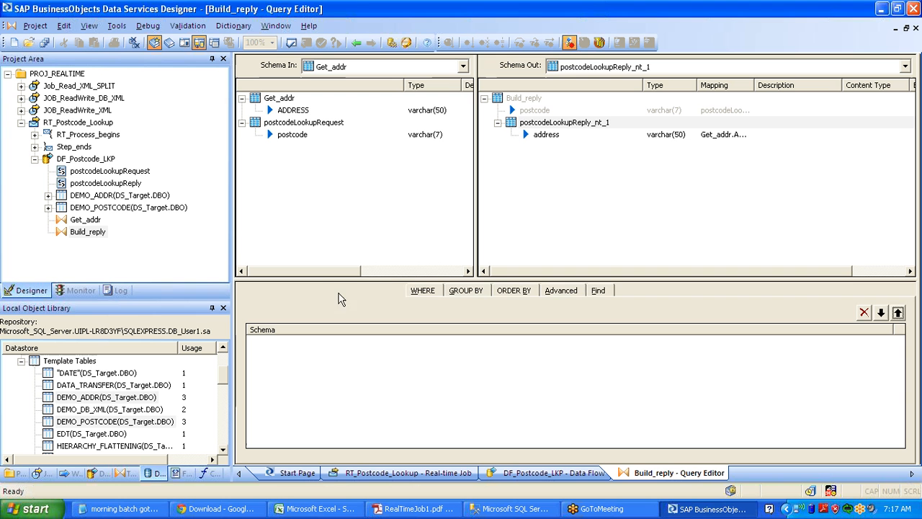
left_click(282, 99)
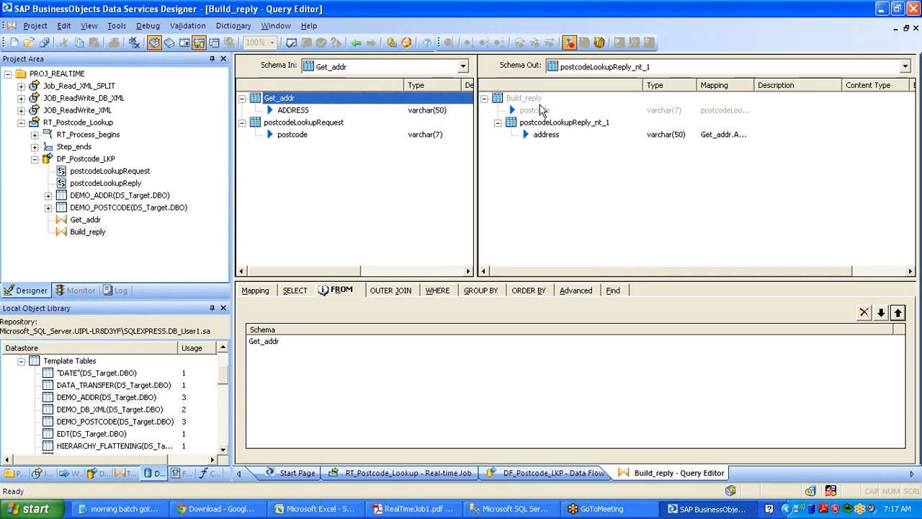
Step: Make the top-level Build_reply schema current and remove Get_addr from its FROM sources, keeping postcodeLookupRequest
left_click(533, 103)
right_click(532, 104)
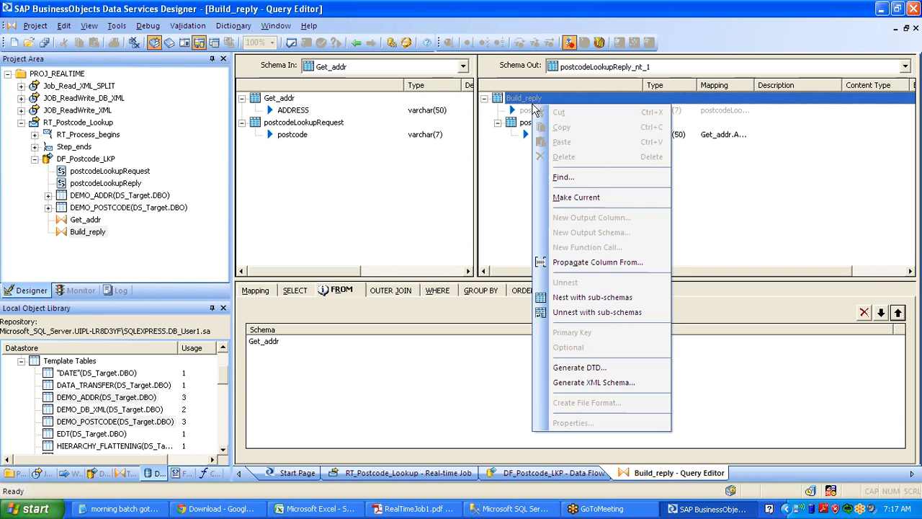
left_click(608, 198)
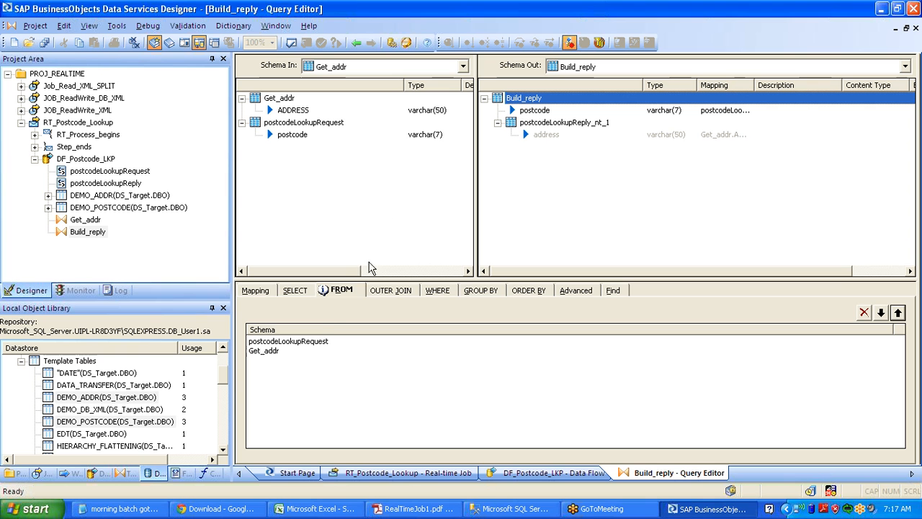
left_click(311, 344)
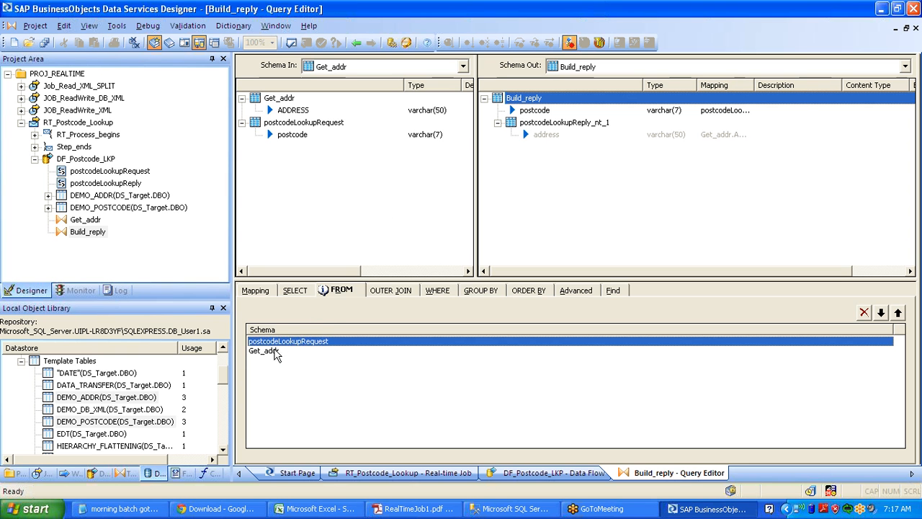
right_click(272, 351)
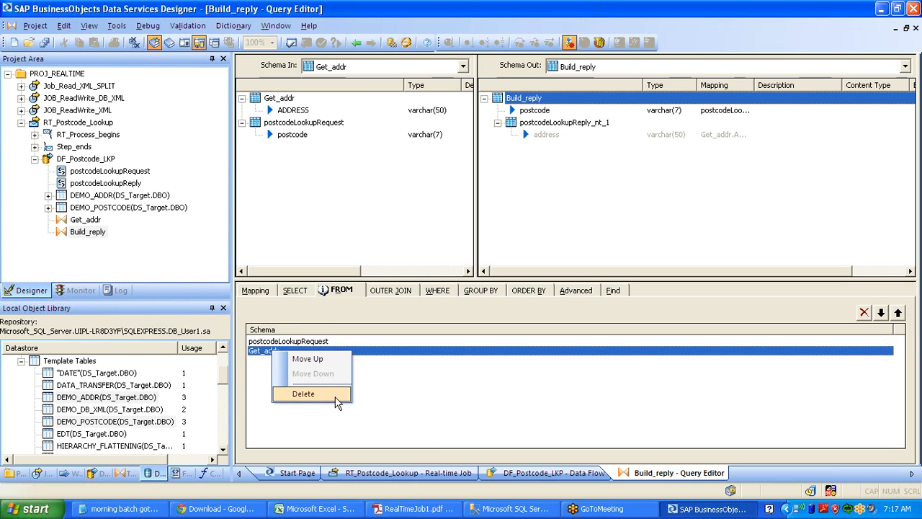
left_click(333, 395)
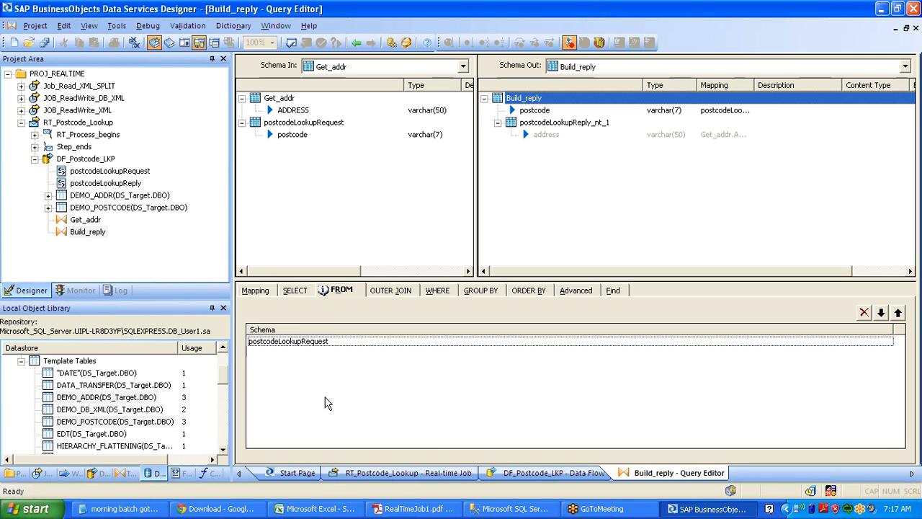
Step: Return to the DF_Postcode_LKP data flow, save all changes, and validate all objects in view
left_click(356, 43)
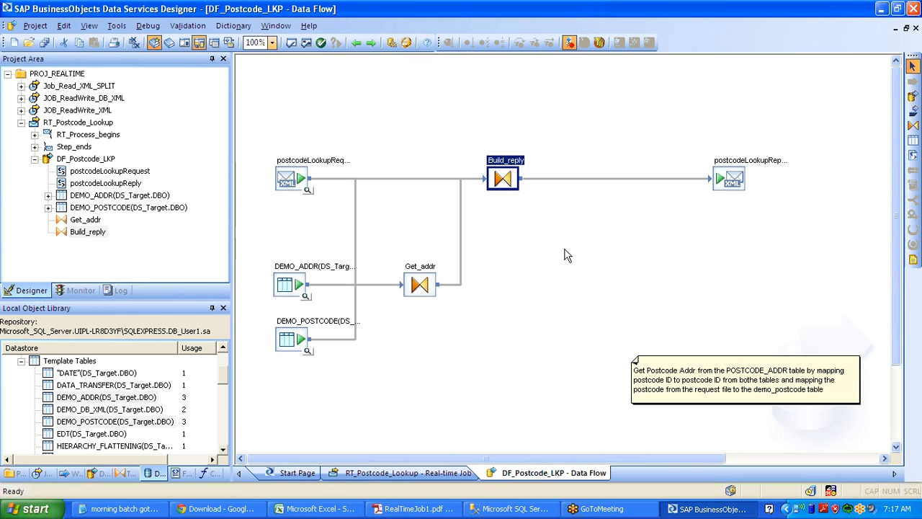
left_click(44, 42)
left_click(360, 328)
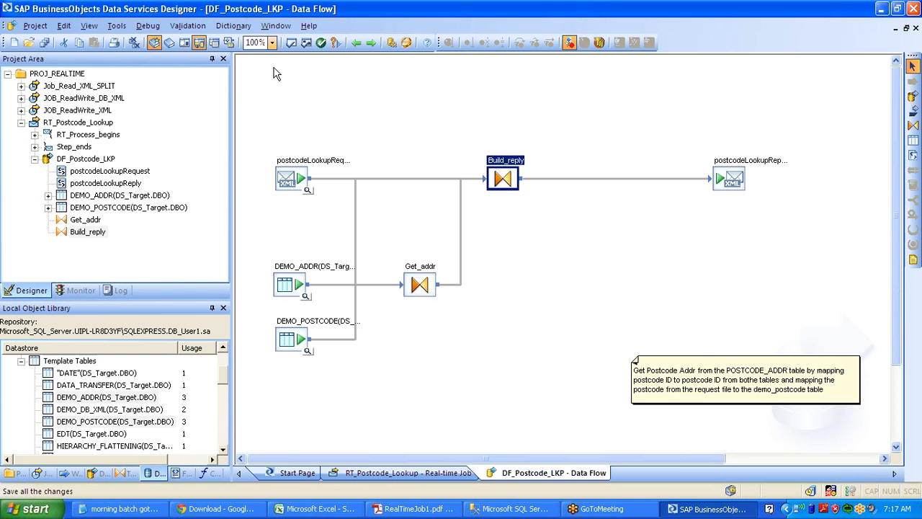
left_click(306, 43)
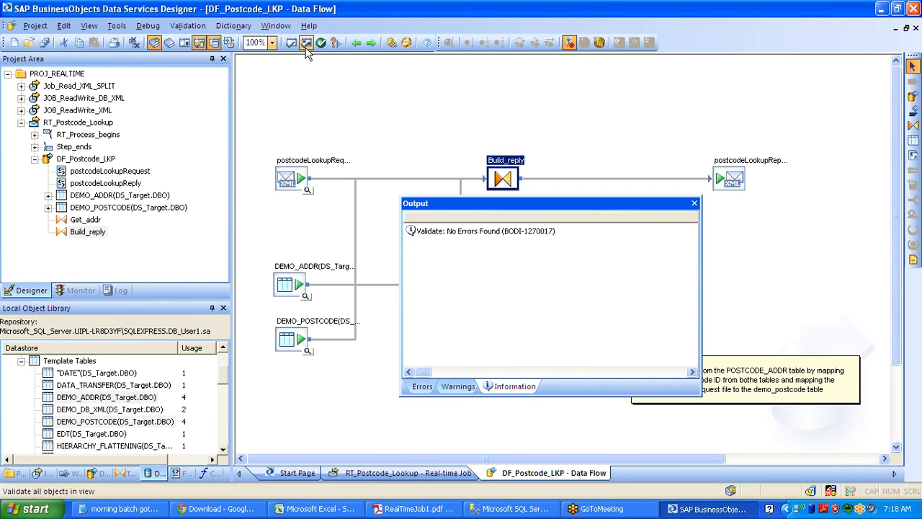
left_click(694, 203)
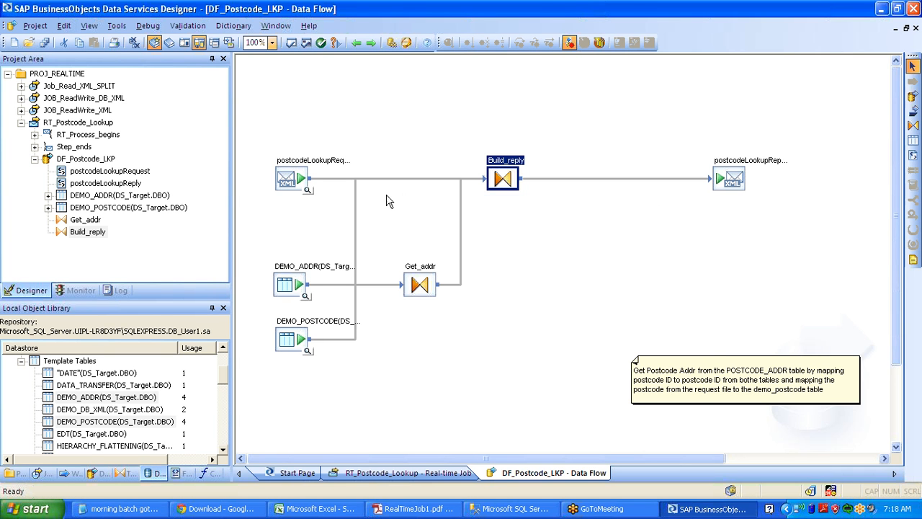
Step: Execute the RT_Postcode_Lookup real-time job with the default execution settings
left_click(78, 124)
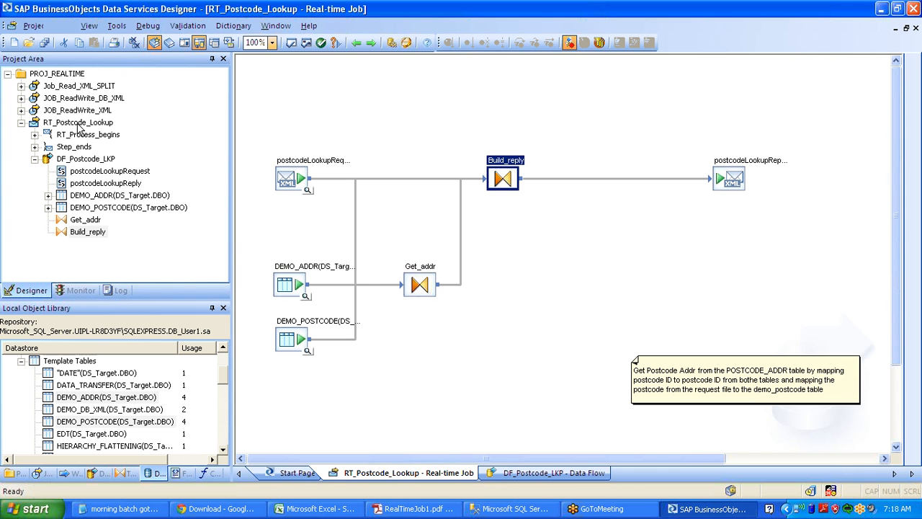
right_click(78, 126)
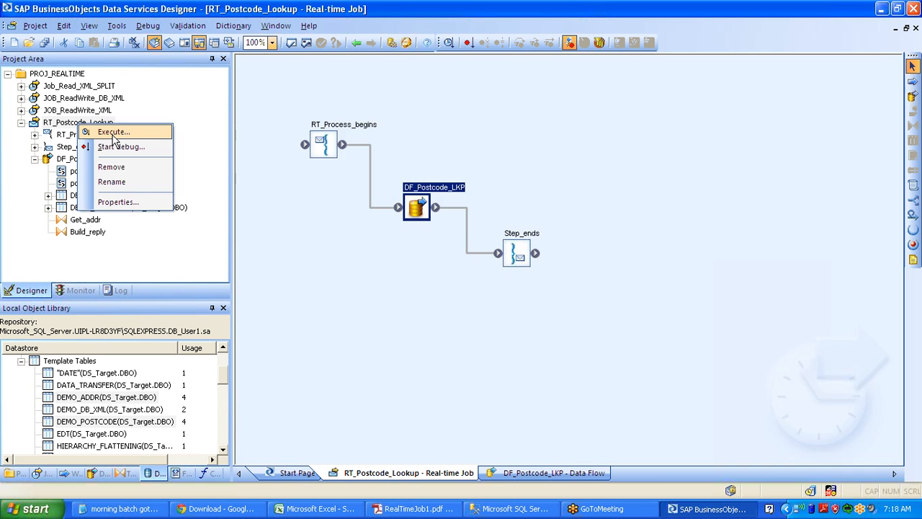
left_click(113, 133)
left_click(521, 422)
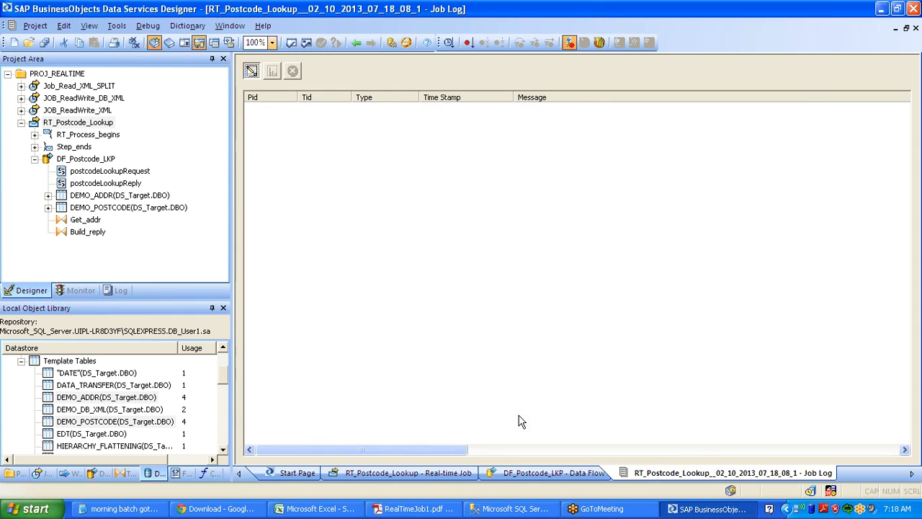
Step: Check the job monitor's row counts for the READ MESSAGE and Get_addr-JoinCacheReader3 paths
left_click(273, 72)
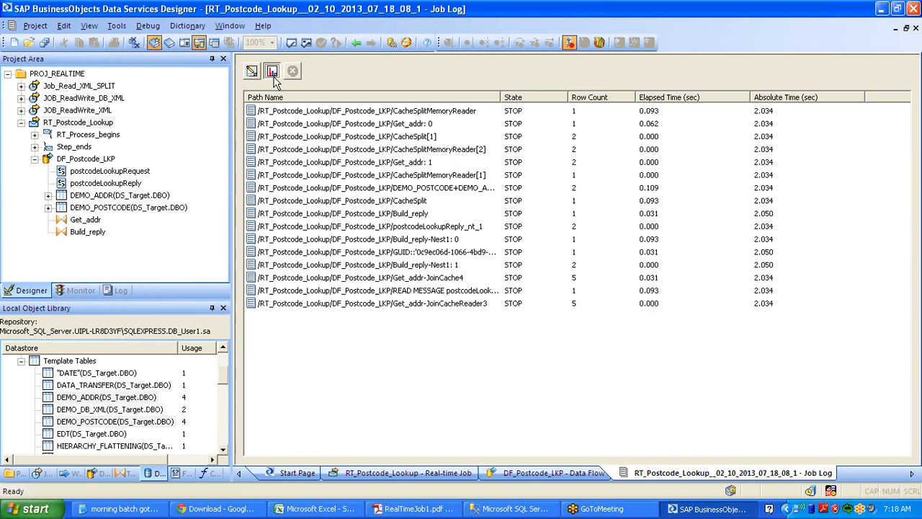
left_click(577, 296)
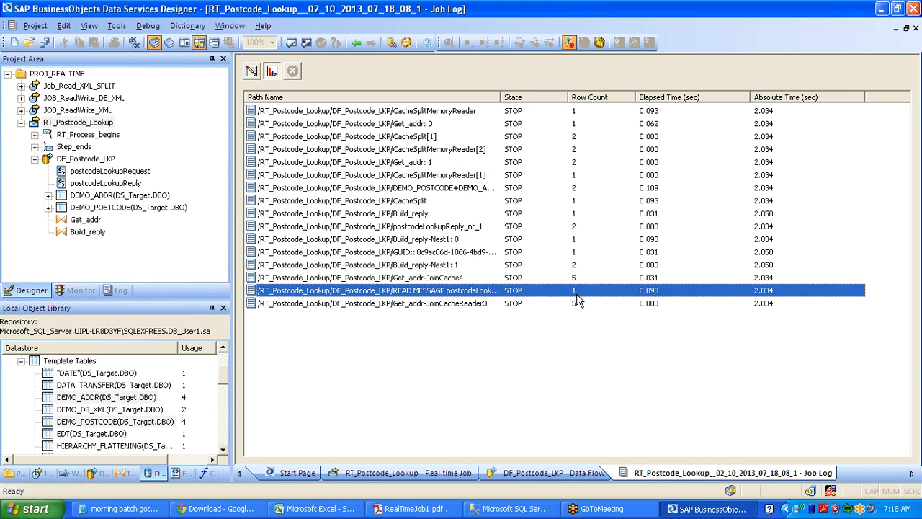
left_click(577, 308)
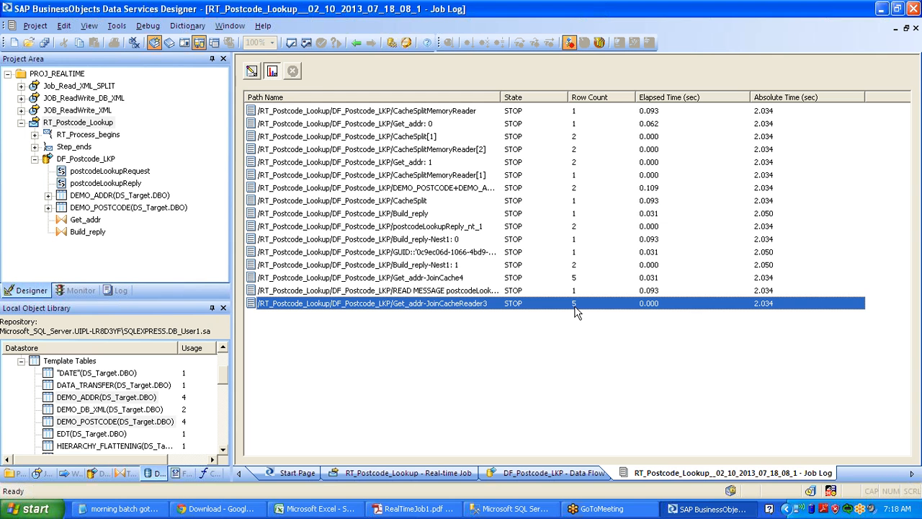
Step: Switch to the desktop's XML Sources folder and open postcodeLookupReply.xml from Morning_out in Internet Explorer
key("super+d")
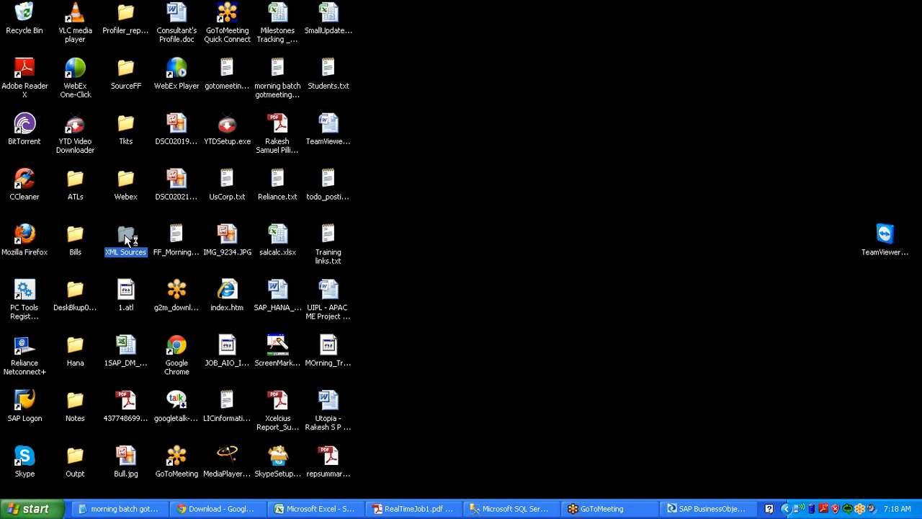
double_click(126, 238)
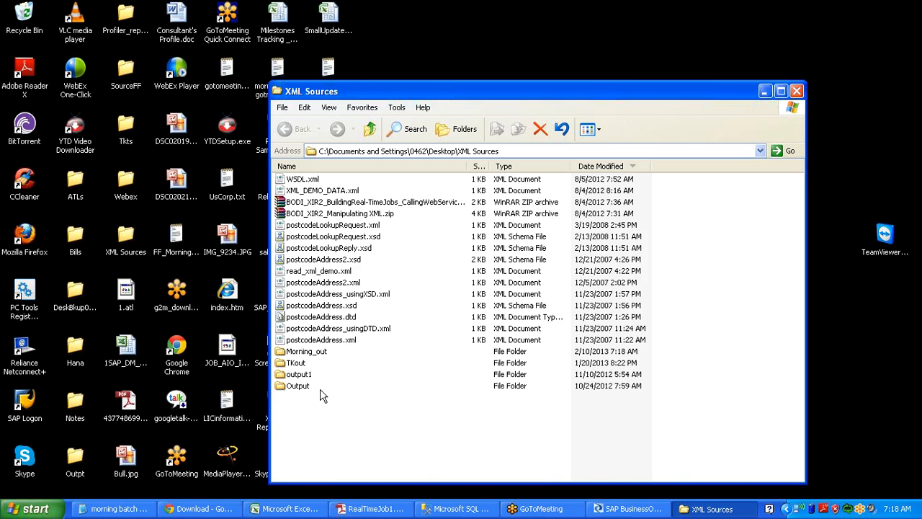
left_click(315, 353)
double_click(314, 353)
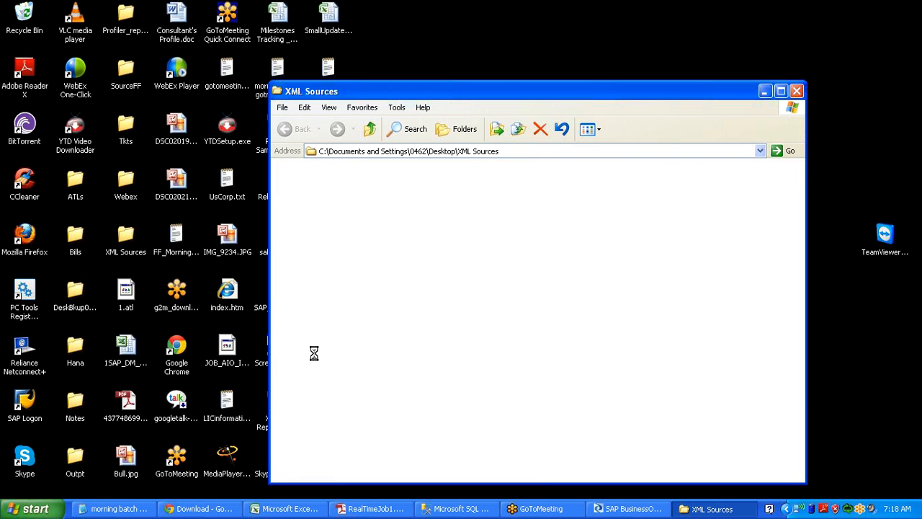
double_click(603, 179)
right_click(602, 179)
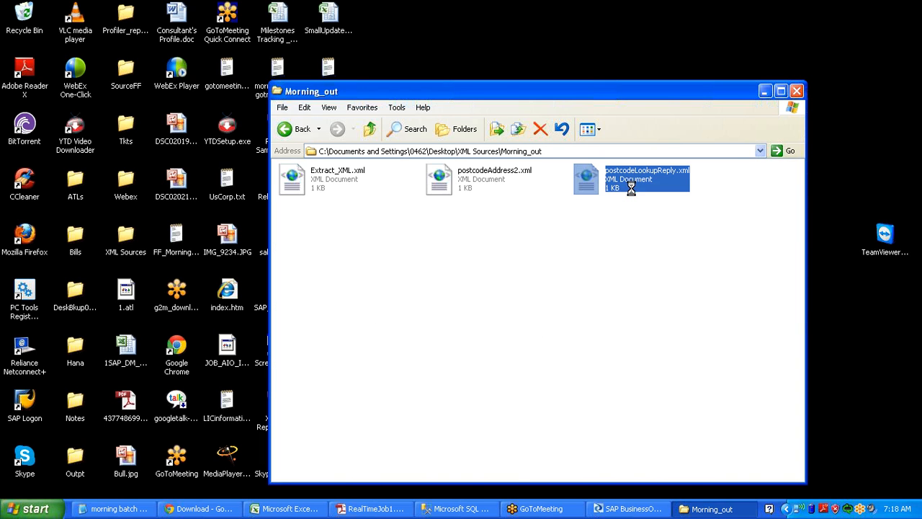
mouse_move(633, 223)
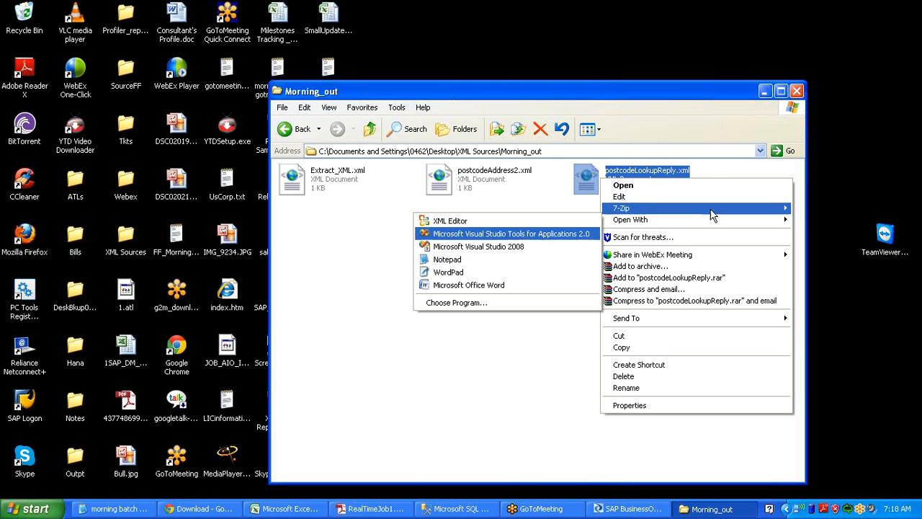
left_click(629, 186)
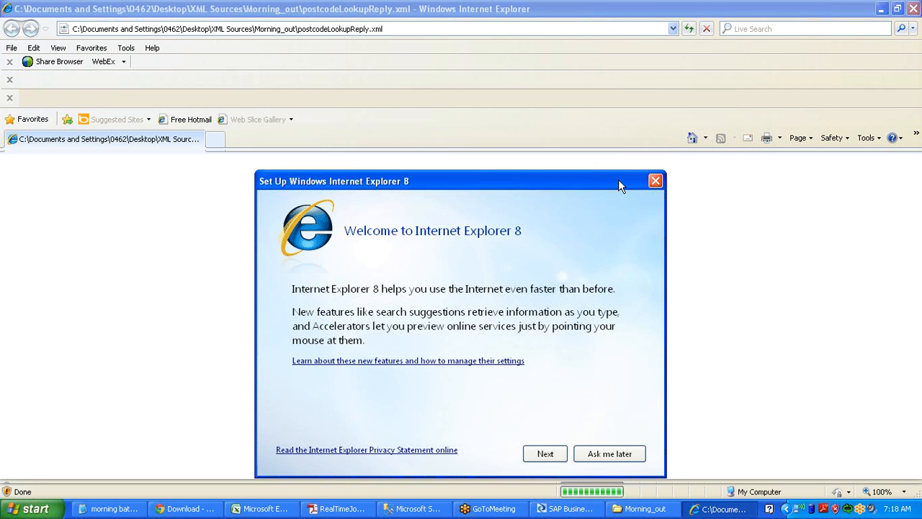
Step: Postpone the Internet Explorer 8 setup and try to allow the reply file's blocked content
left_click(622, 454)
left_click(310, 157)
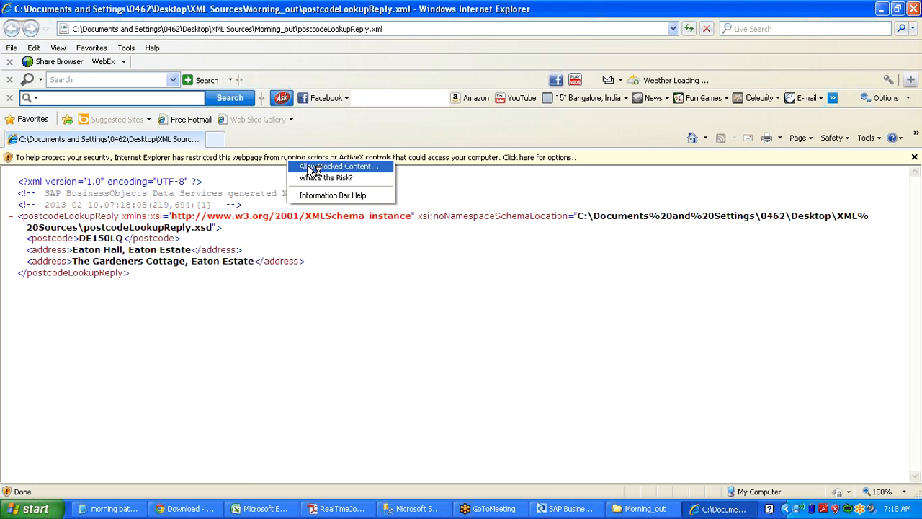
left_click(317, 169)
left_click(489, 301)
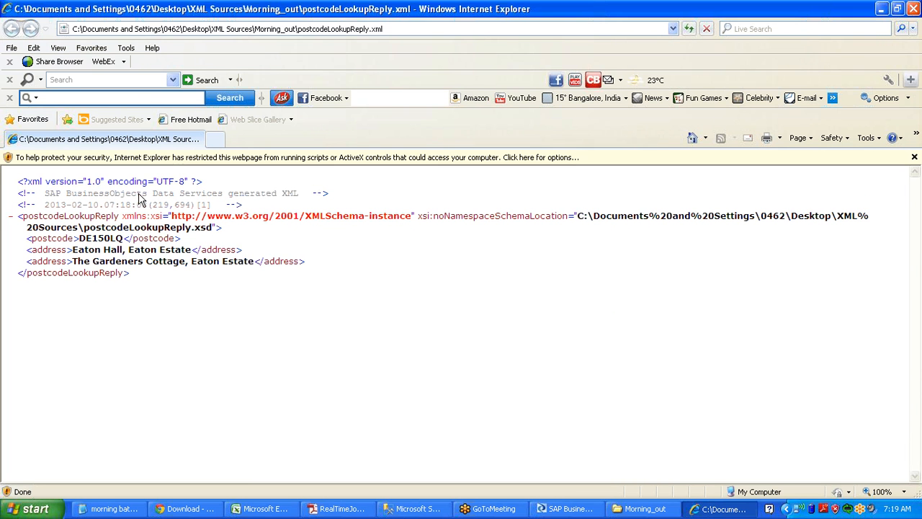
Step: Examine the postcode and the address elements returned in the postcodeLookupReply XML
double_click(101, 238)
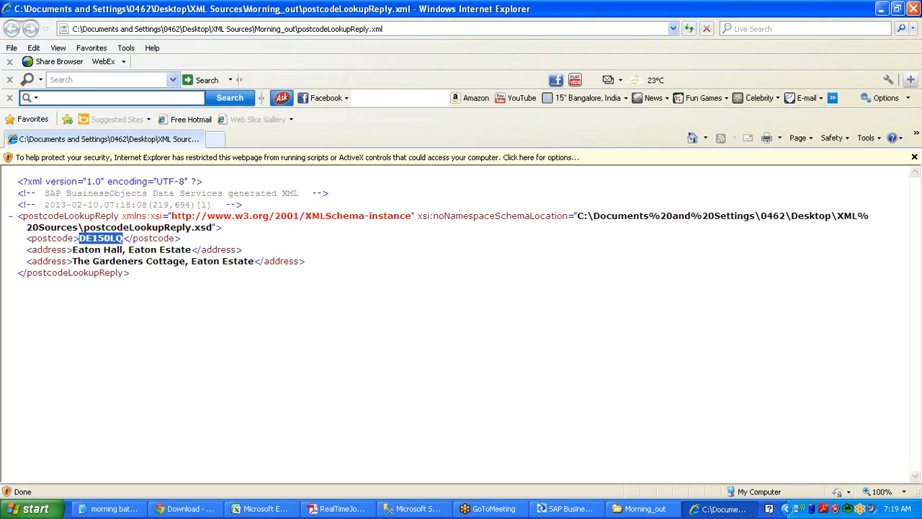
left_click_drag(119, 238, 134, 253)
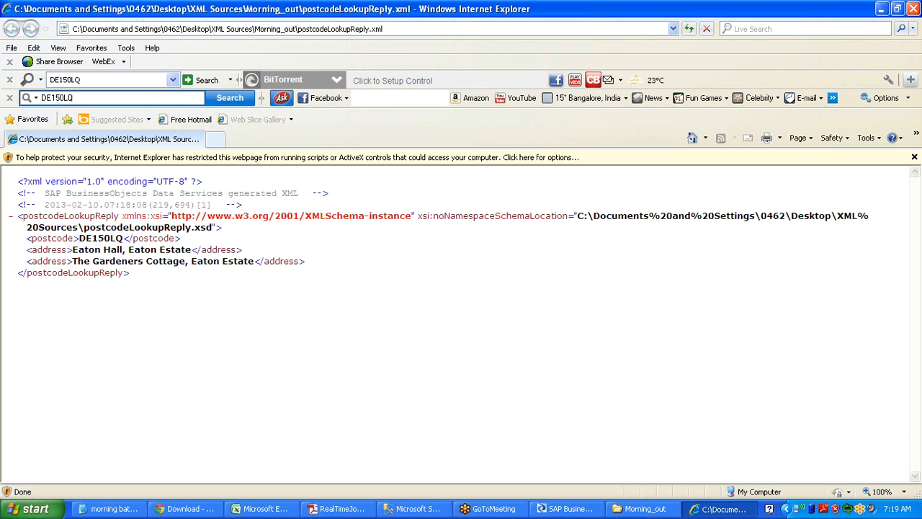
left_click_drag(72, 249, 124, 250)
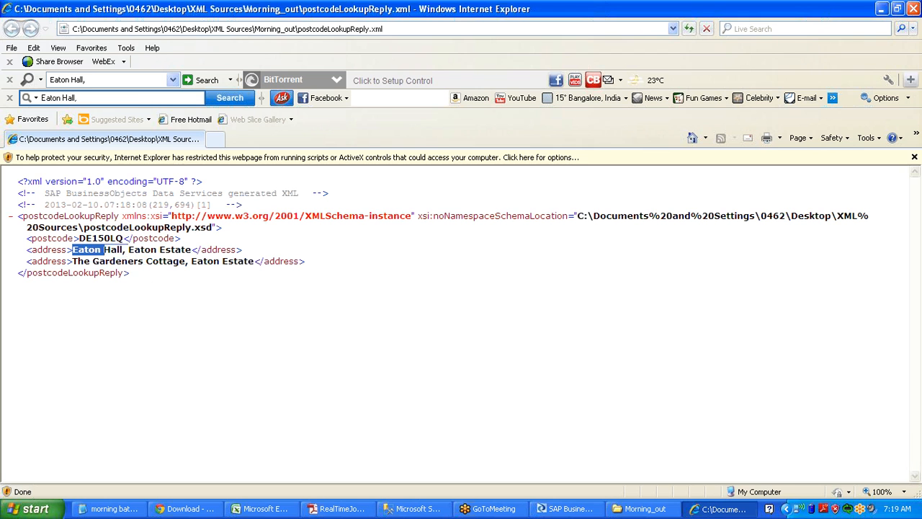
left_click_drag(72, 261, 137, 263)
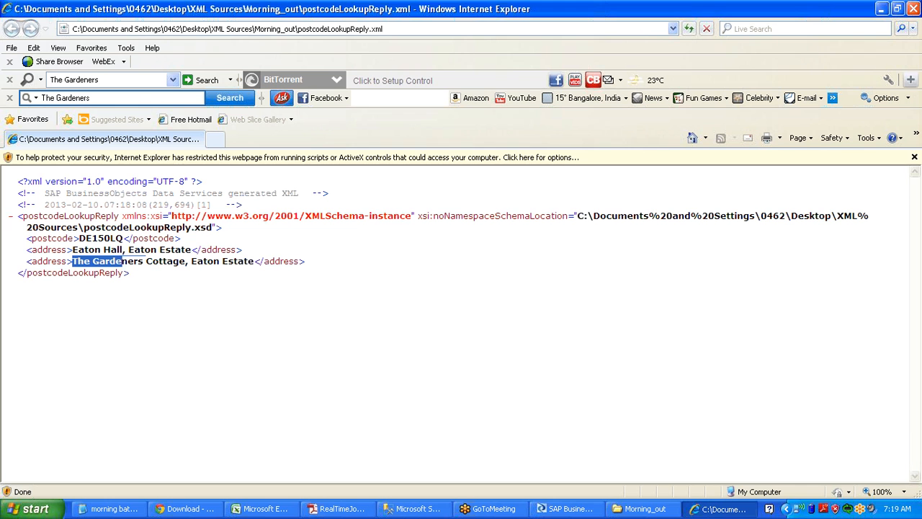
left_click_drag(124, 238, 79, 238)
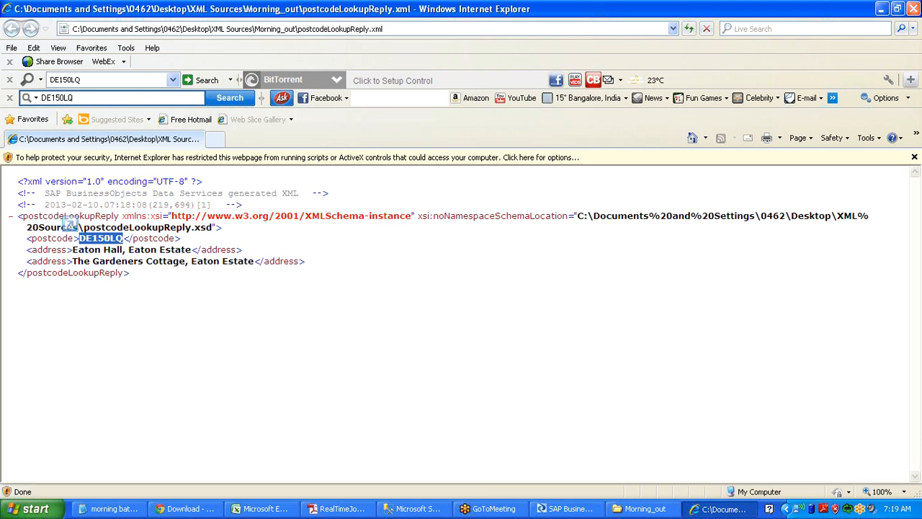
Step: Close the reply file and the Morning_out folder, and switch back to the Data Services Designer
left_click(915, 8)
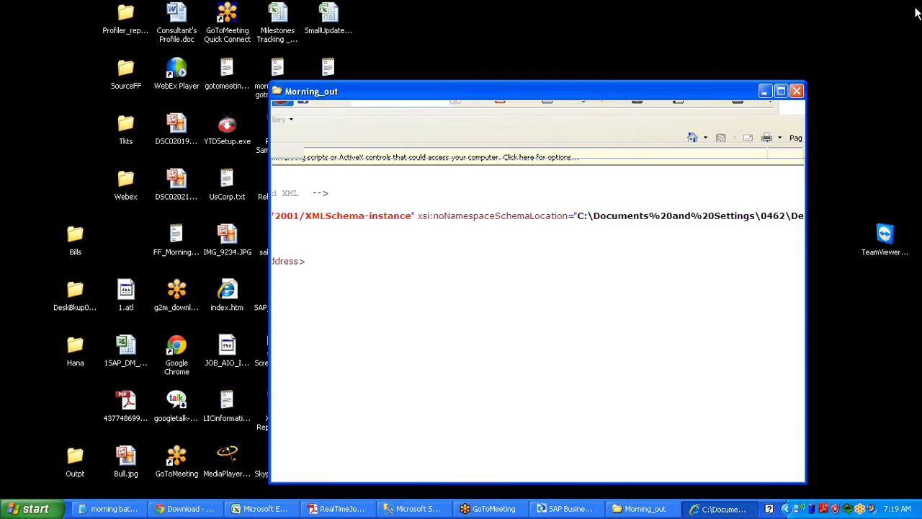
left_click(798, 92)
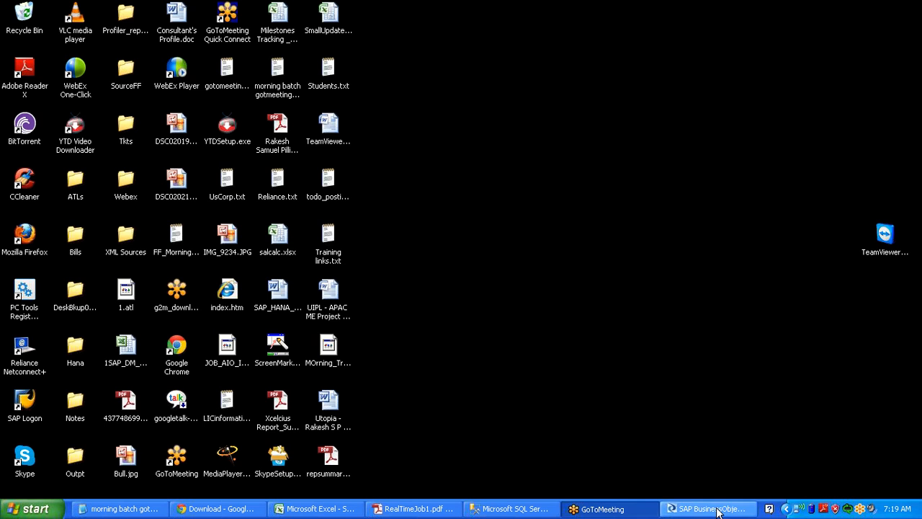
left_click(716, 509)
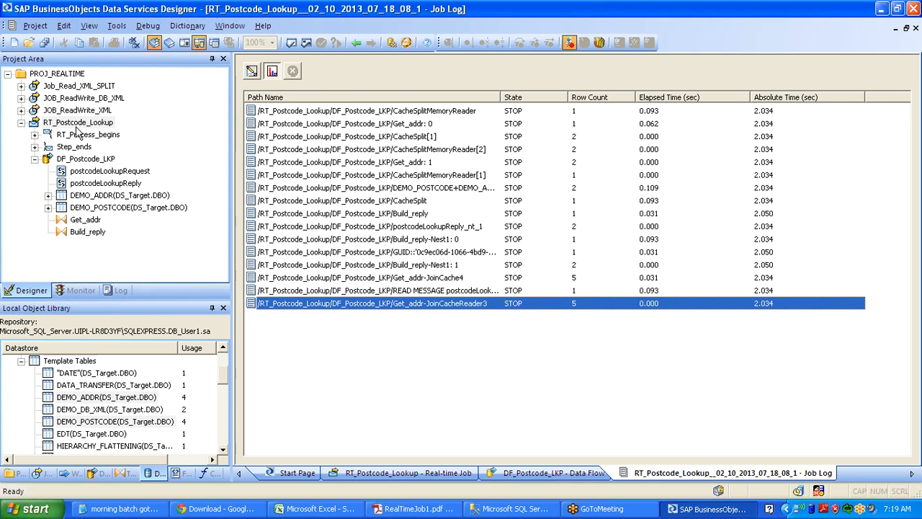
Step: Open DF_Postcode_LKP from the RT_Postcode_Lookup job and review its request, reply, DEMO_ADDR and DEMO_POSTCODE objects
left_click(77, 124)
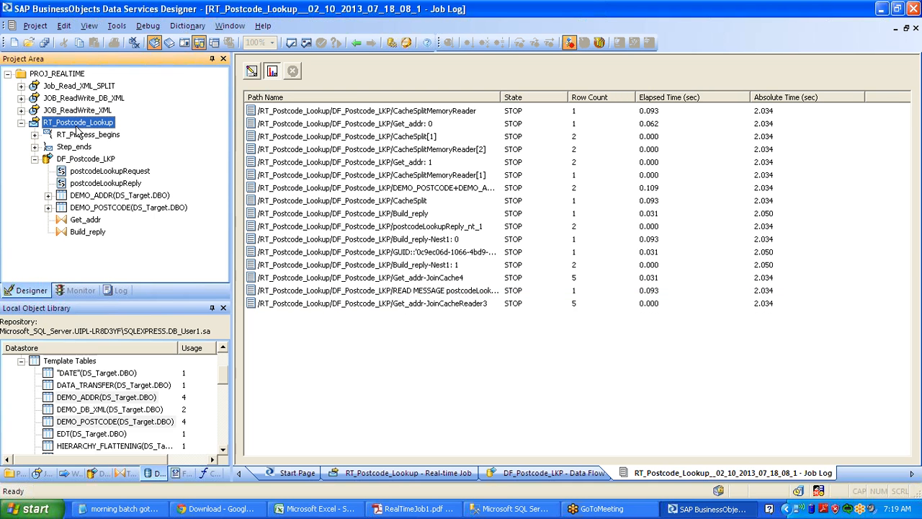
double_click(77, 126)
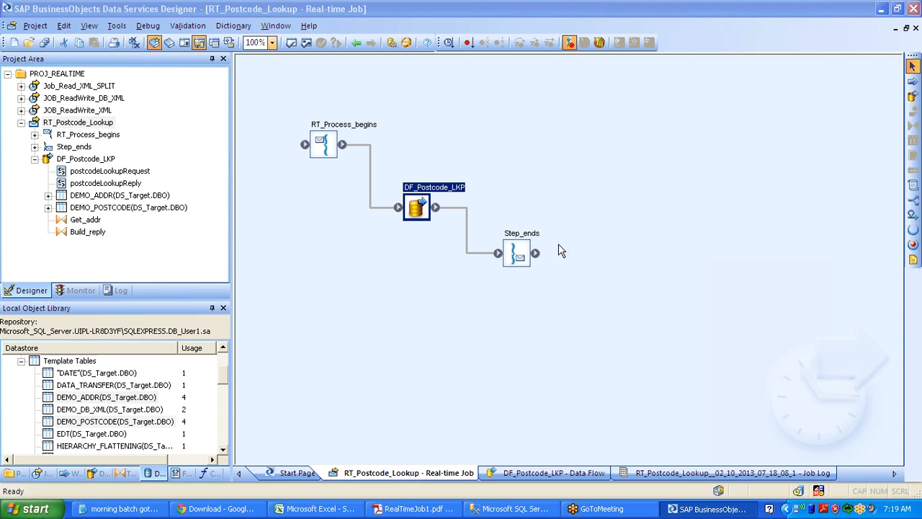
double_click(416, 208)
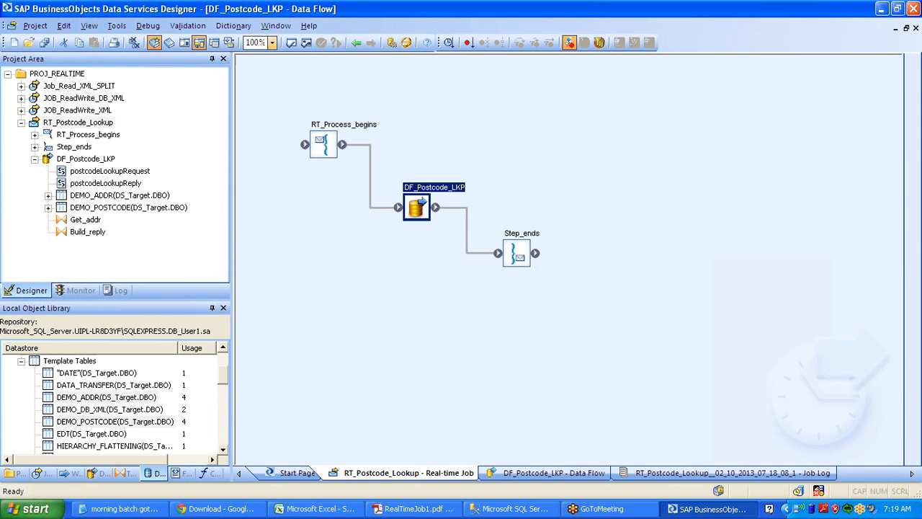
left_click(288, 184)
left_click(734, 186)
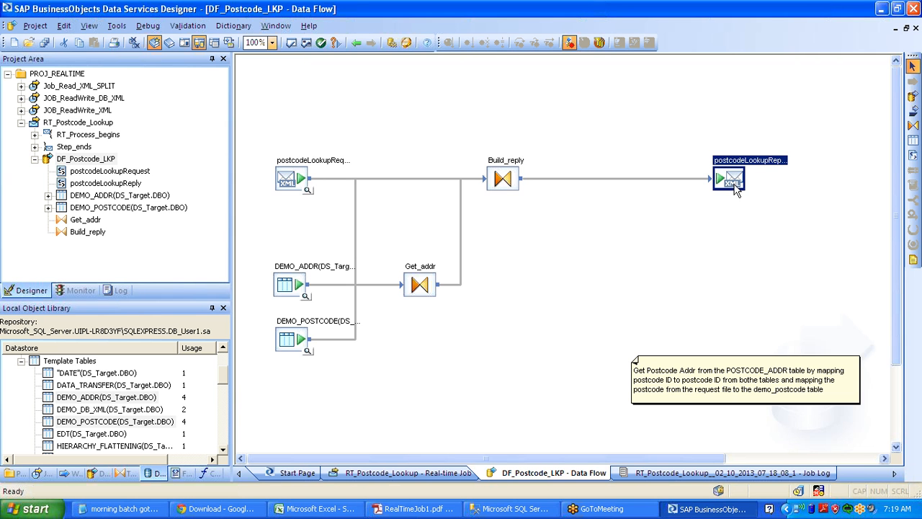
left_click(287, 281)
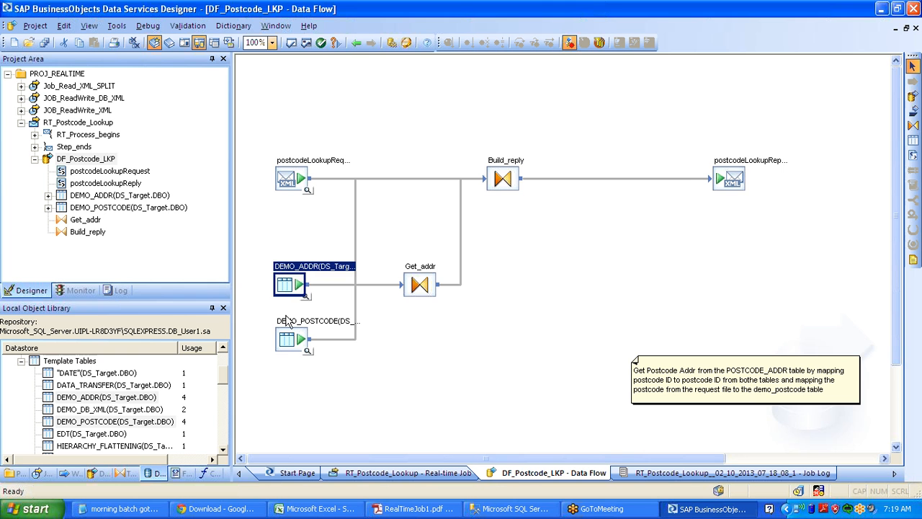
left_click(289, 347)
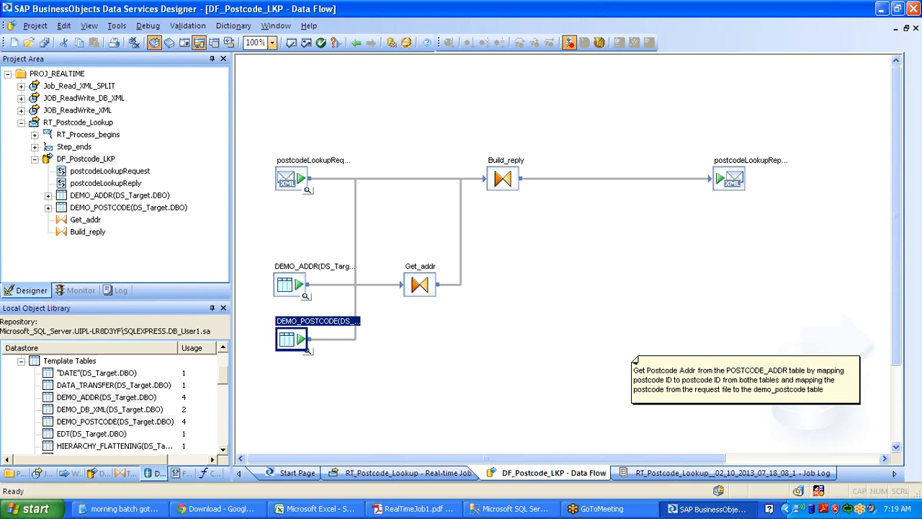
Step: Review the Get_addr query's WHERE condition joining the postcode and address tables with the request, and return to the data flow
double_click(425, 278)
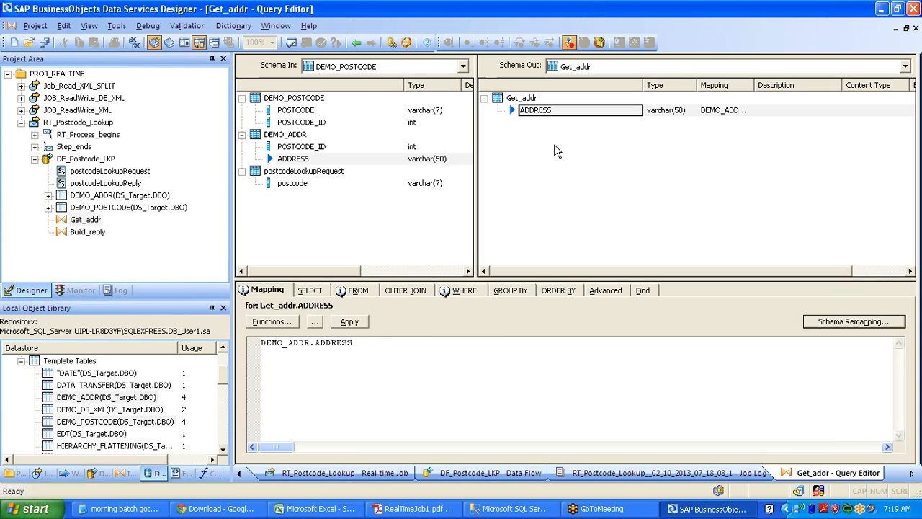
left_click(462, 292)
left_click_drag(558, 342, 210, 329)
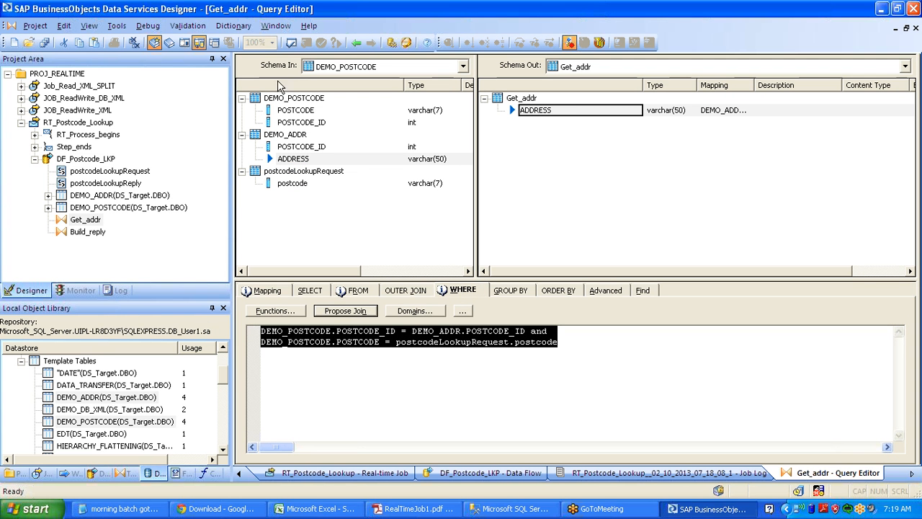
left_click(358, 44)
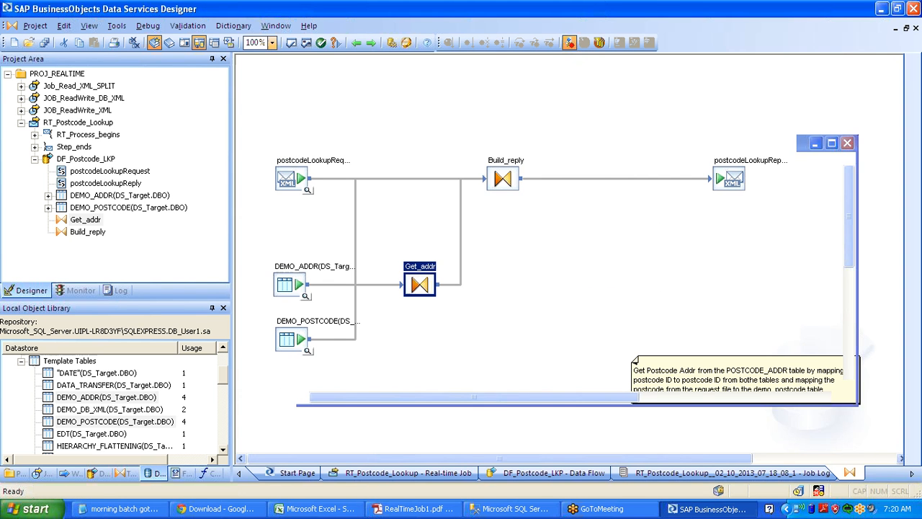
left_click(356, 43)
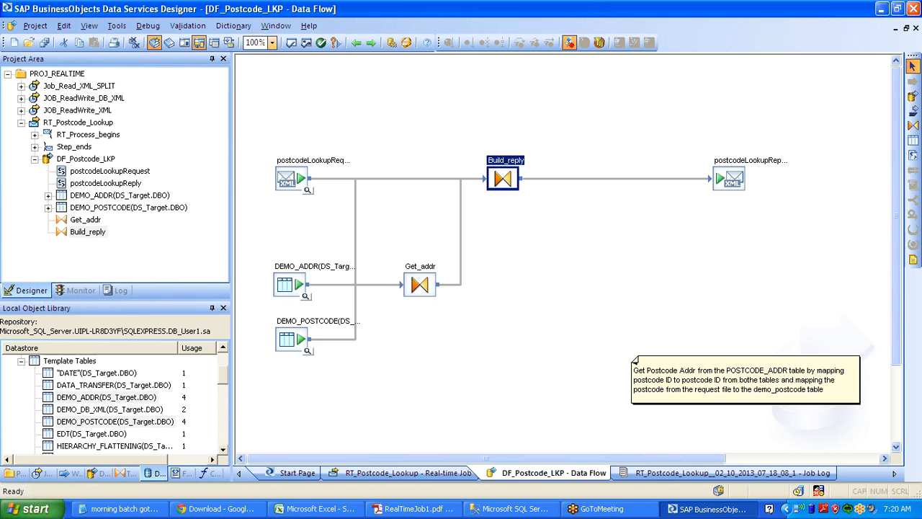
Step: Examine the Get_addr and postcodeLookupRequest input schemas of the Build_reply query, and return to the data flow
double_click(508, 173)
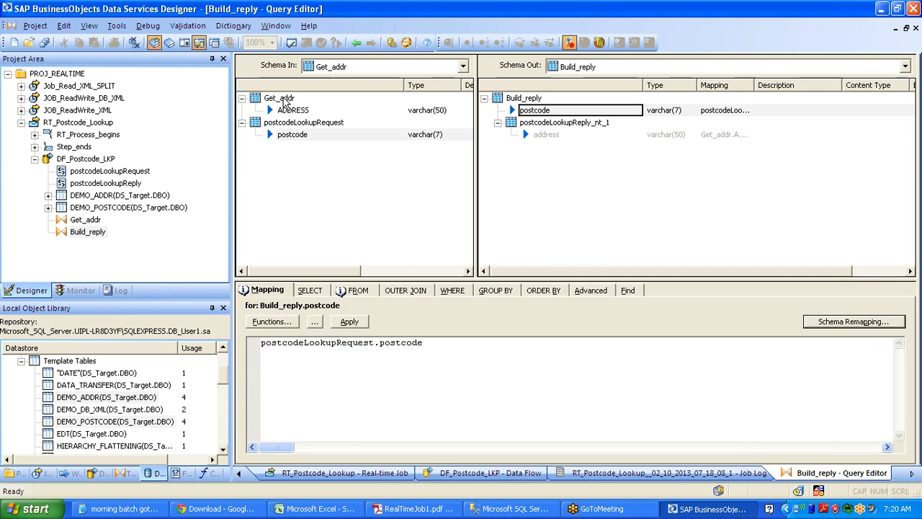
left_click(282, 102)
left_click(297, 123)
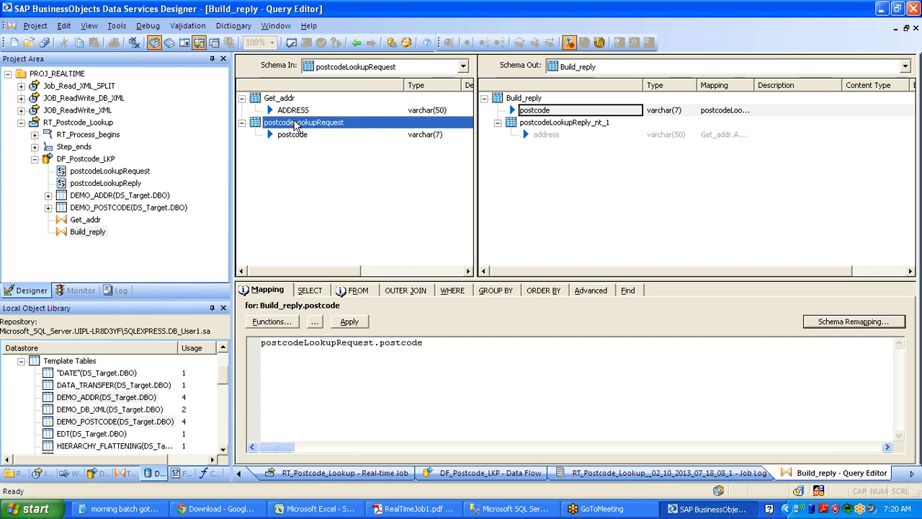
left_click(357, 43)
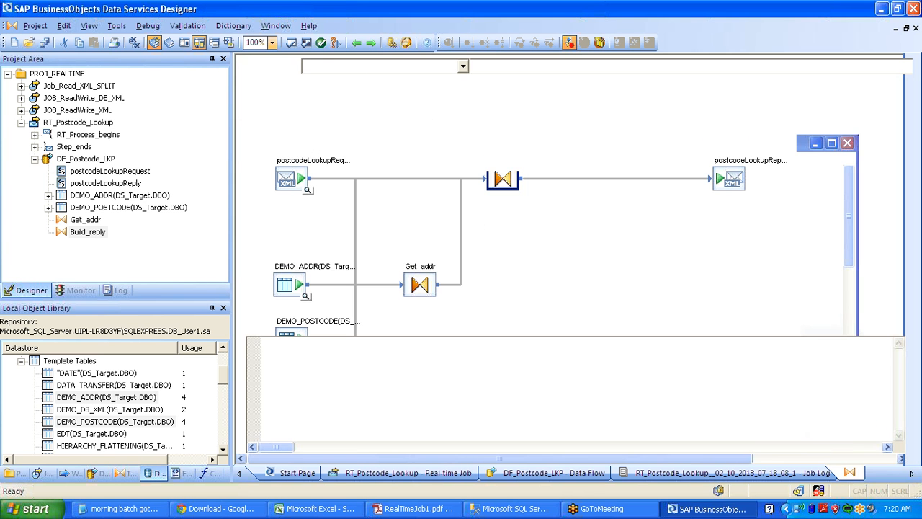
Step: Add the request's postcode to the Get_addr query output, delete that column again and return to the data flow
left_click_drag(454, 183, 494, 170)
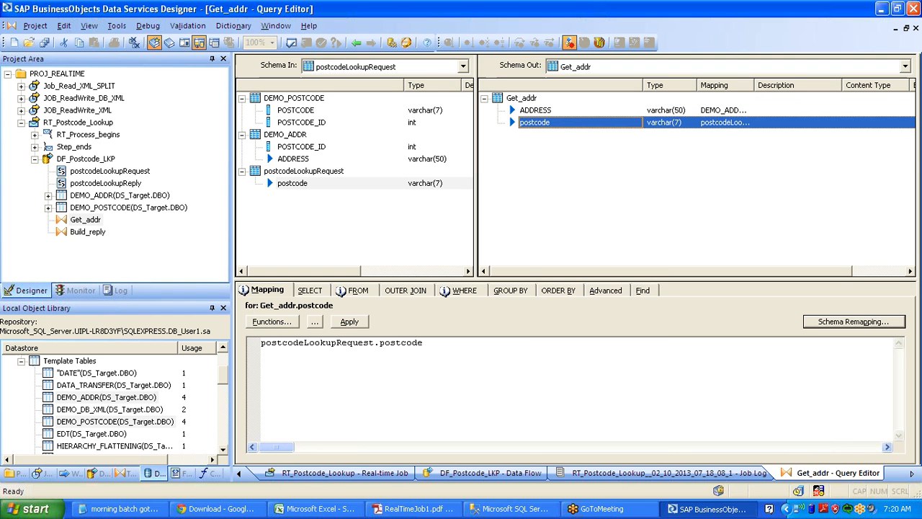
right_click(532, 122)
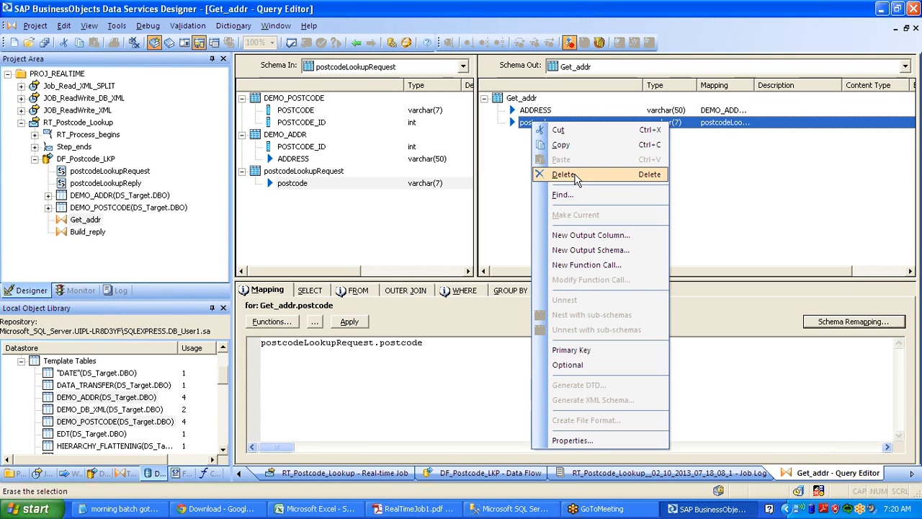
left_click(569, 175)
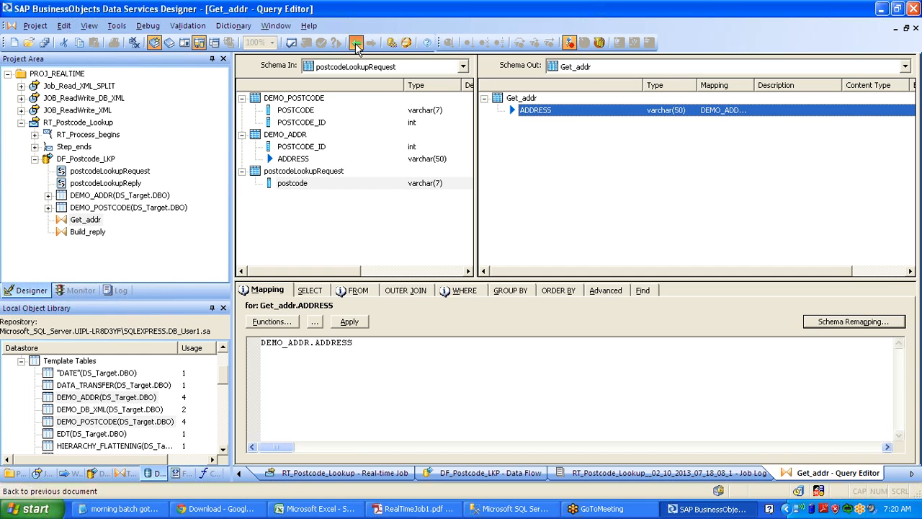
left_click(357, 43)
left_click(356, 43)
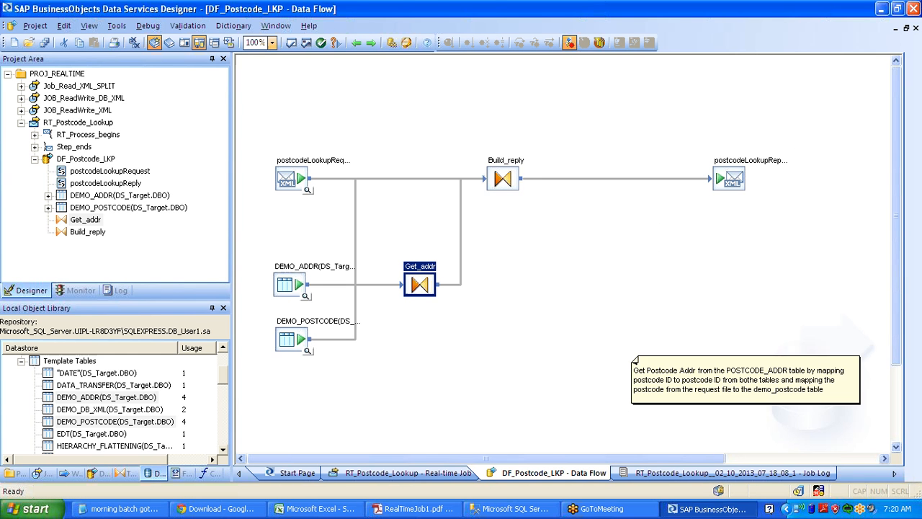
Step: Check the postcode and nested address output columns of the Build_reply query against their inputs
double_click(502, 160)
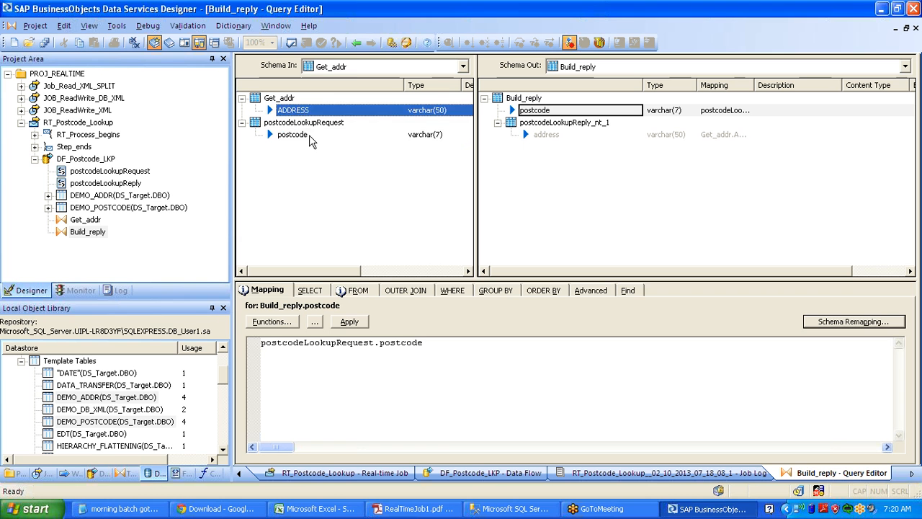
left_click(309, 135)
left_click(546, 109)
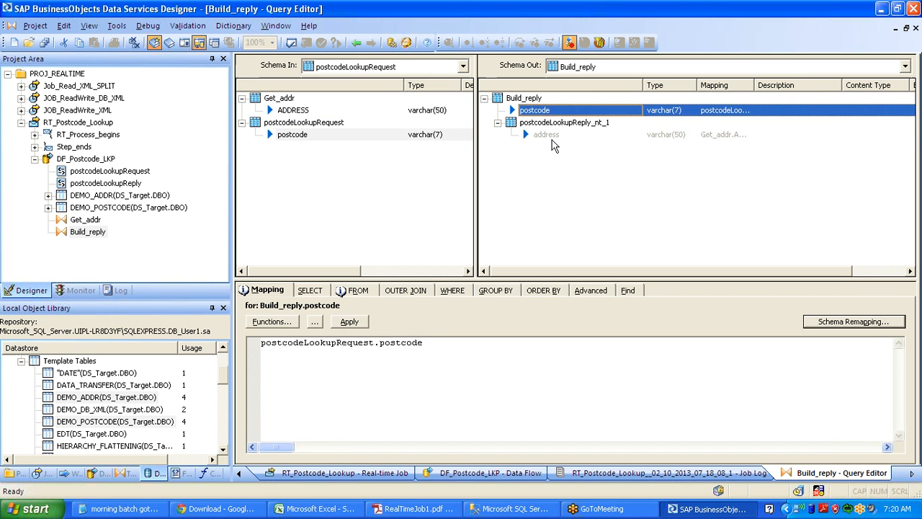
left_click(552, 138)
left_click(356, 44)
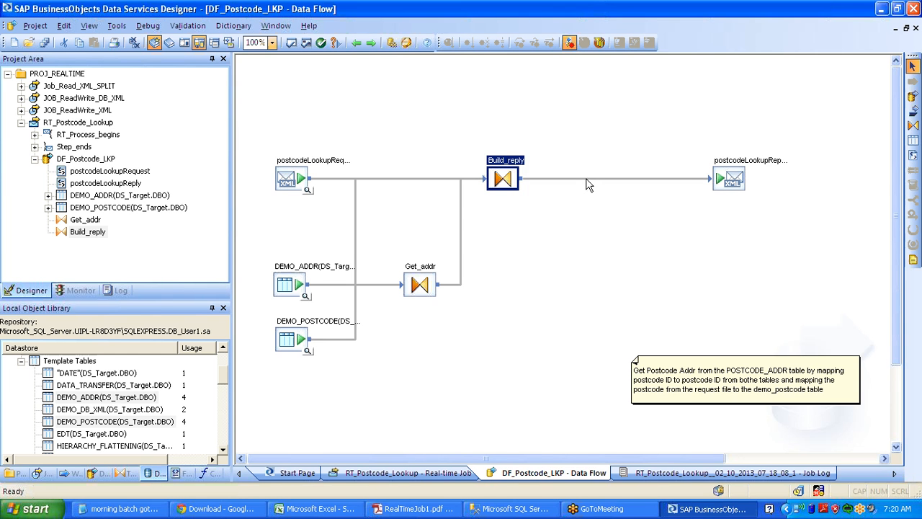
Step: Save all changes and open the Administrator of the Data Services Management Console in Chrome
left_click(46, 44)
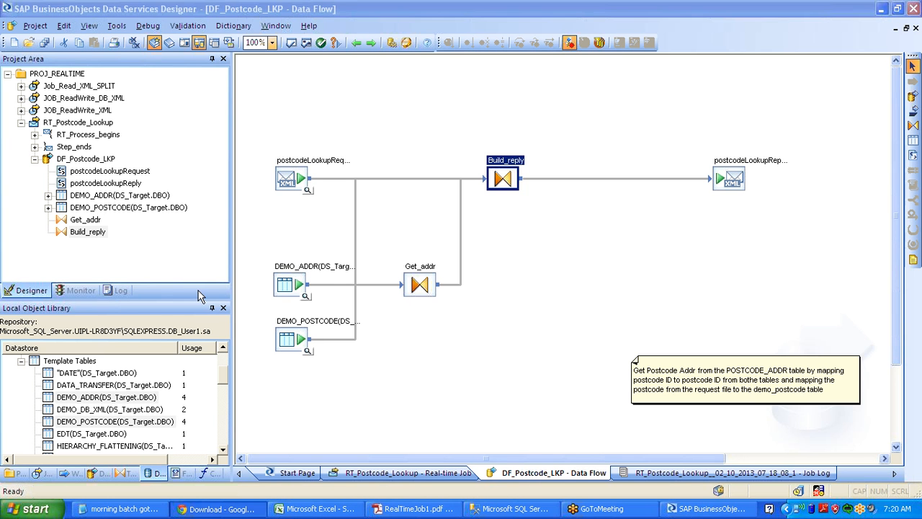
key("alt+Tab")
left_click(705, 9)
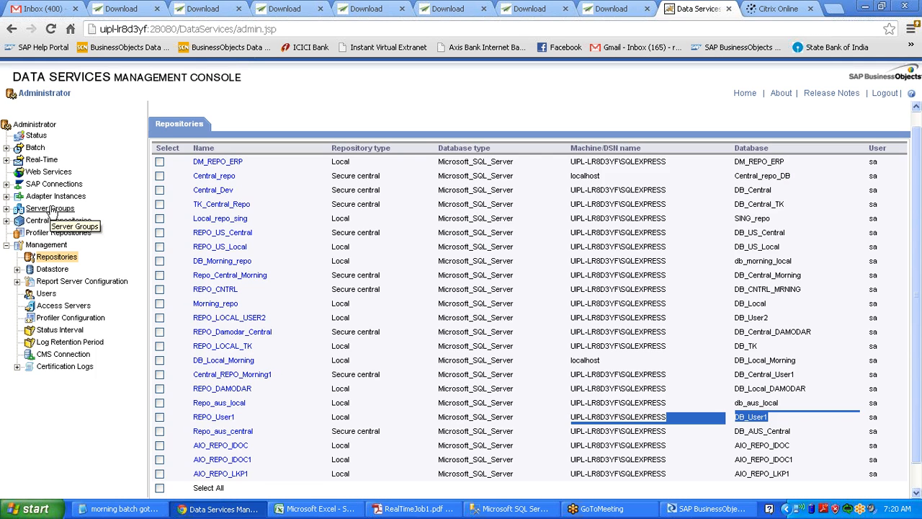
left_click(51, 208)
left_click(23, 163)
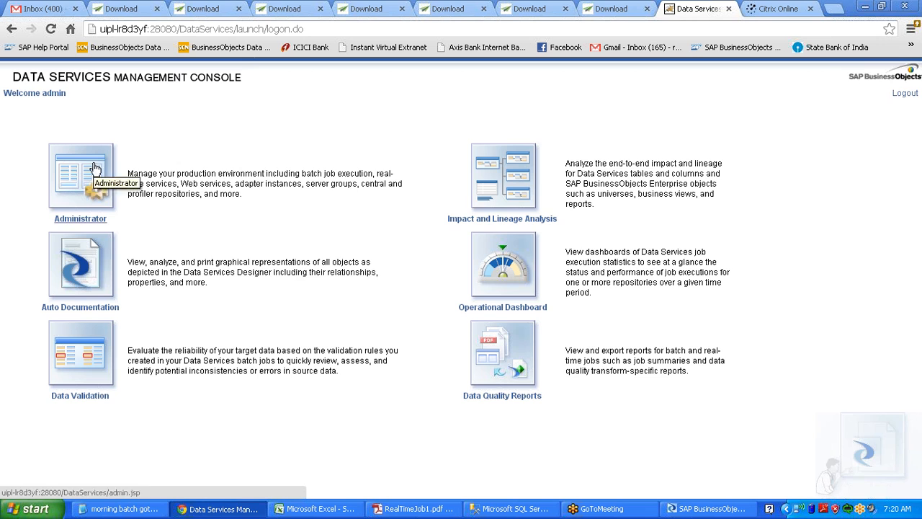
left_click(93, 168)
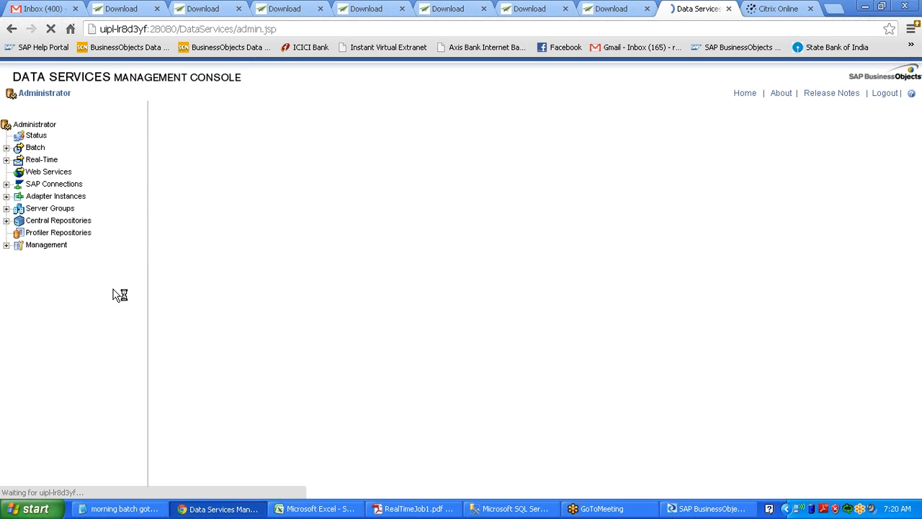
Step: Open the Real-Time Services Configuration of access server UIPL-LR8D3YF:4000
left_click(7, 148)
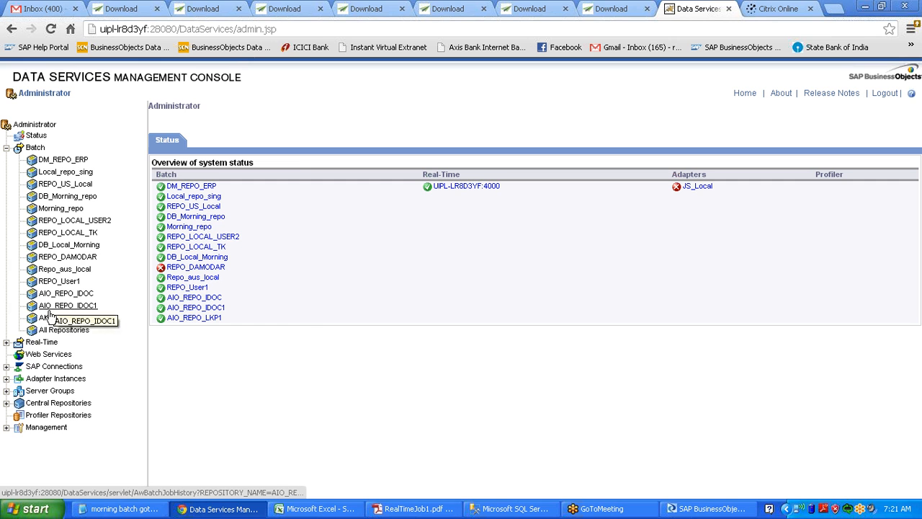
left_click(7, 343)
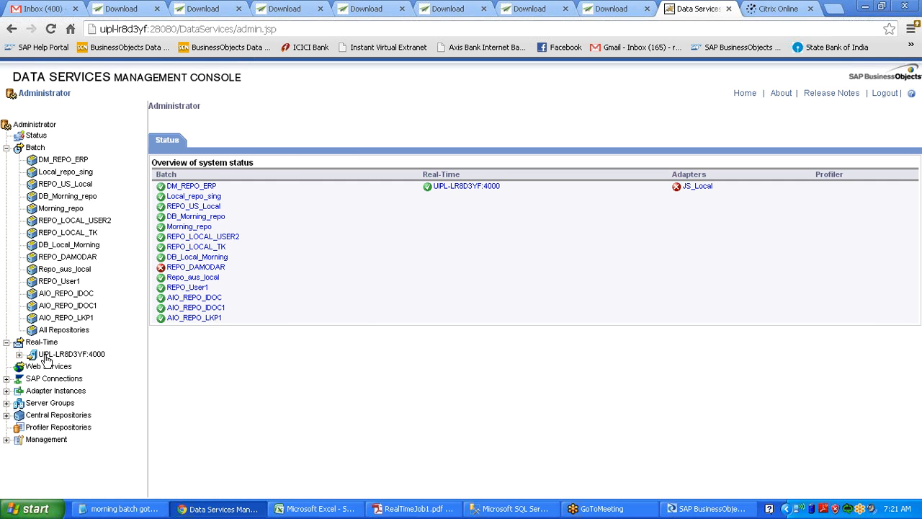
left_click(20, 355)
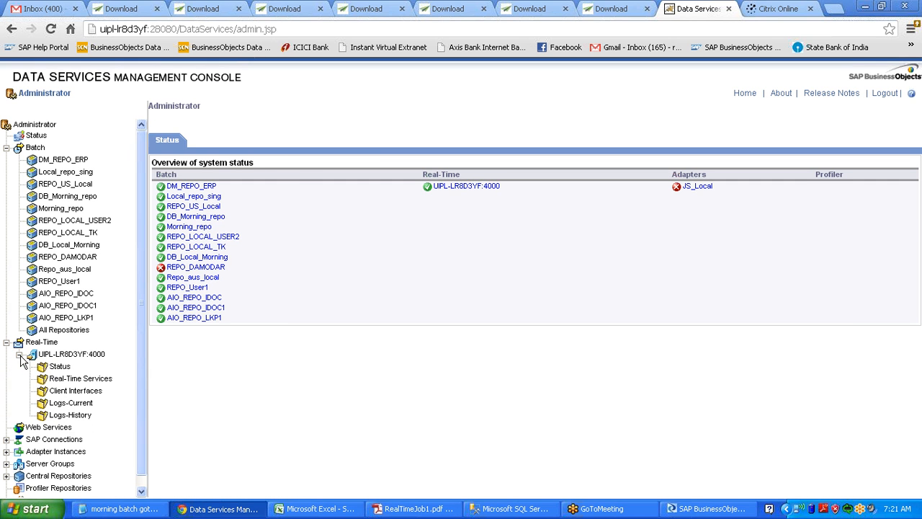
left_click(107, 381)
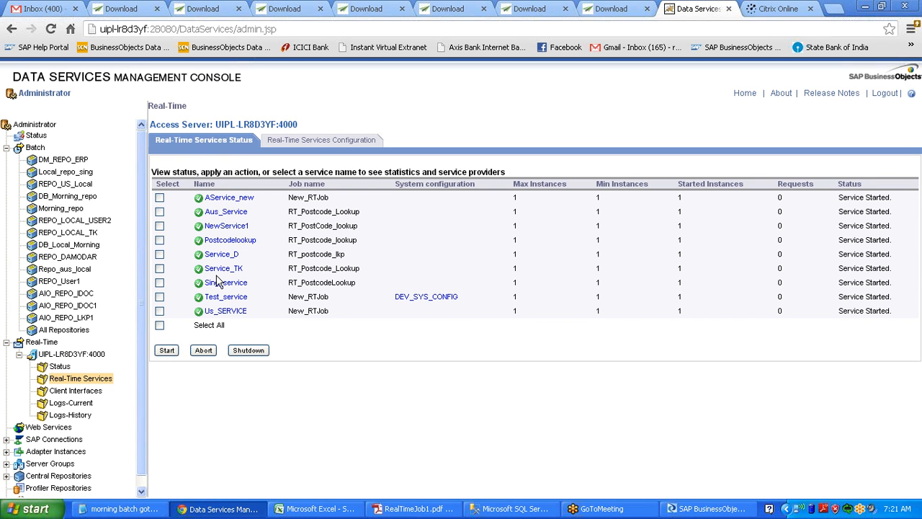
left_click(301, 144)
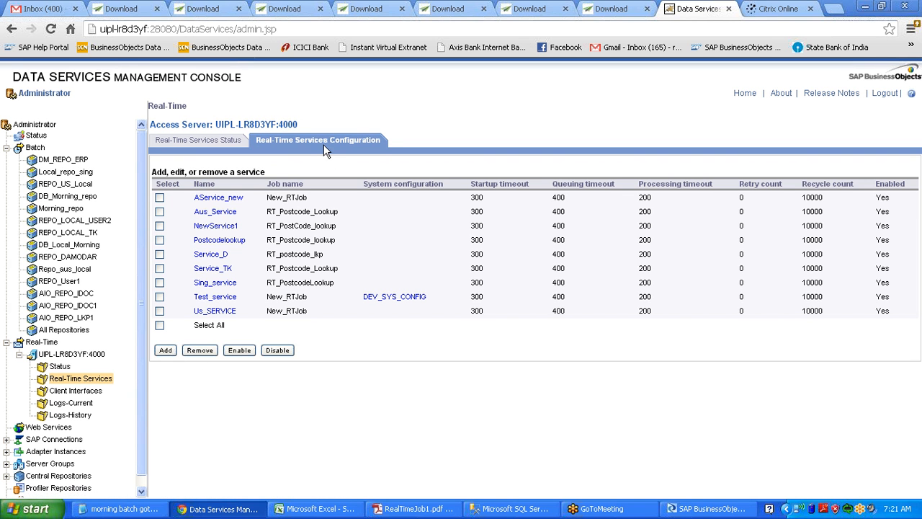
Step: Add a new real-time service configuration and name the service Morning_Service
left_click(165, 351)
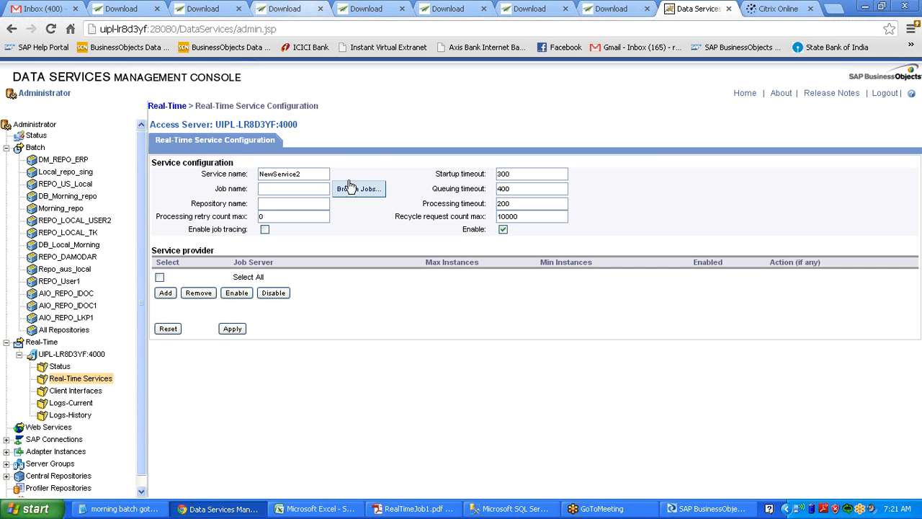
double_click(284, 174)
type("Morning_Servi")
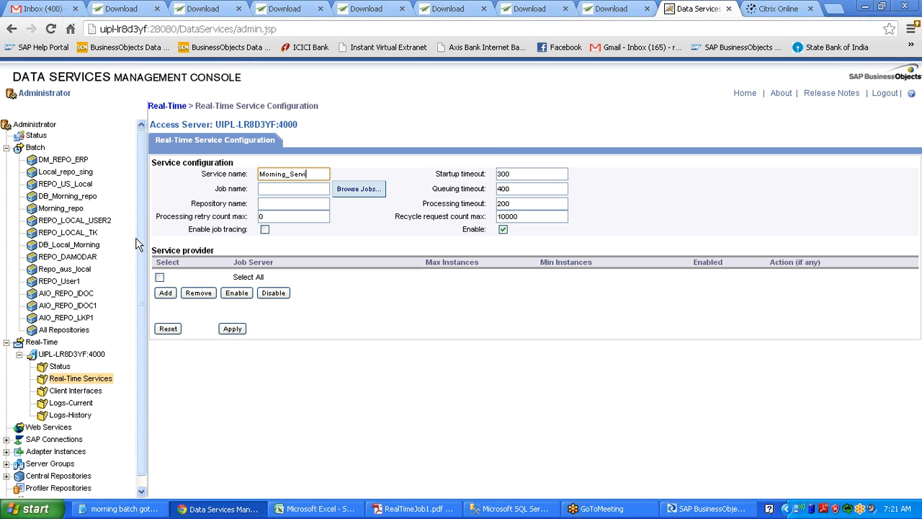
type("ce")
key("Tab")
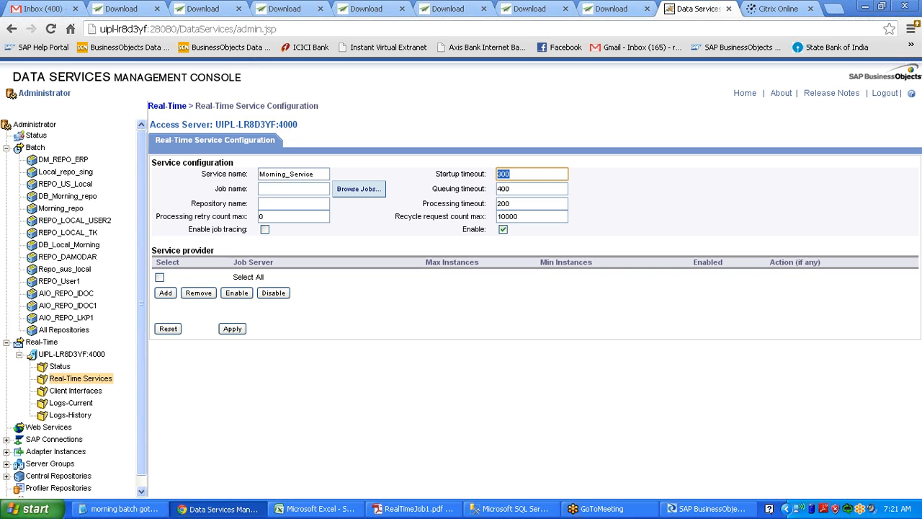
Step: Assign the RT_Postcode_Lookup job from repository REPO_User1 to the new real-time service
left_click(337, 191)
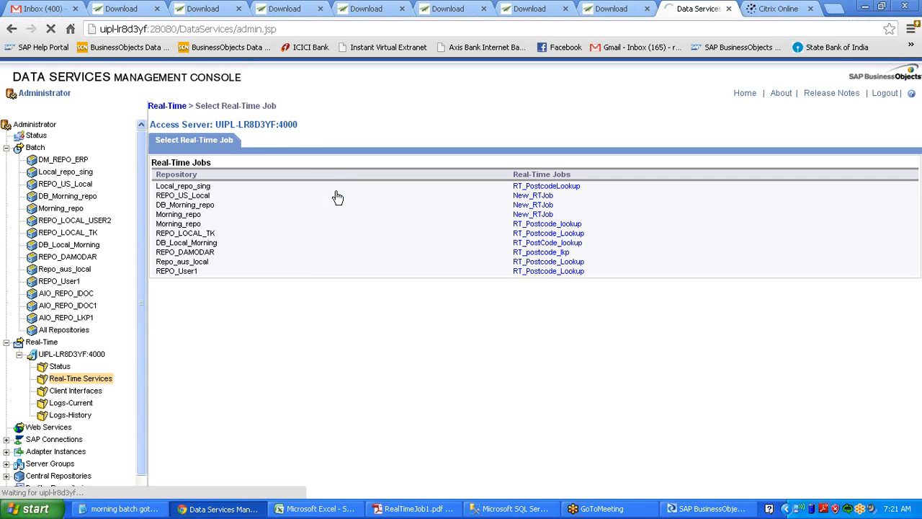
left_click(551, 272)
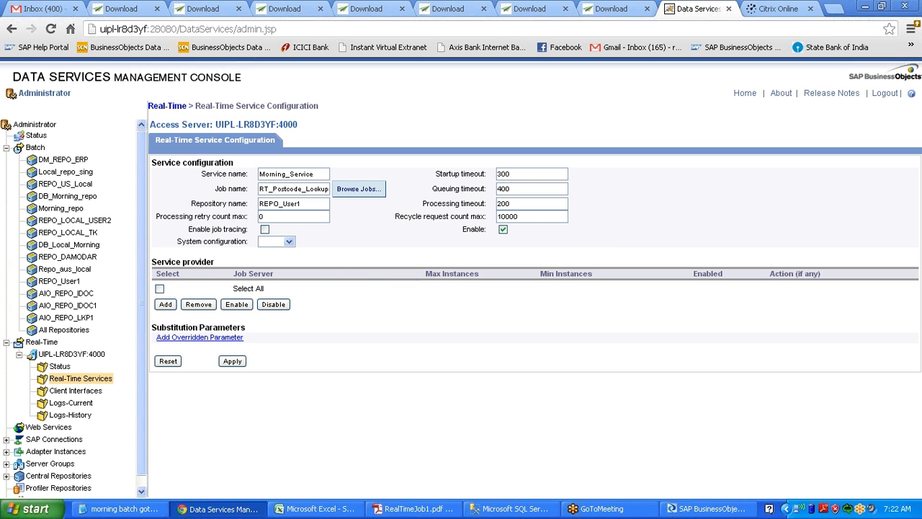
Step: Add job server UIPL-LR8D3YF:3505 as the service provider with one maximum and one minimum instance, and apply the service configuration
left_click_drag(215, 262, 163, 262)
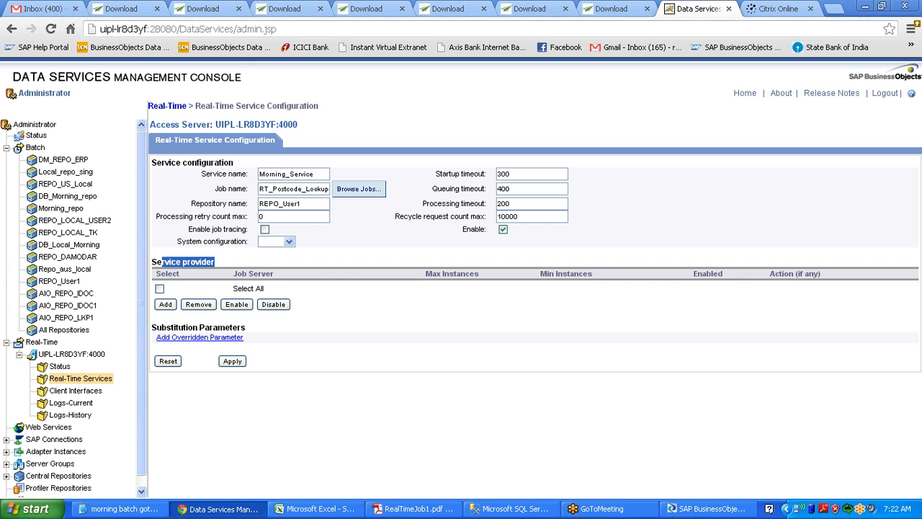
left_click(214, 278)
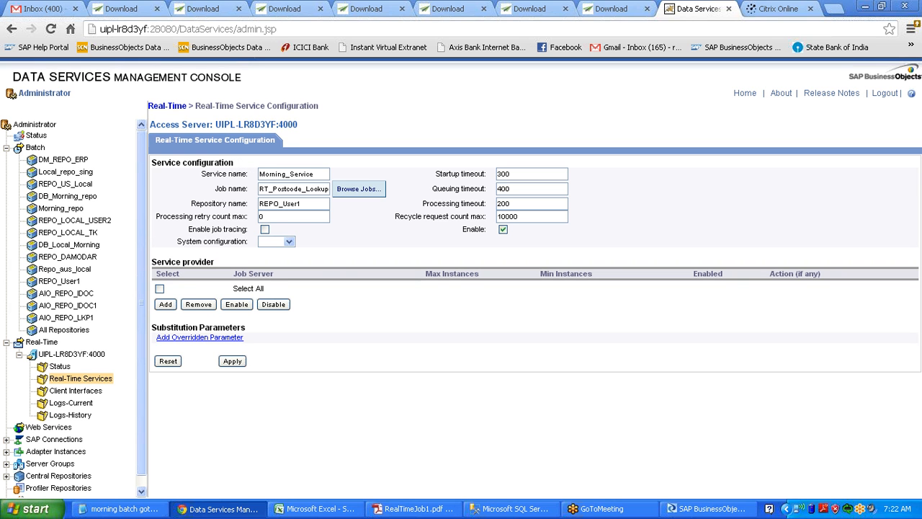
left_click_drag(216, 262, 152, 262)
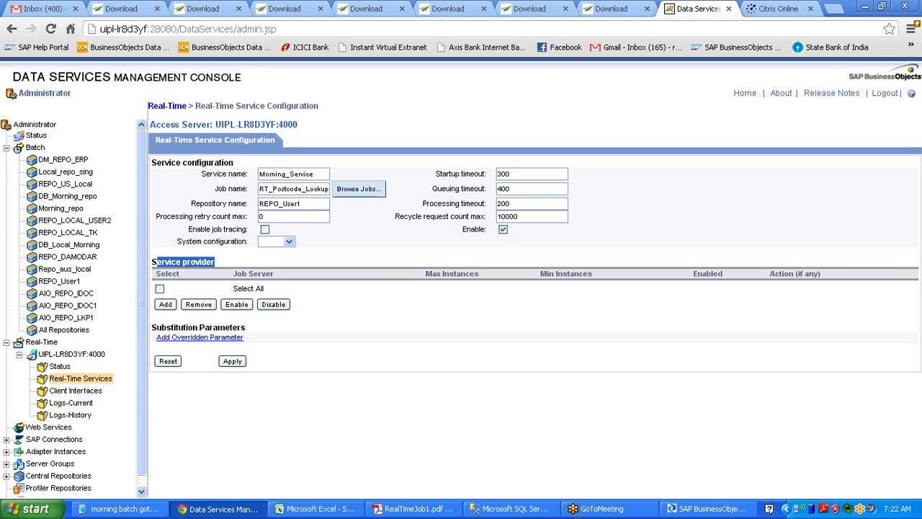
left_click(167, 304)
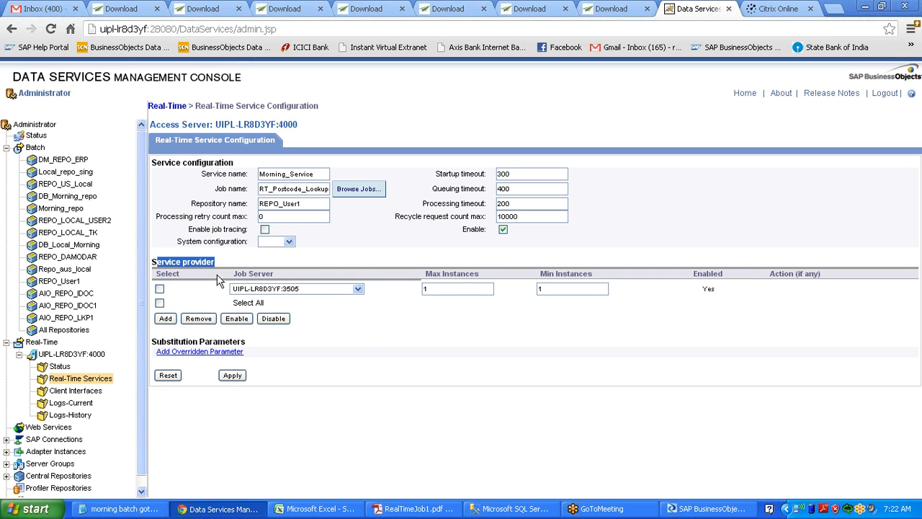
left_click(159, 288)
double_click(709, 291)
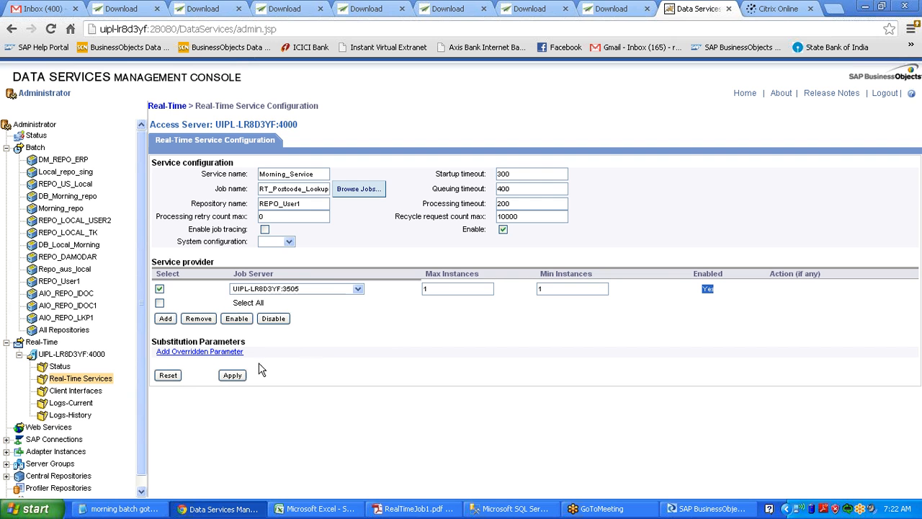
left_click(232, 376)
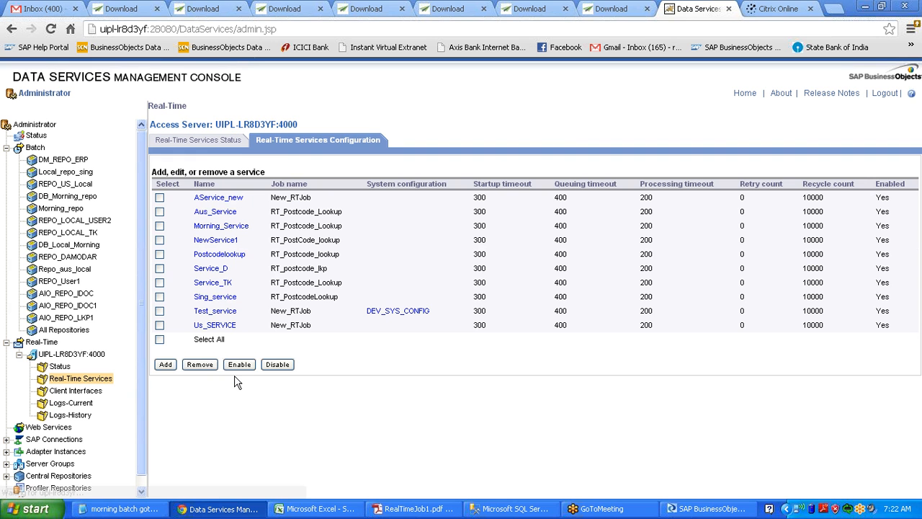
Step: Start Morning_Service from the real-time services status list and reload the list to check its status
left_click(207, 144)
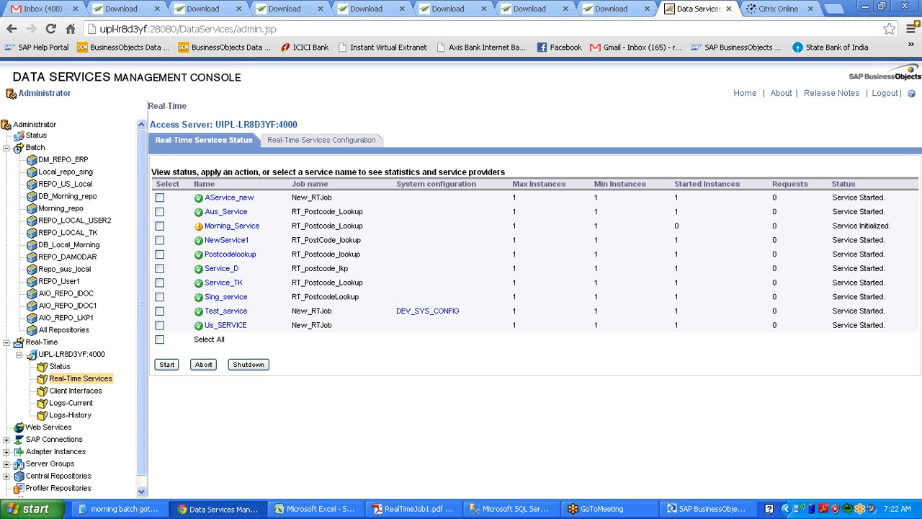
left_click_drag(833, 226, 893, 230)
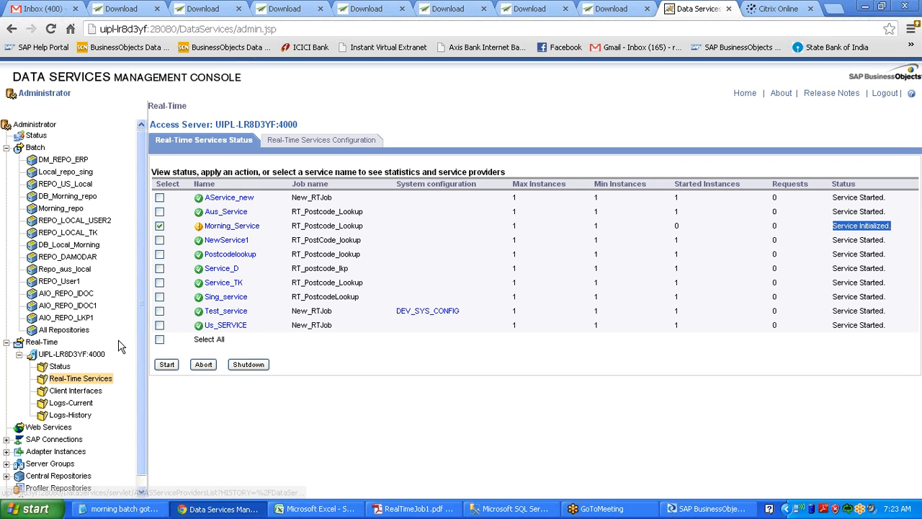
left_click(166, 366)
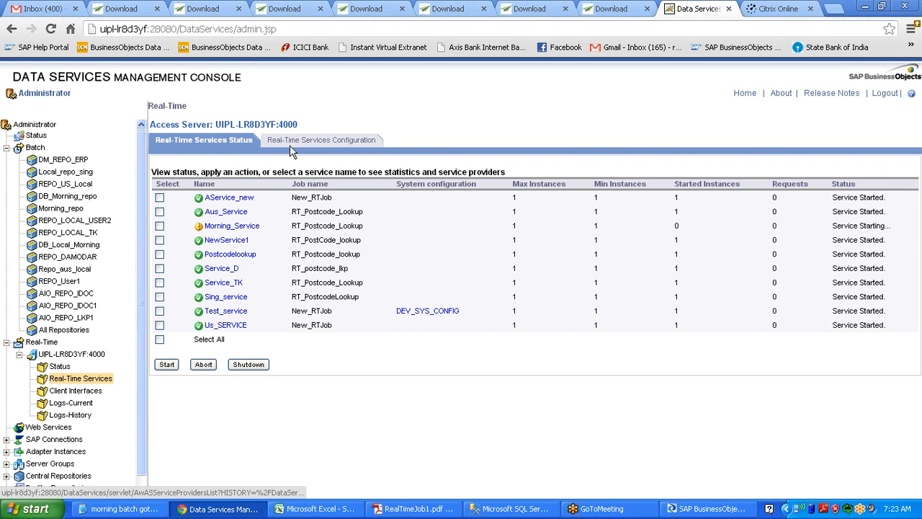
left_click(317, 142)
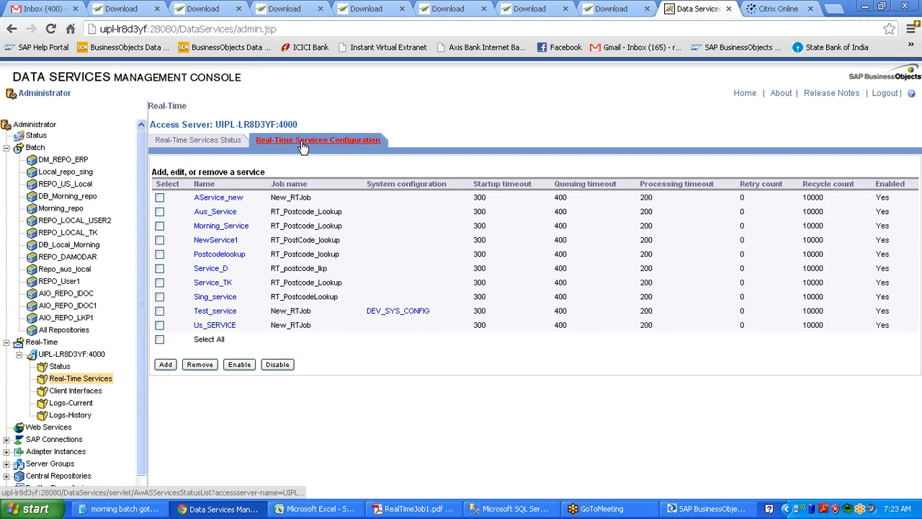
left_click(228, 144)
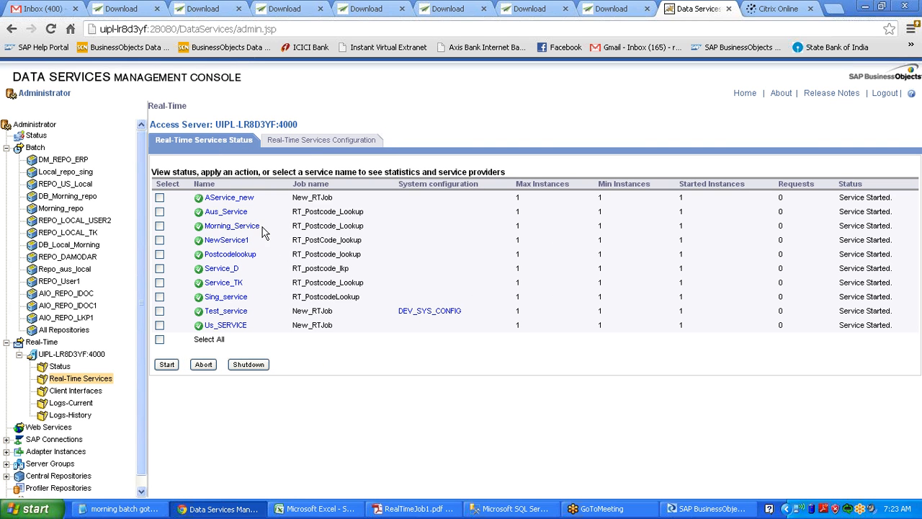
left_click_drag(263, 229, 196, 228)
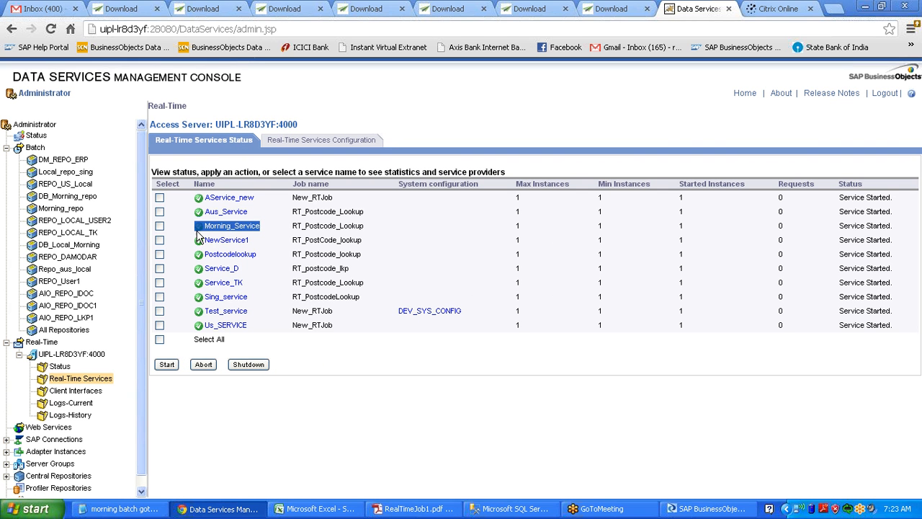
left_click(257, 240)
left_click_drag(261, 229, 209, 231)
left_click(264, 231)
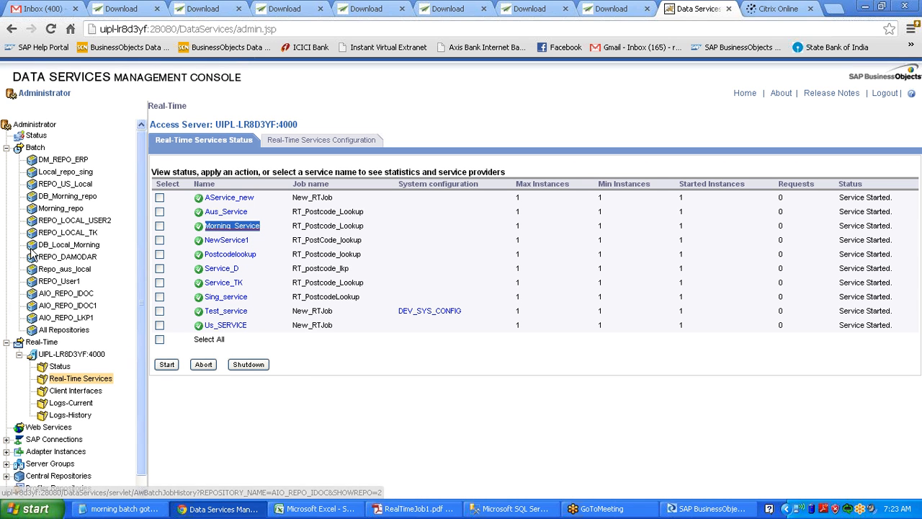
left_click(50, 343)
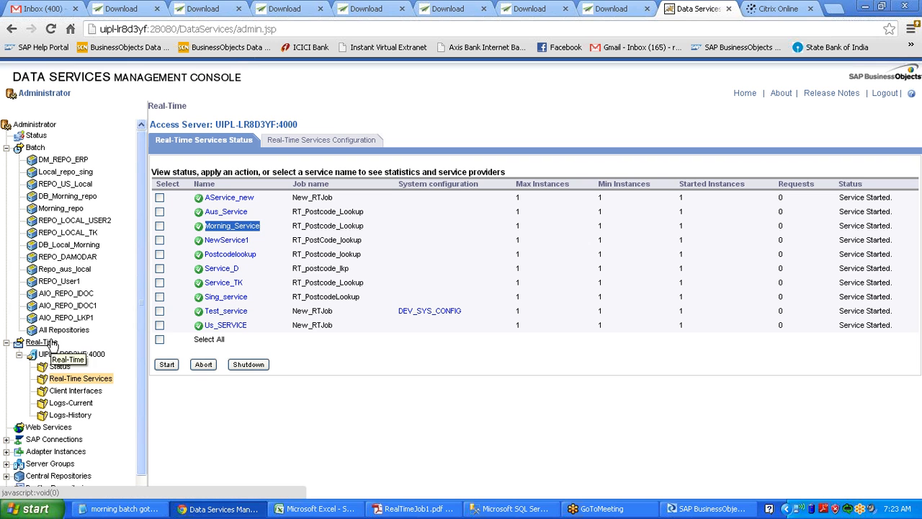
left_click(302, 142)
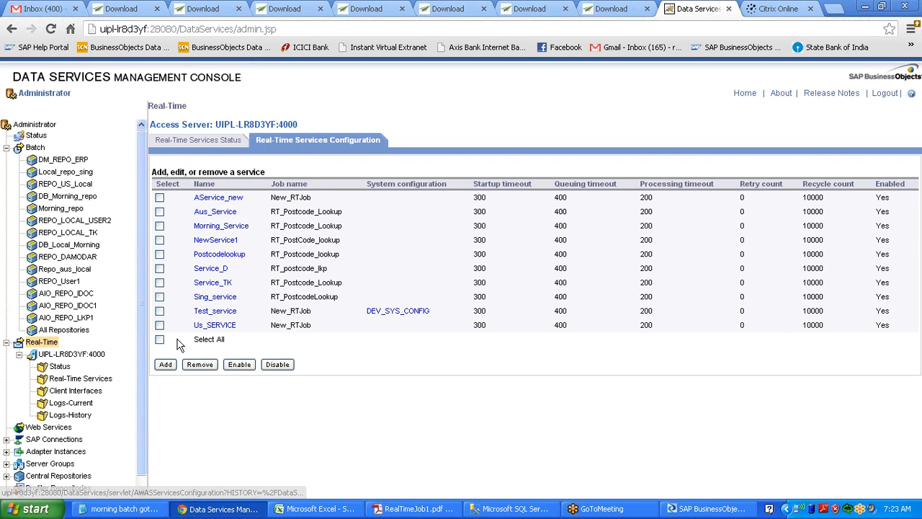
left_click(165, 364)
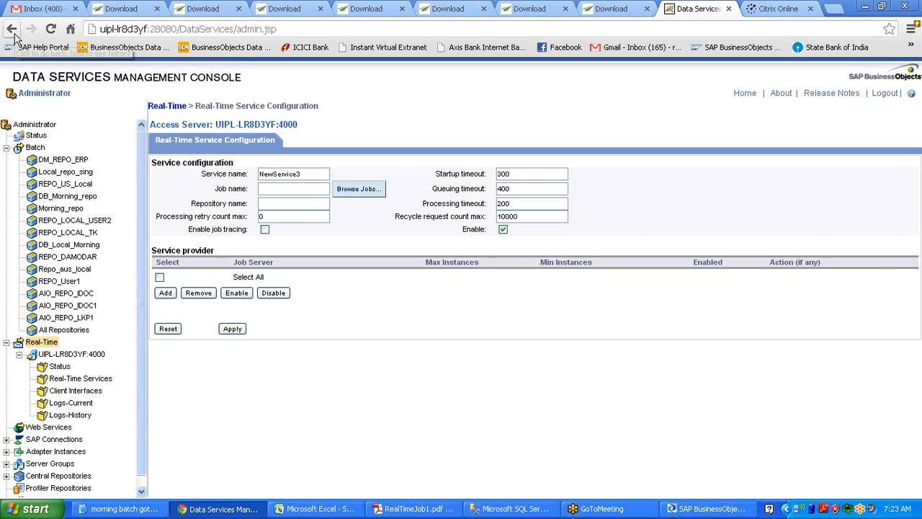
left_click(12, 29)
left_click(224, 146)
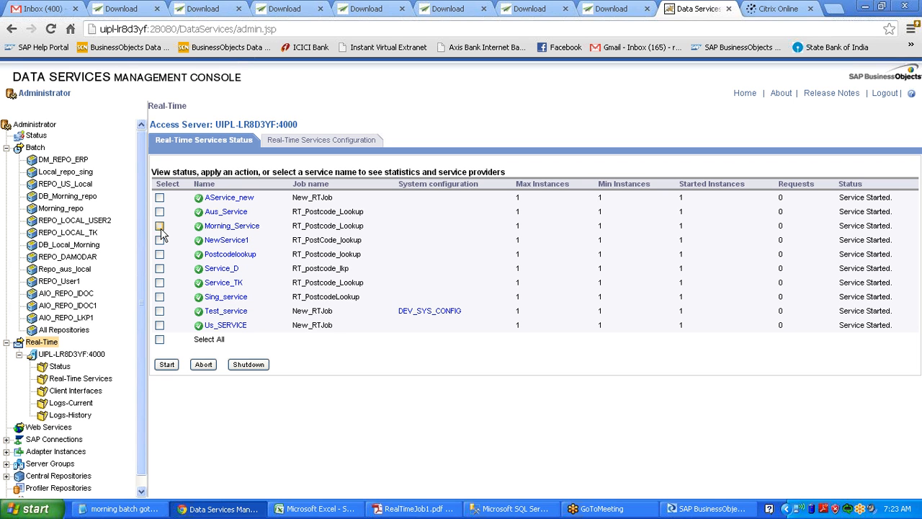
Step: Publish the real-time service Morning_Service from access server UIPL-LR8D3YF:4000 as a web service operation in the Web Services Configuration
left_click(65, 430)
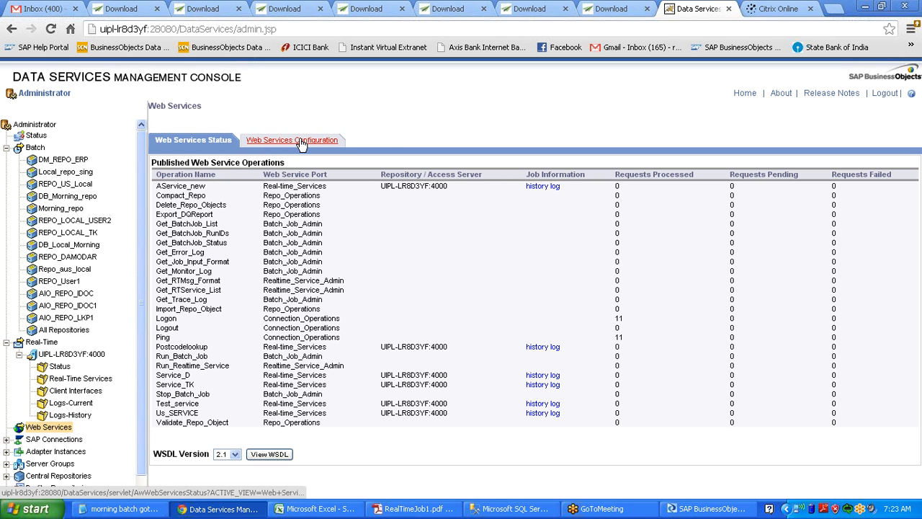
left_click(301, 142)
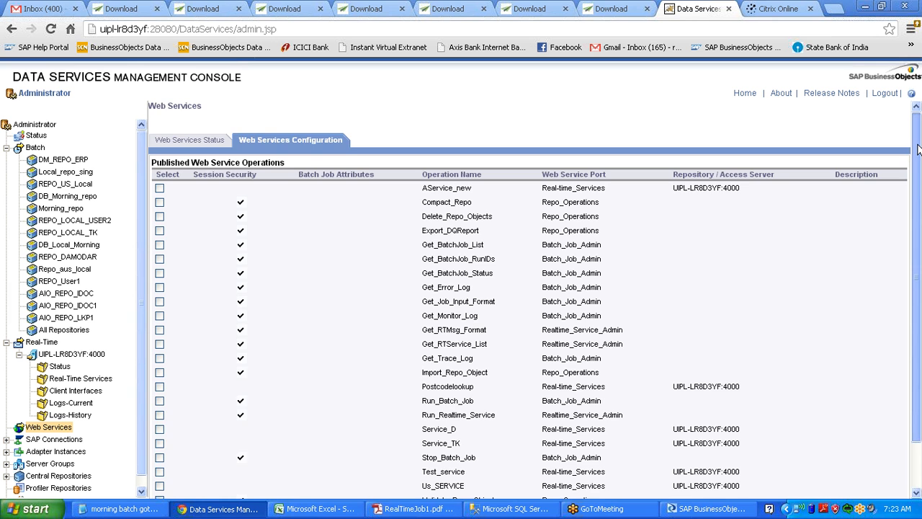
left_click_drag(918, 149, 918, 195)
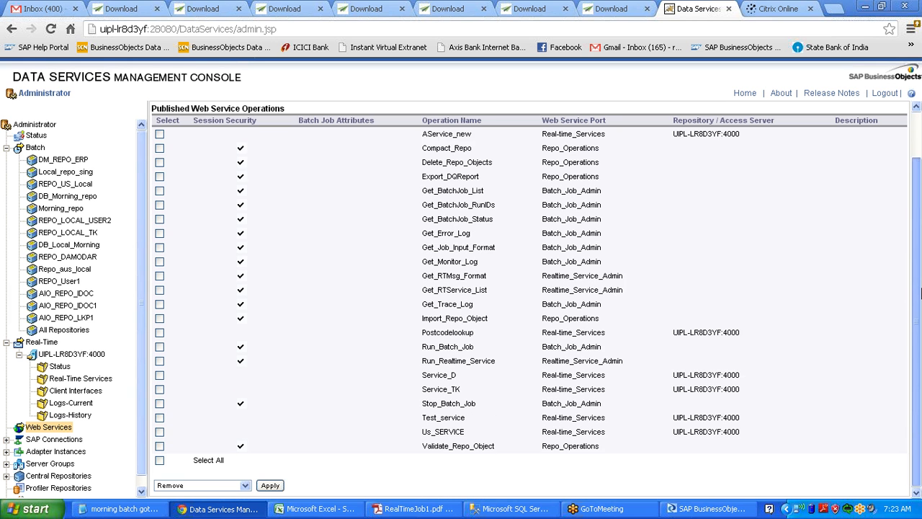
left_click(245, 486)
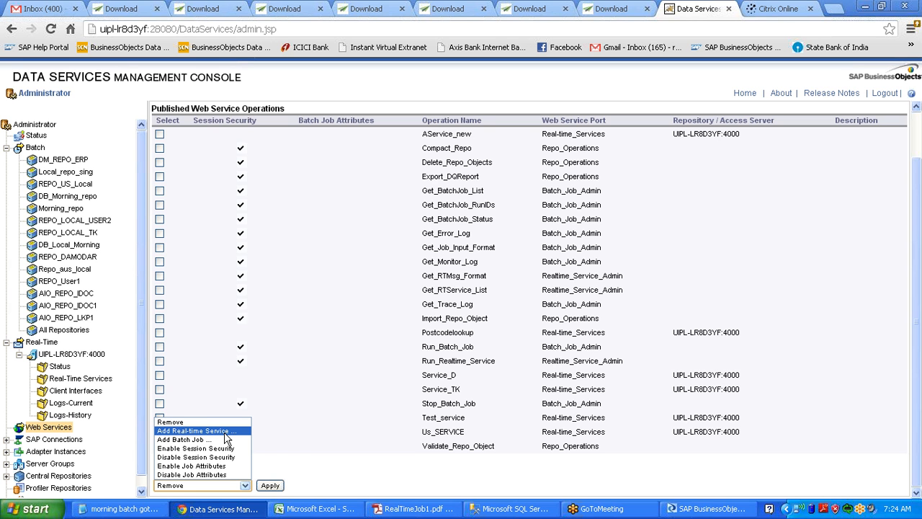
left_click(194, 430)
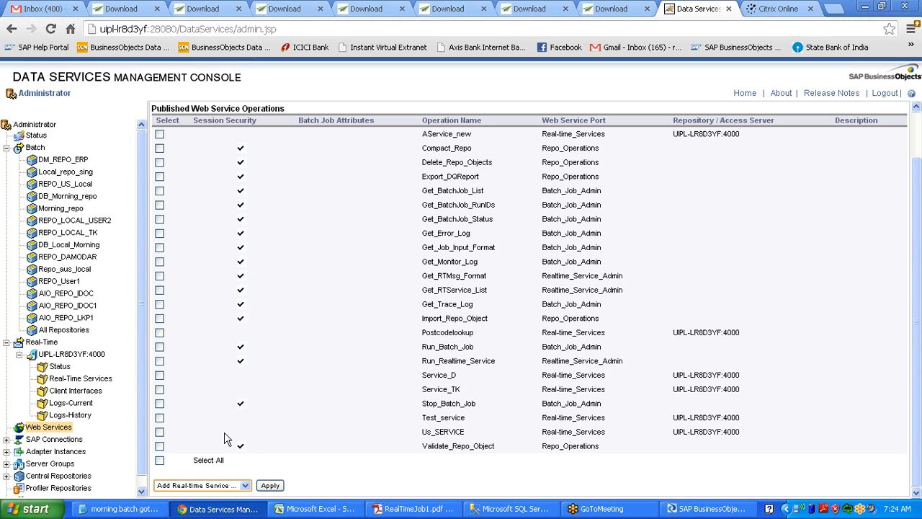
left_click(272, 487)
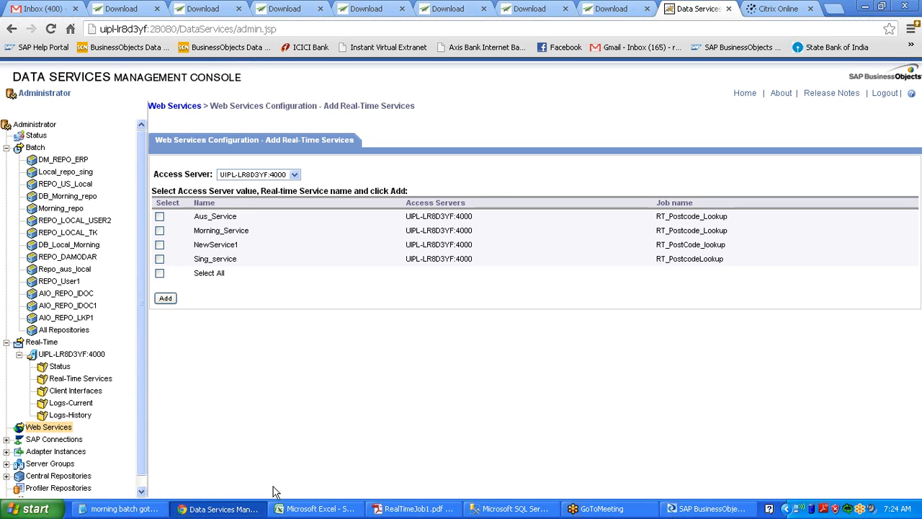
left_click(160, 230)
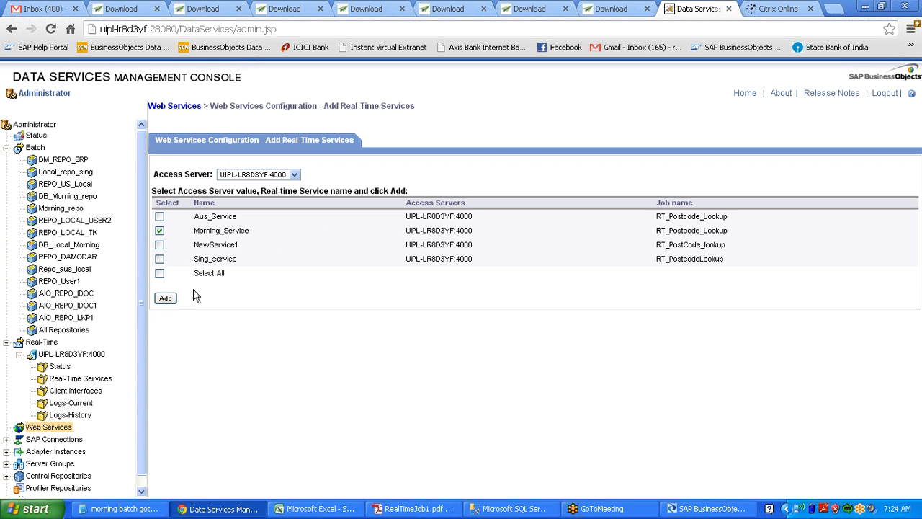
left_click(168, 300)
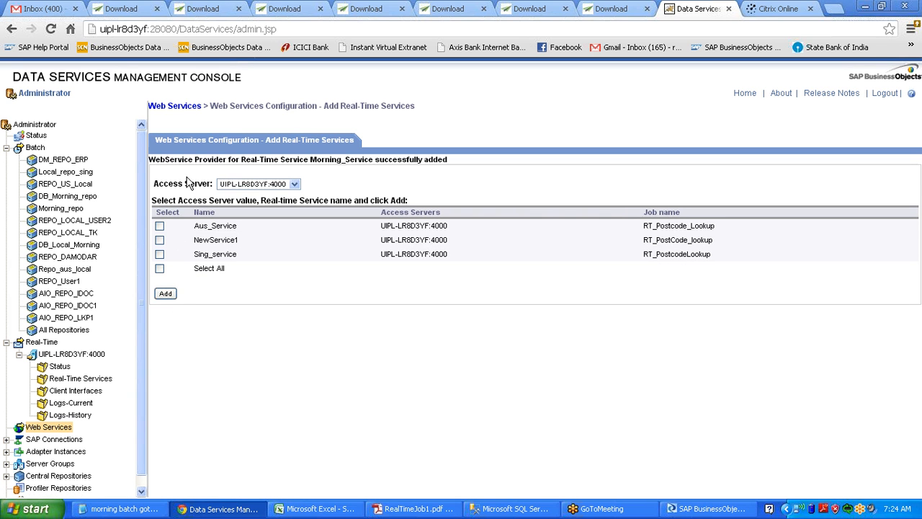
left_click_drag(183, 159, 433, 173)
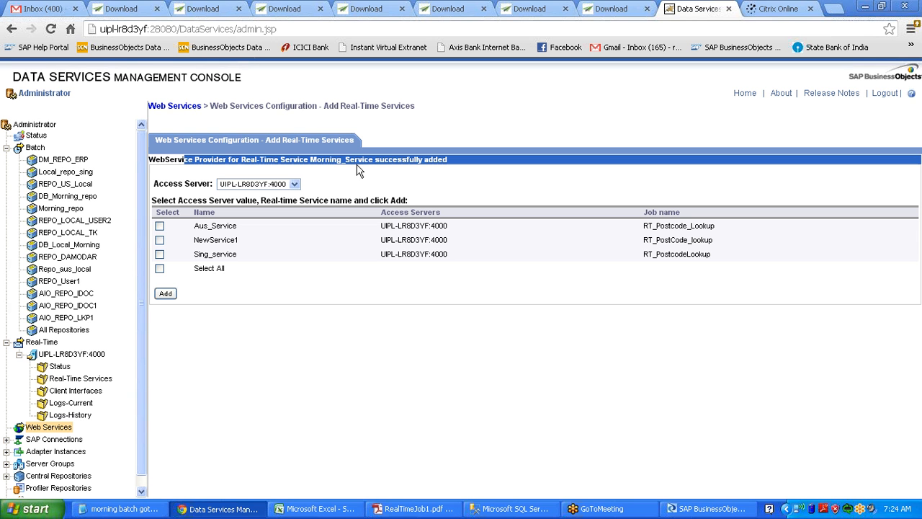
Step: Check the Morning_Service entry among the published operations in the Web Services Status
left_click(49, 431)
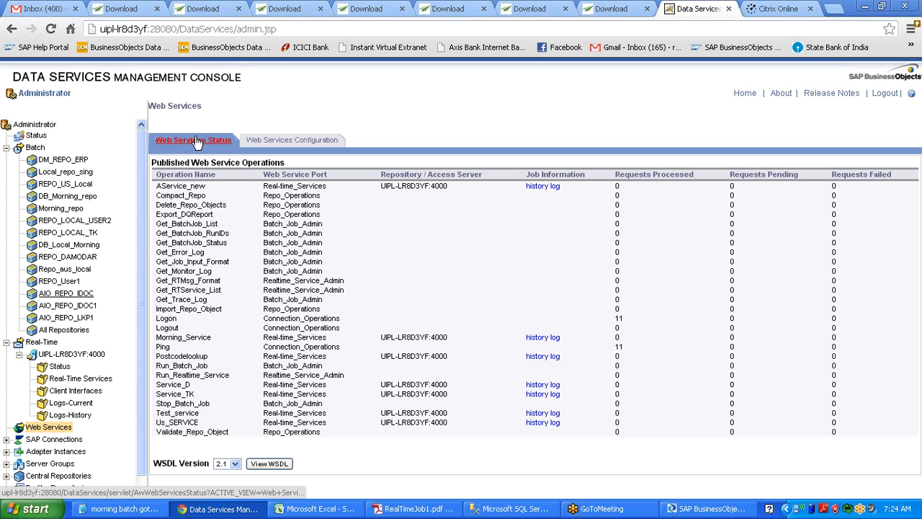
left_click(197, 141)
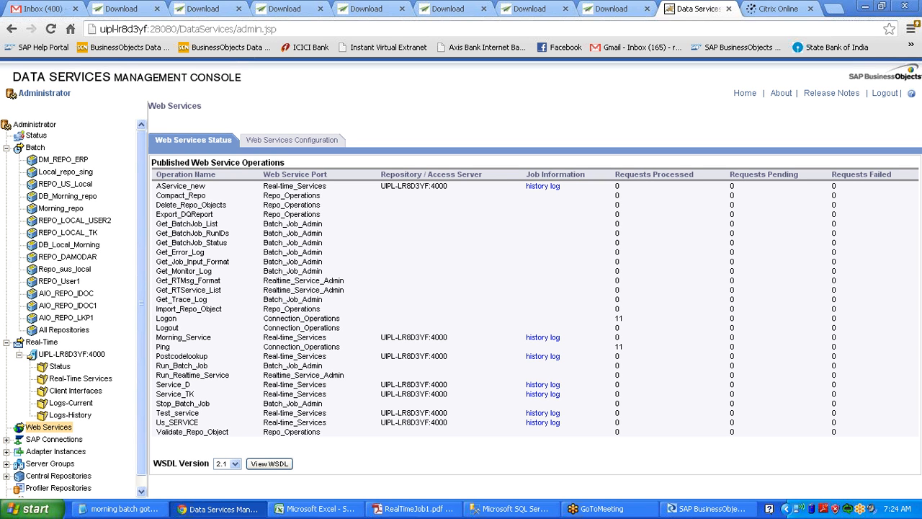
double_click(206, 338)
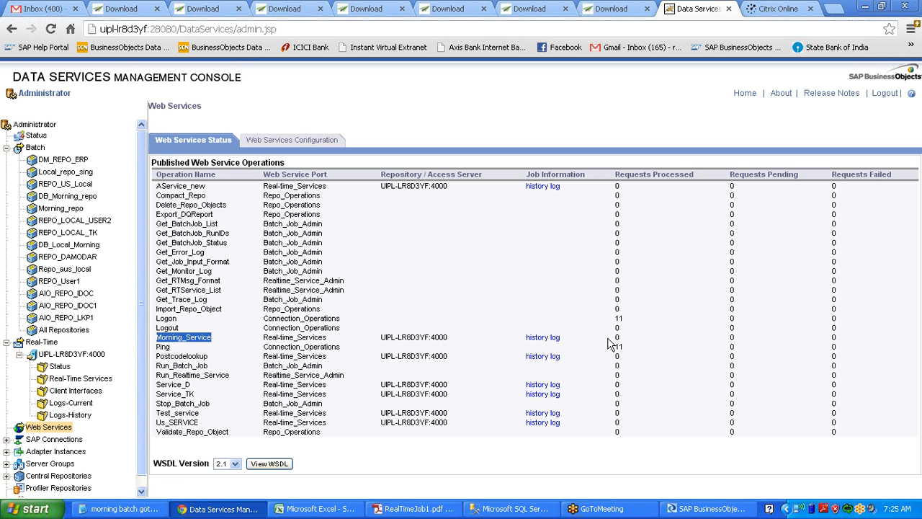
Step: View the version 2.1 WSDL of the published web services in a maximized window and copy its URL
left_click(274, 467)
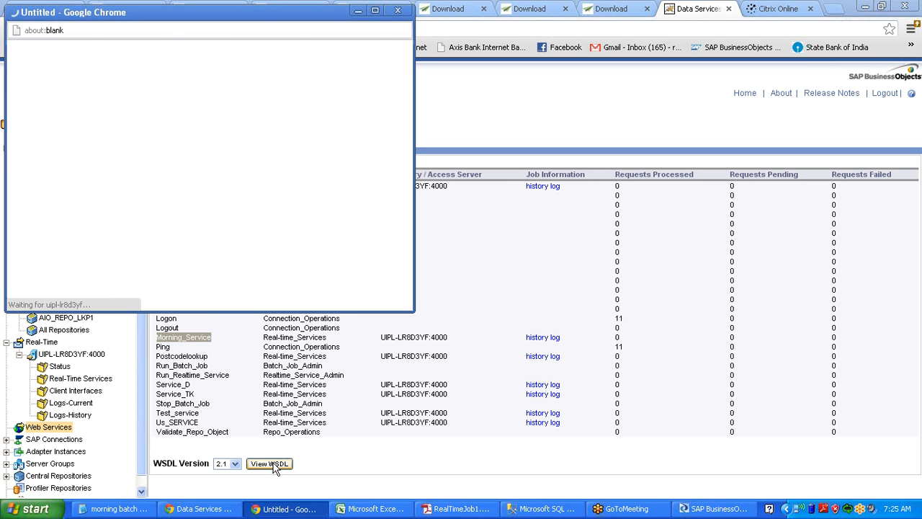
left_click(375, 10)
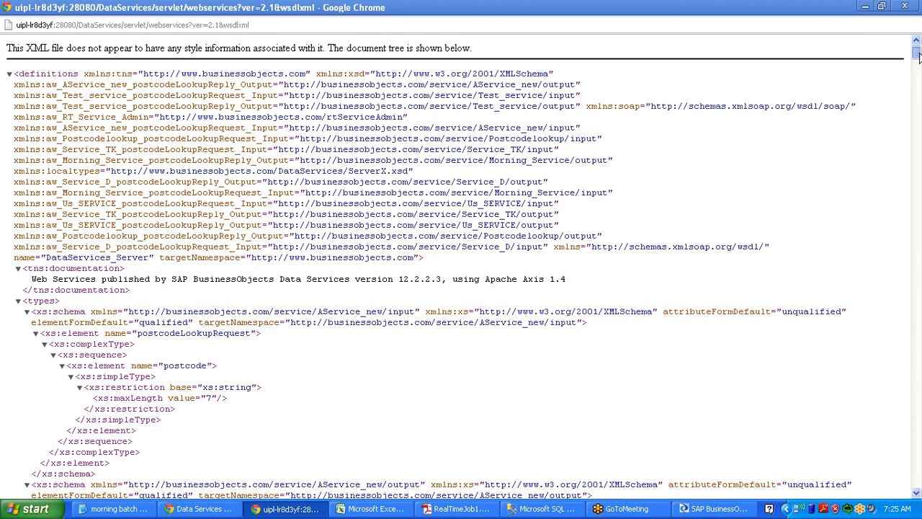
mouse_move(918, 56)
left_mouse_down()
mouse_move(920, 170)
mouse_move(918, 52)
left_mouse_up()
left_click(249, 26)
key("ctrl+c")
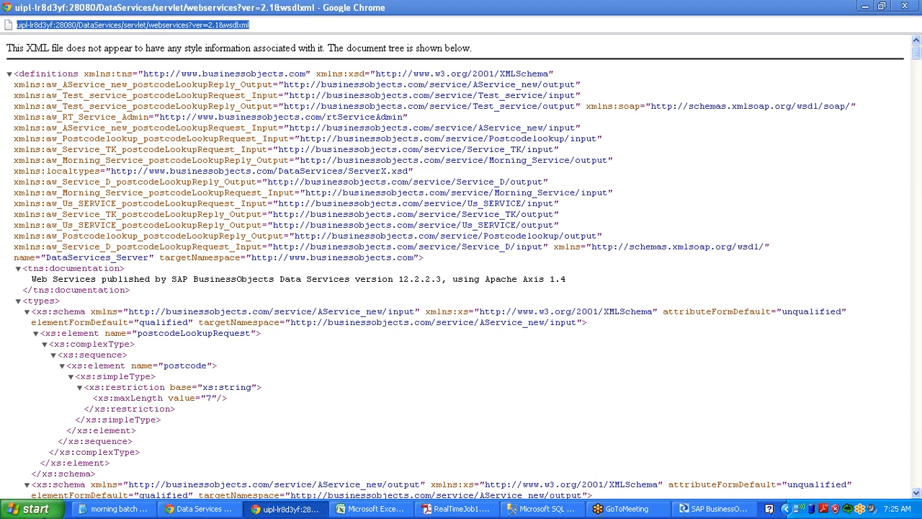
Step: Paste the copied WSDL URL into a new Notepad document, then minimize Notepad and the WSDL window
left_click(36, 509)
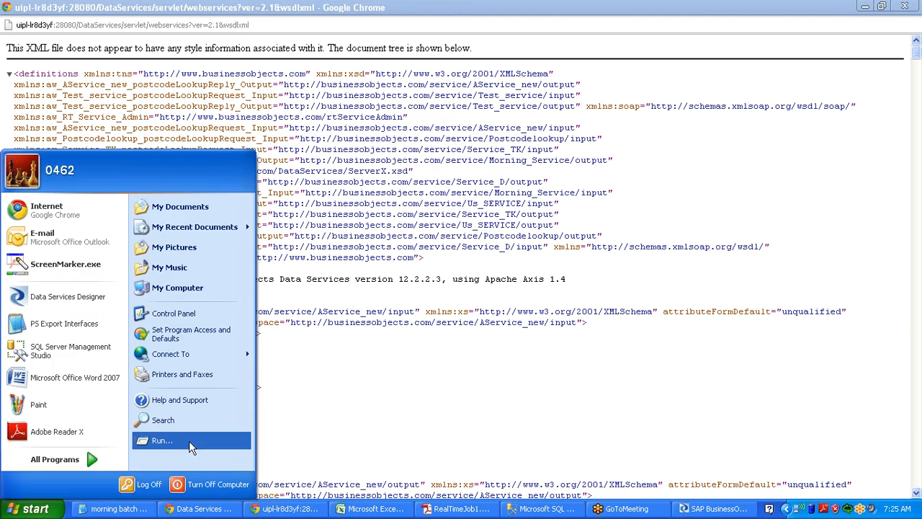
left_click(165, 440)
type("not")
left_click(196, 447)
key("Return")
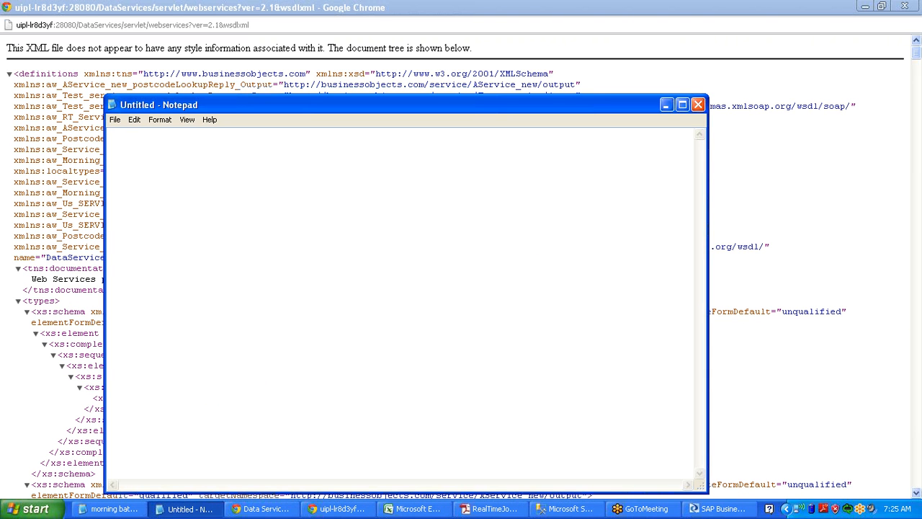
key("ctrl+v")
key("Home")
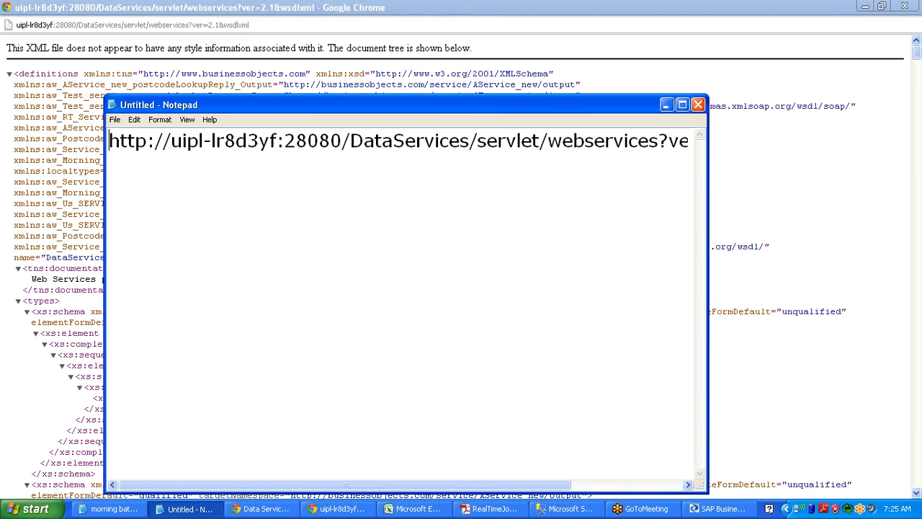
left_click(667, 107)
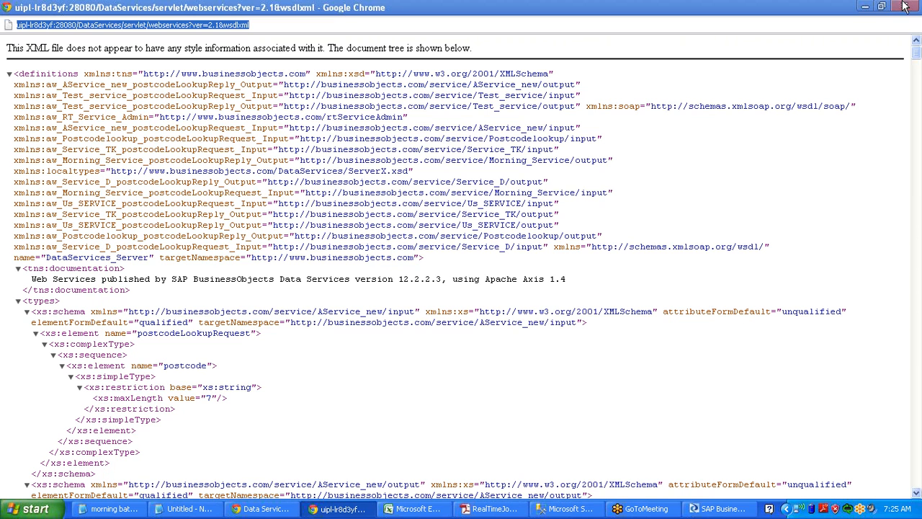
left_click(867, 6)
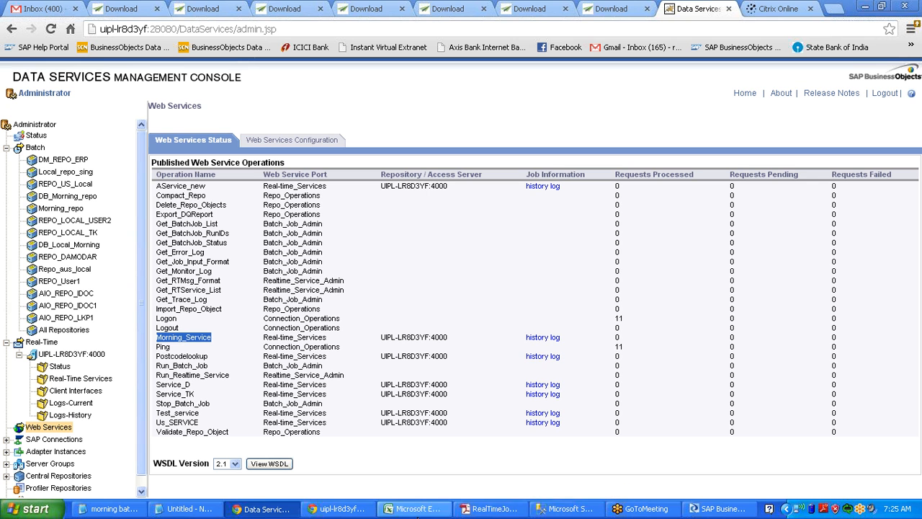
left_click(337, 509)
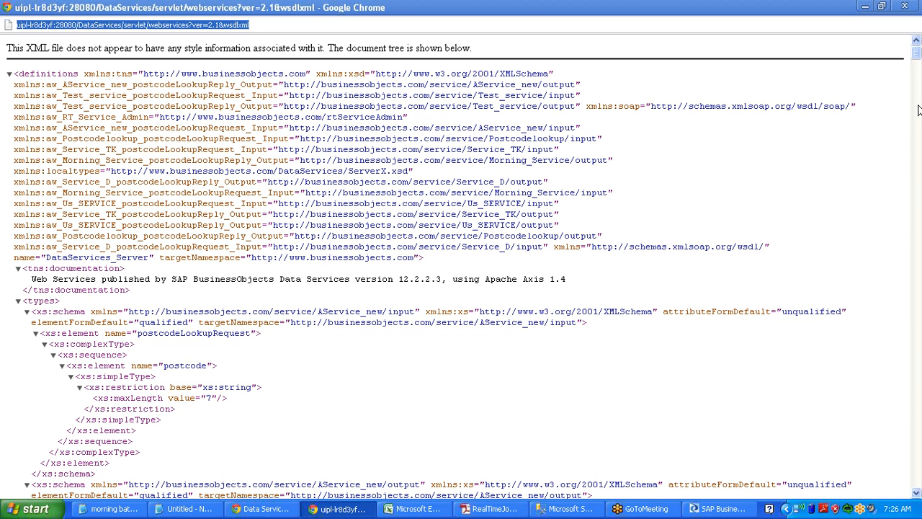
left_click(863, 9)
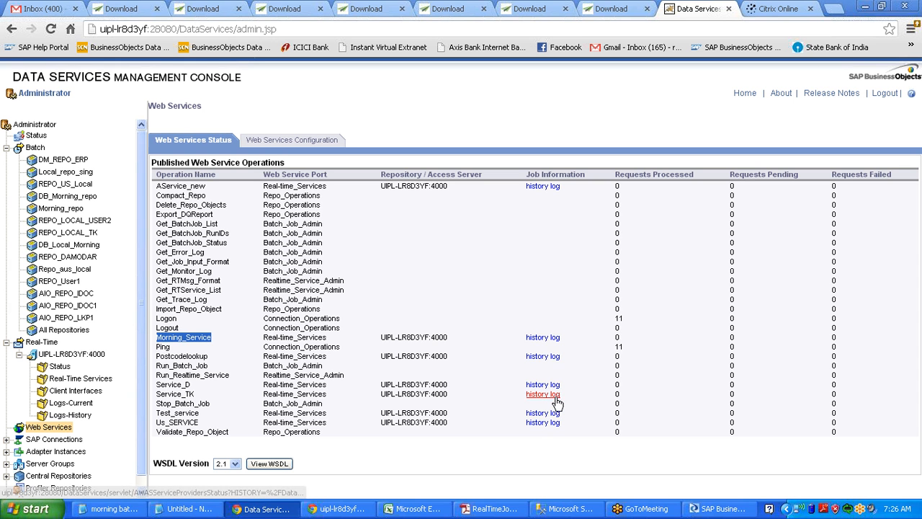
left_click(709, 509)
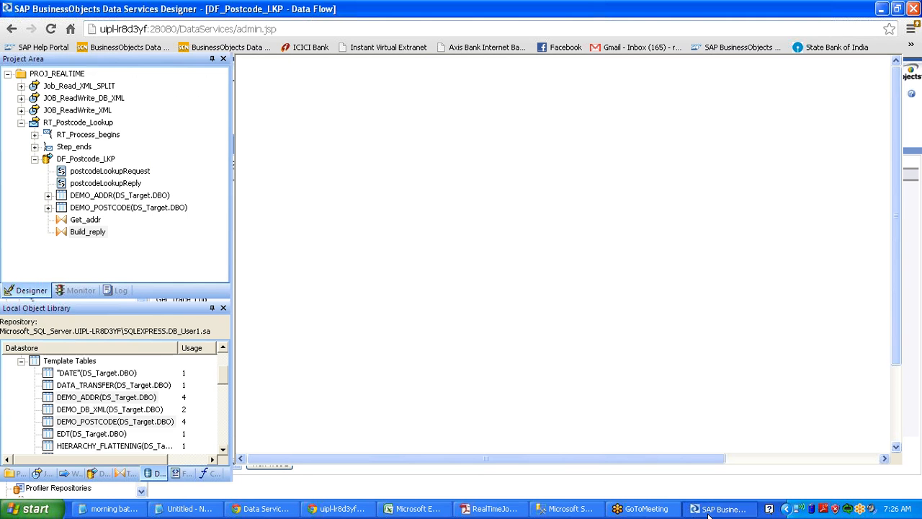
left_click(330, 510)
left_click(263, 509)
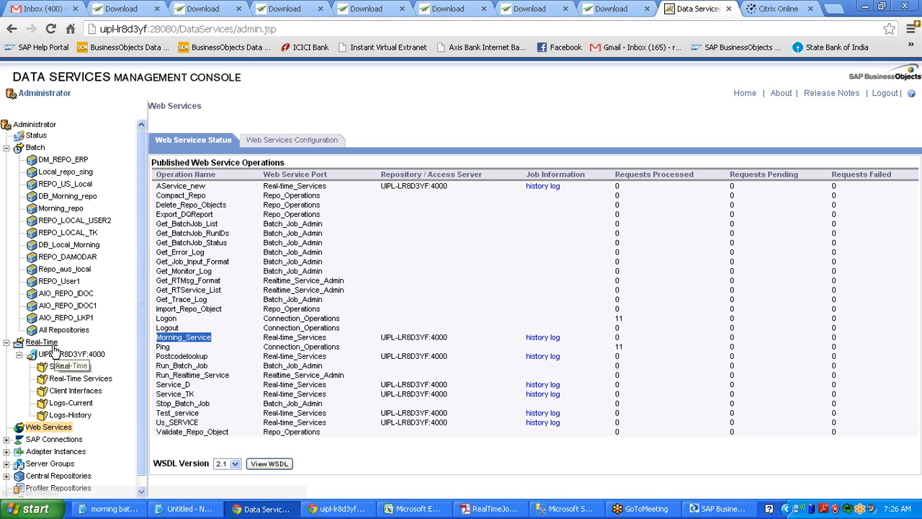
Step: Review the real-time services status list and the published operations in the Web Services status and configuration
left_click(87, 382)
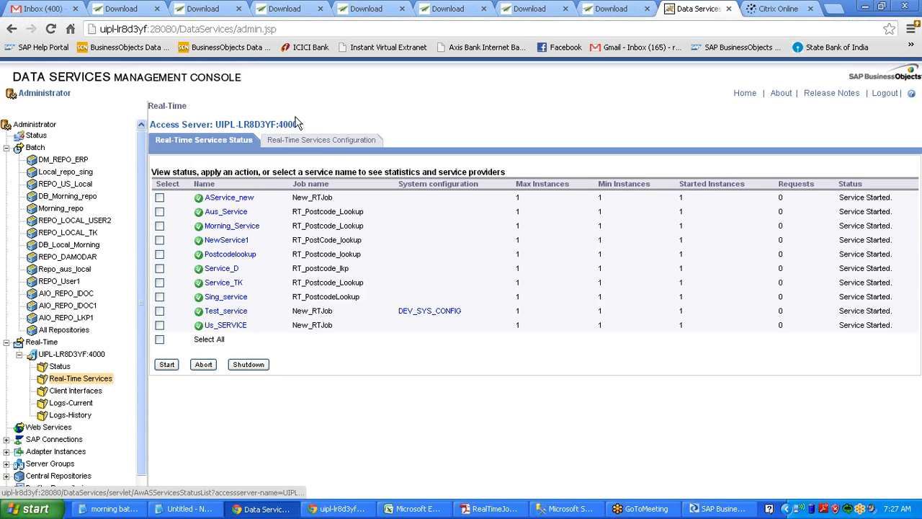
left_click(310, 142)
left_click(233, 142)
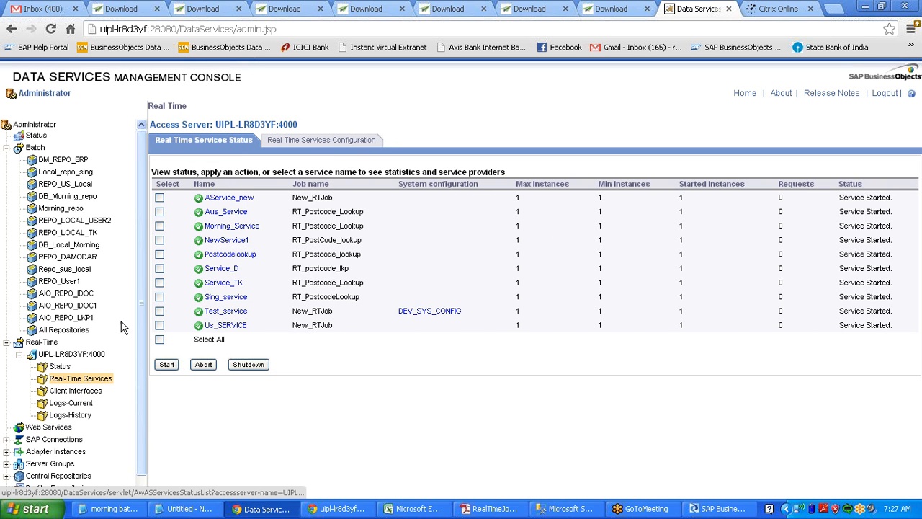
left_click(71, 428)
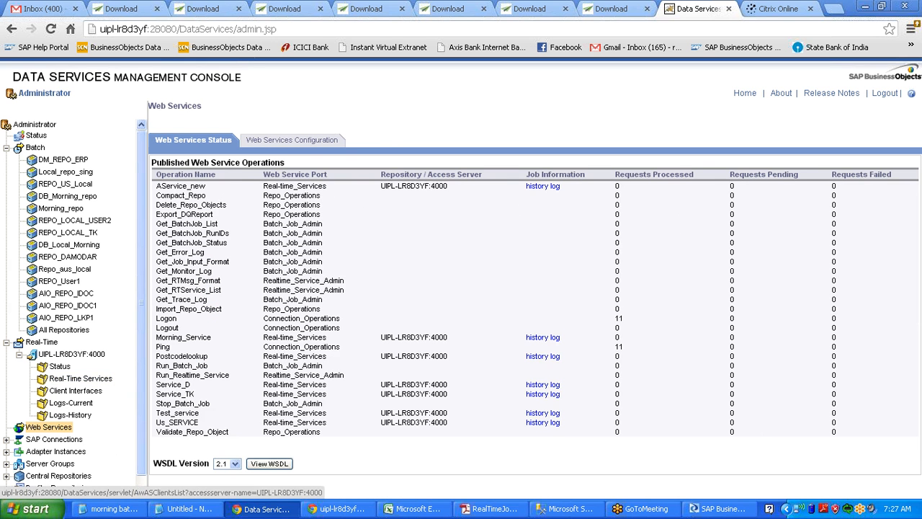
left_click(310, 142)
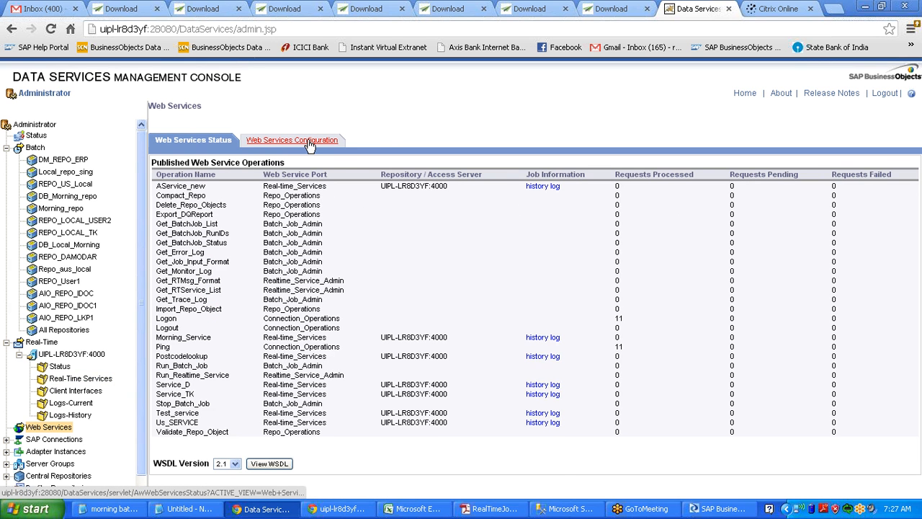
left_click(310, 142)
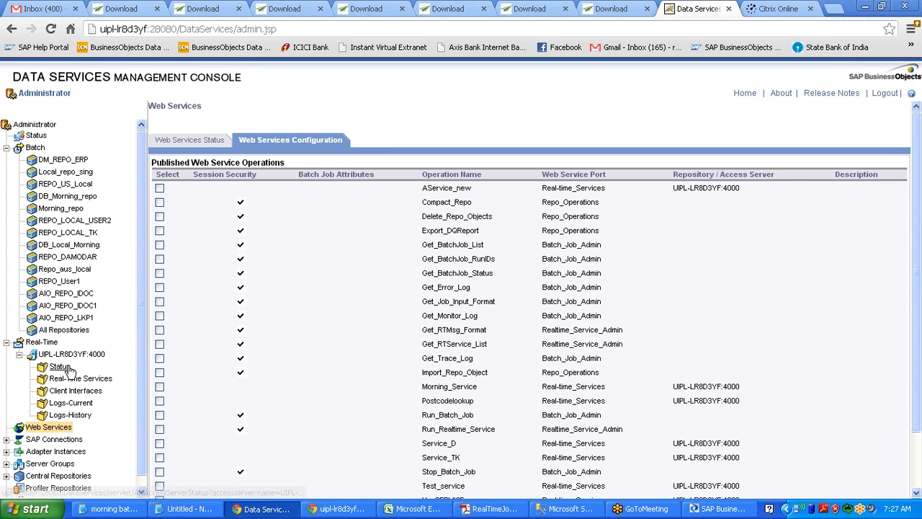
left_click(197, 142)
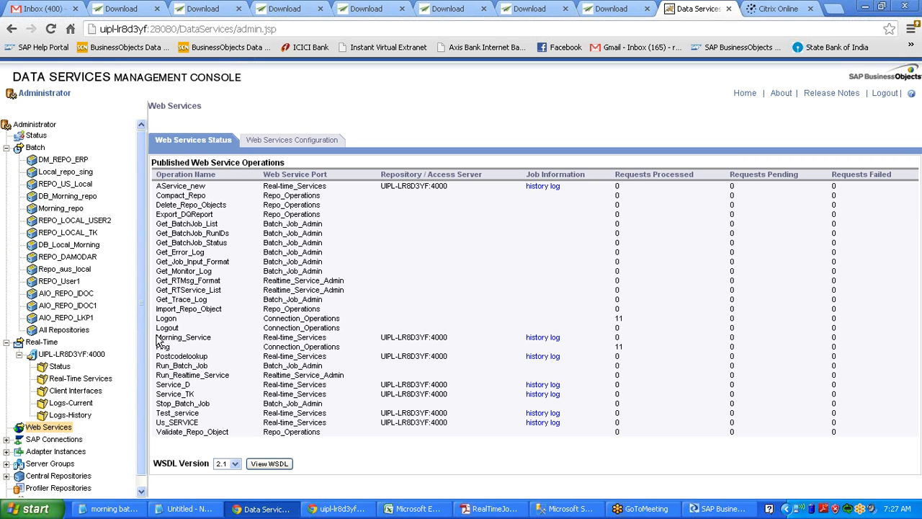
Step: Examine the trace, monitor and error logs of RT_Postcode_Lookup from Morning_Service's history log and return to the Web Services Status
left_click_drag(155, 338, 204, 338)
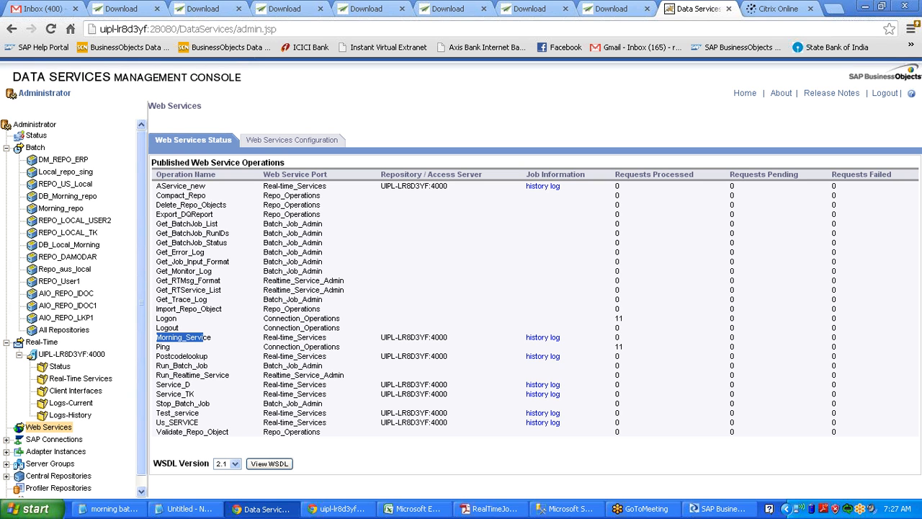
left_click(543, 339)
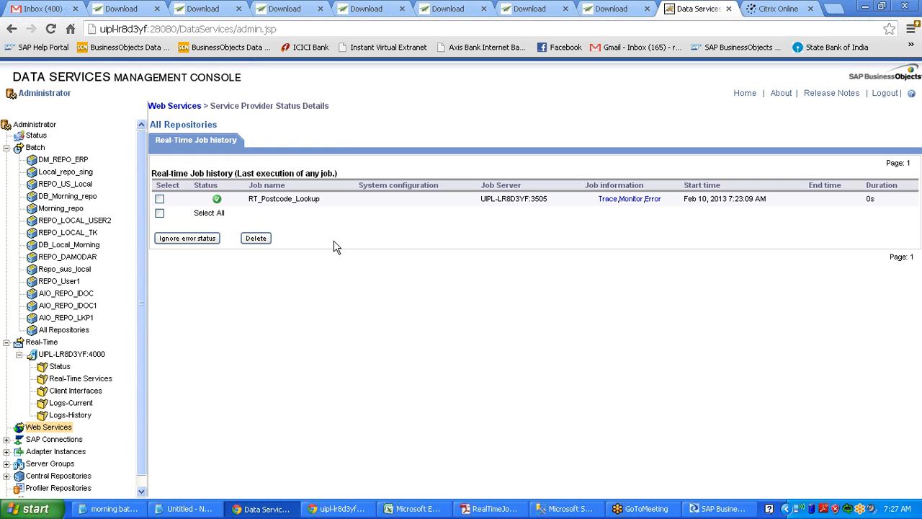
left_click(608, 200)
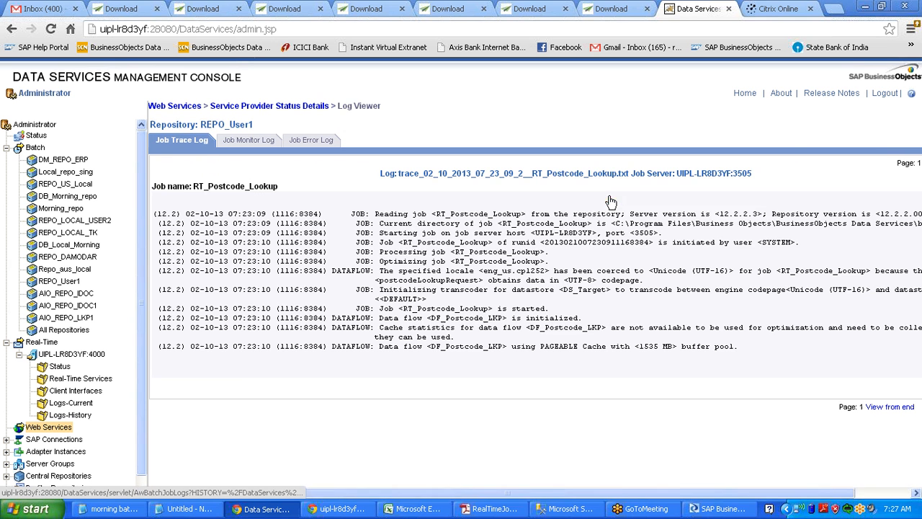
left_click(254, 141)
left_click(308, 141)
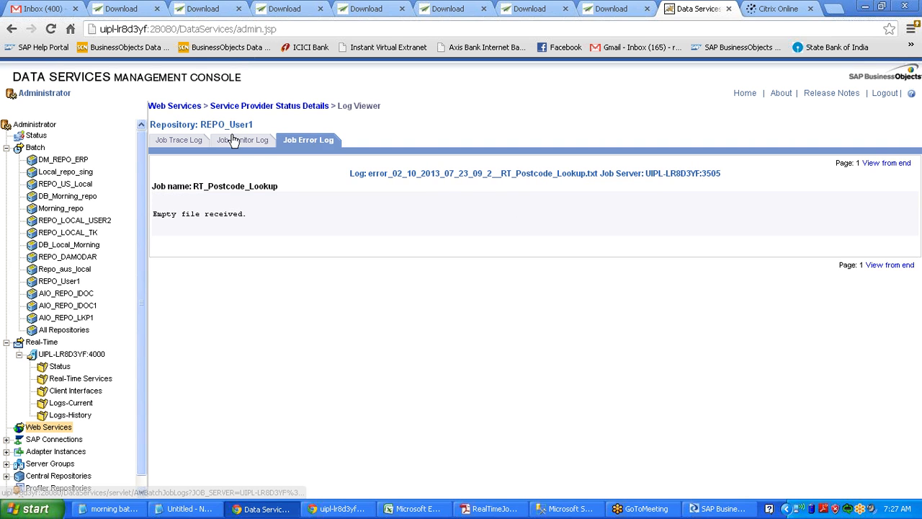
left_click(238, 141)
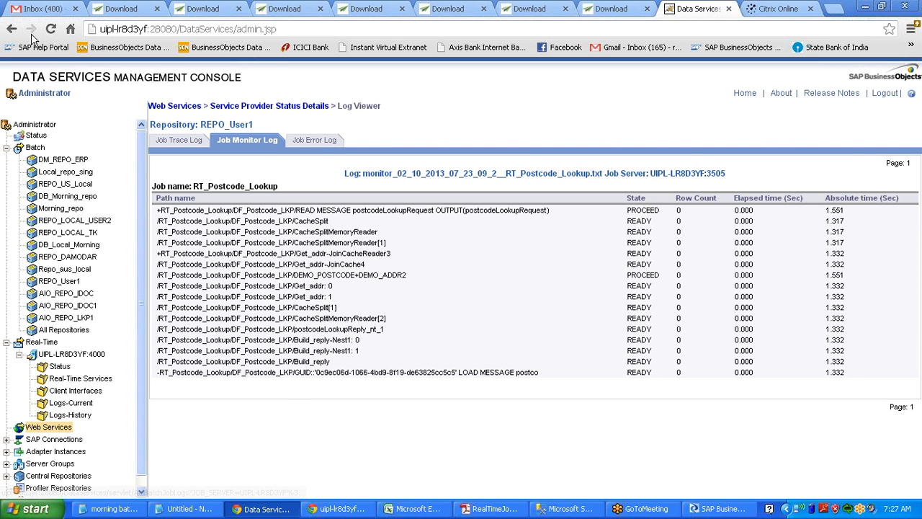
left_click(12, 32)
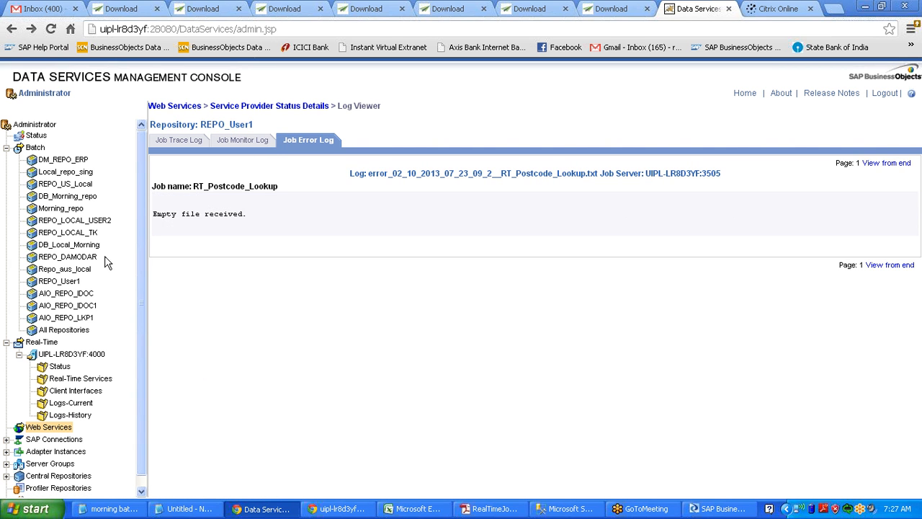
left_click(62, 430)
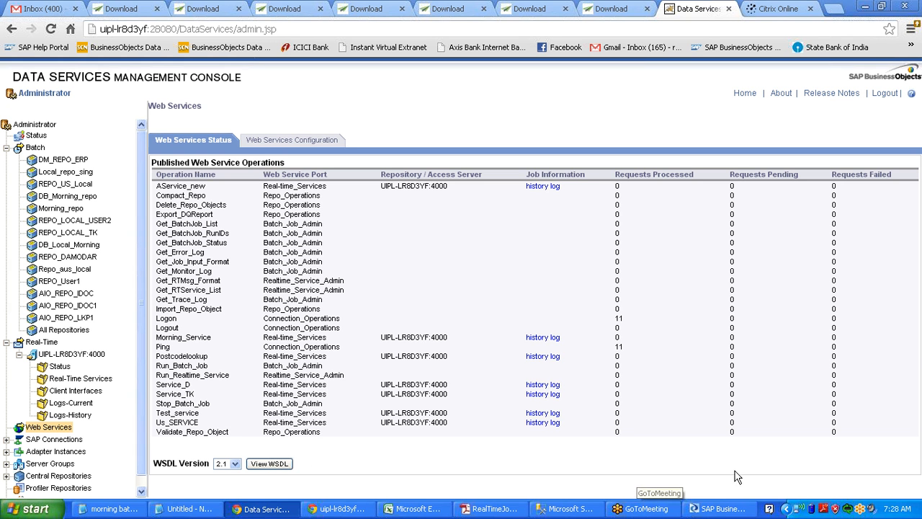
Step: Switch to Data Services Designer, collapse the DS_Target tree and start a new datastore named DS_WSDL_POSTCODE_LKP
left_click(722, 509)
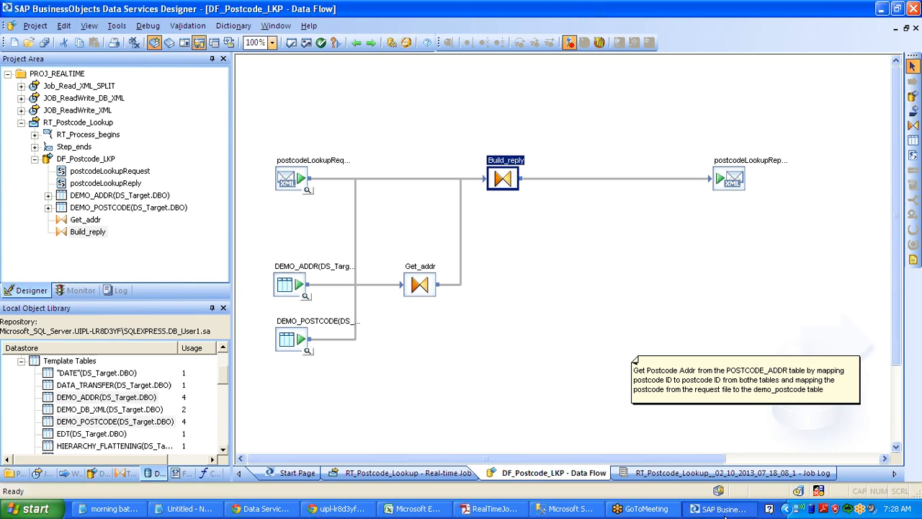
left_click(22, 369)
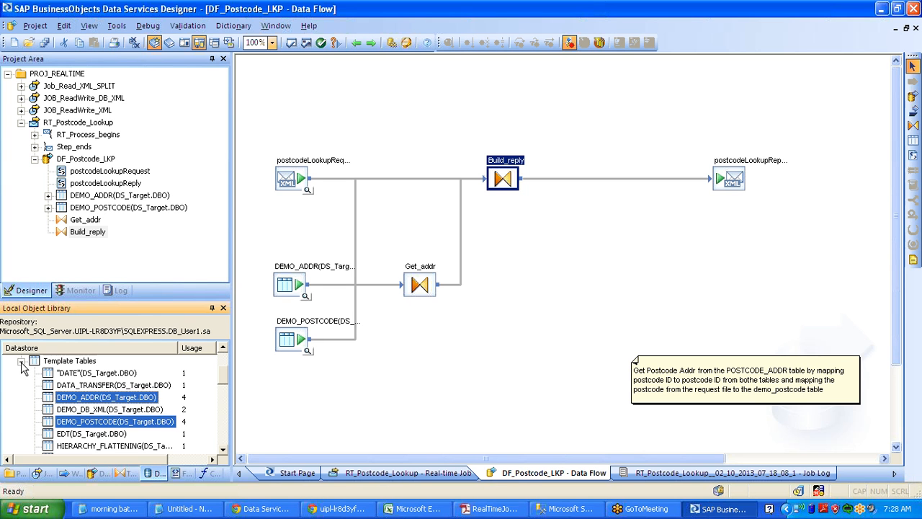
left_click(22, 363)
left_click(8, 385)
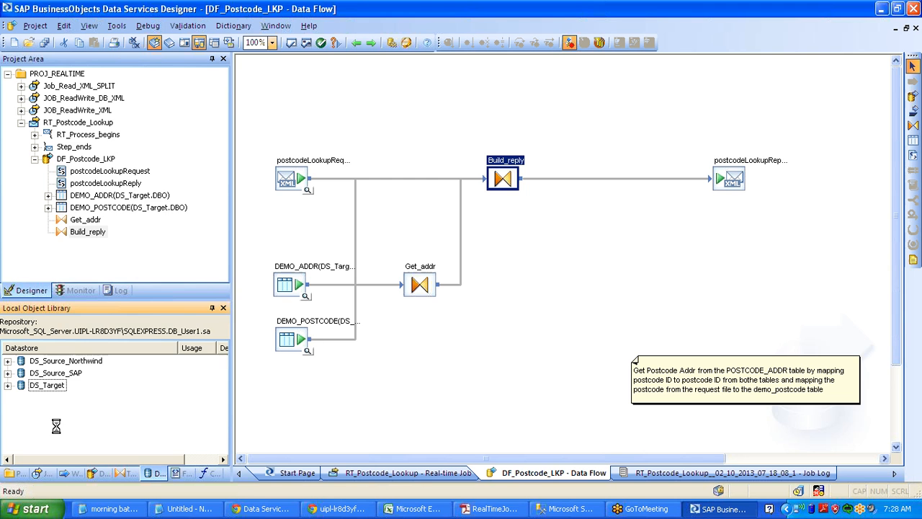
right_click(56, 425)
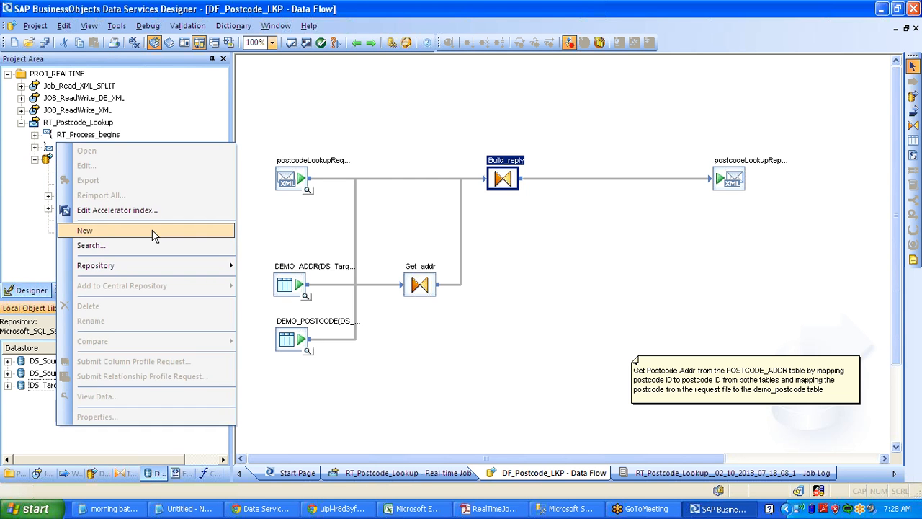
left_click(152, 231)
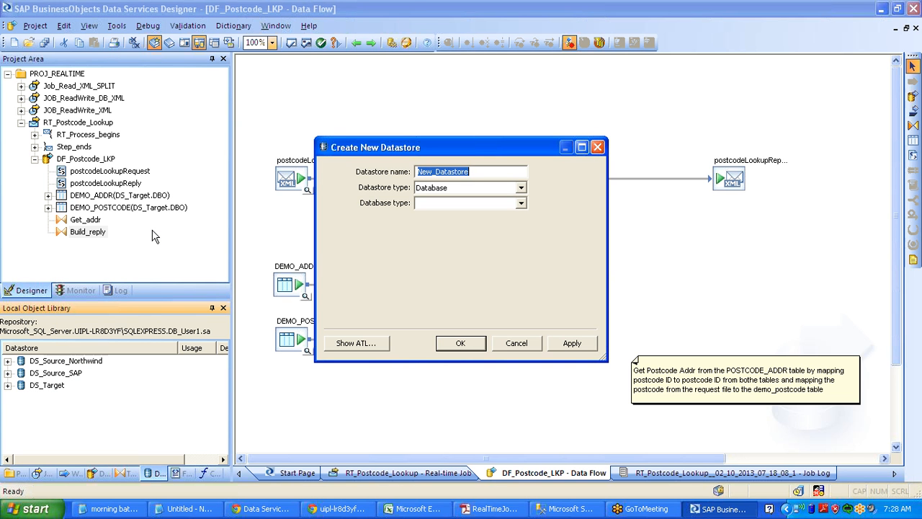
type("DS_W")
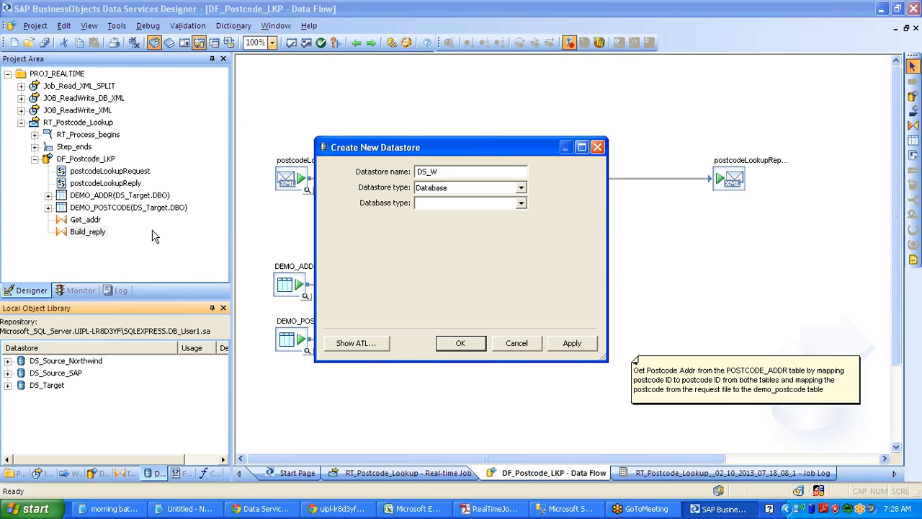
type("SDL_POSTCODE_LKP")
key("Tab")
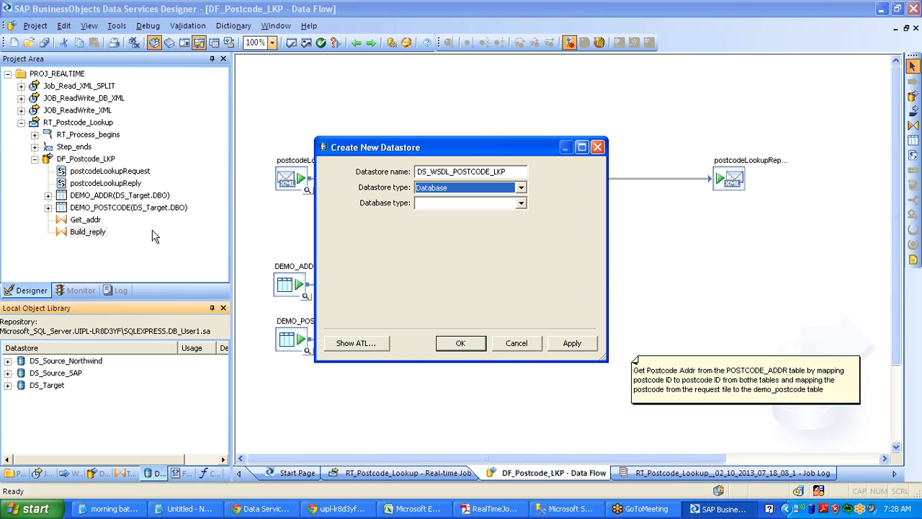
Step: Set the new datastore's type to Adapter, its job server to JS_Local and its adapter instance to WebService
left_click(521, 189)
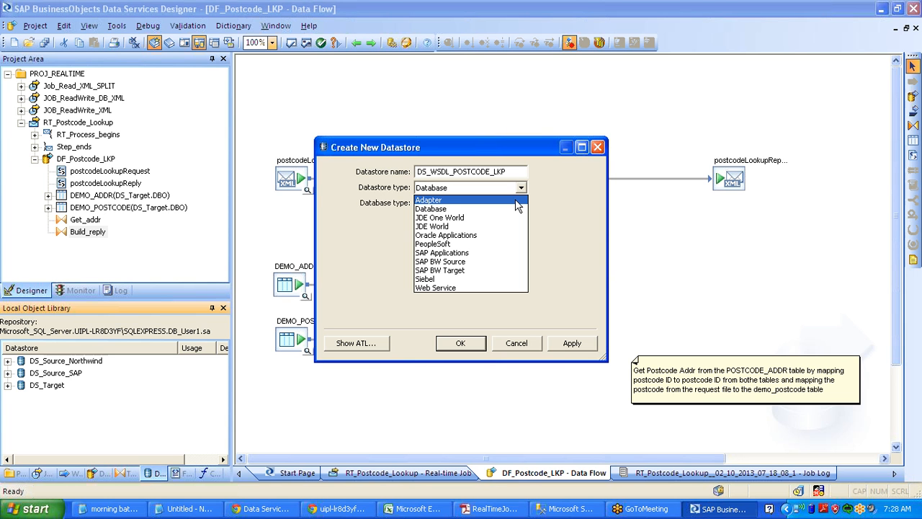
left_click(515, 200)
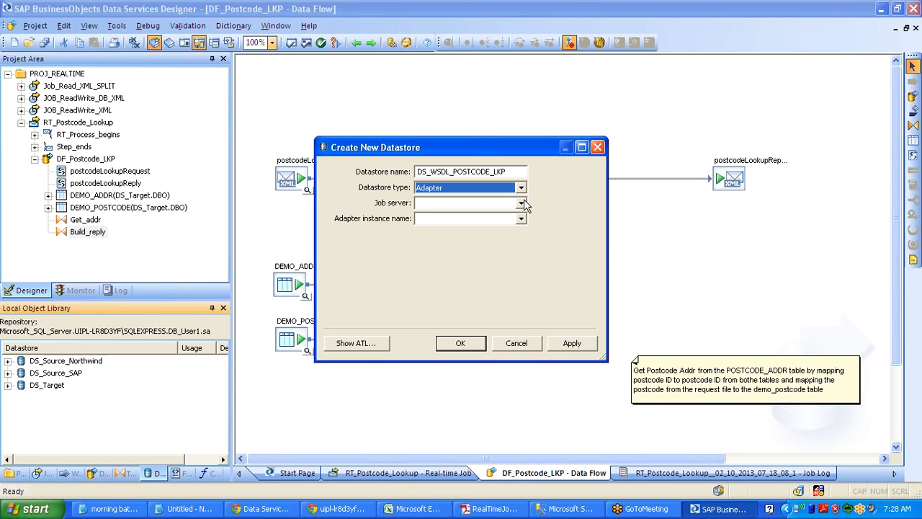
left_click(522, 203)
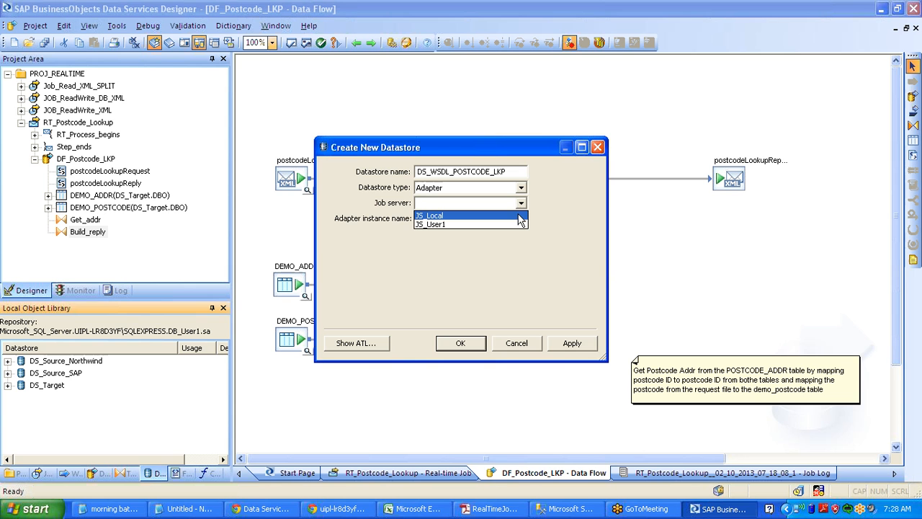
left_click(518, 216)
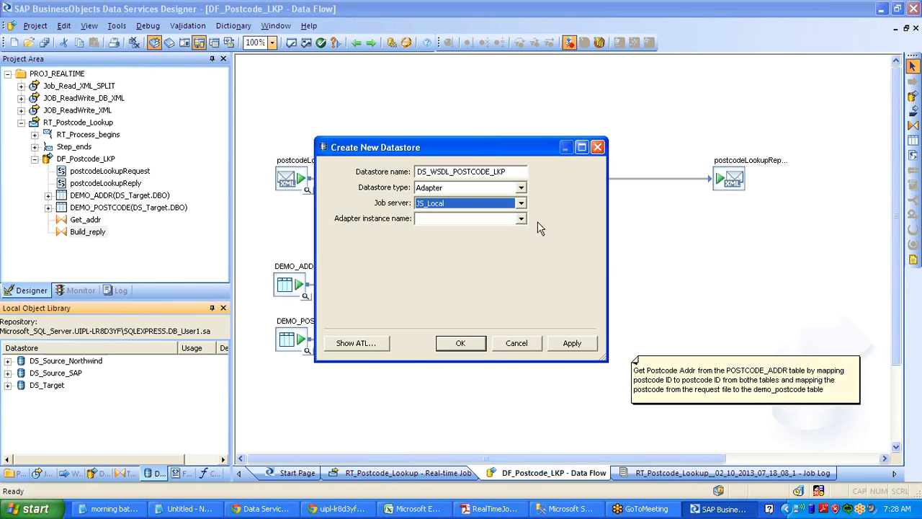
left_click(521, 219)
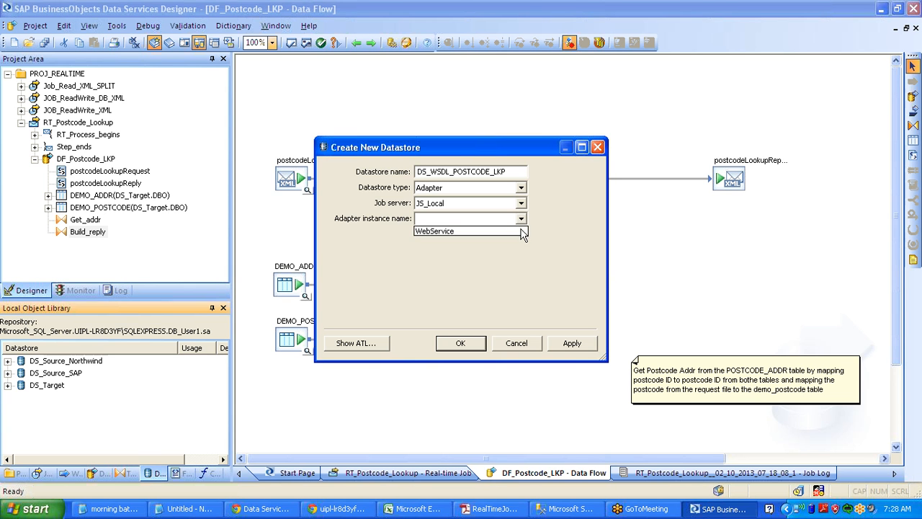
left_click(518, 232)
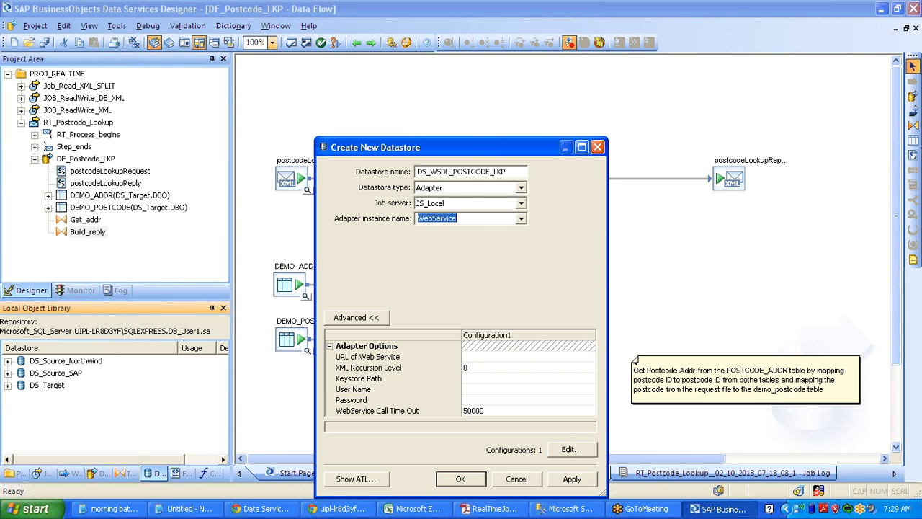
Step: Review the new datastore's name and the choices for its type, job server and adapter instance, keeping Adapter, JS_Local and WebService
left_click_drag(454, 172, 552, 177)
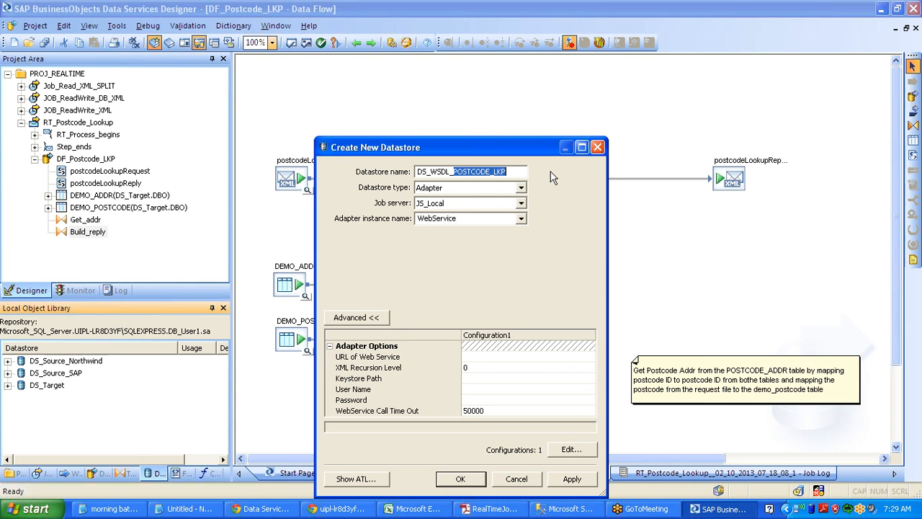
left_click(487, 190)
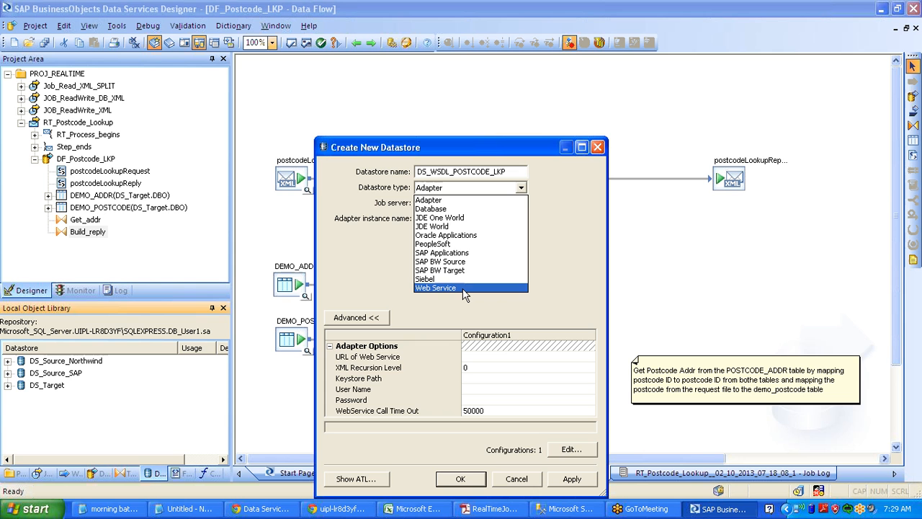
left_click(457, 202)
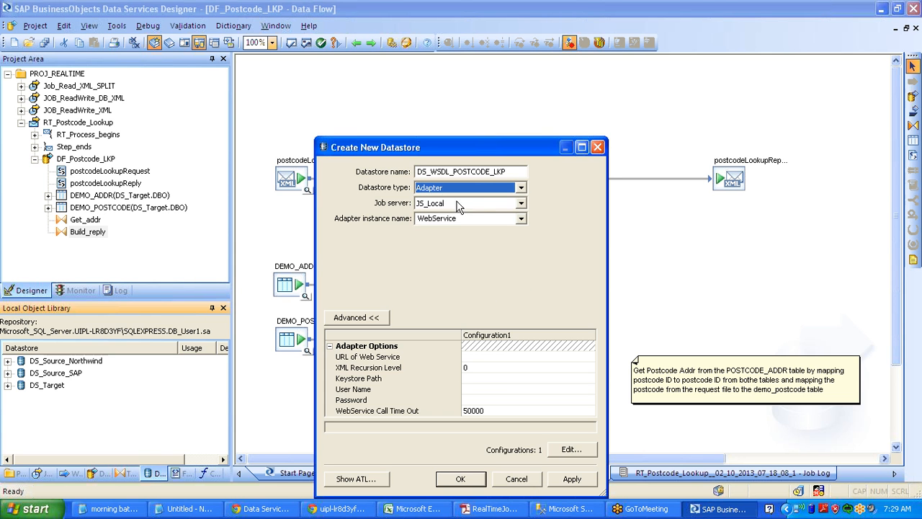
left_click(482, 204)
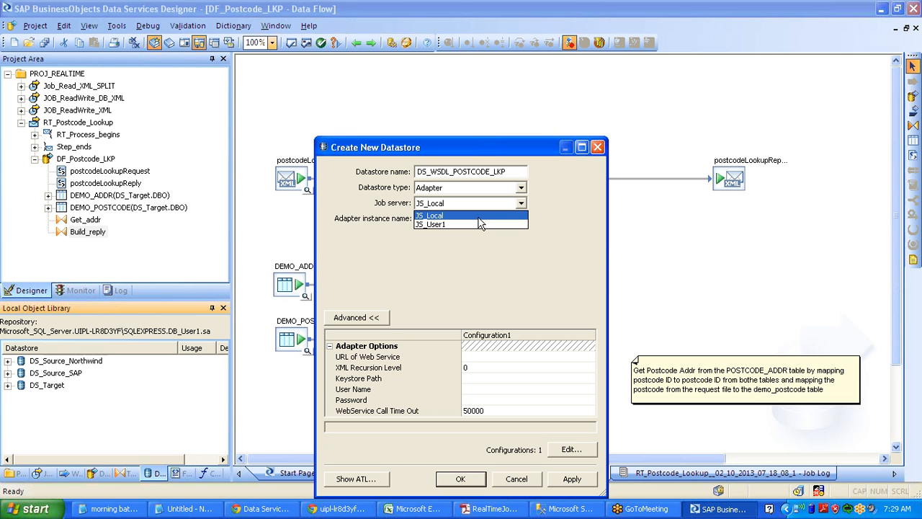
left_click(479, 219)
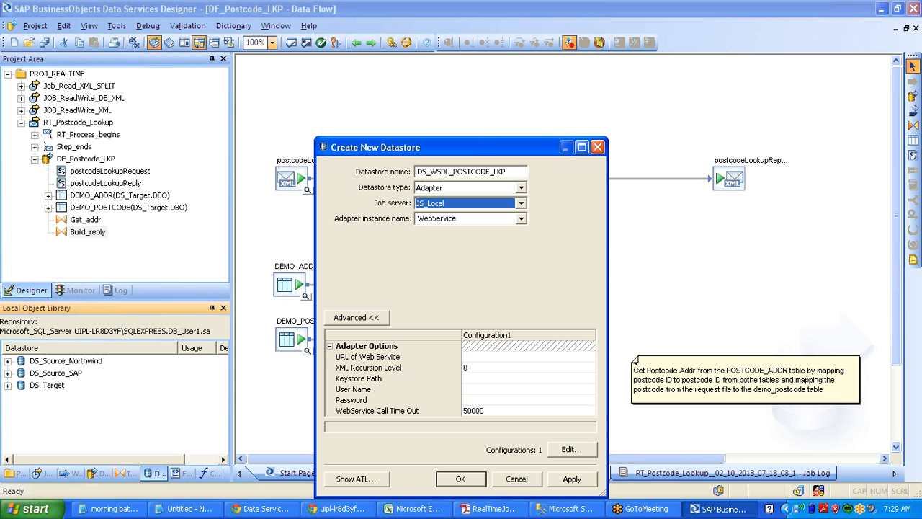
left_click(521, 219)
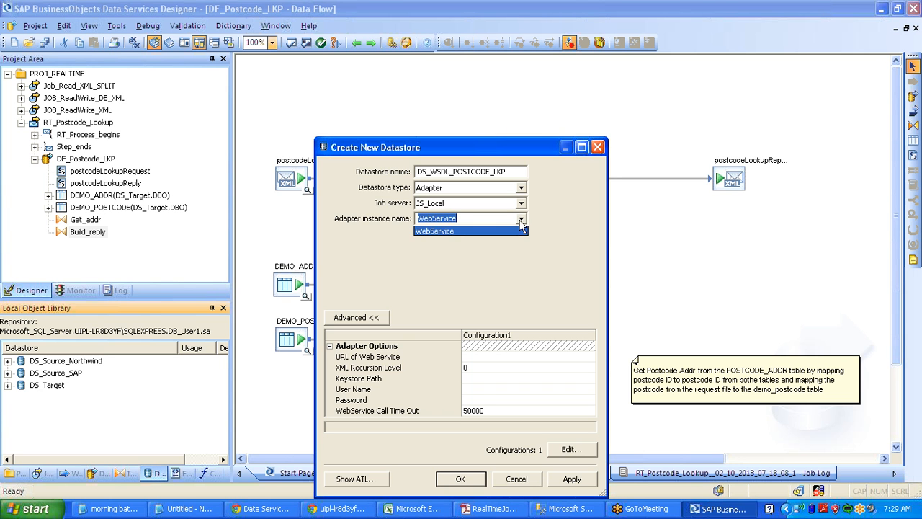
left_click(513, 228)
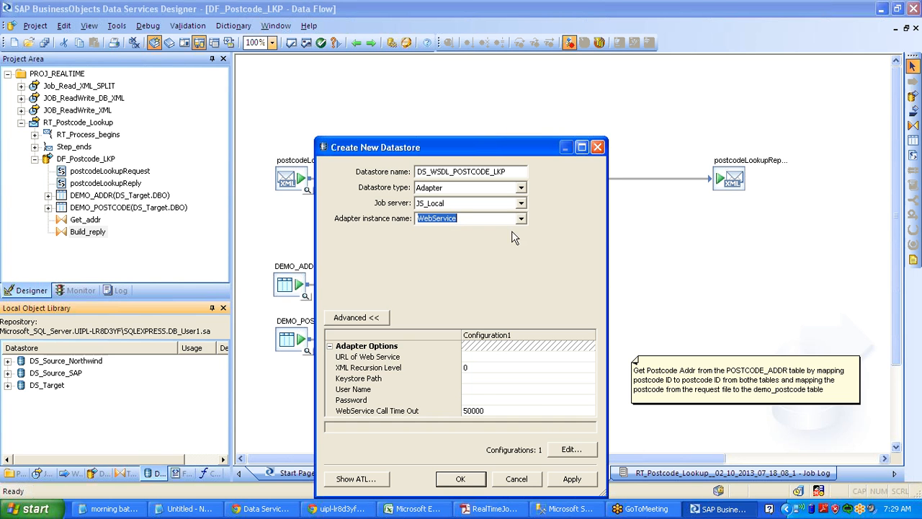
left_click(472, 357)
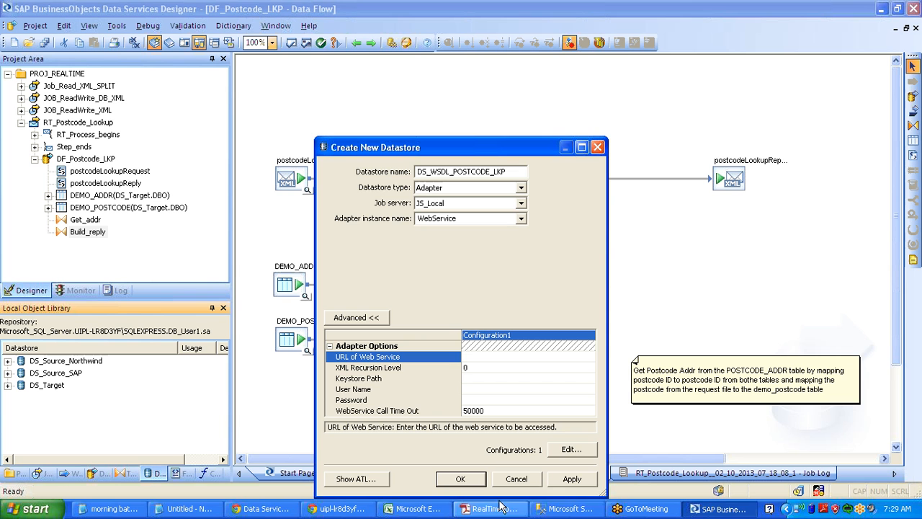
left_click(189, 510)
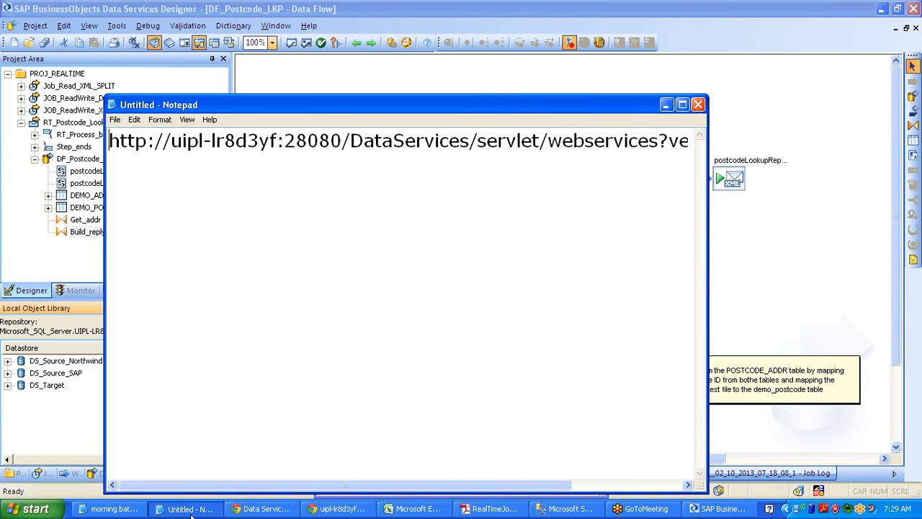
key("End")
key("Home")
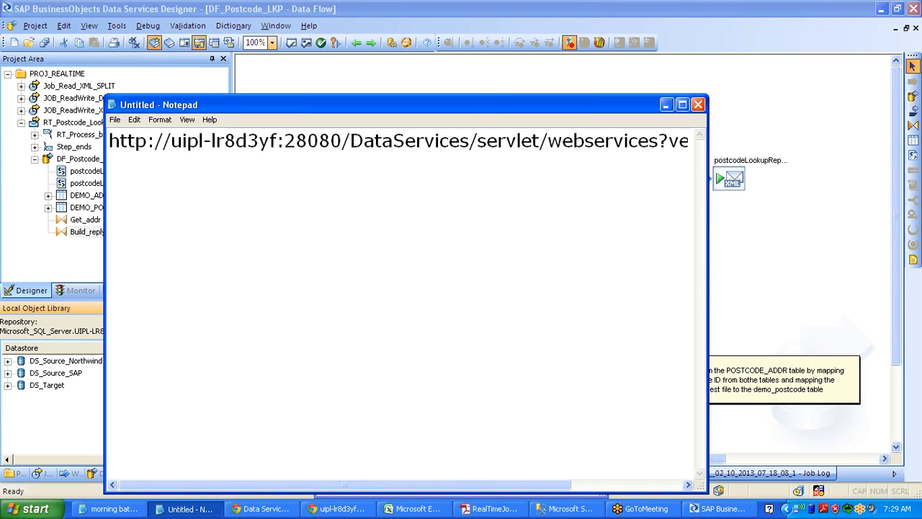
key("shift+Right")
key("shift+Right")
key("shift+Right")
key("shift+Right")
key("shift+Right")
key("shift+Right")
key("shift+Right")
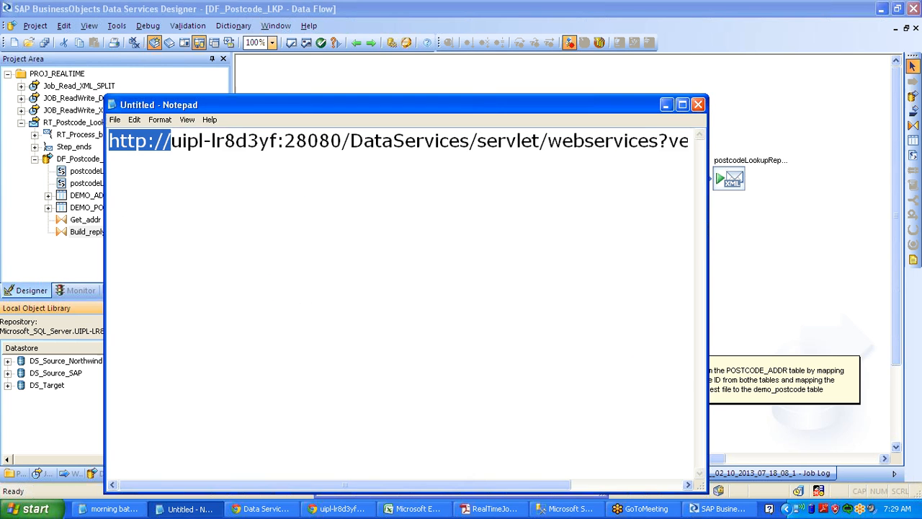
left_click(339, 510)
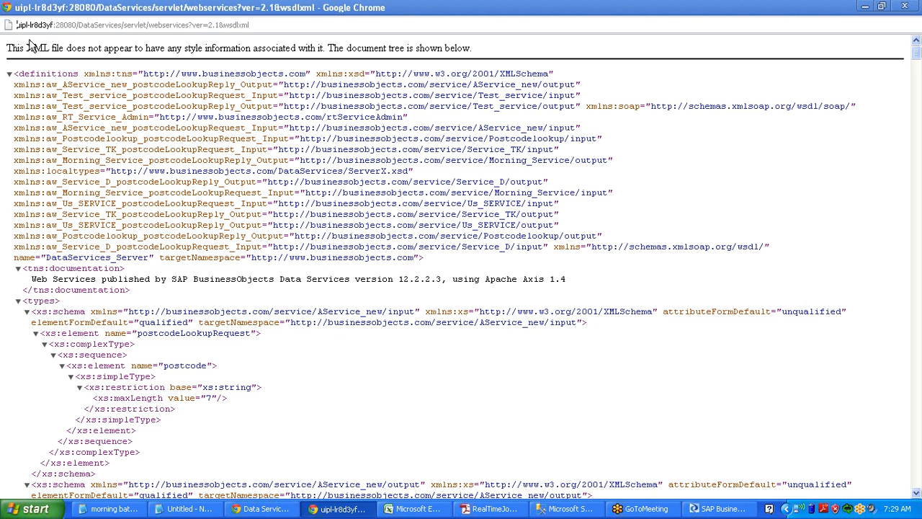
key("alt+Tab")
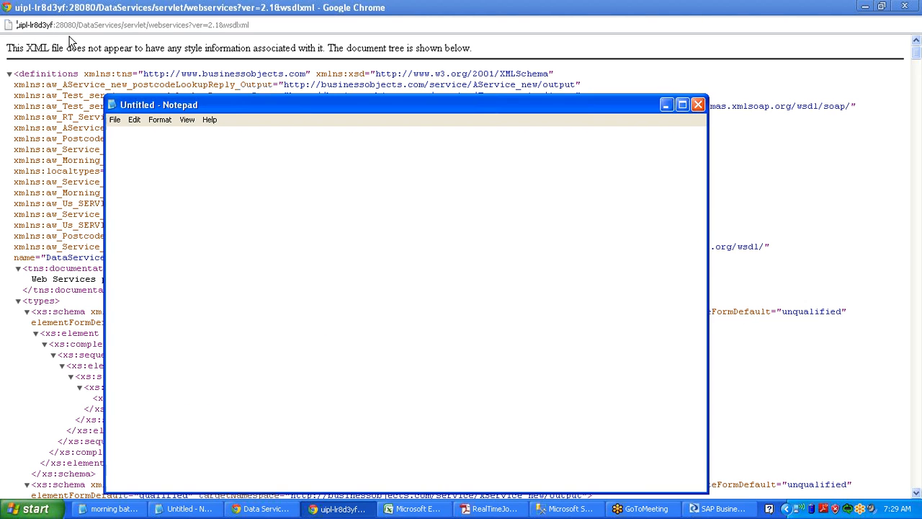
type("http://uipl-lr8d3yf:28080/DataServices/servlet/webservices?ver=2.1&wsdlxml")
key("Home")
key("shift+Right")
key("shift+Right")
key("shift+Right")
key("shift+Right")
key("shift+Right")
key("shift+Right")
key("shift+Right")
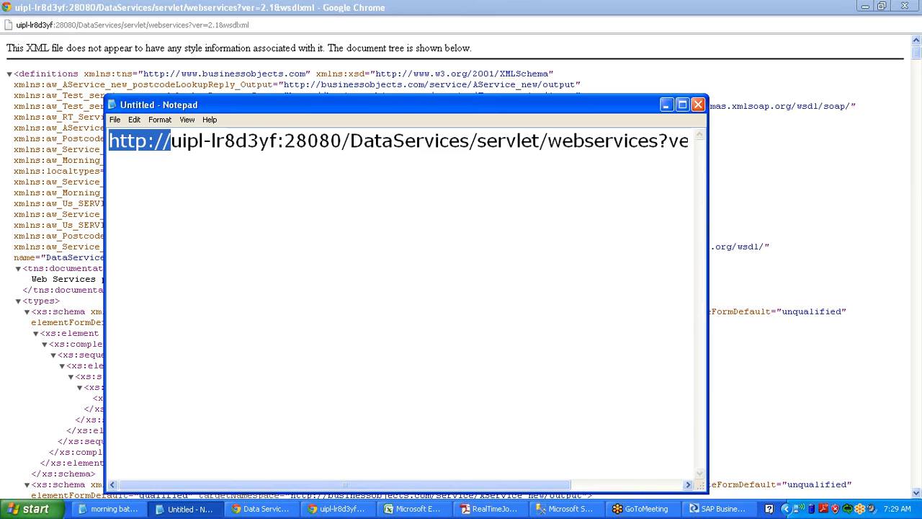
key("alt+Tab")
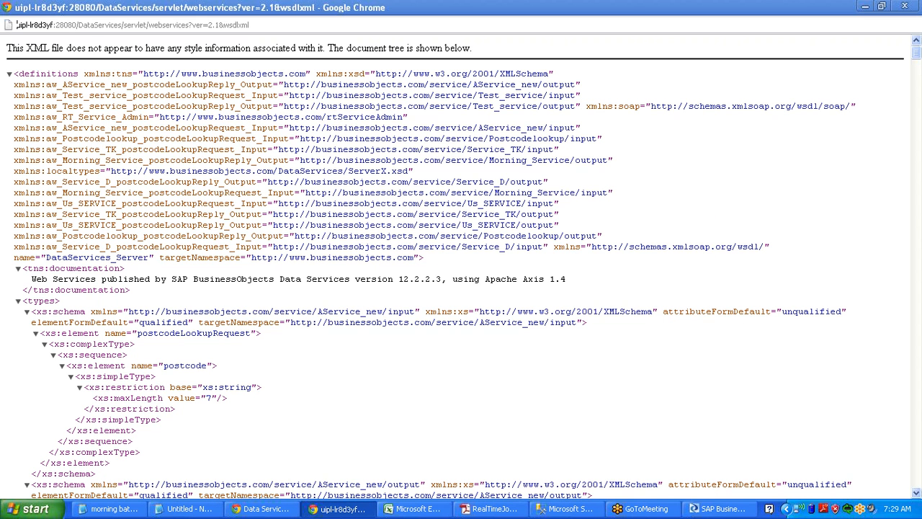
key("super+d")
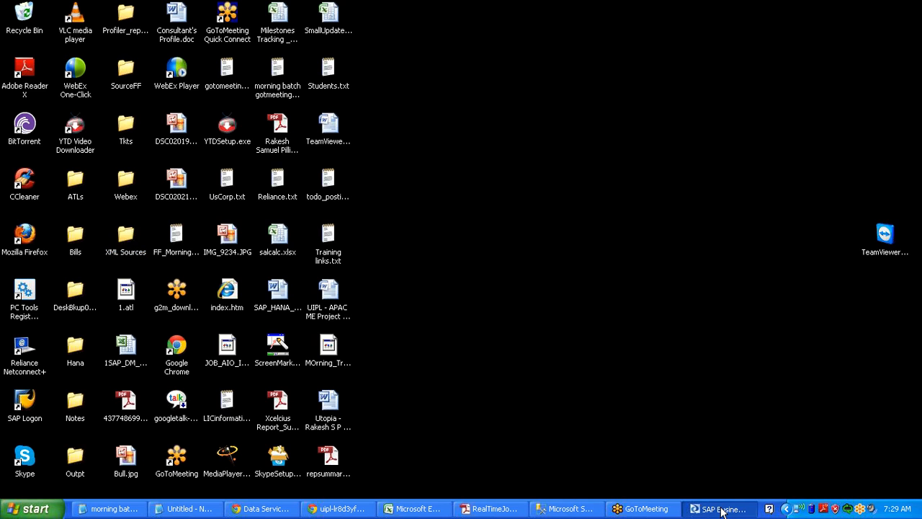
left_click(723, 510)
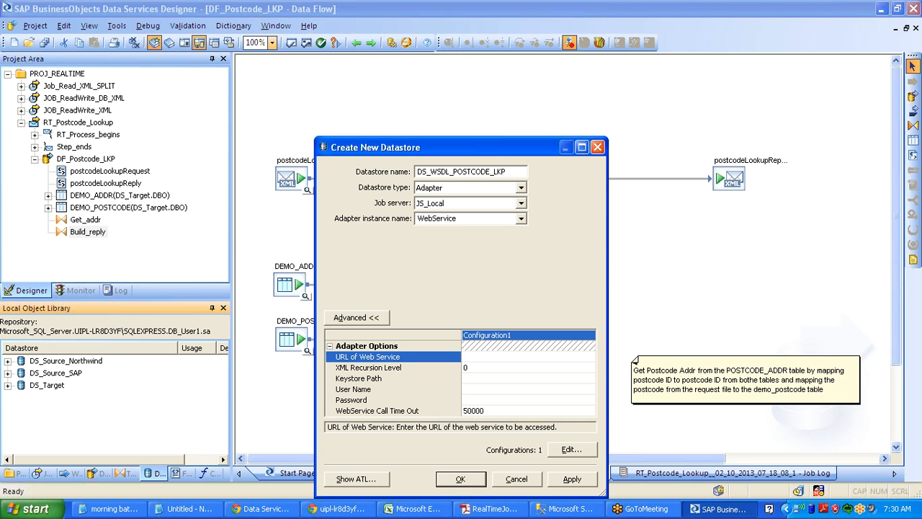
key("ctrl+v")
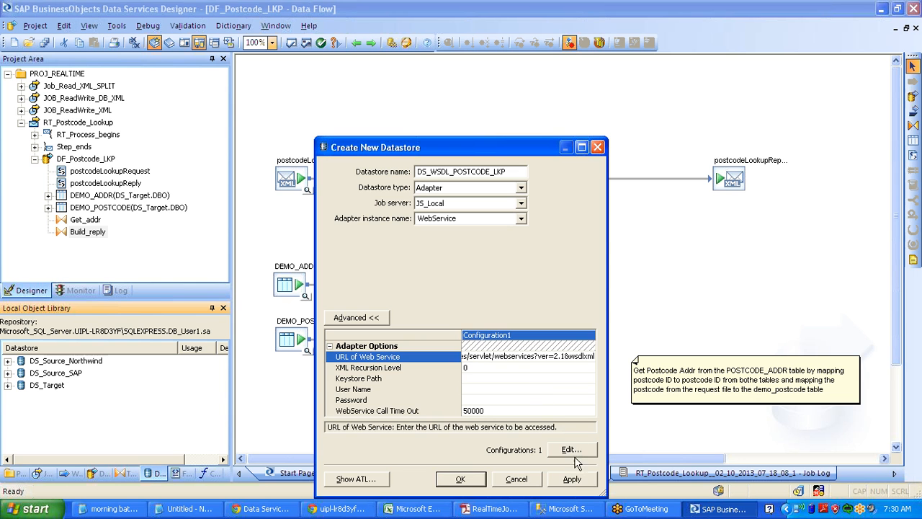
left_click(572, 479)
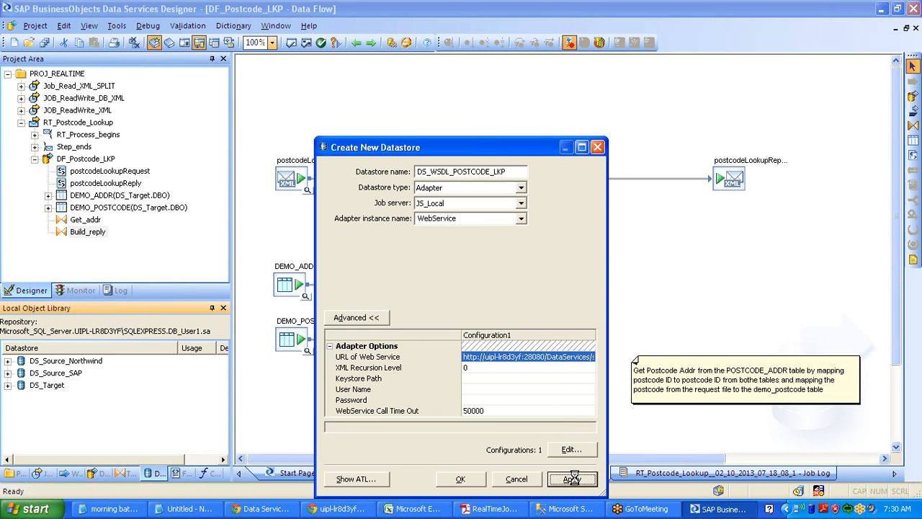
left_click(474, 482)
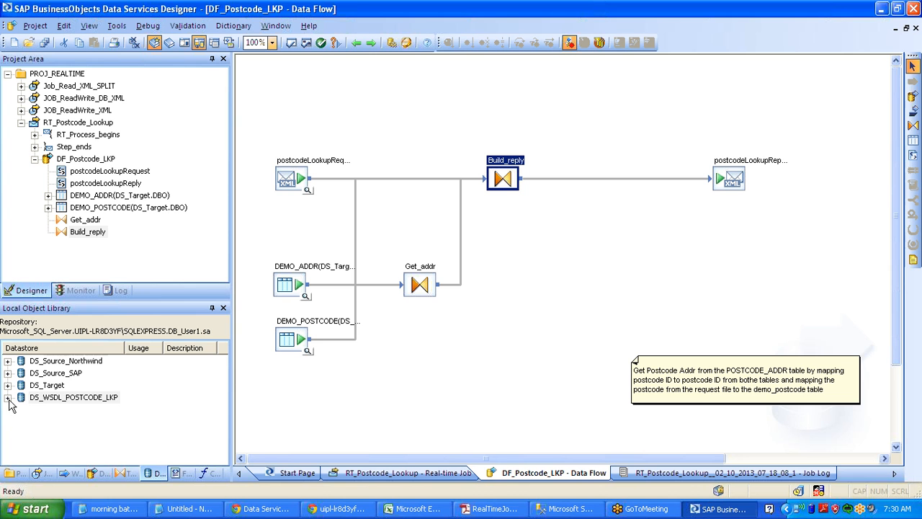
Step: Expand DS_WSDL_POSTCODE_LKP and DS_Target in the object library to compare the object types each datastore holds
left_click(47, 398)
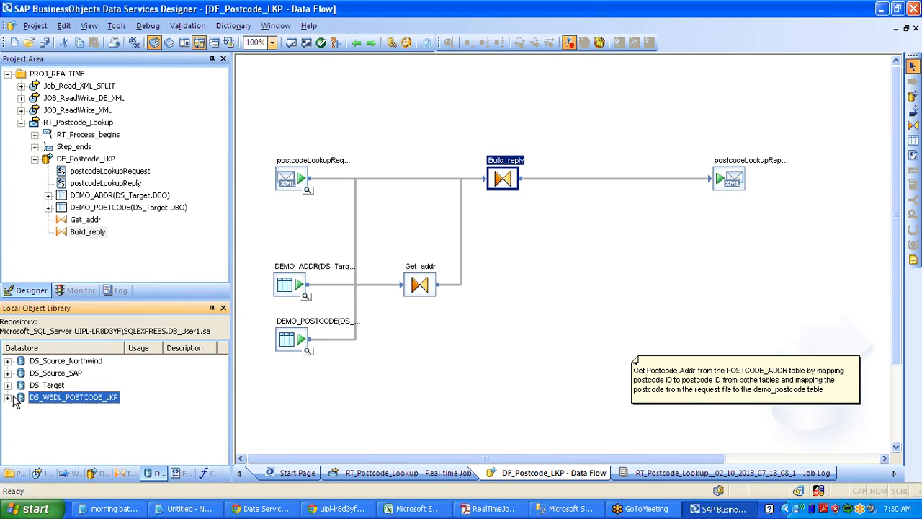
left_click(7, 399)
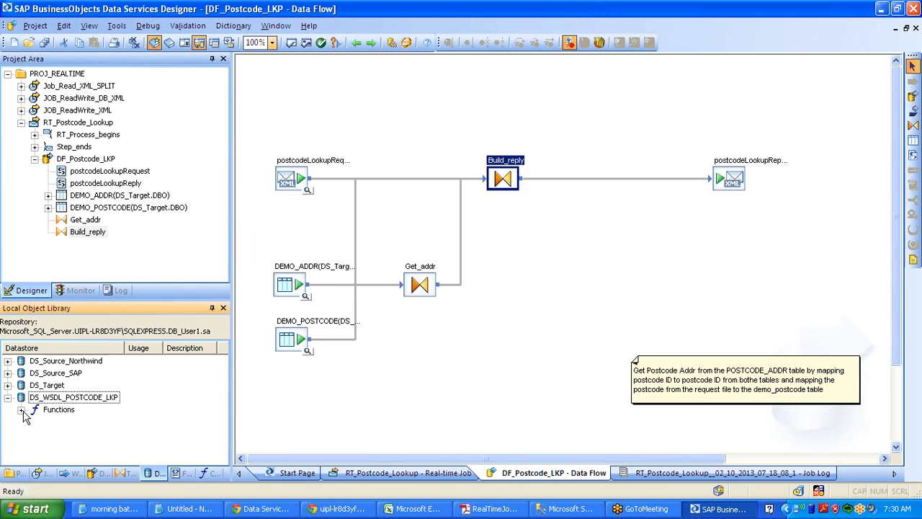
left_click(8, 386)
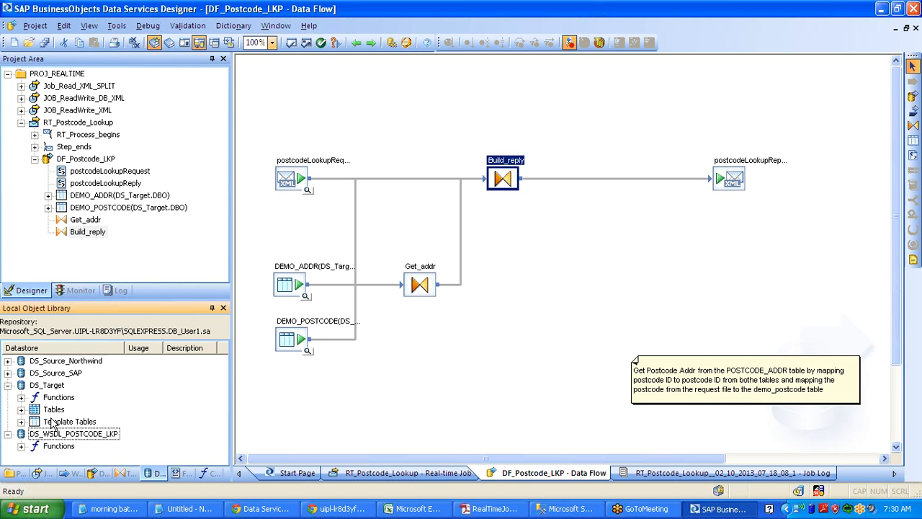
left_click(21, 446)
left_click(52, 446)
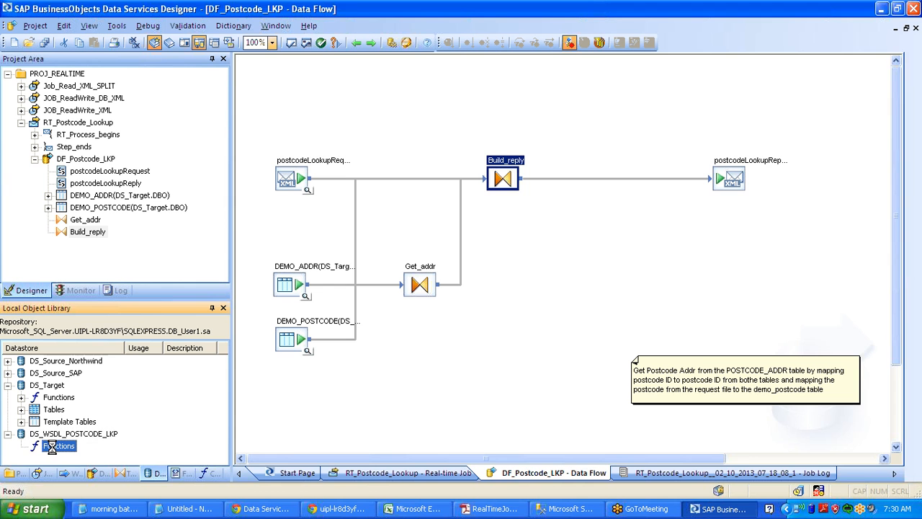
Step: Open the external metadata of DS_WSDL_POSTCODE_LKP, expand Real-time_Services and select Morning_Service
double_click(52, 447)
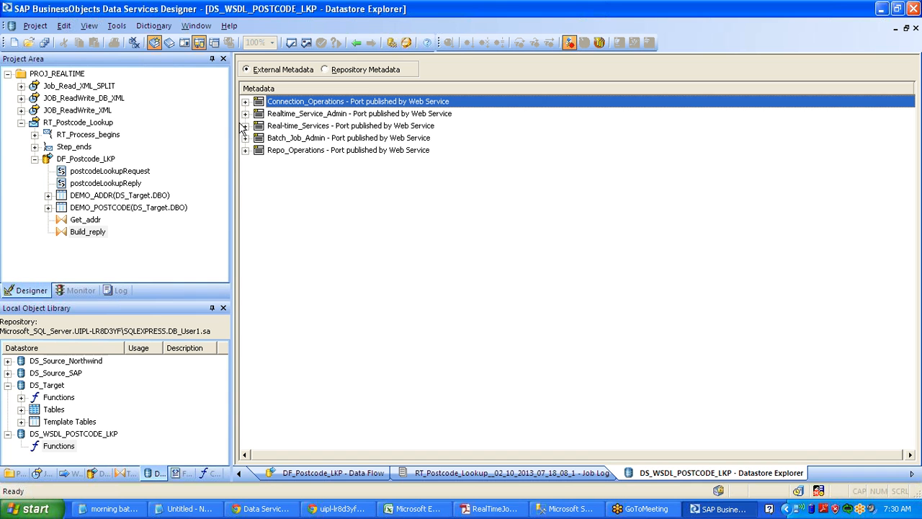
left_click(246, 128)
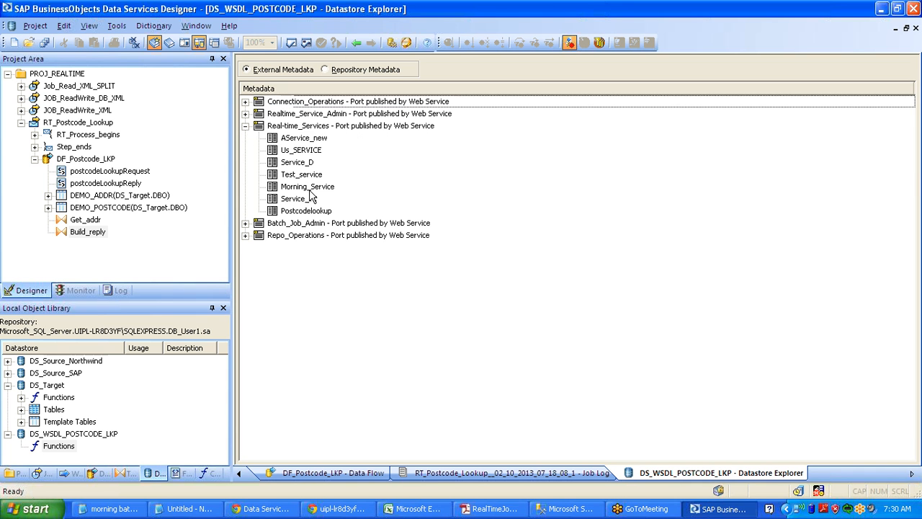
left_click(309, 192)
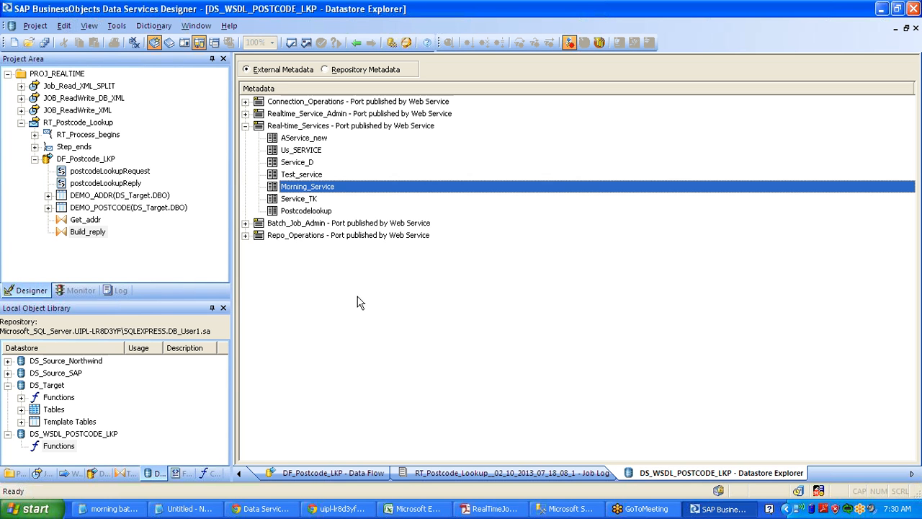
Step: Switch to the Management Console in Chrome, review the published web service operations and view the version 2.1 WSDL
left_click(311, 508)
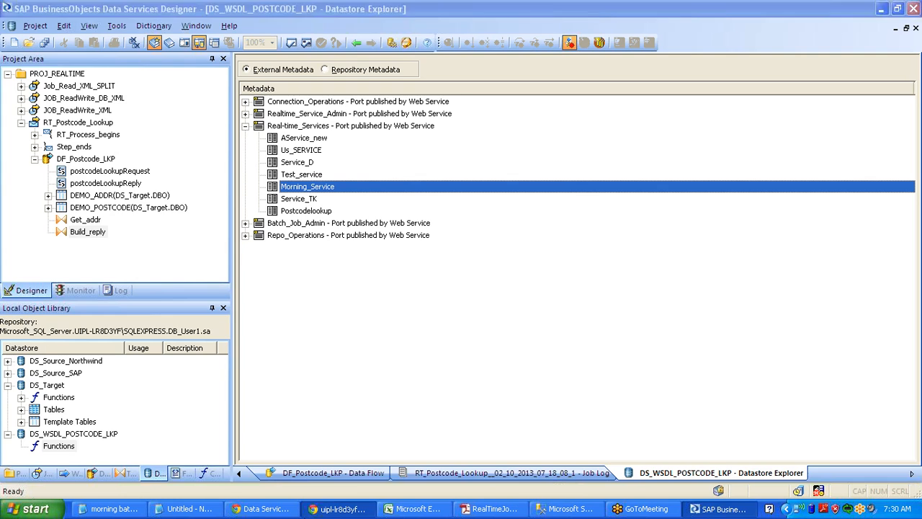
left_click(268, 509)
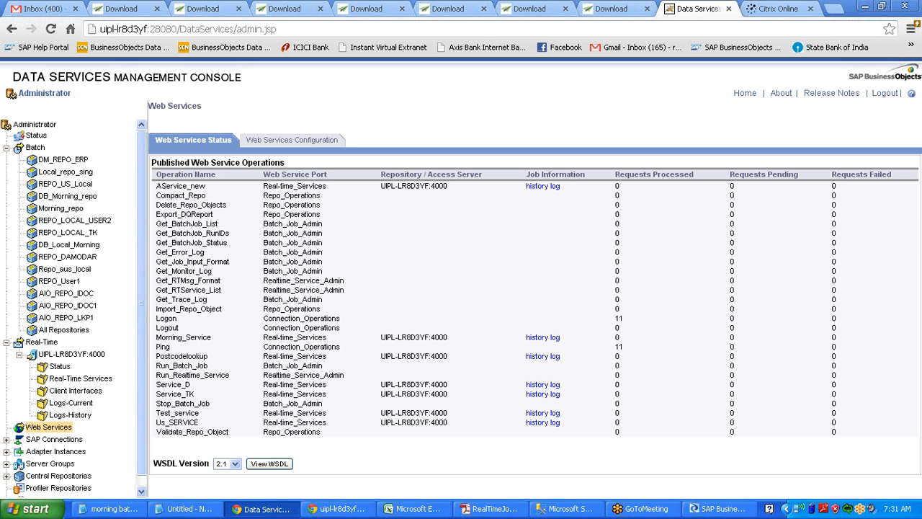
left_click(268, 464)
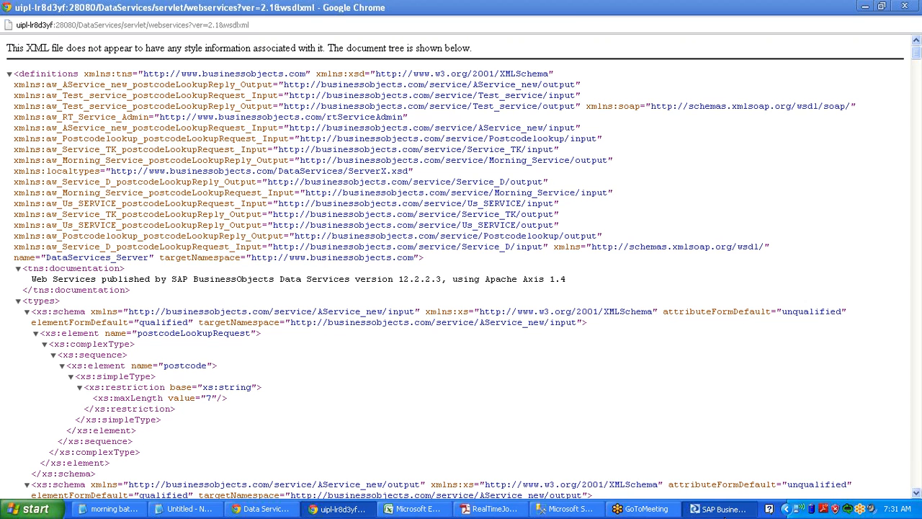
Step: Return to Designer and review the job server, adapter instance and adapter options of DS_WSDL_POSTCODE_LKP without changing them
left_click(721, 508)
left_click(94, 433)
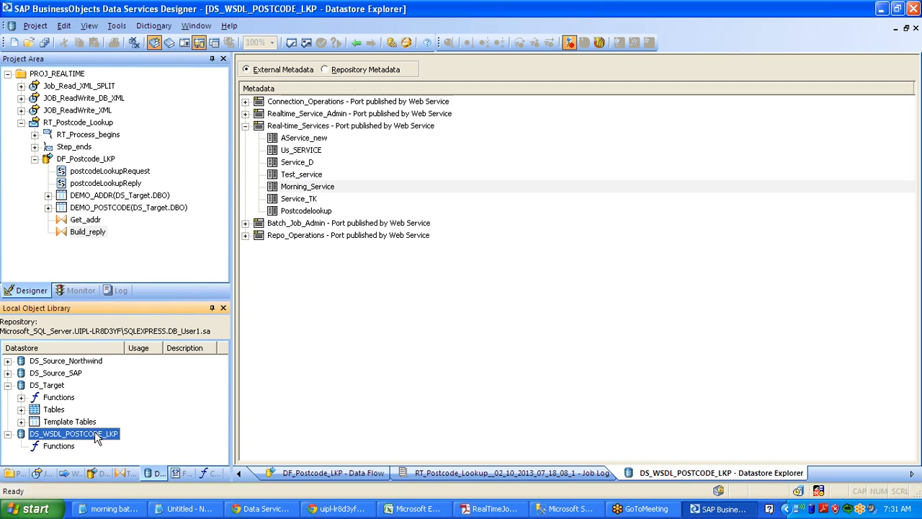
right_click(93, 433)
left_click(160, 137)
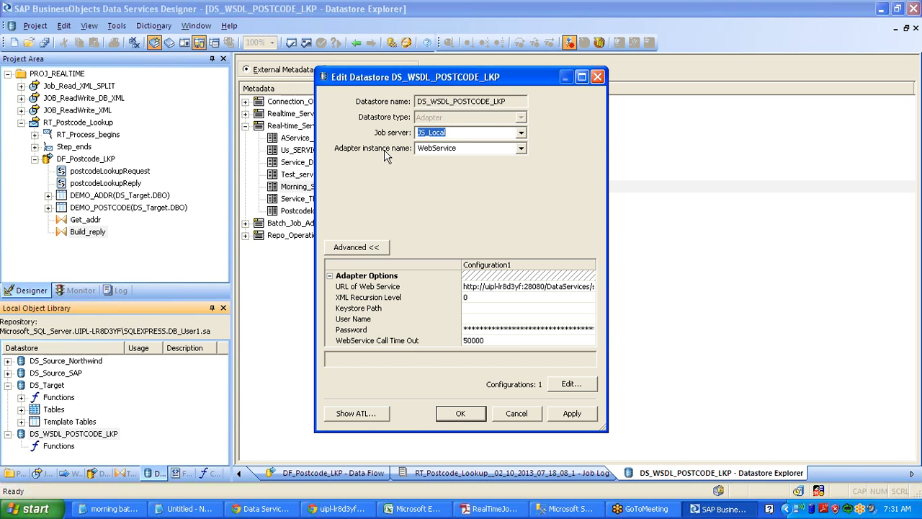
double_click(469, 147)
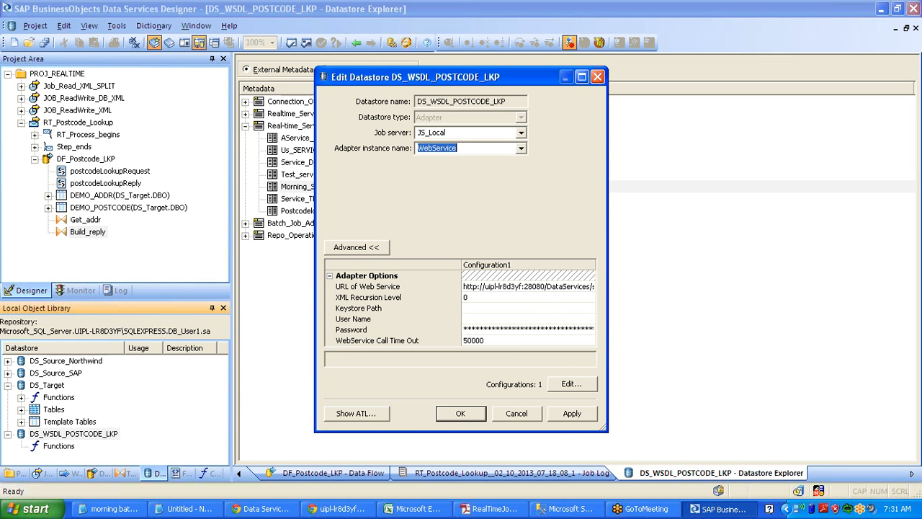
left_click(518, 414)
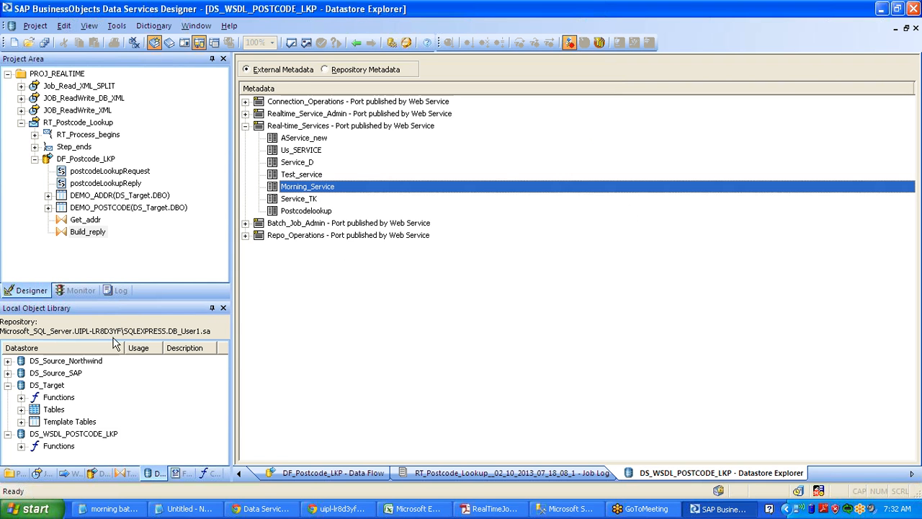
Step: Import Morning_Service from the Real-time_Services metadata and select it under the Functions of DS_WSDL_POSTCODE_LKP in the object library
right_click(320, 188)
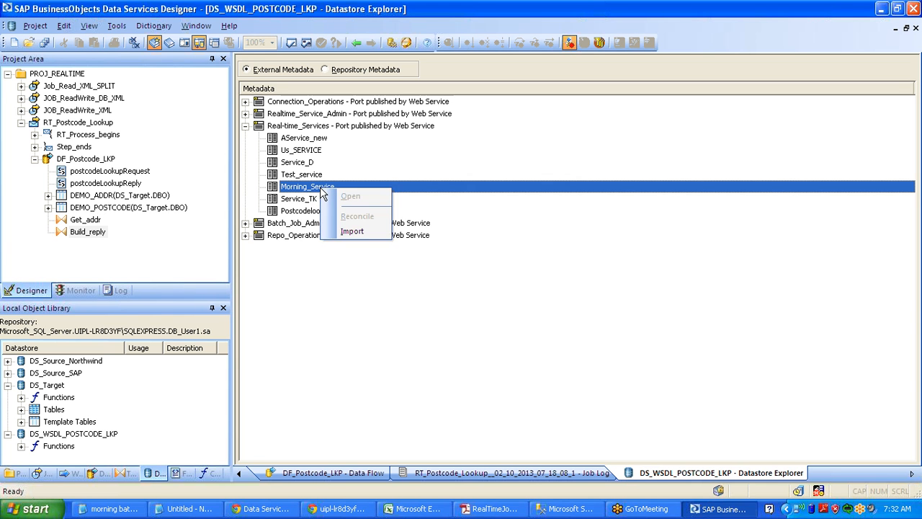
left_click(371, 235)
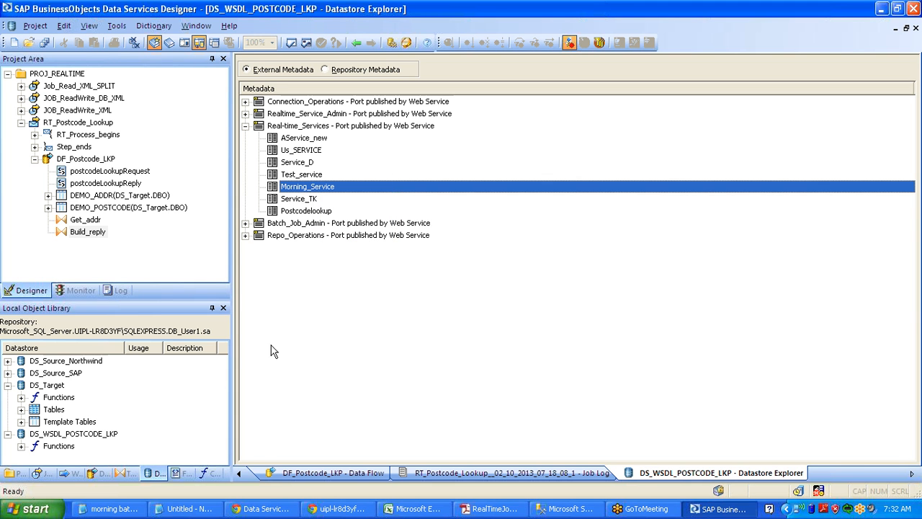
left_click(21, 446)
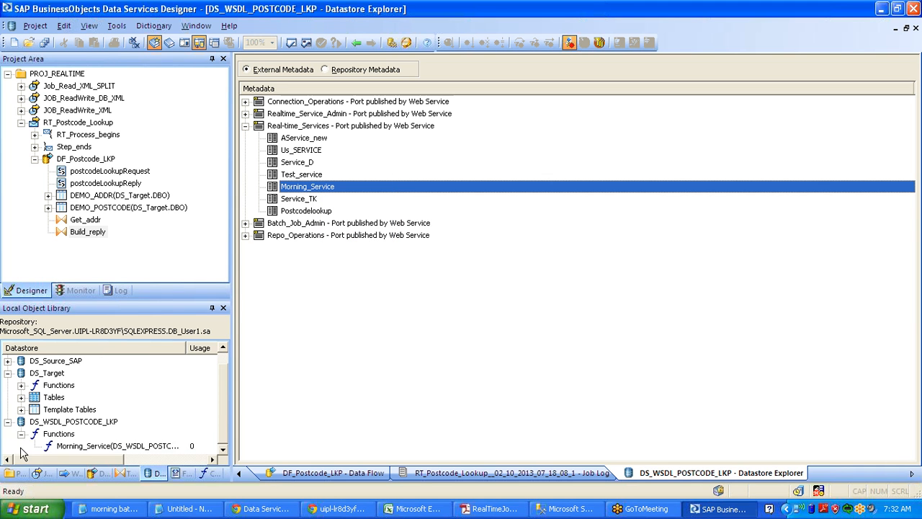
left_click(72, 448)
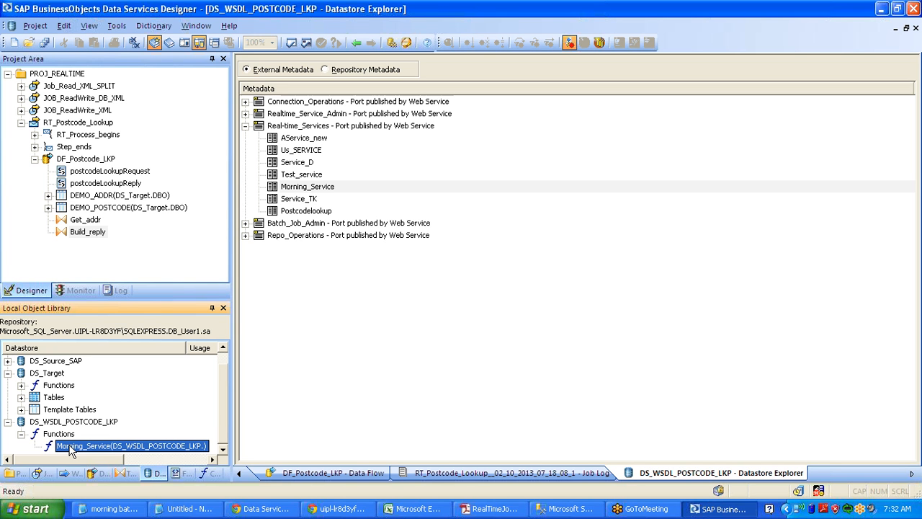
left_click(326, 186)
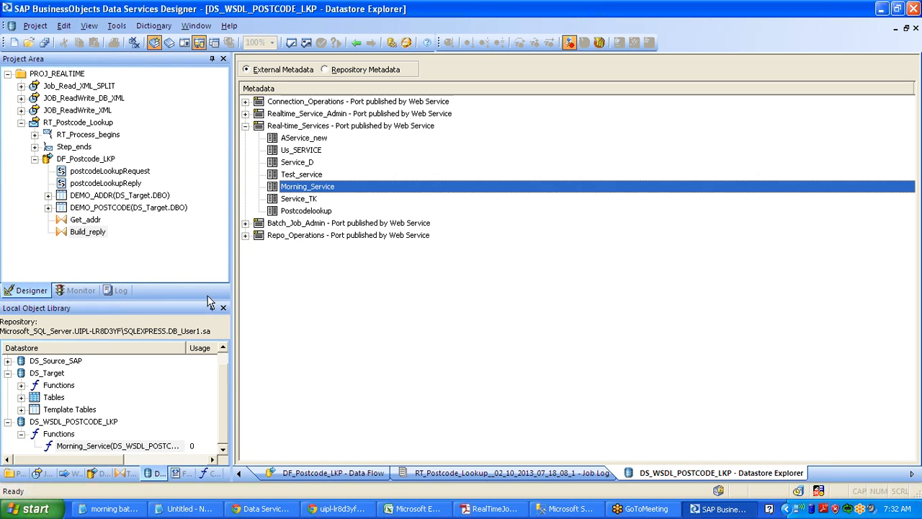
left_click(92, 448)
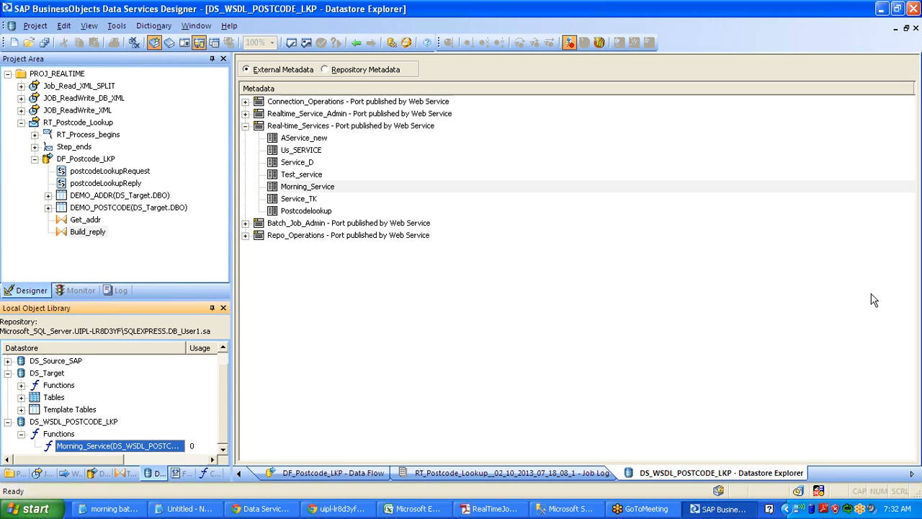
Step: Collapse DF_Postcode_LKP and the RT_Postcode_Lookup job in the project tree
left_click(34, 159)
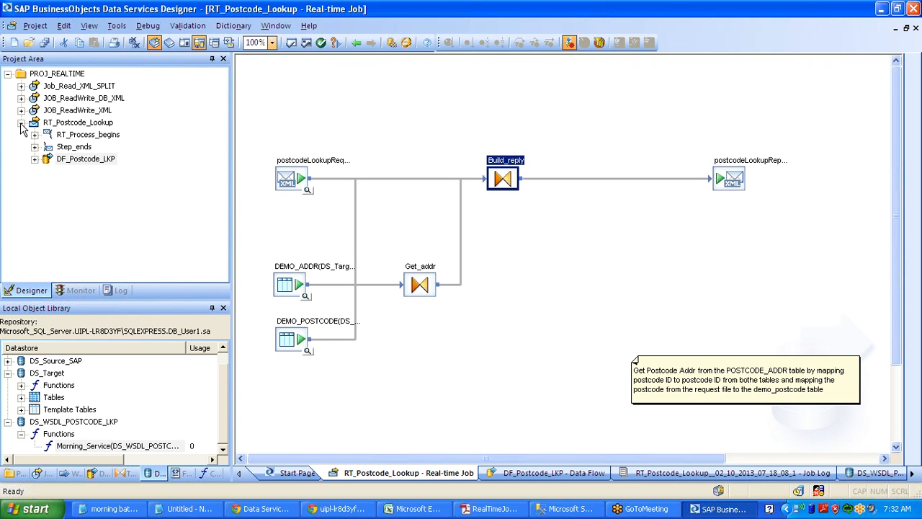
left_click(21, 123)
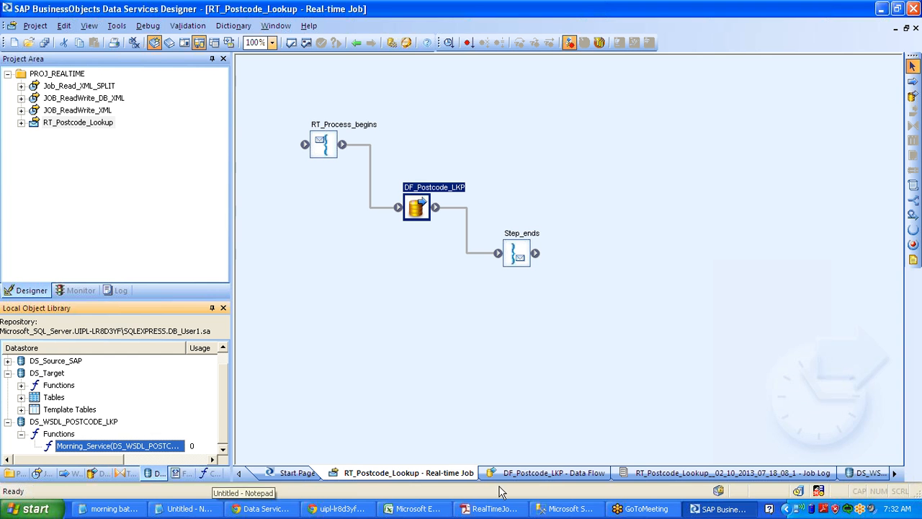
Step: Switch to RealTimeJob1.pdf in Adobe Reader and look through the guide from the get_addresses query to Configuring the Real-time Service
left_click(496, 509)
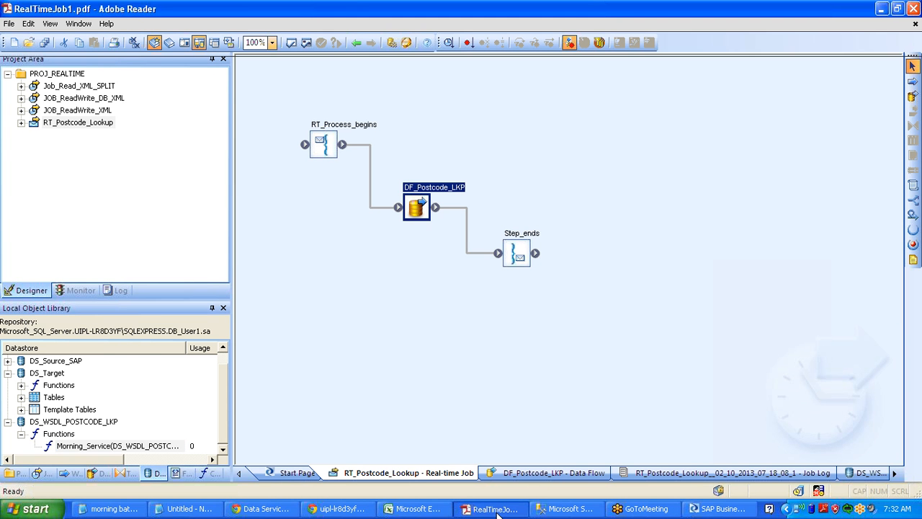
scroll(920, 326, "down", 15)
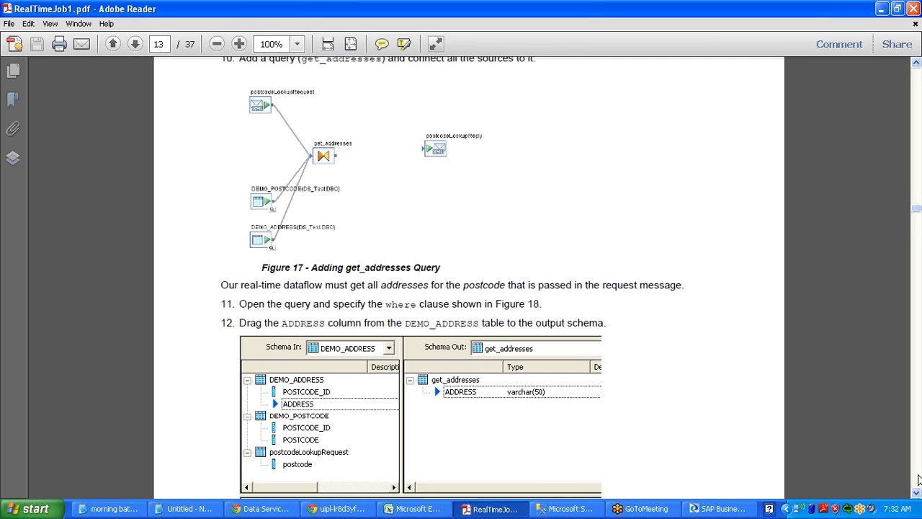
scroll(918, 479, "down", 15)
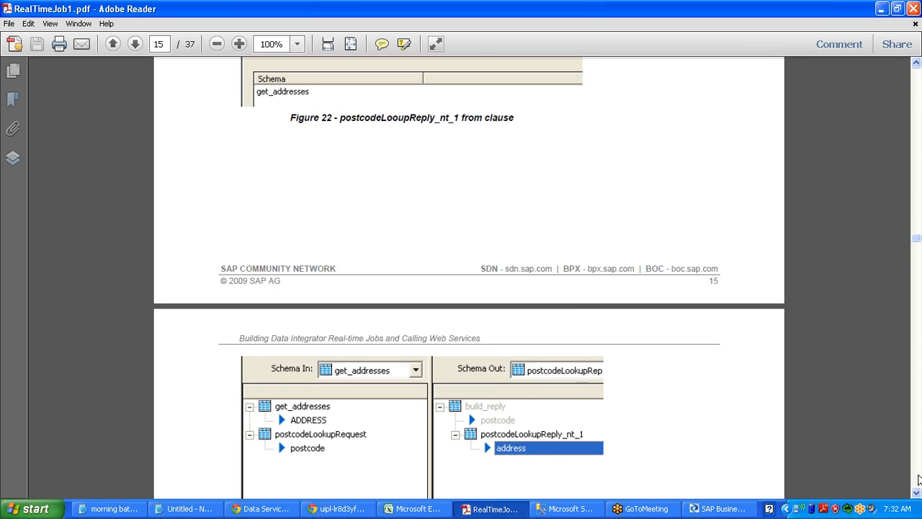
scroll(918, 479, "down", 15)
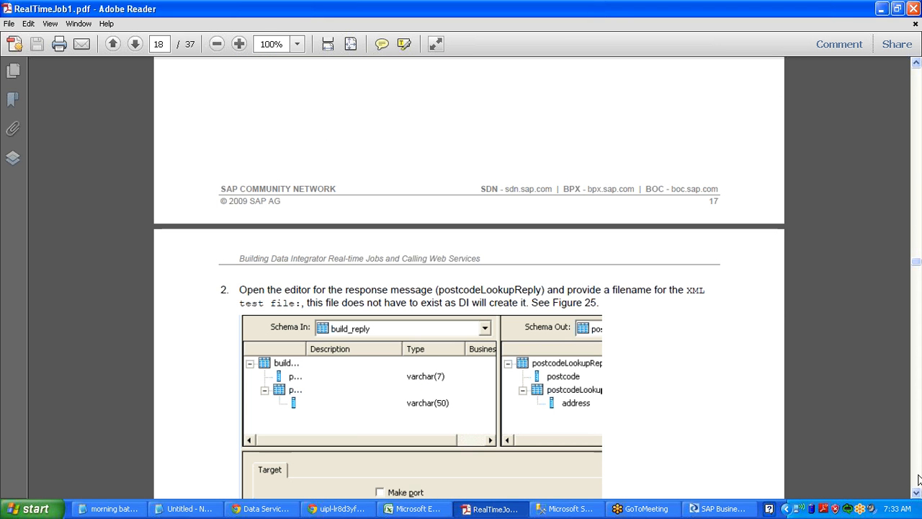
scroll(920, 479, "down", 8)
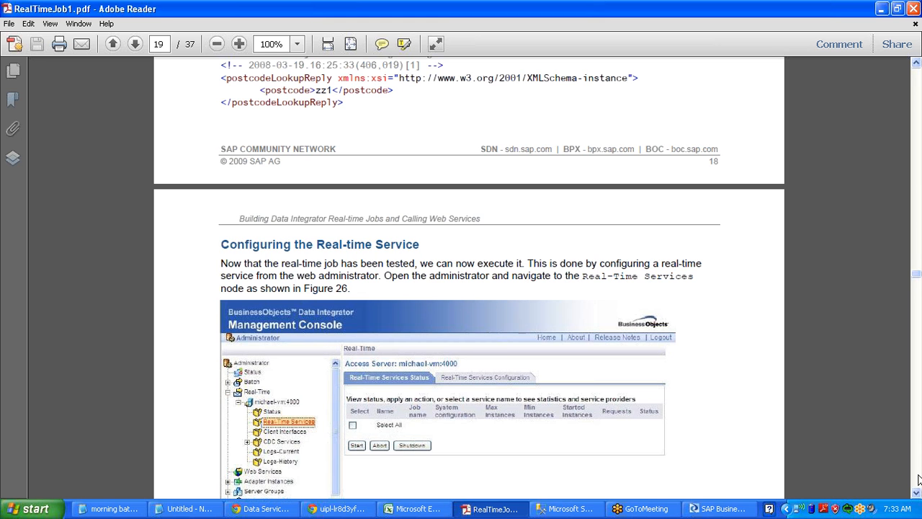
Step: Review the RealTimeJob1.pdf pages on configuring and starting the real-time service and importing the web service function
scroll(919, 479, "down", 8)
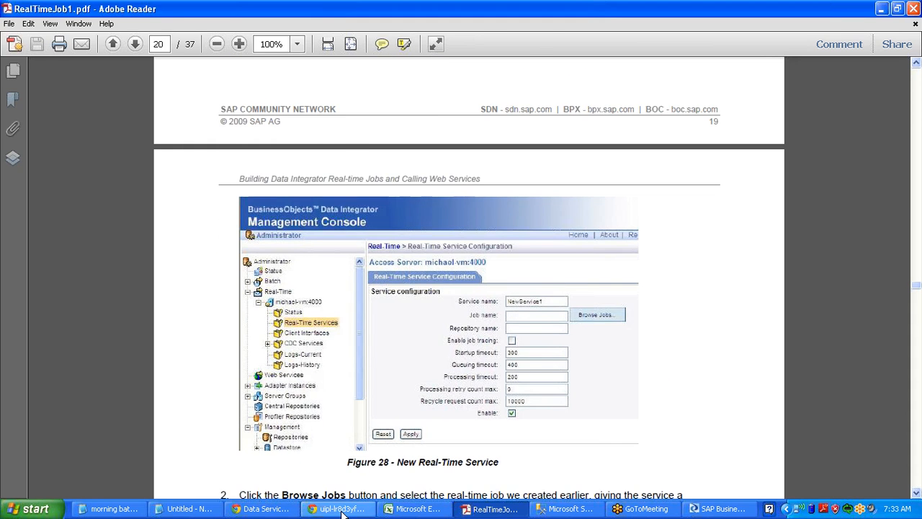
left_click(342, 512)
left_click(869, 6)
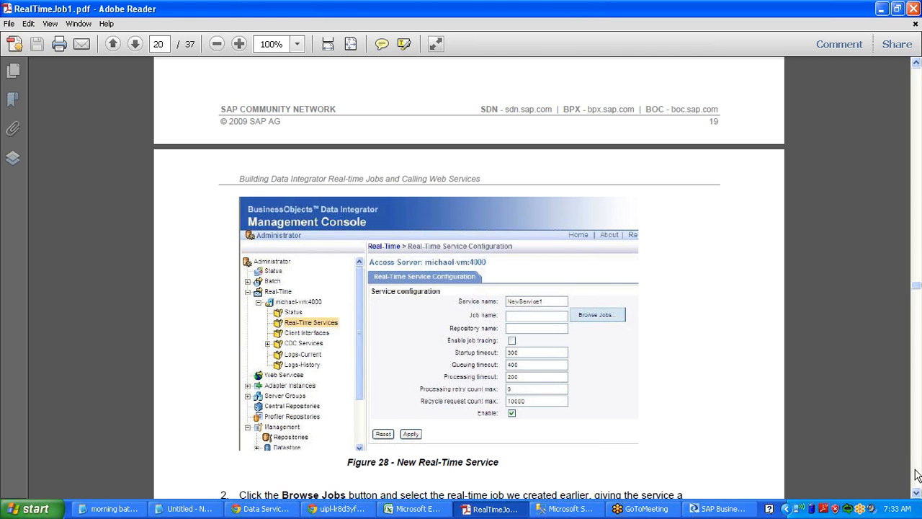
scroll(917, 474, "down", 5)
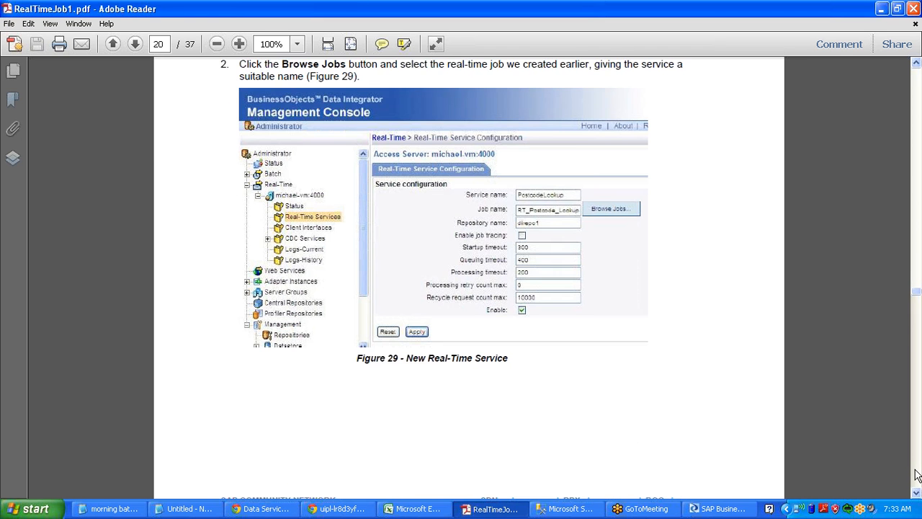
scroll(916, 474, "down", 5)
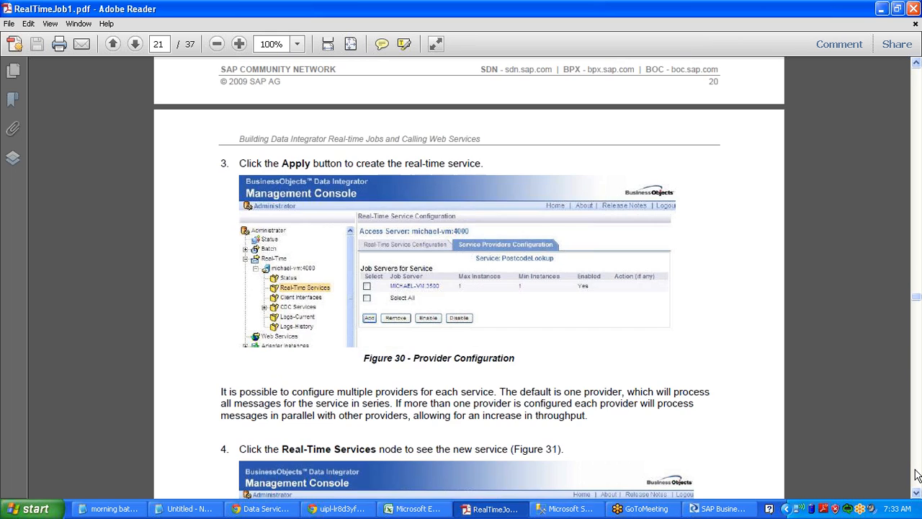
scroll(916, 474, "down", 5)
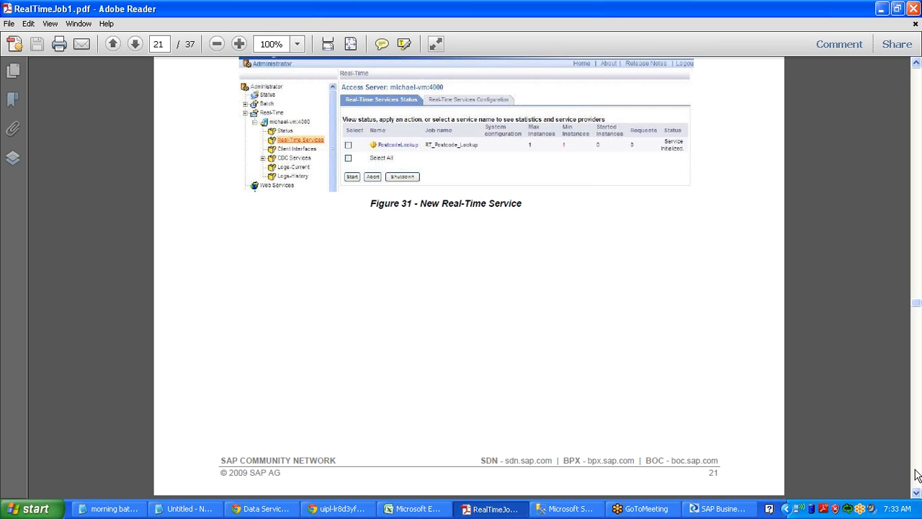
scroll(916, 474, "down", 5)
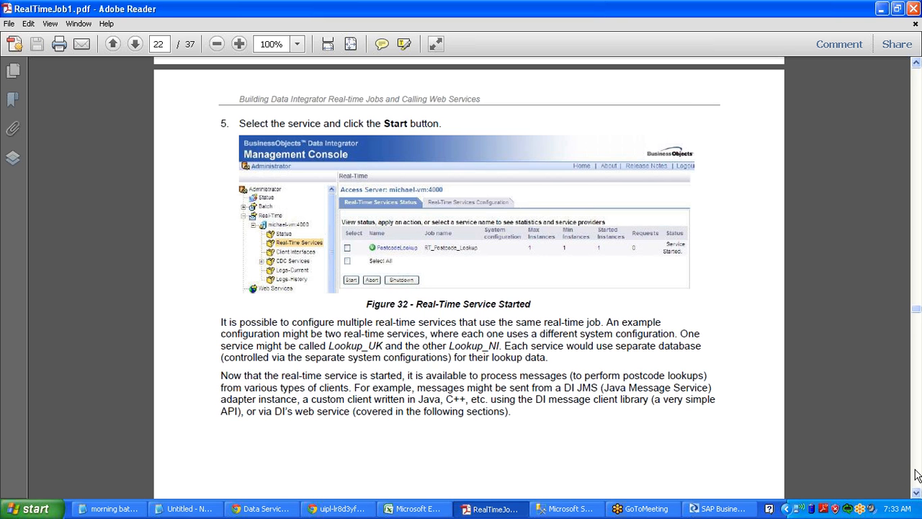
scroll(917, 474, "down", 10)
scroll(917, 474, "down", 5)
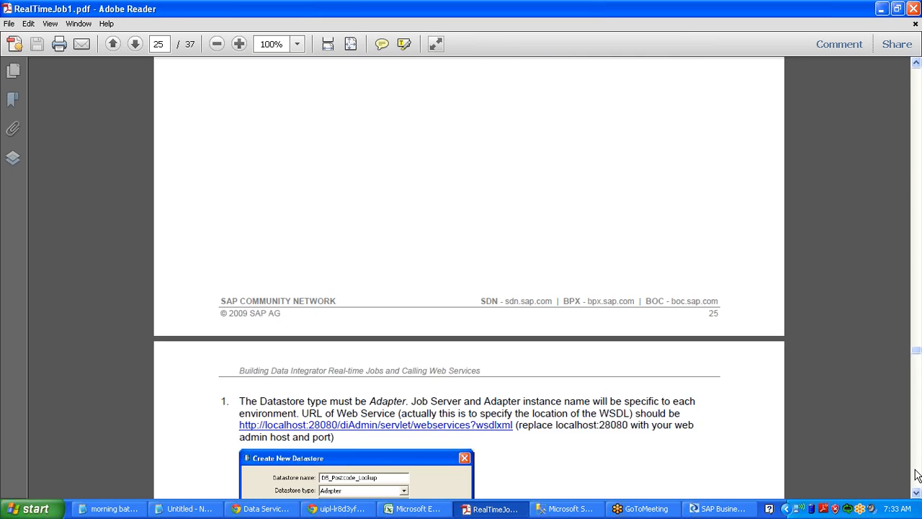
scroll(916, 474, "down", 5)
scroll(916, 474, "down", 5)
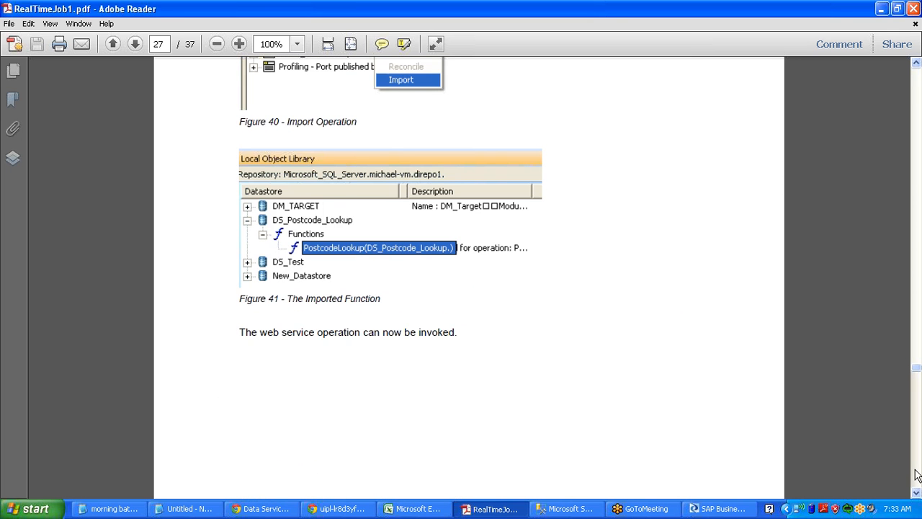
Step: Review the guide's section on building a batch job to call a web service, up to selecting the postcodeLookup function
left_click(916, 475)
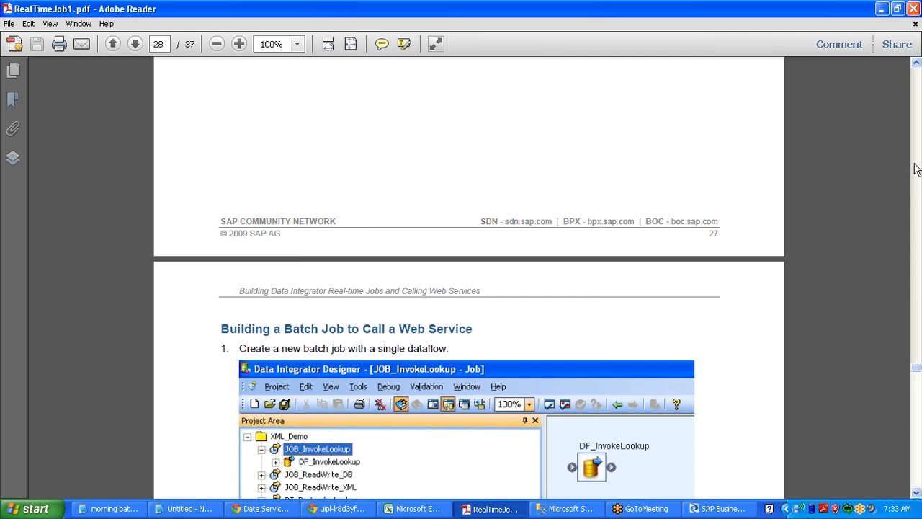
left_click(916, 173)
left_click(917, 485)
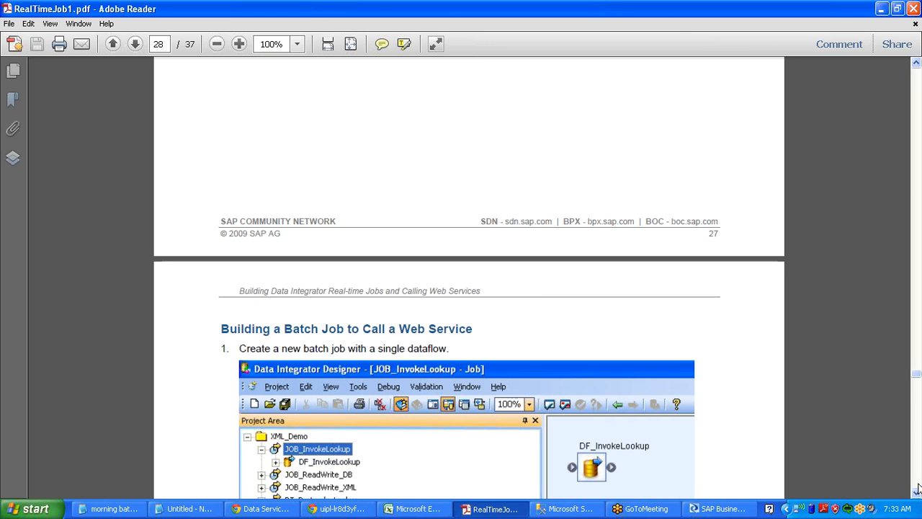
left_click(917, 485)
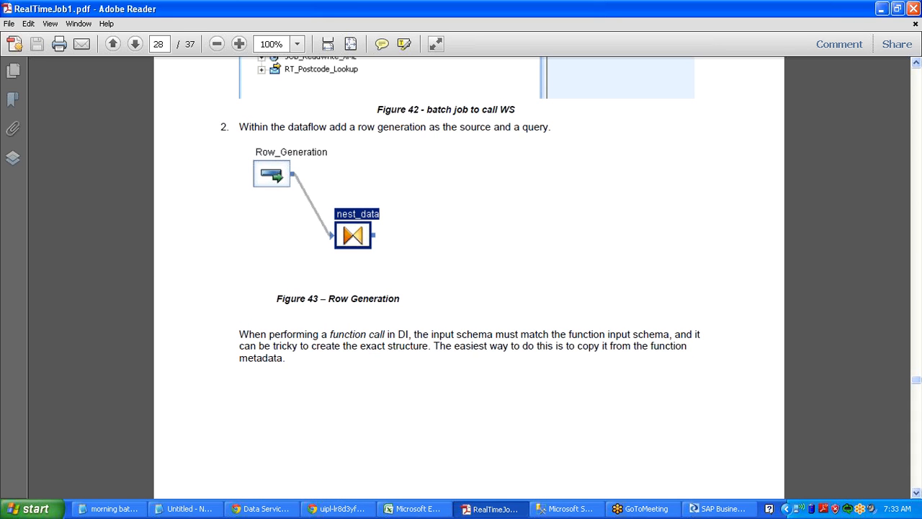
left_click(920, 474)
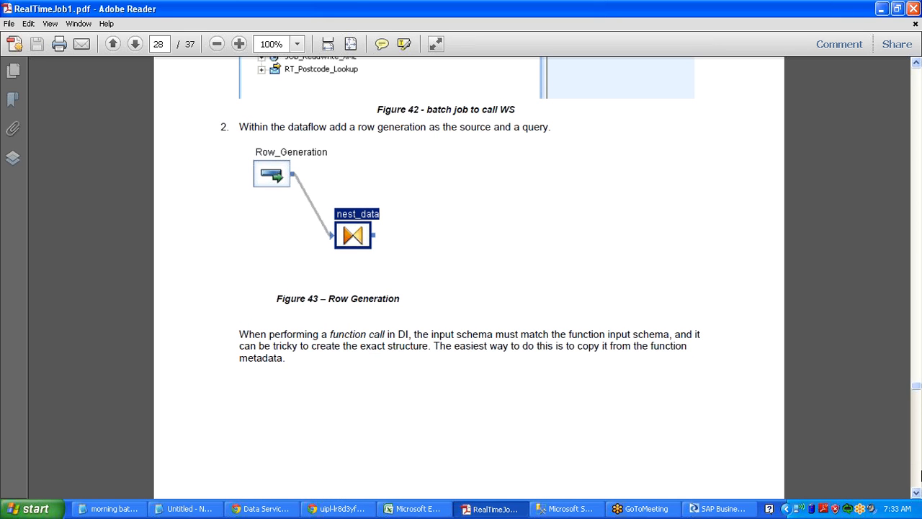
left_click(920, 475)
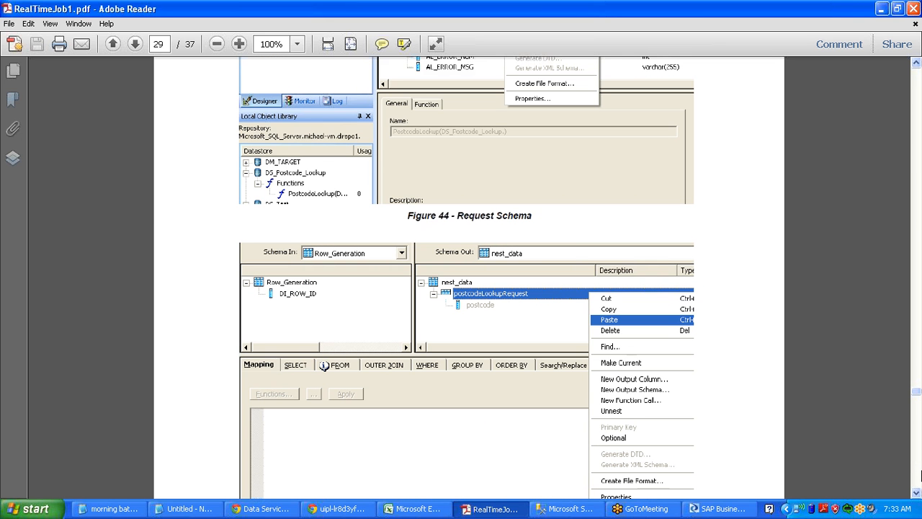
left_click(920, 476)
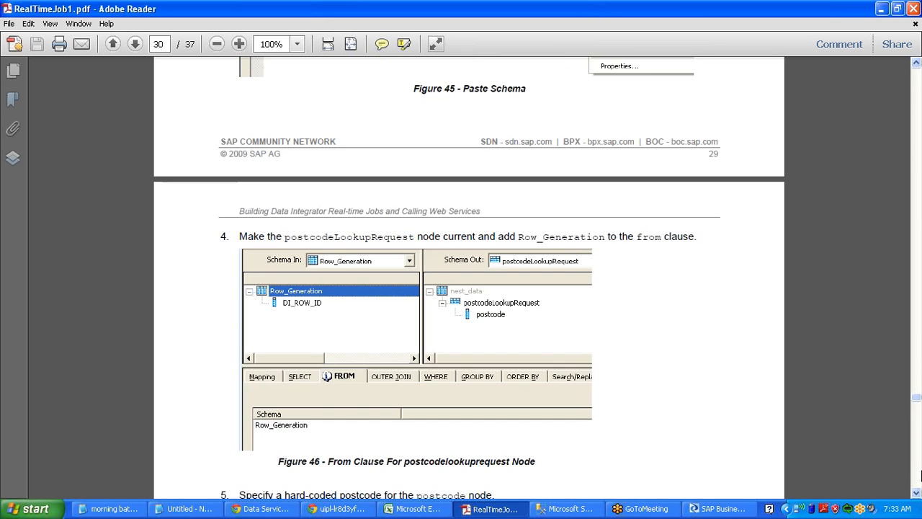
left_click(920, 476)
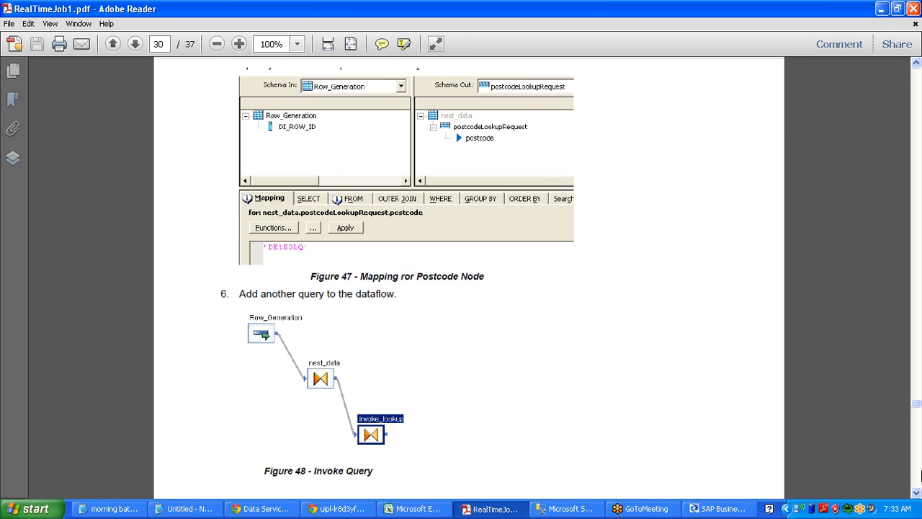
left_click(920, 475)
left_click(920, 475)
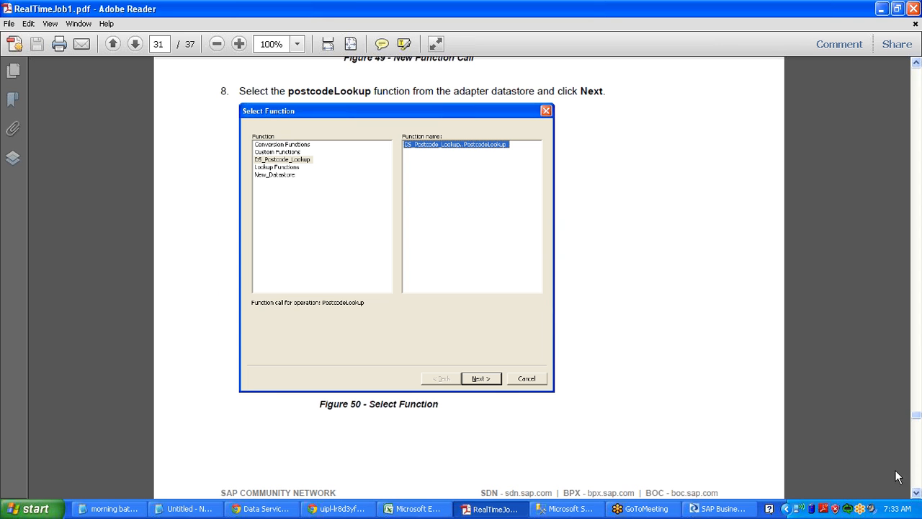
Step: Switch to Data Services Designer and create a batch job named Job_Invoke_LKP in the PROJ_REALTIME project
left_click(882, 10)
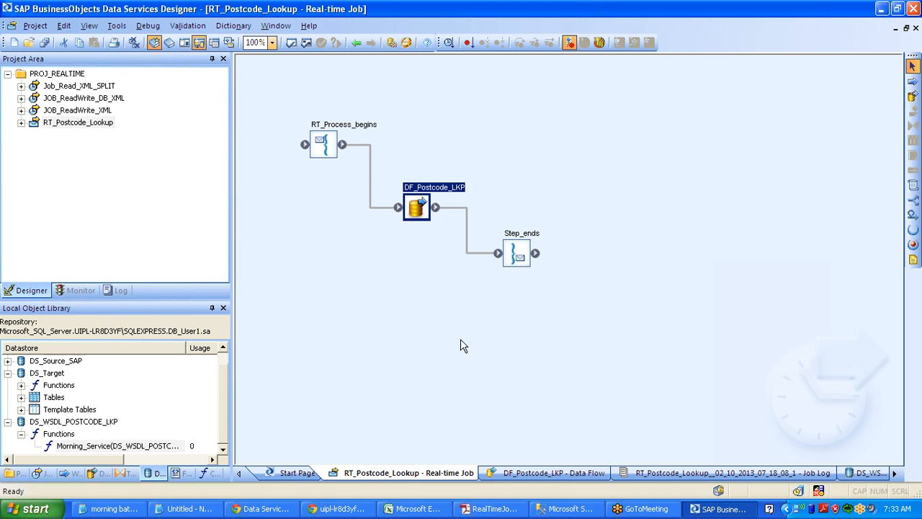
right_click(58, 74)
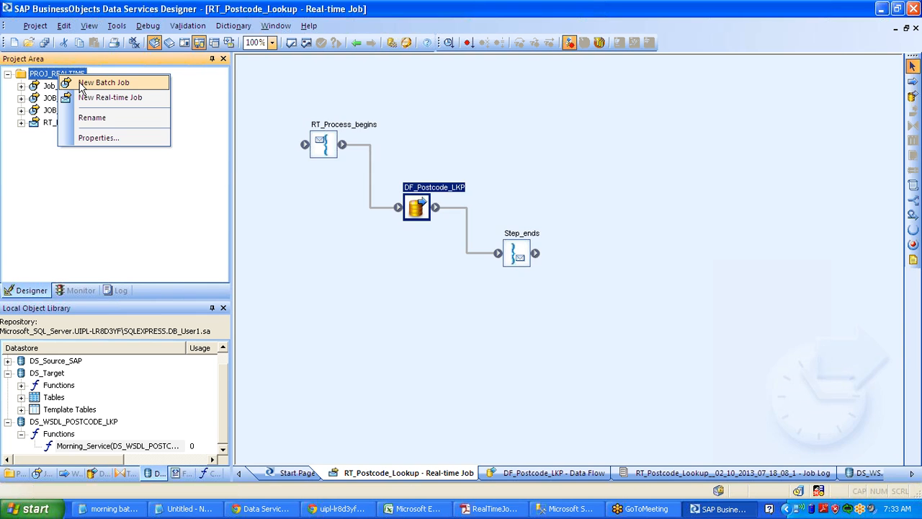
left_click(81, 85)
type("Job_In")
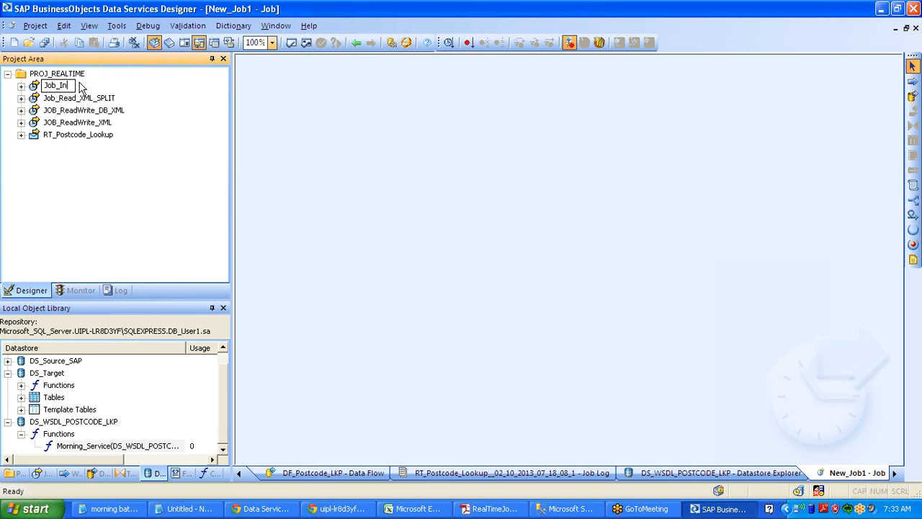
type("voke_LKP")
left_click(342, 142)
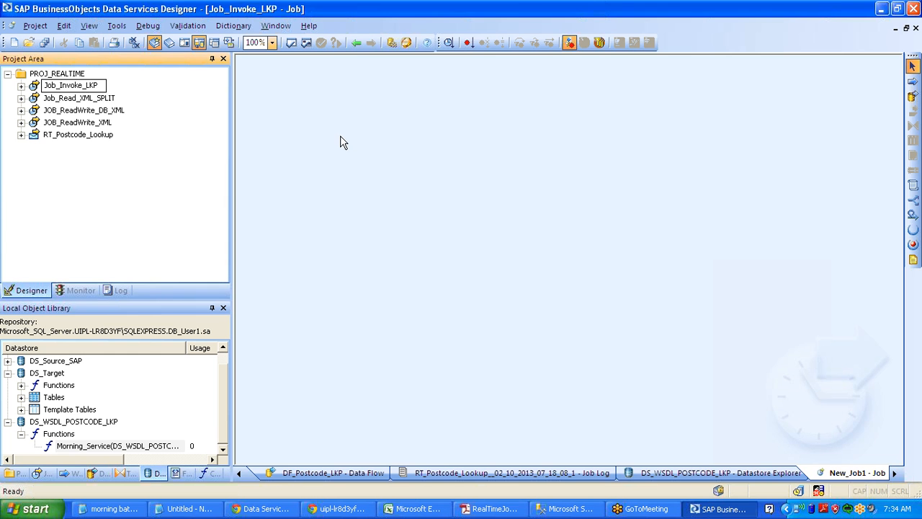
Step: Add a data flow named DF_Invoke_LKP to the Job_Invoke_LKP job and open it
left_click(913, 97)
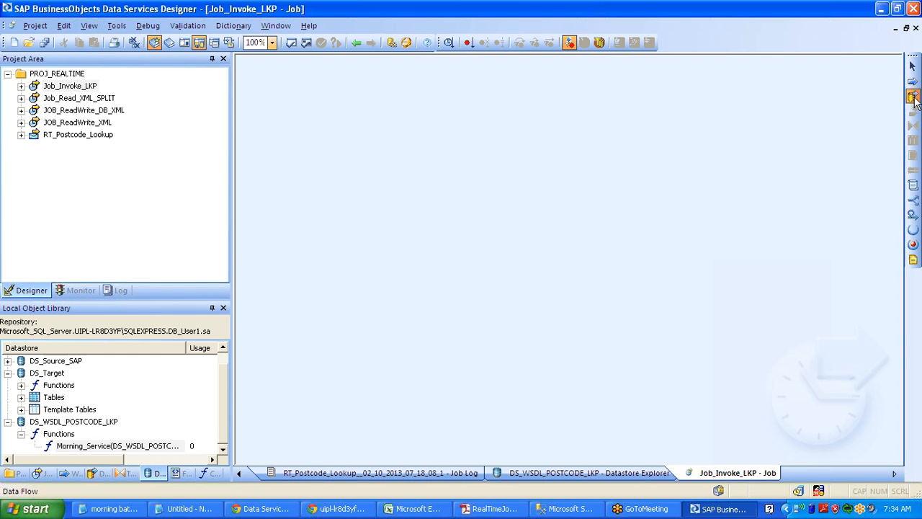
left_click(455, 188)
type("DF_I")
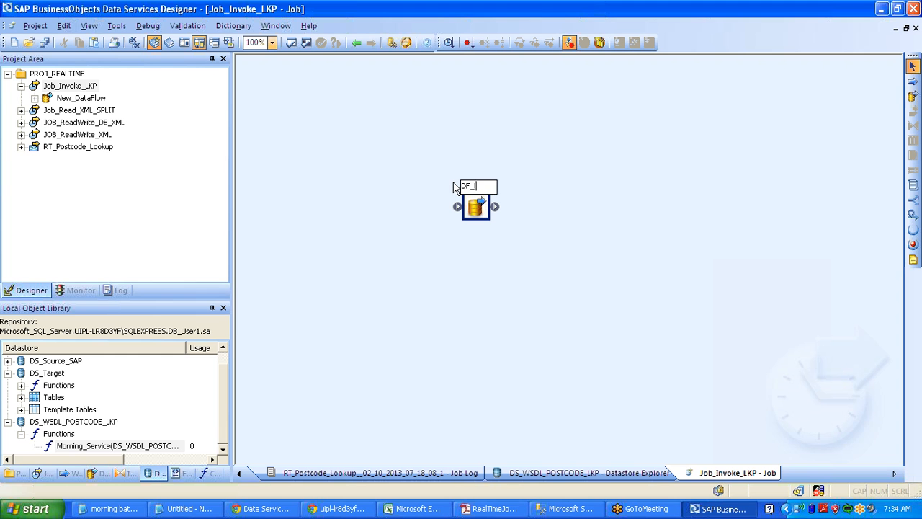
type("nvoke_LKP")
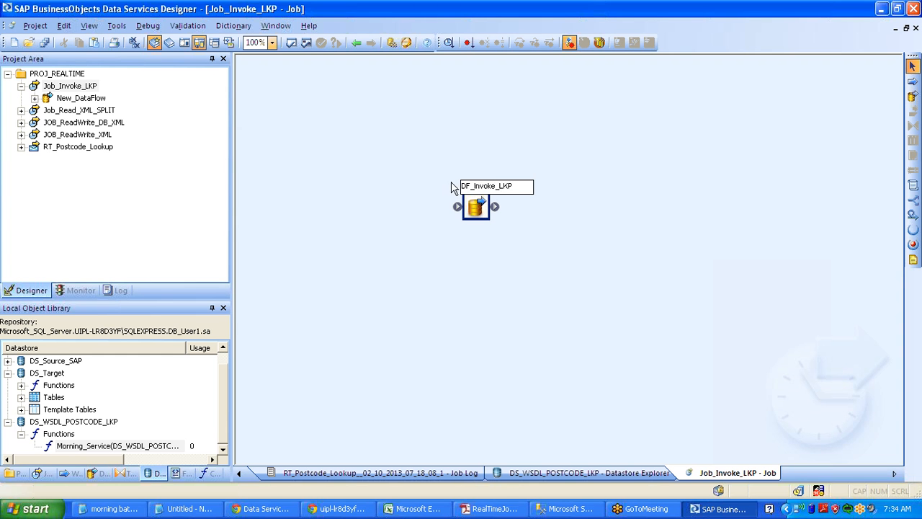
left_click(528, 164)
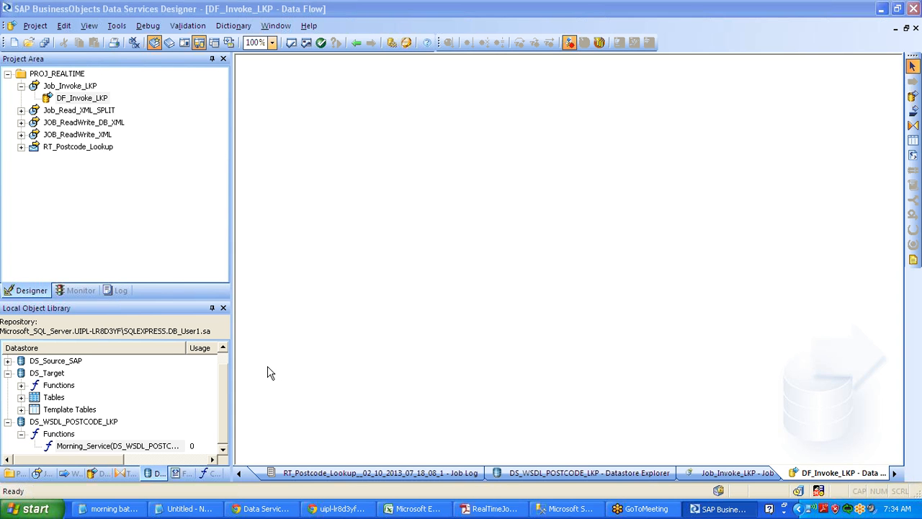
Step: Place a Row_Generation platform transform in the DF_Invoke_LKP data flow as the source, keeping its default name
left_click(72, 475)
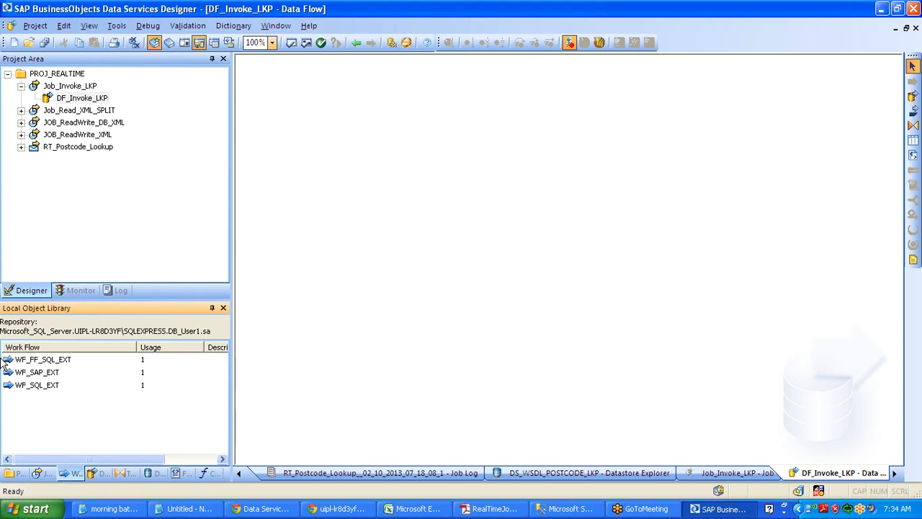
left_click(118, 473)
left_click(8, 385)
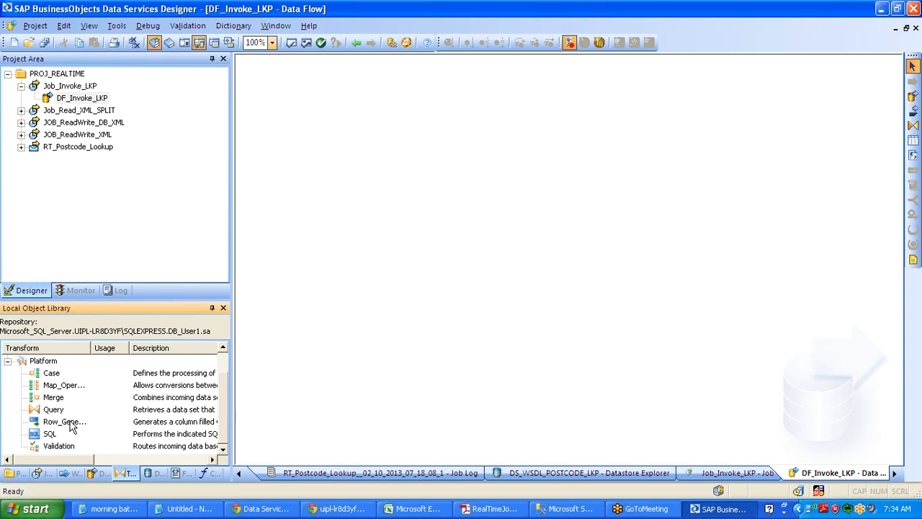
left_click_drag(70, 426, 291, 173)
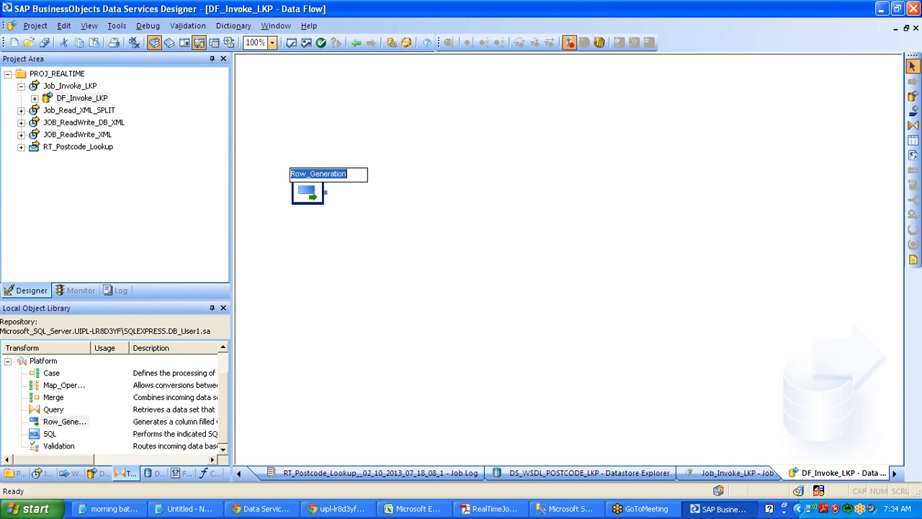
left_click(442, 178)
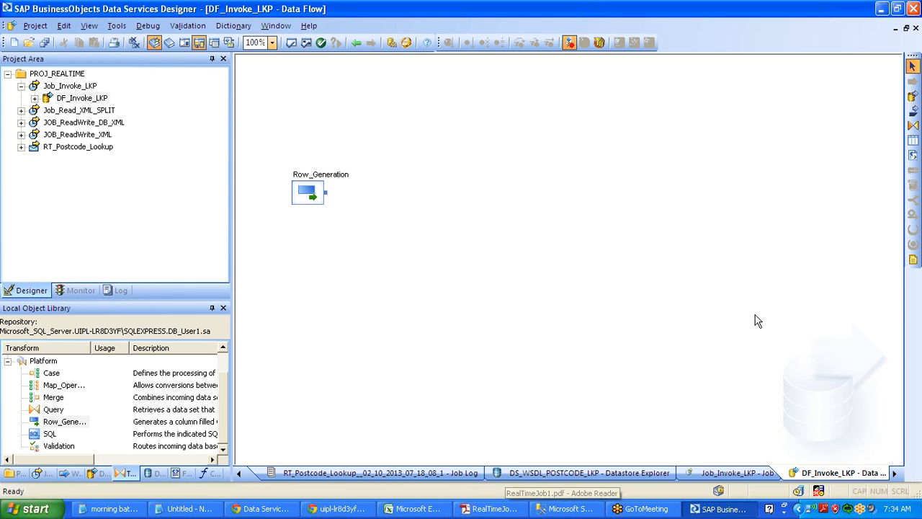
Step: Add a query named get_postcode to the data flow and connect Row_Generation to it
left_click(914, 127)
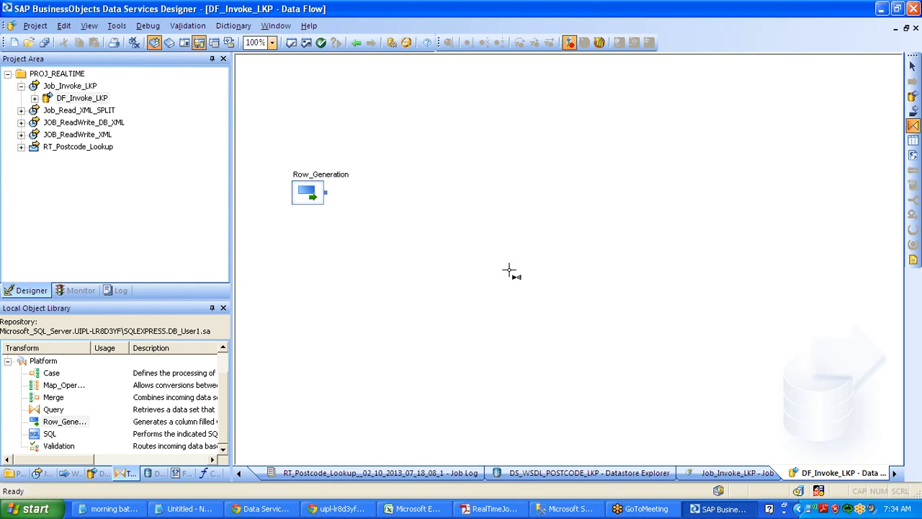
left_click(378, 229)
type("get_")
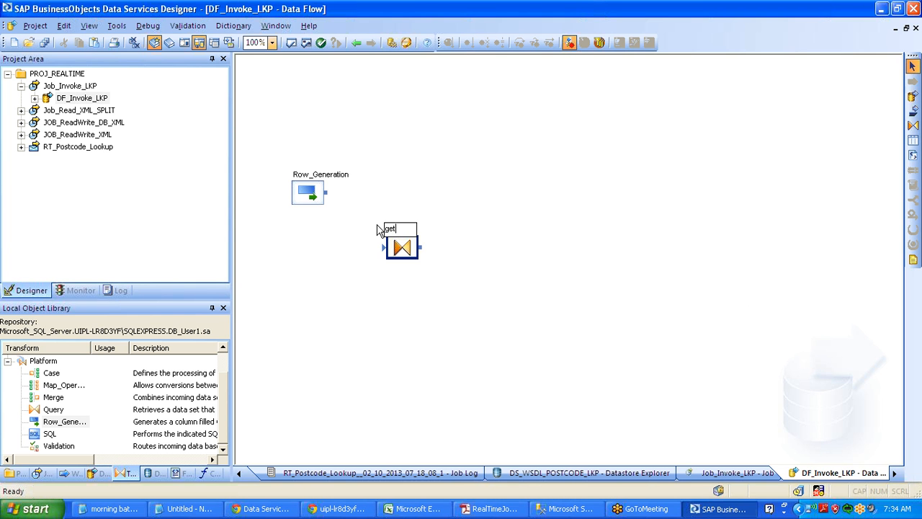
type("postcode")
left_click(376, 221)
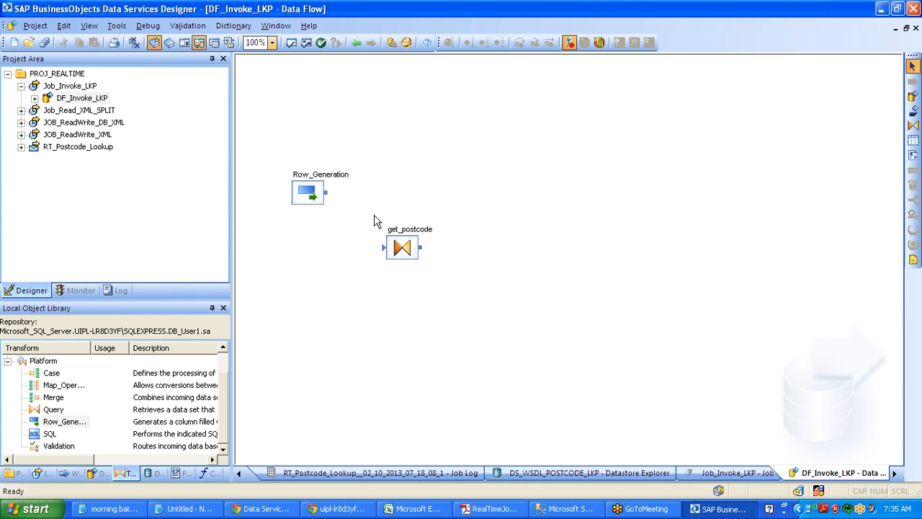
left_click_drag(328, 193, 407, 262)
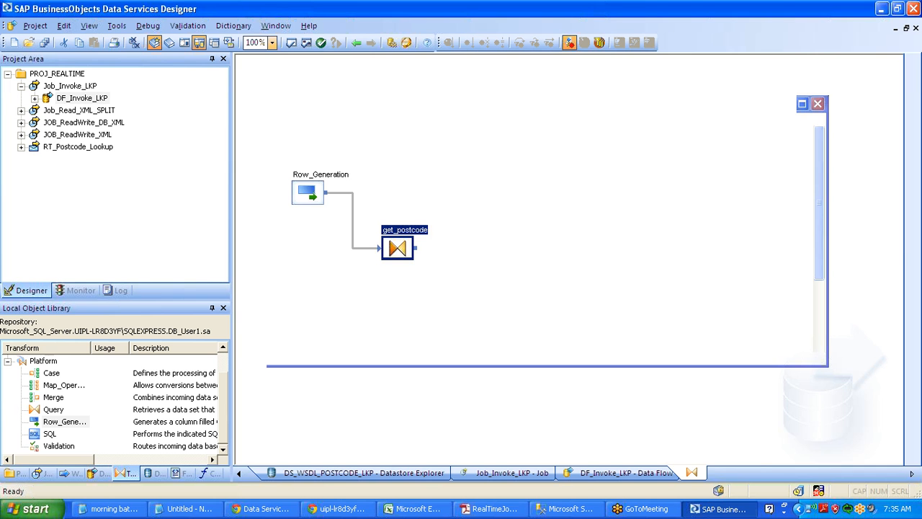
Step: Copy the postcodeLookupRequest schema from the Morning_Service function in DS_WSDL_POSTCODE_LKP into the output schema of the get_postcode query
left_click(179, 473)
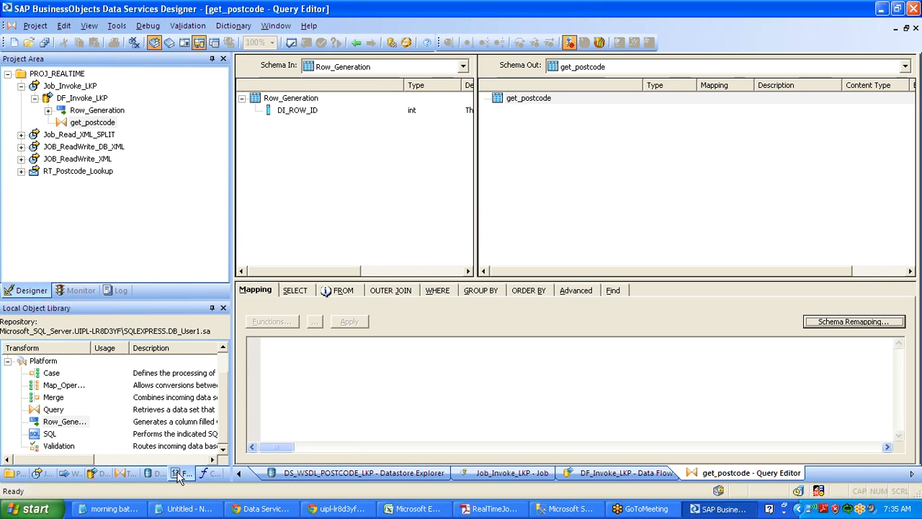
left_click(151, 474)
left_click(98, 447)
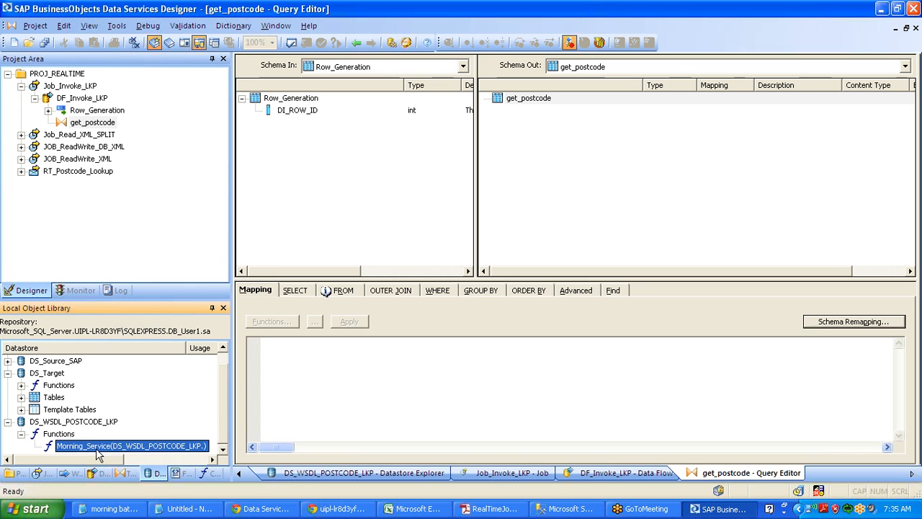
right_click(96, 447)
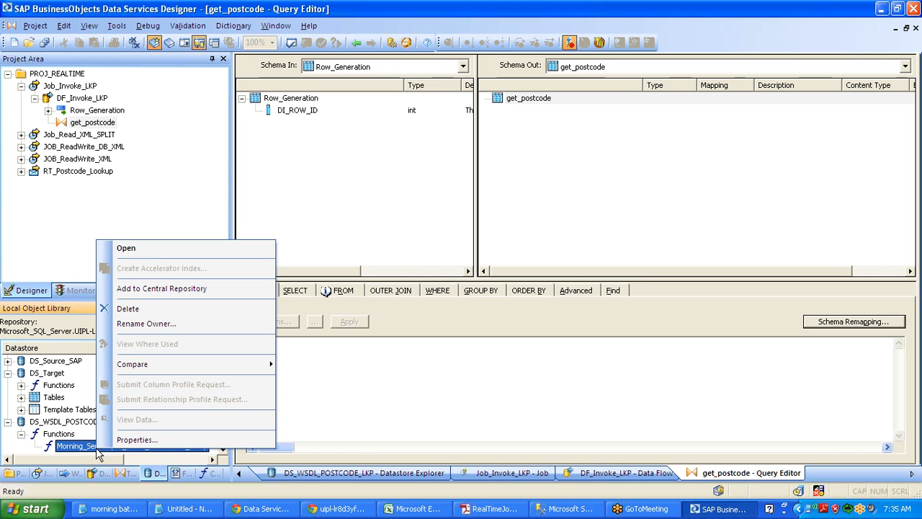
left_click(147, 248)
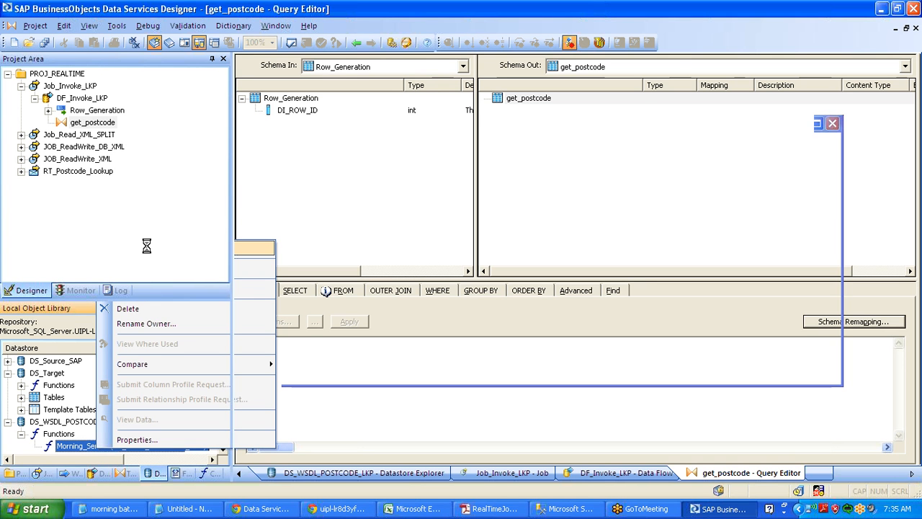
left_click(345, 123)
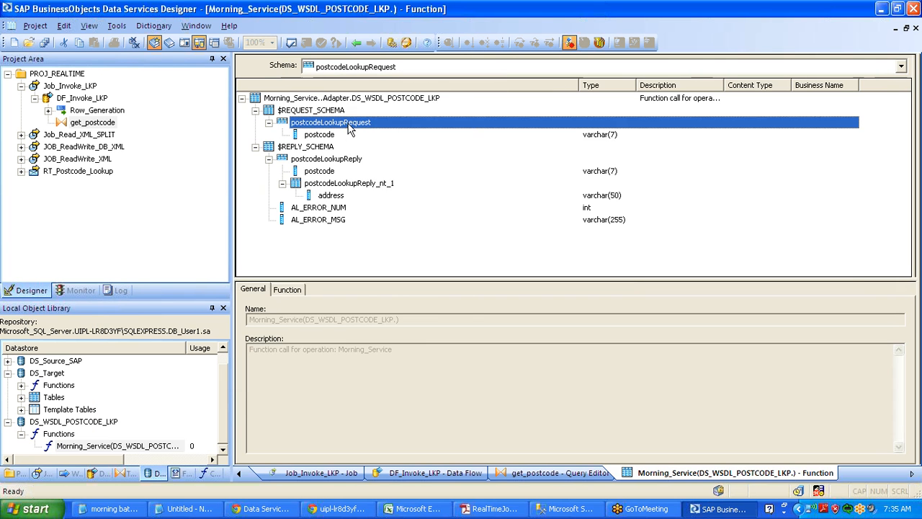
right_click(350, 126)
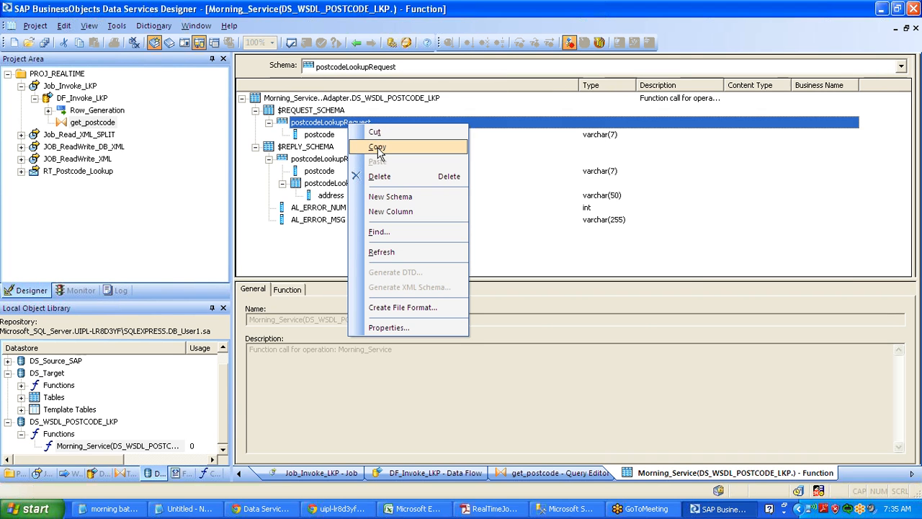
left_click(377, 147)
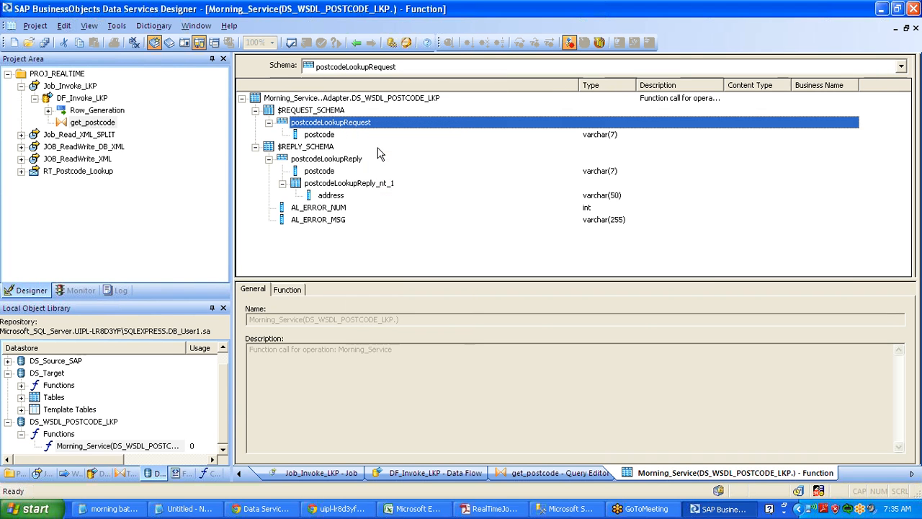
left_click(360, 42)
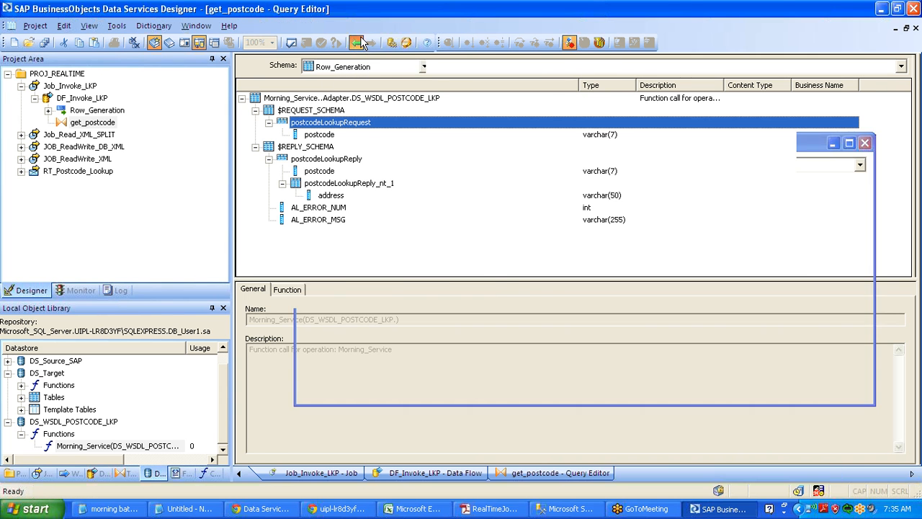
right_click(512, 130)
left_click(546, 162)
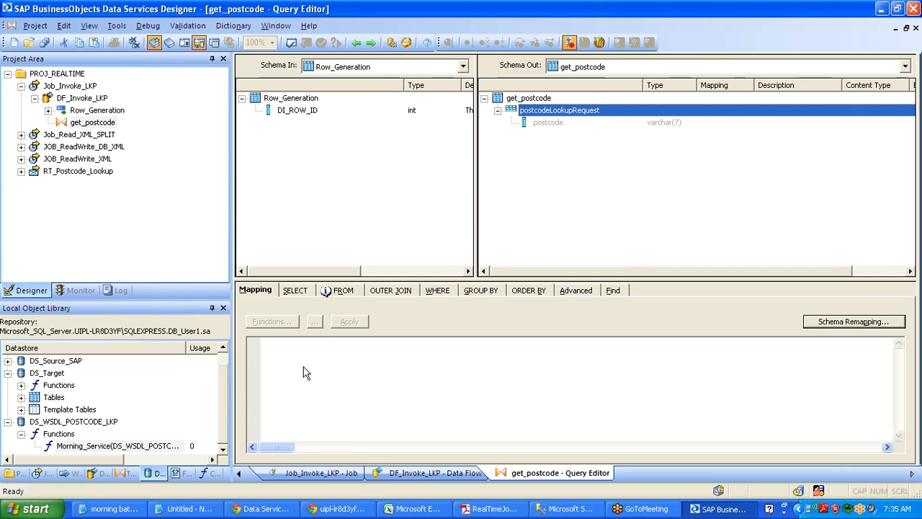
Step: Review the postcodeLookupRequest schema in the Morning_Service function and its copy in the get_postcode query output
left_click(356, 43)
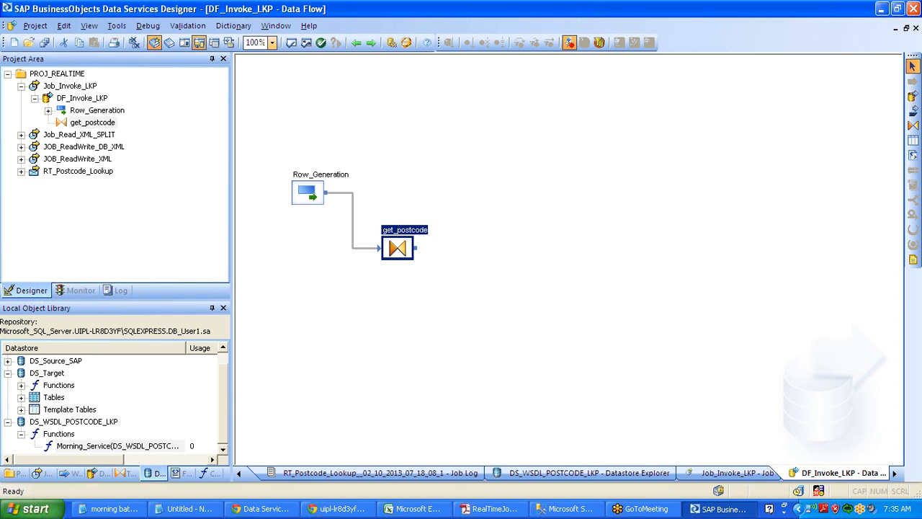
key("Return")
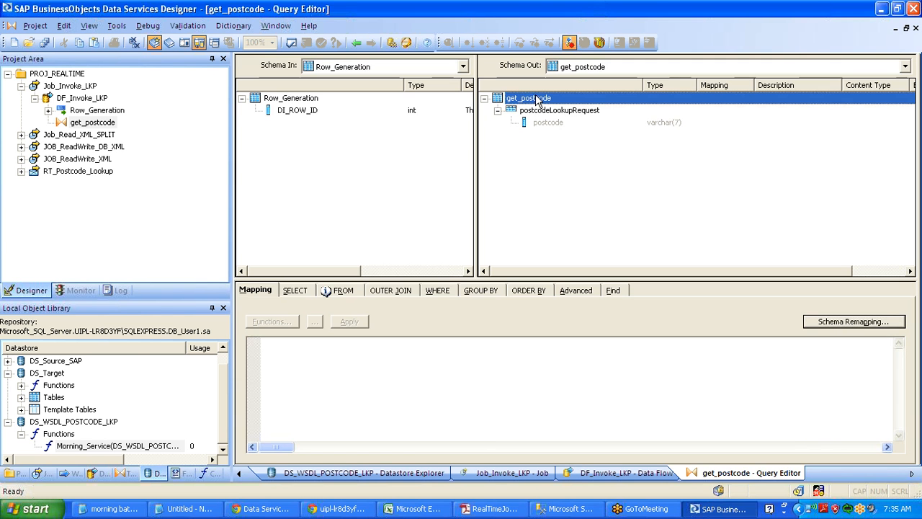
left_click(63, 423)
right_click(91, 446)
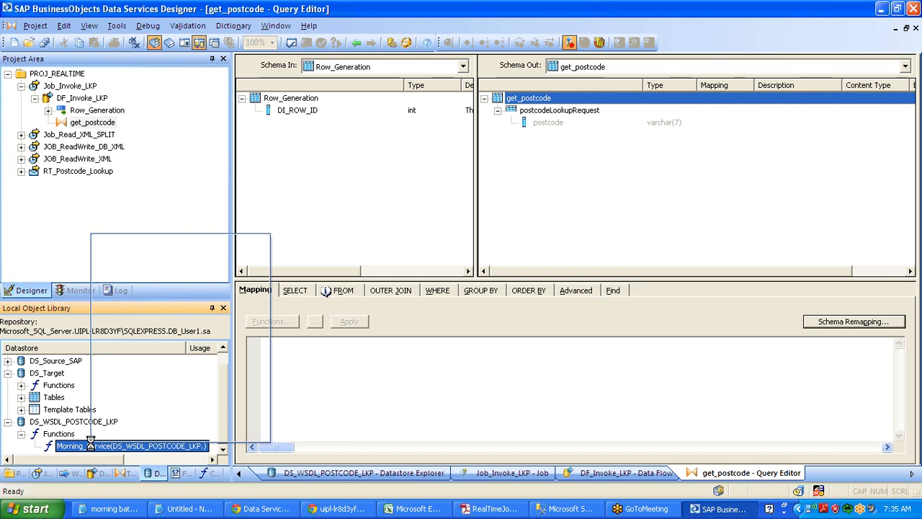
left_click(121, 242)
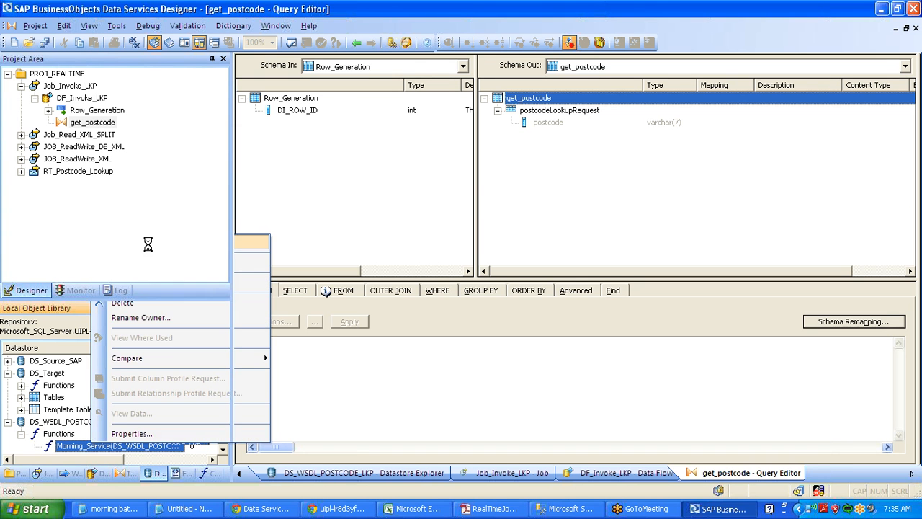
left_click(351, 124)
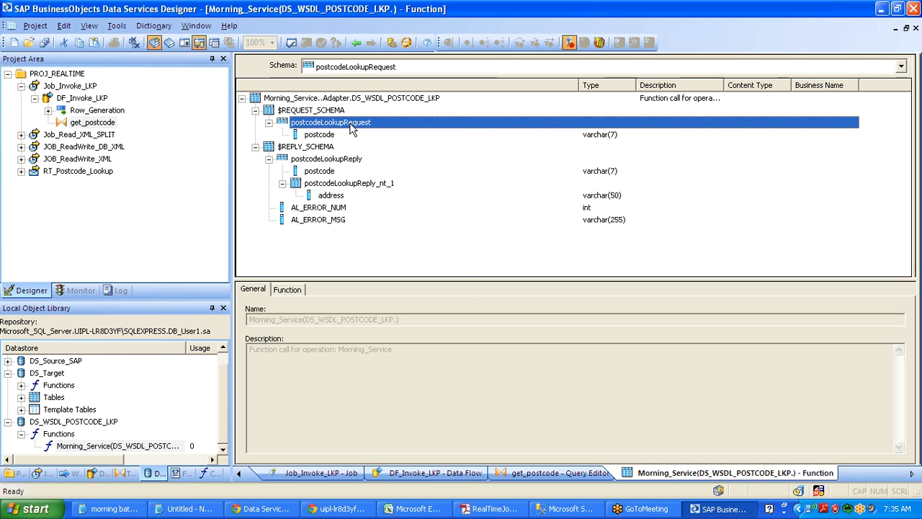
right_click(351, 127)
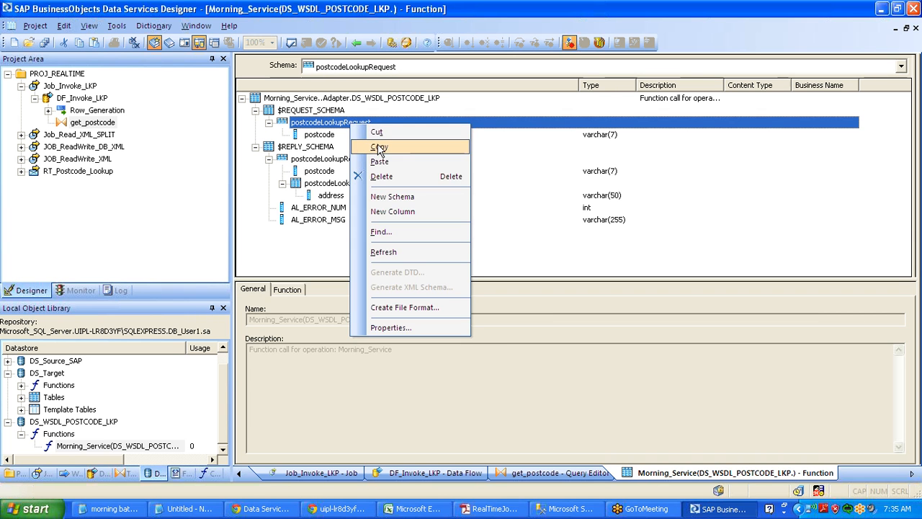
left_click(355, 42)
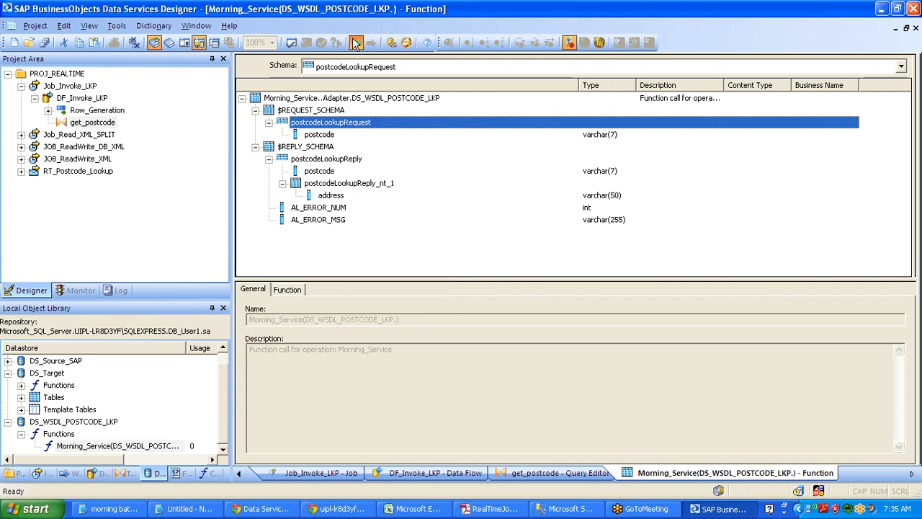
right_click(550, 99)
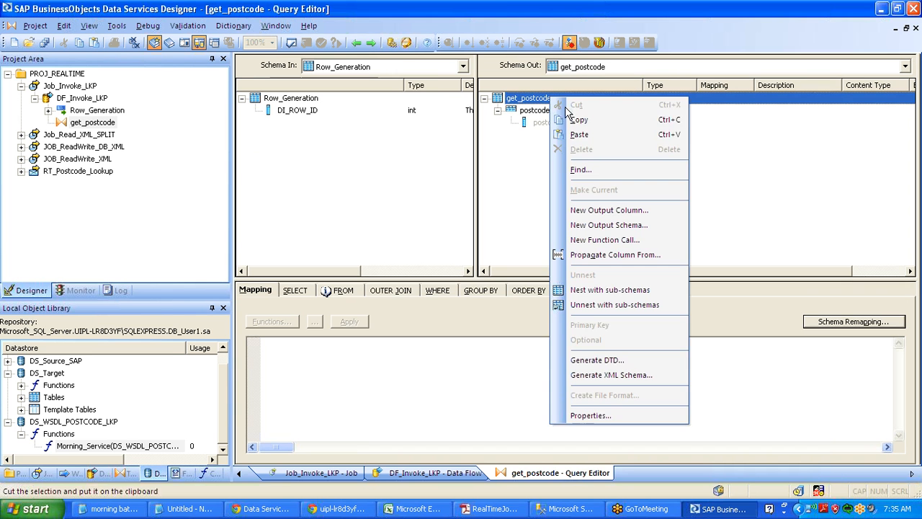
left_click(521, 154)
Step: Make postcodeLookupRequest the current output schema of get_postcode and add Row_Generation as its FROM source
left_click(556, 114)
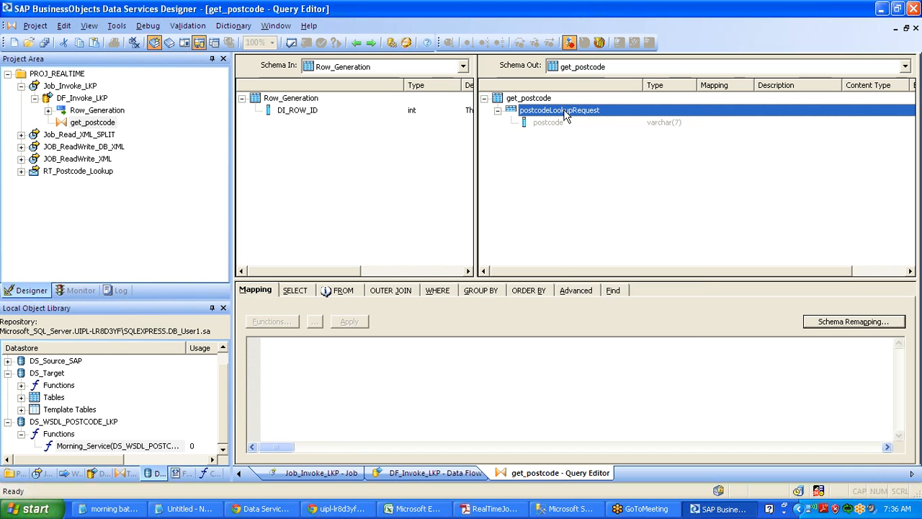
right_click(566, 117)
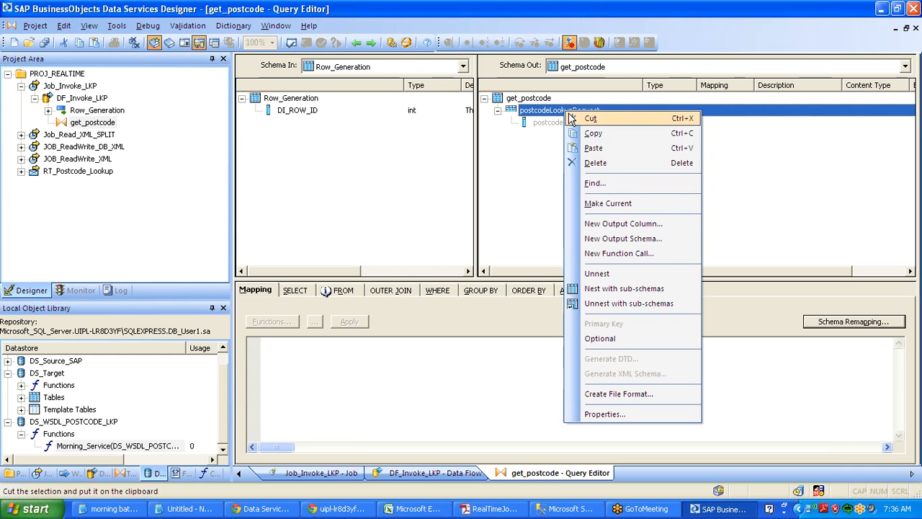
left_click(598, 203)
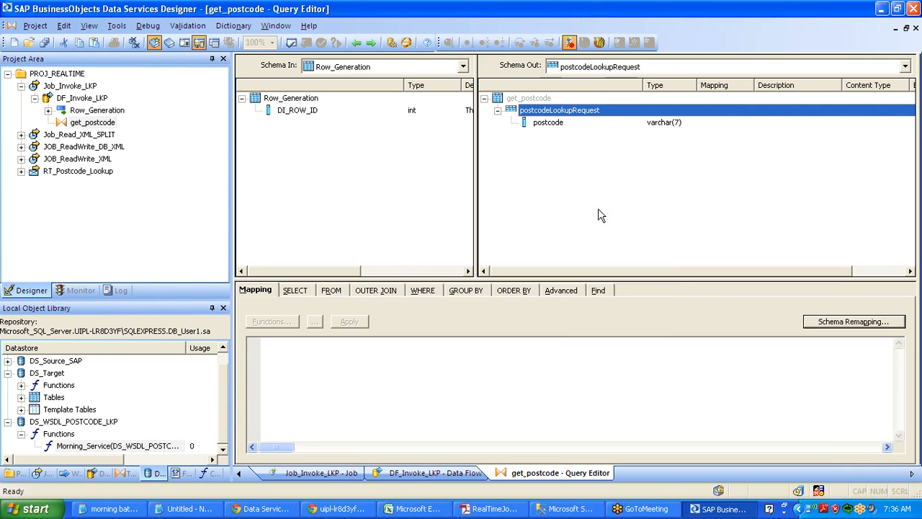
left_click(333, 289)
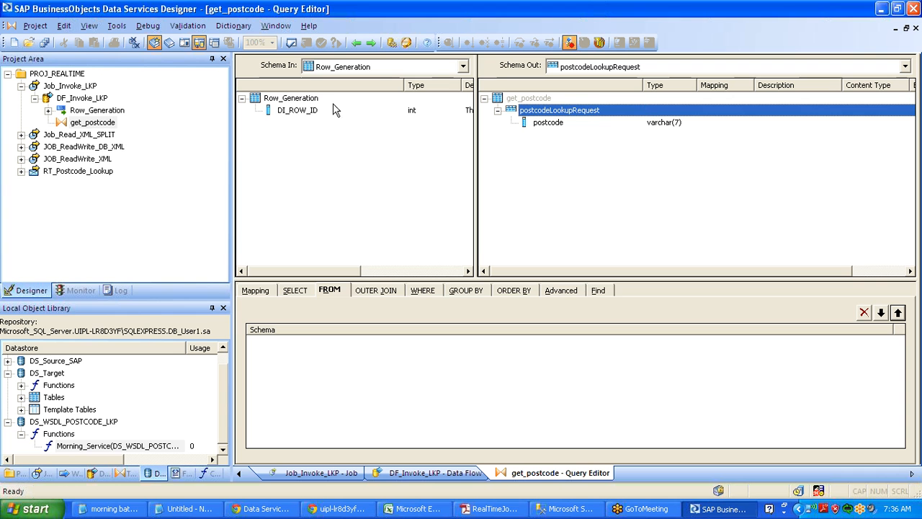
left_click_drag(306, 105, 305, 350)
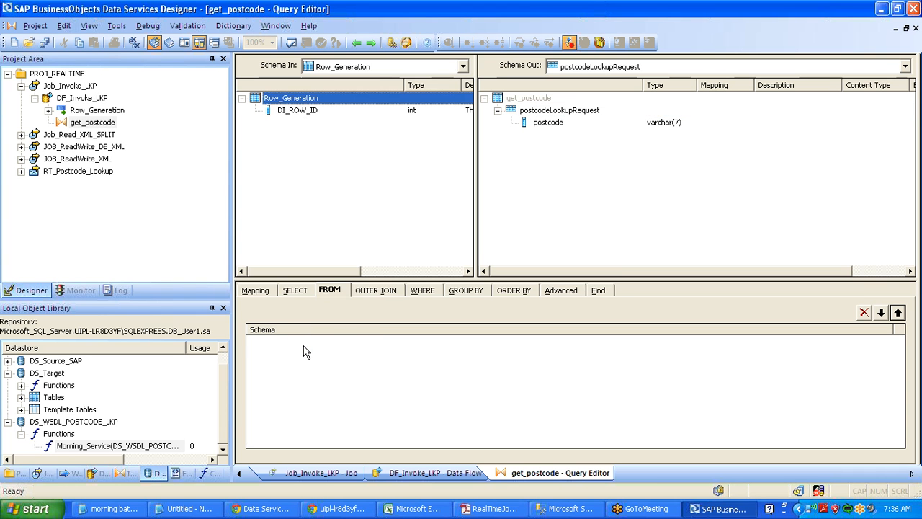
left_click(541, 111)
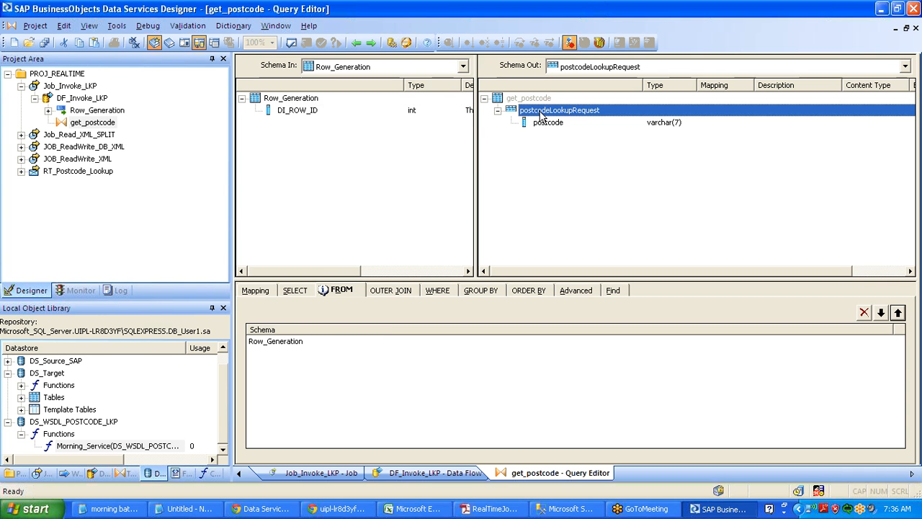
Step: Map the postcode column of postcodeLookupRequest to the constant 'DEL150LQ'
left_click(549, 124)
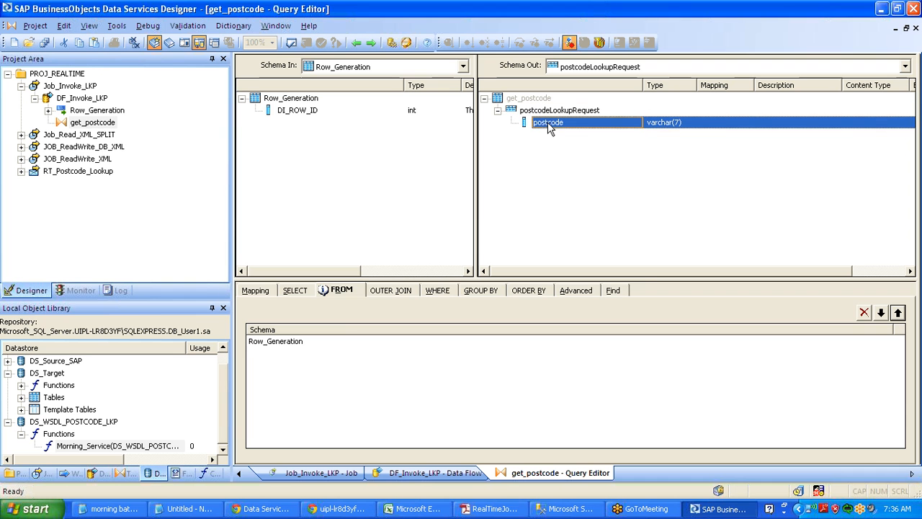
left_click(255, 290)
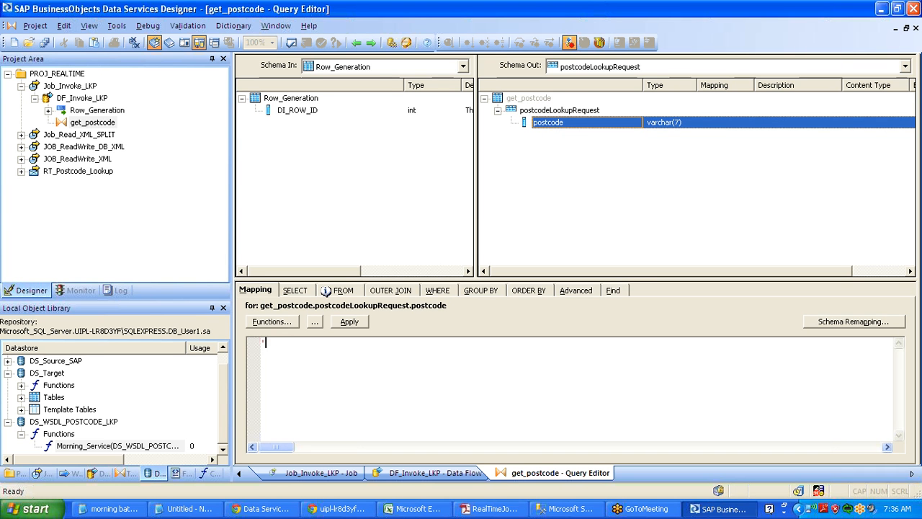
type("'DEL'")
left_click(588, 200)
left_click(555, 123)
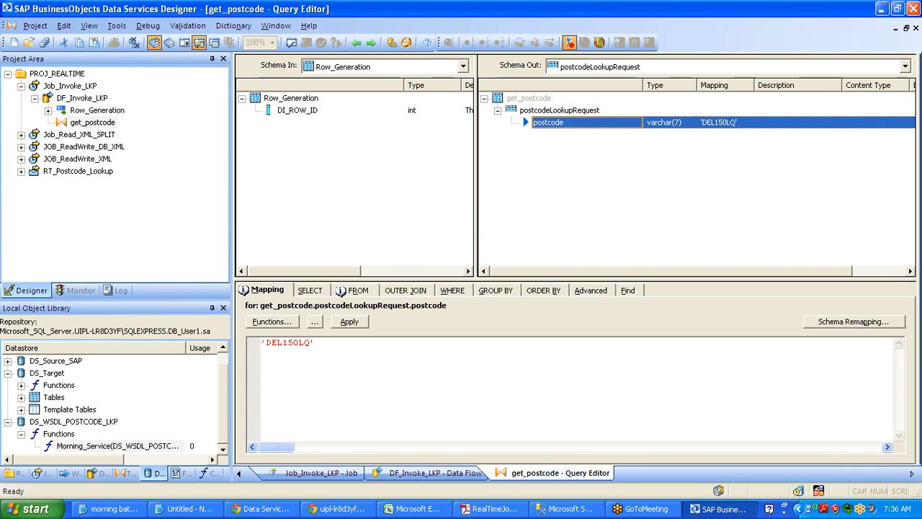
left_click(555, 123)
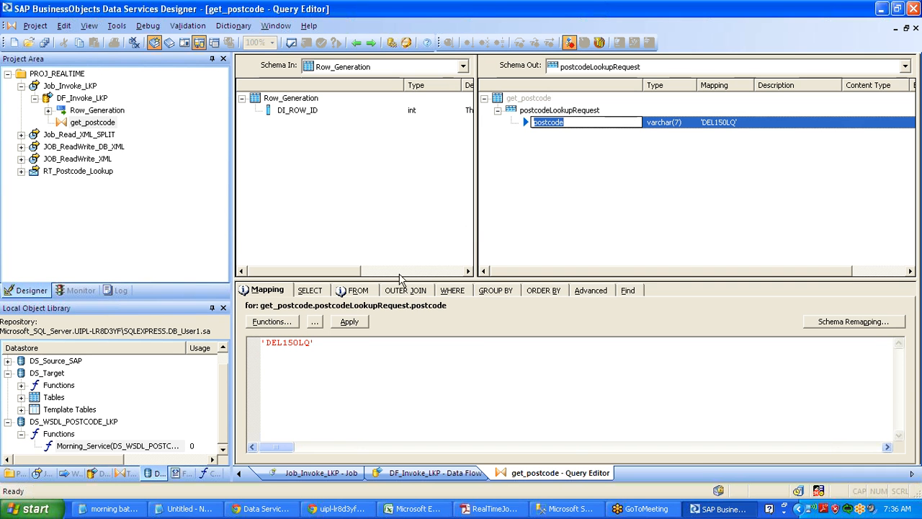
Step: Add a query named Invoke_LKP to the DF_Invoke_LKP data flow, connect get_postcode to it, and open it
left_click(355, 44)
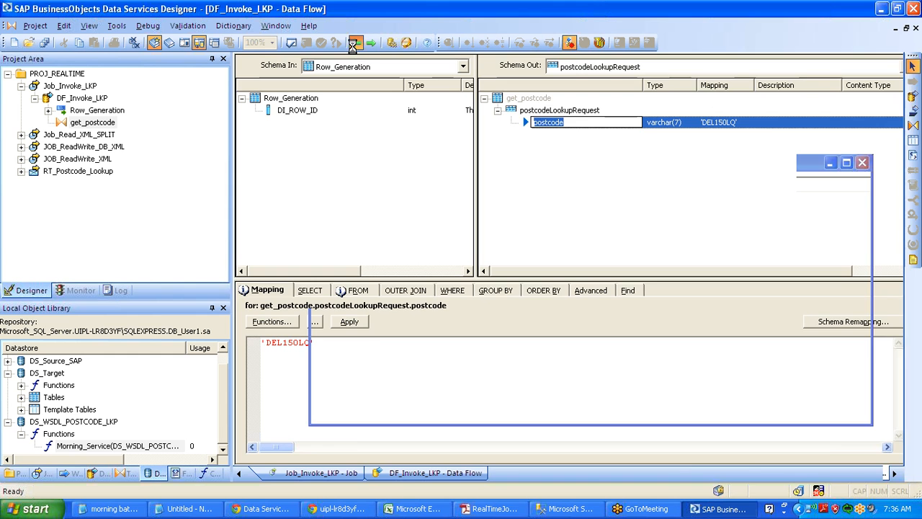
left_click(914, 127)
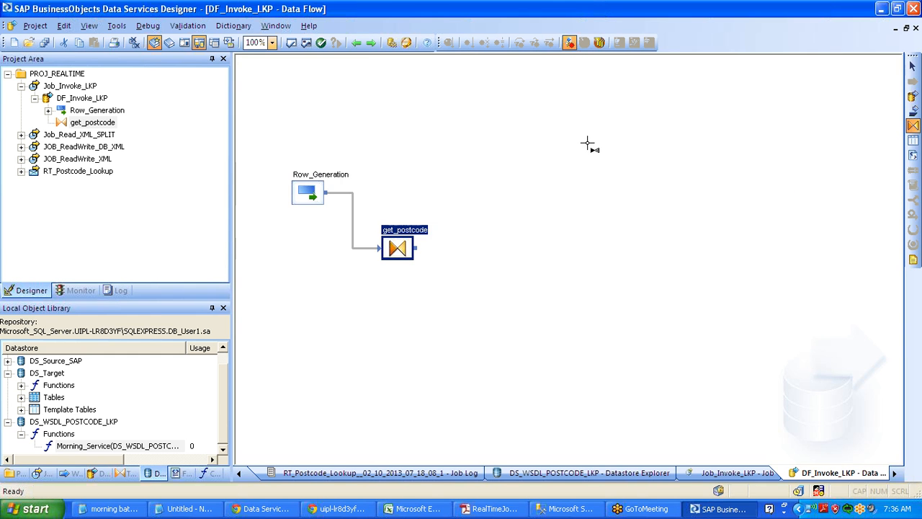
left_click(500, 226)
type("Invo")
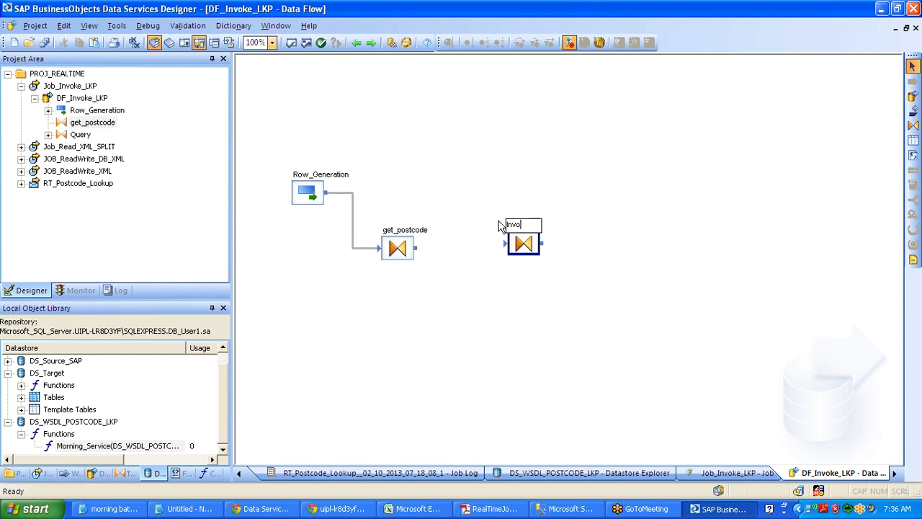
type("ke_LKP")
left_click(479, 177)
left_click_drag(516, 256, 466, 292)
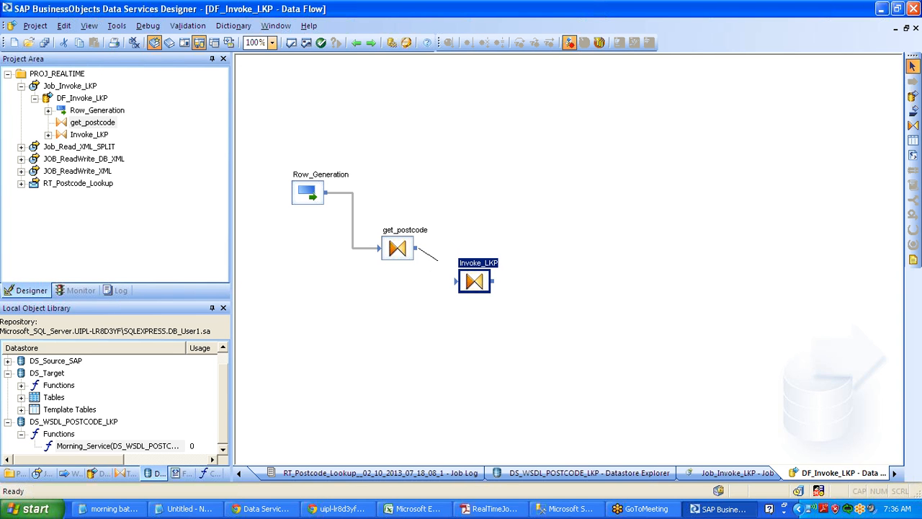
left_click_drag(438, 259, 462, 281)
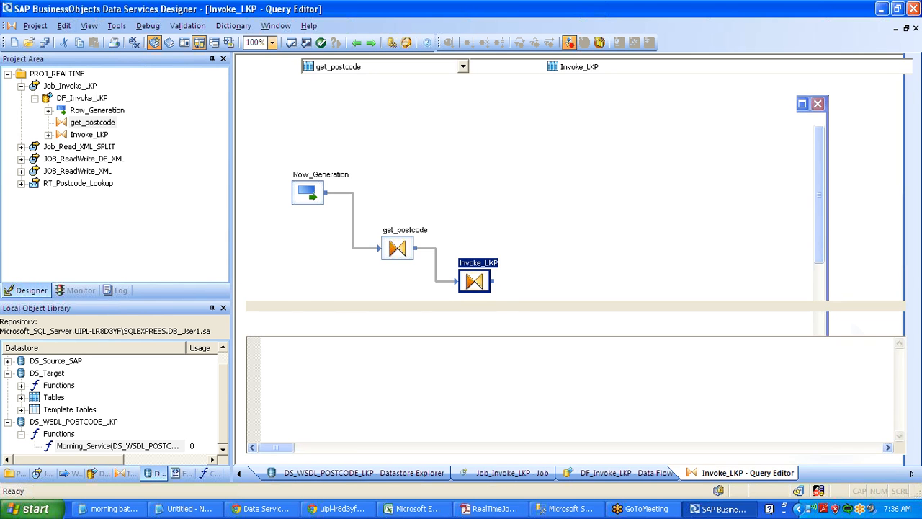
Step: Add a Morning_Service function call from DS_WSDL_POSTCODE_LKP to the Invoke_LKP output, mapping get_postcode.postcodeLookupRequest to its postcodeLookupRequest input
right_click(522, 124)
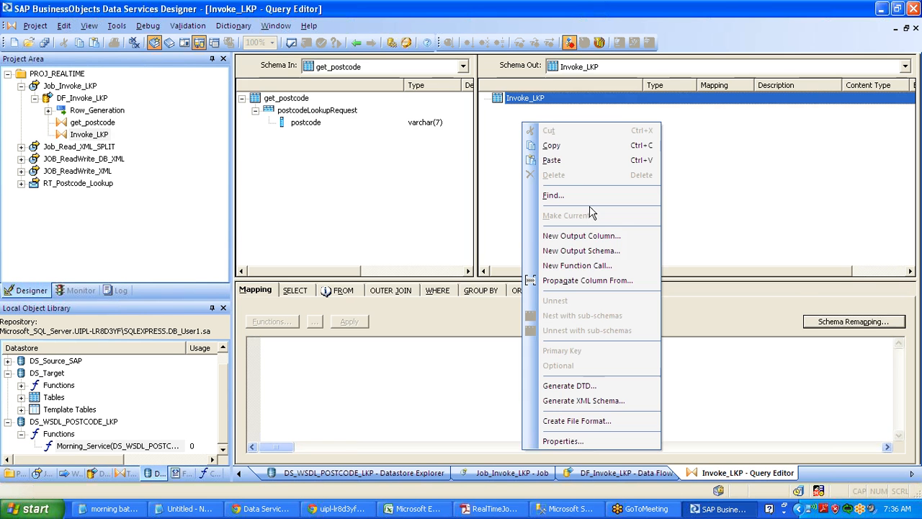
left_click(592, 266)
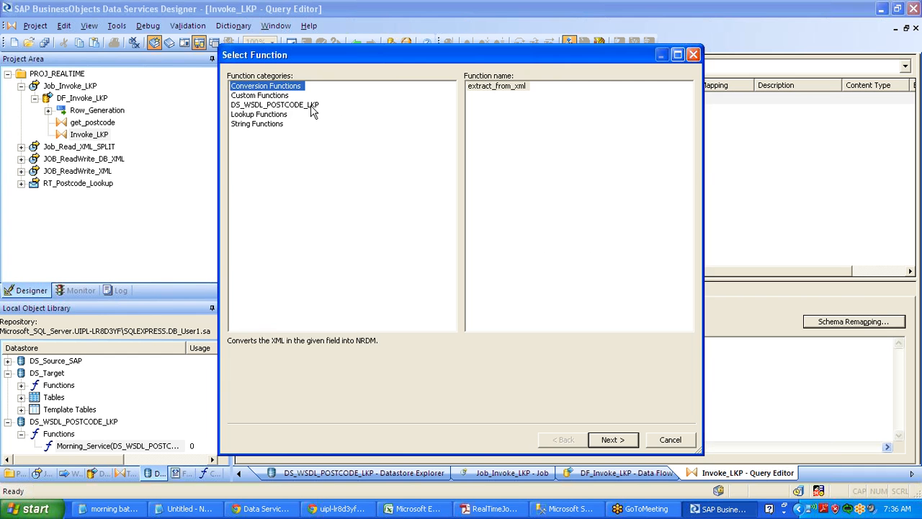
left_click(312, 107)
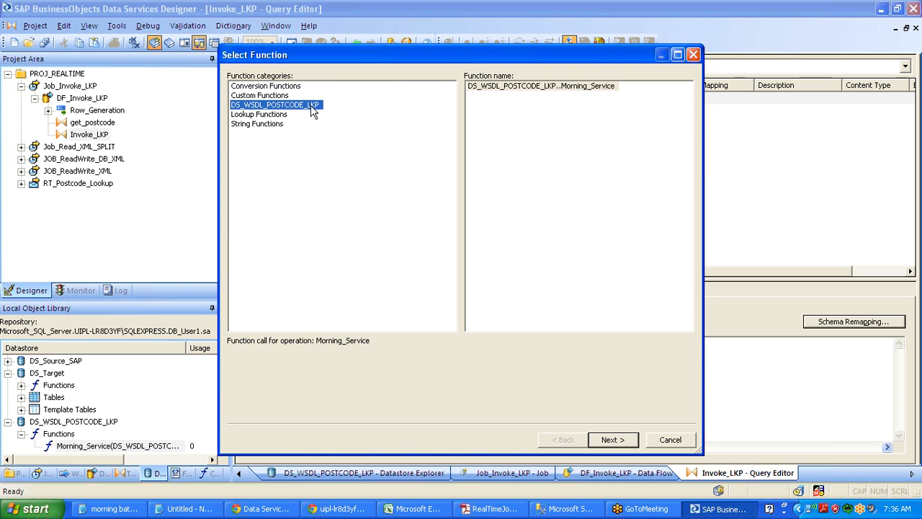
left_click(533, 89)
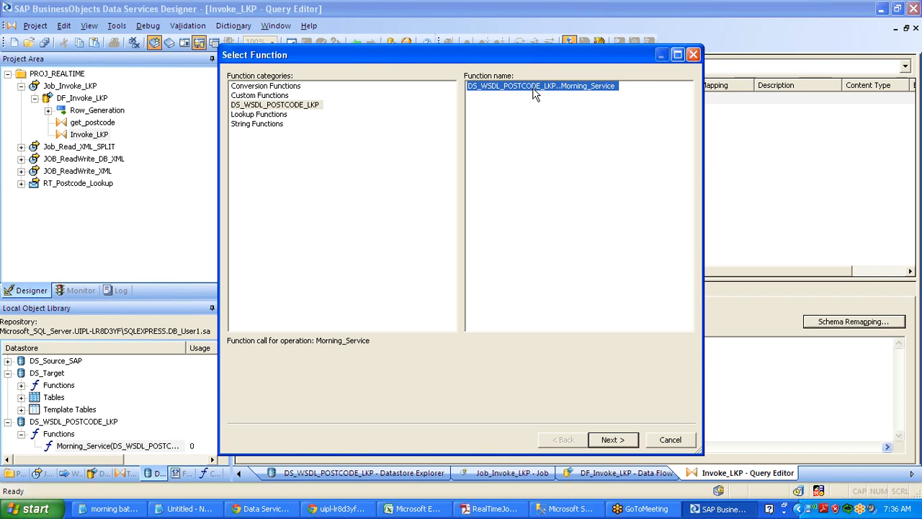
left_click(624, 440)
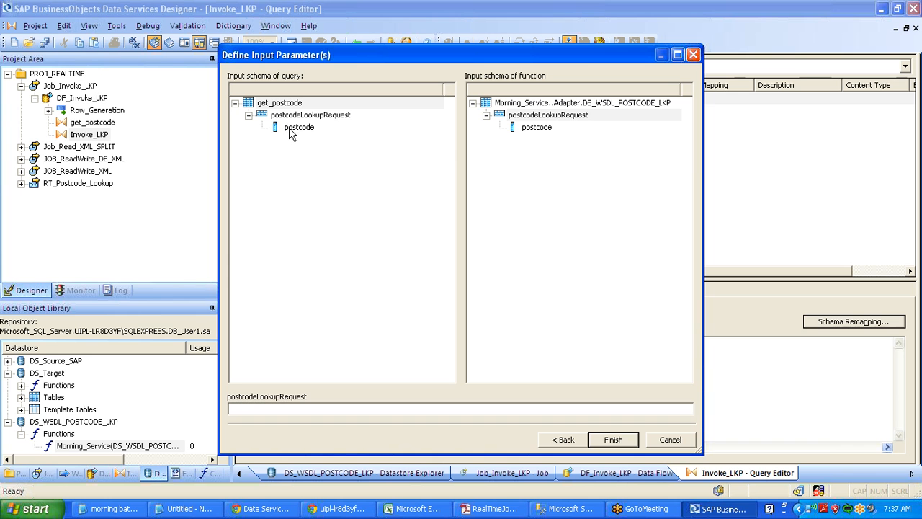
left_click_drag(289, 135, 536, 116)
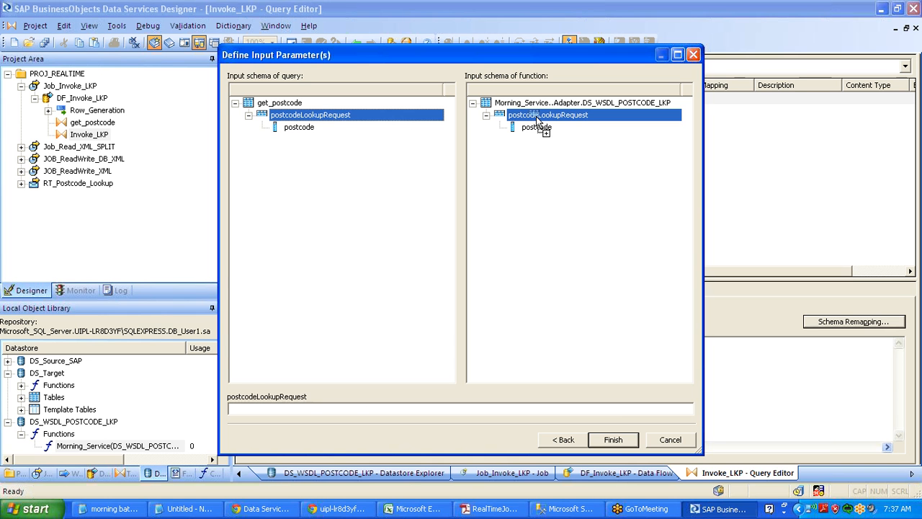
left_click_drag(536, 116, 536, 116)
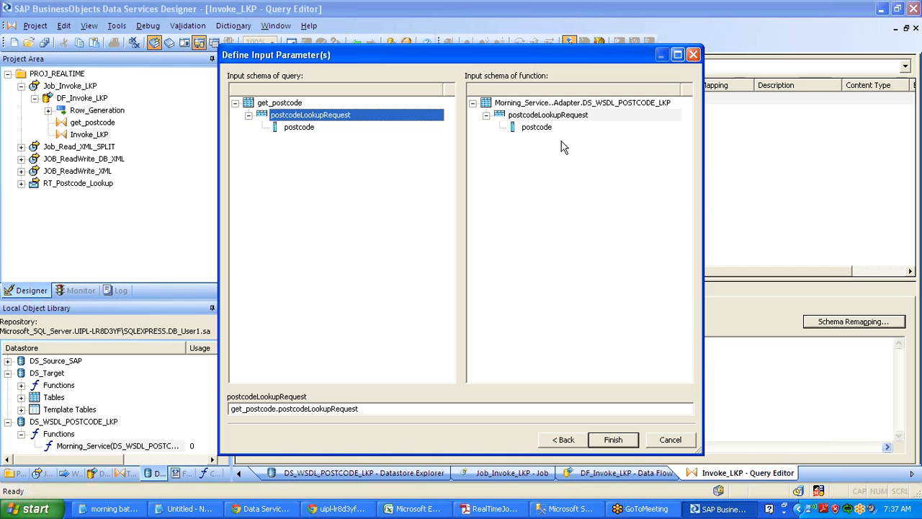
left_click(624, 439)
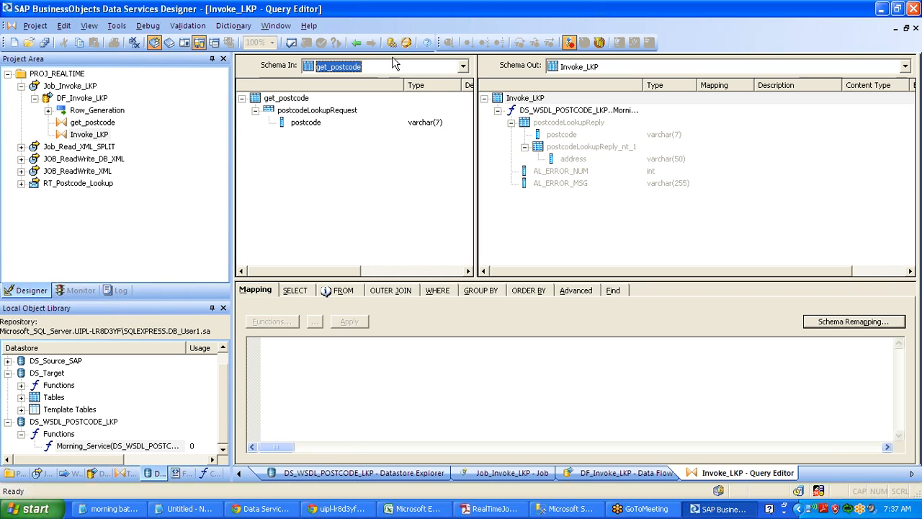
Step: Add an XML template target named XML_POSTCODE_Data to the DF_Invoke_LKP data flow and connect Invoke_LKP to it
left_click(357, 44)
left_click(912, 155)
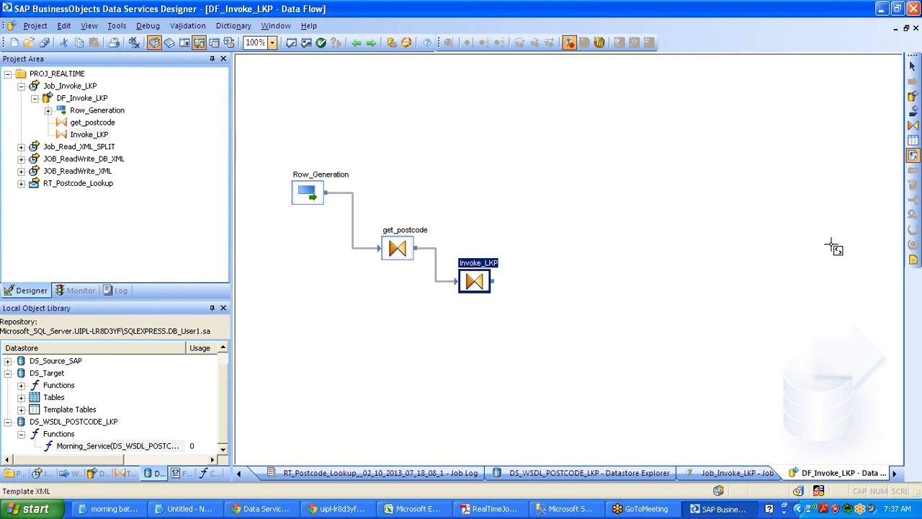
left_click(630, 309)
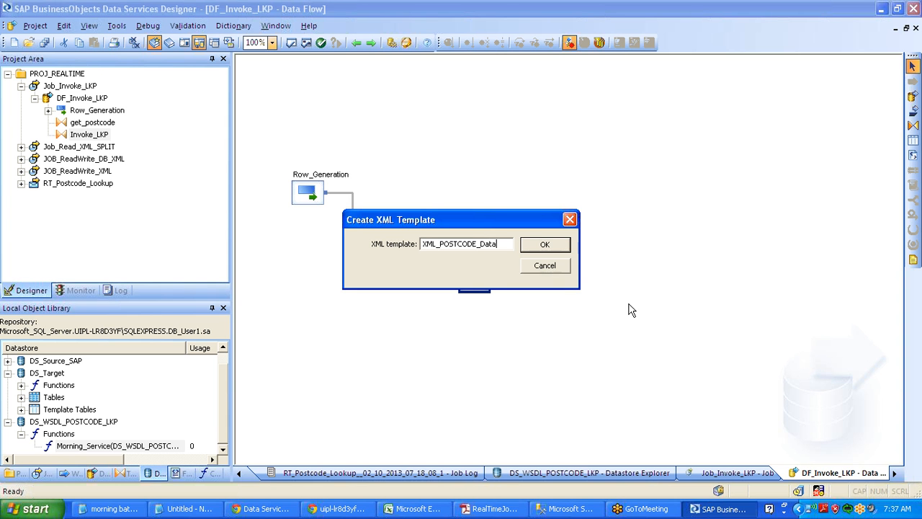
left_click(545, 249)
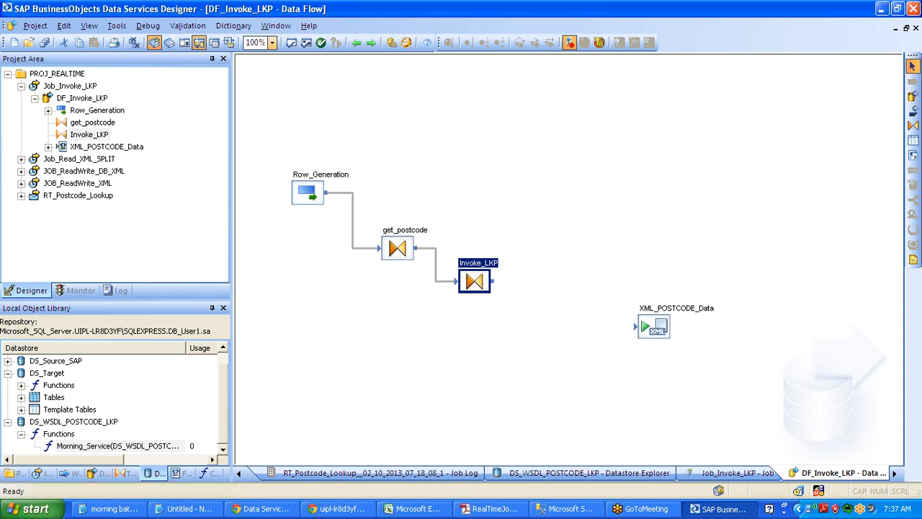
left_click_drag(492, 282, 638, 326)
Step: Set the XML_POSTCODE_Data target file to XML_DATA.xml in the Morning_out folder and return to the data flow
left_click(661, 327)
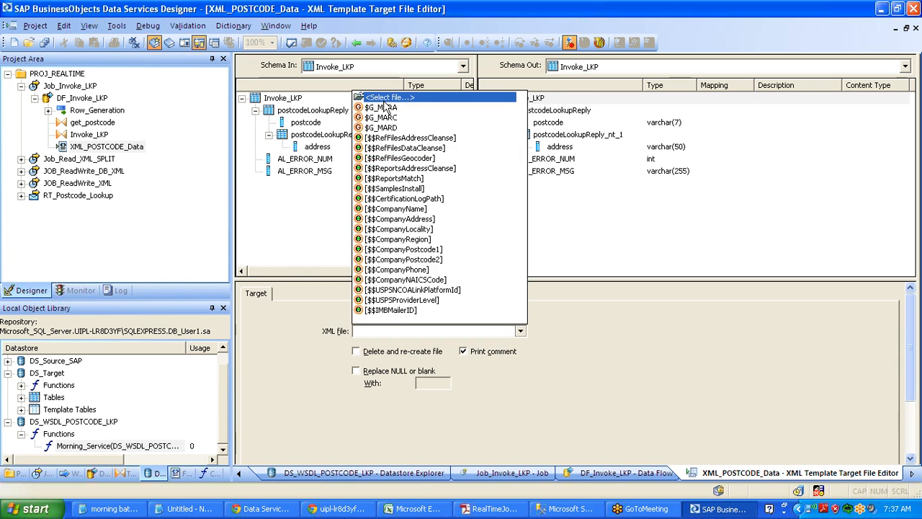
left_click(387, 100)
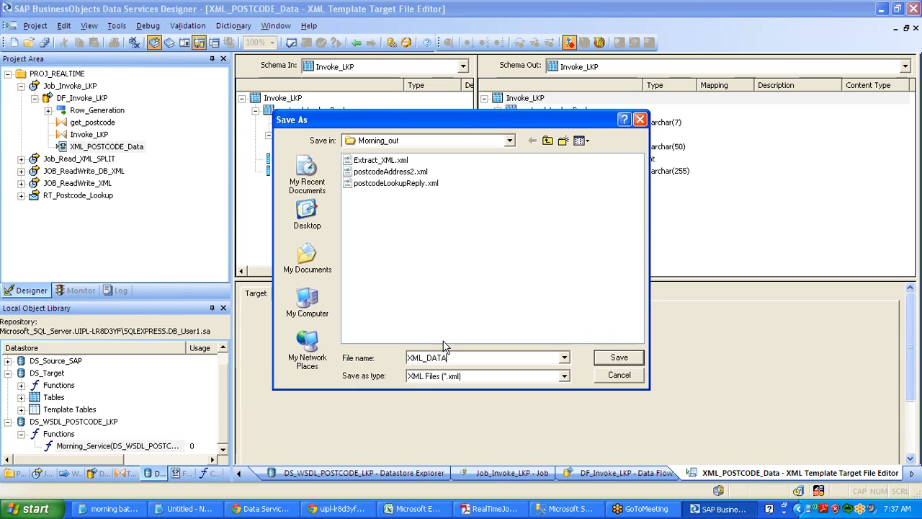
key("Return")
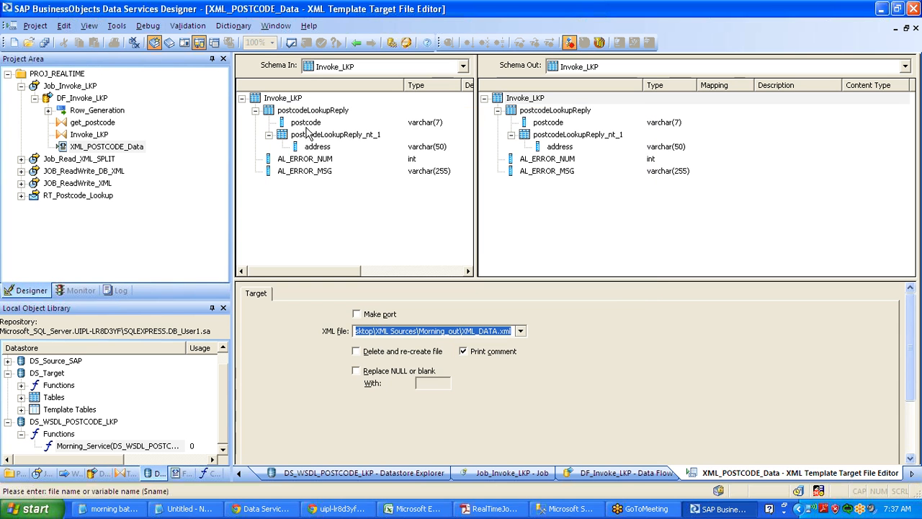
left_click(356, 43)
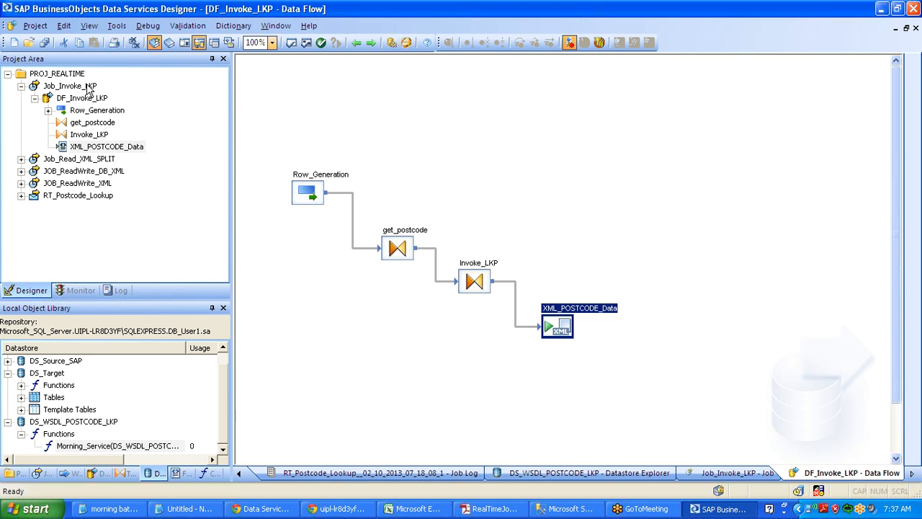
Step: Execute the Job_Invoke_LKP batch job
left_click(87, 90)
right_click(87, 90)
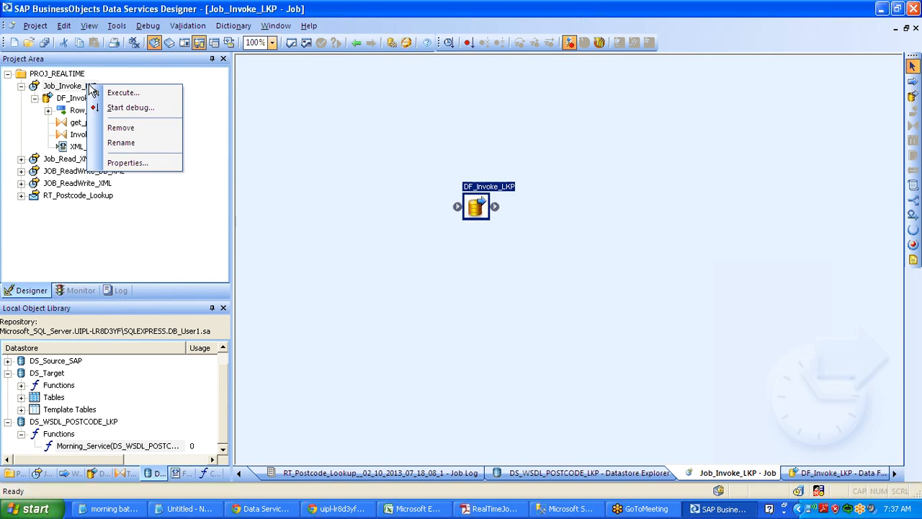
left_click(122, 92)
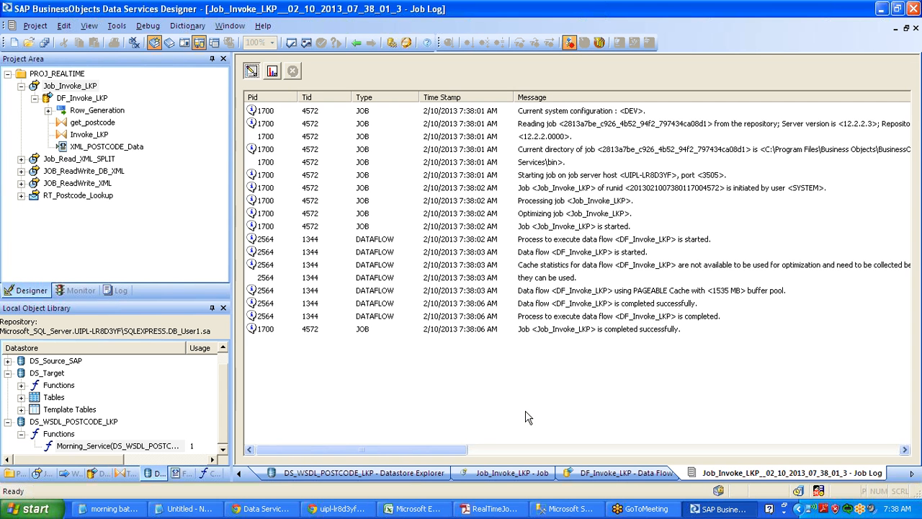
Step: Review the postcode mapping in get_postcode with postcodeLookupRequest as the current output schema, and return to the data flow
left_click(100, 101)
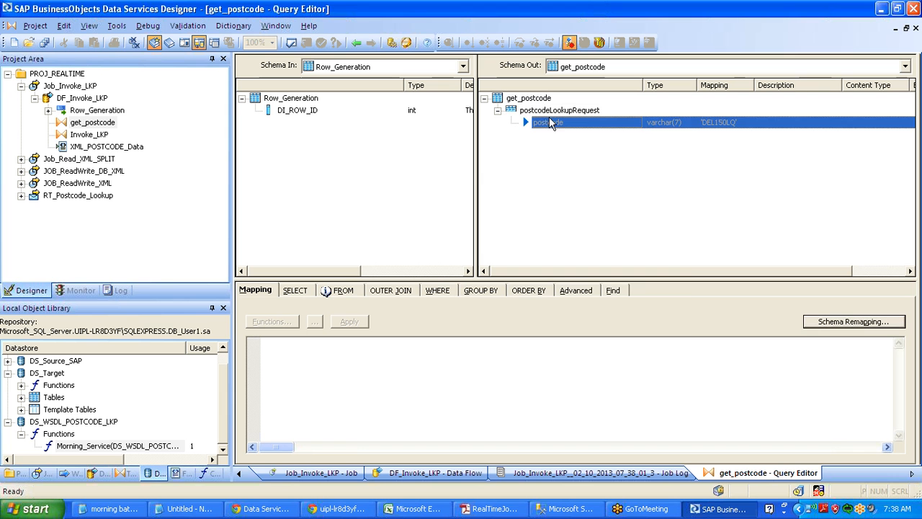
right_click(552, 112)
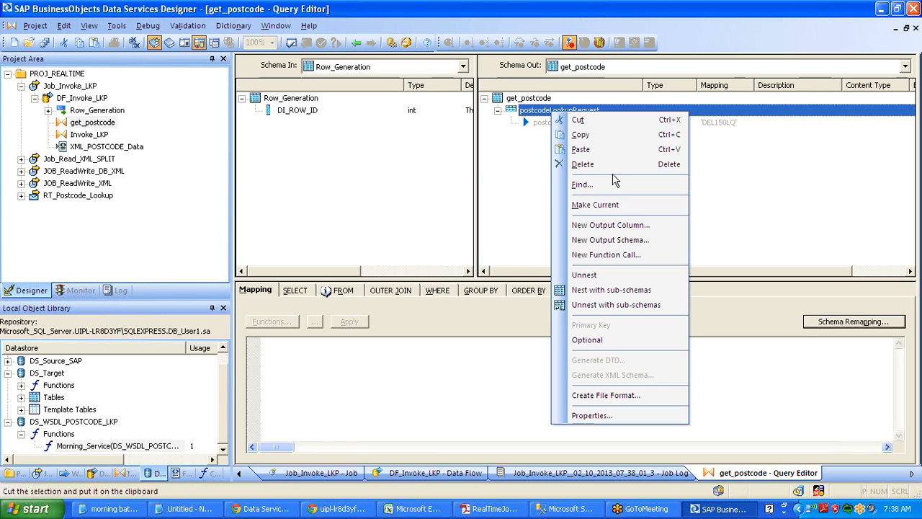
left_click(616, 204)
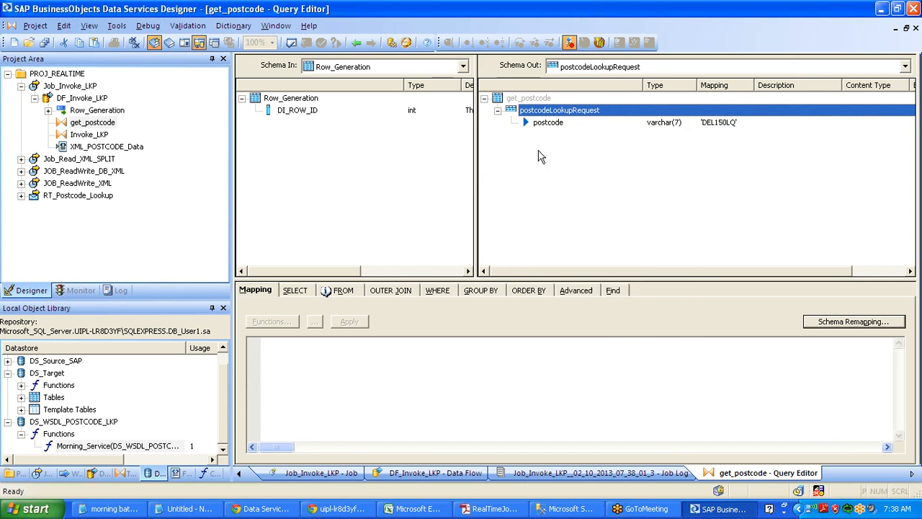
left_click(551, 124)
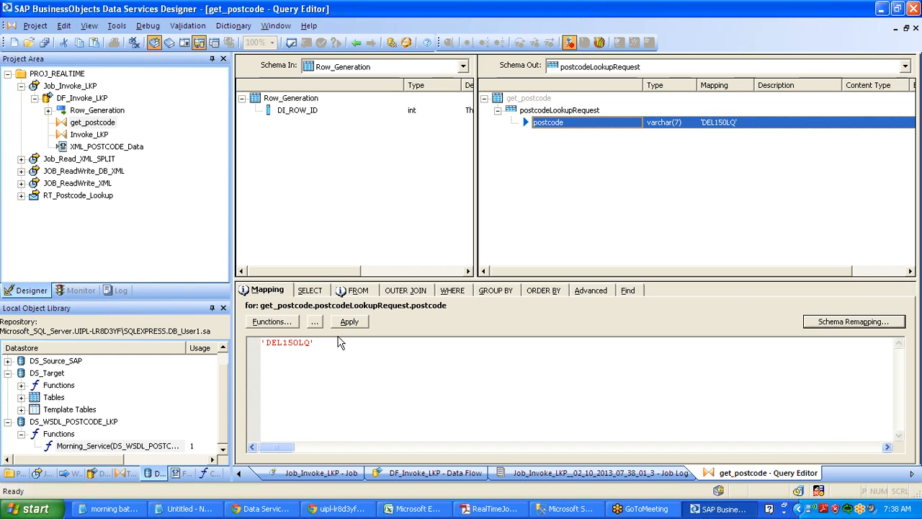
left_click(356, 42)
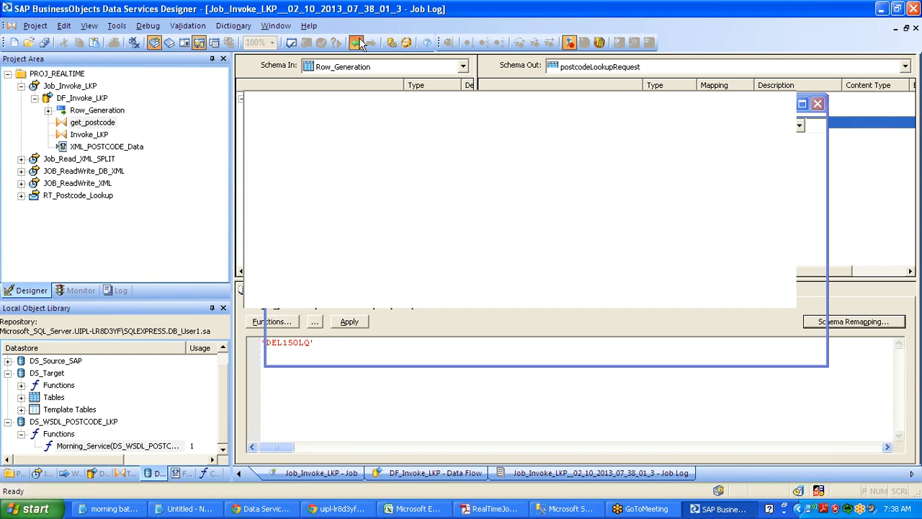
left_click(358, 43)
Step: Review how Invoke_LKP calls Morning_Service by inspecting the function's input parameters, cancel without adding a call, and return to the data flow
left_click(483, 263)
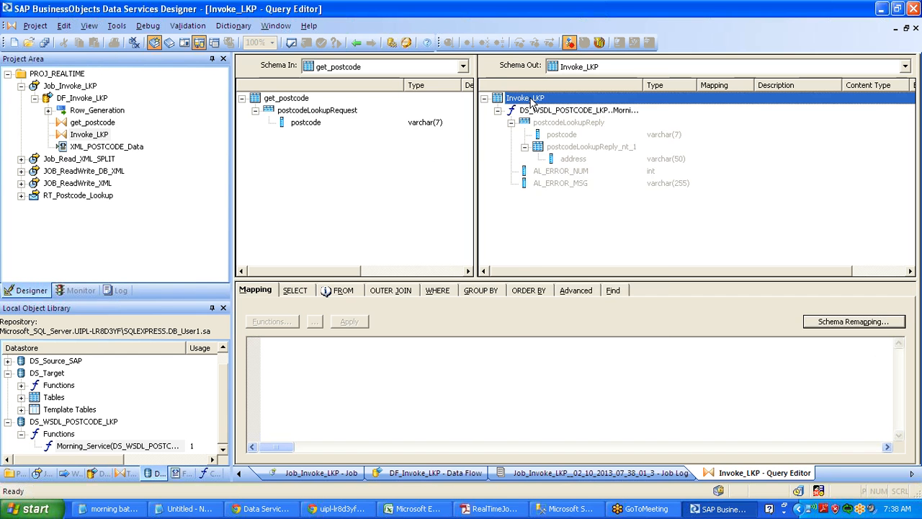
right_click(530, 98)
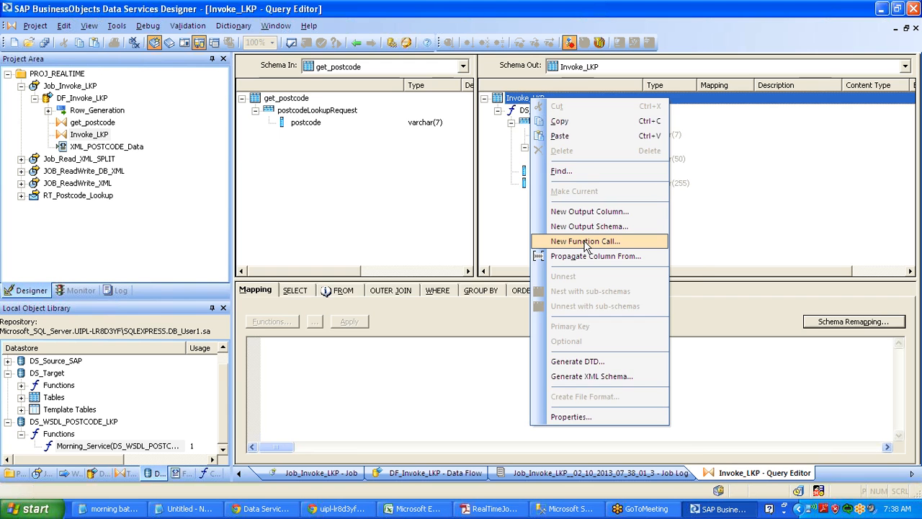
left_click(585, 241)
left_click(288, 105)
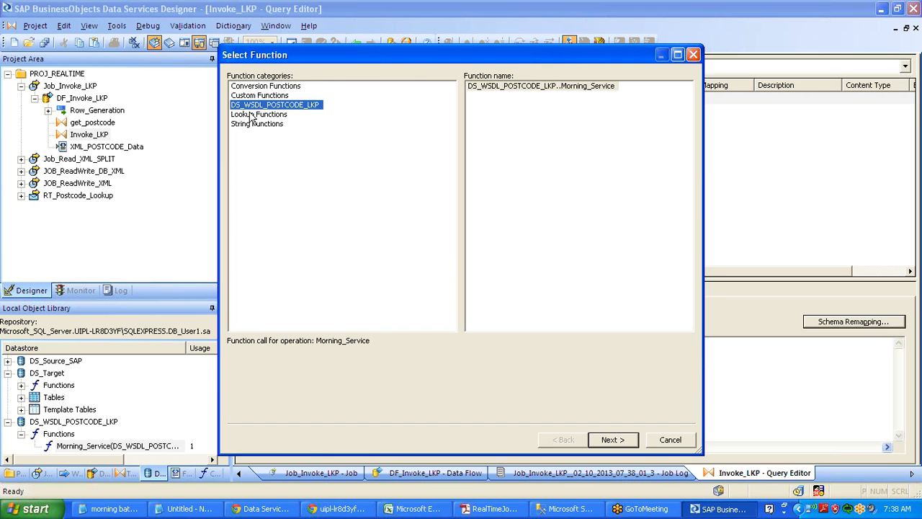
left_click(501, 90)
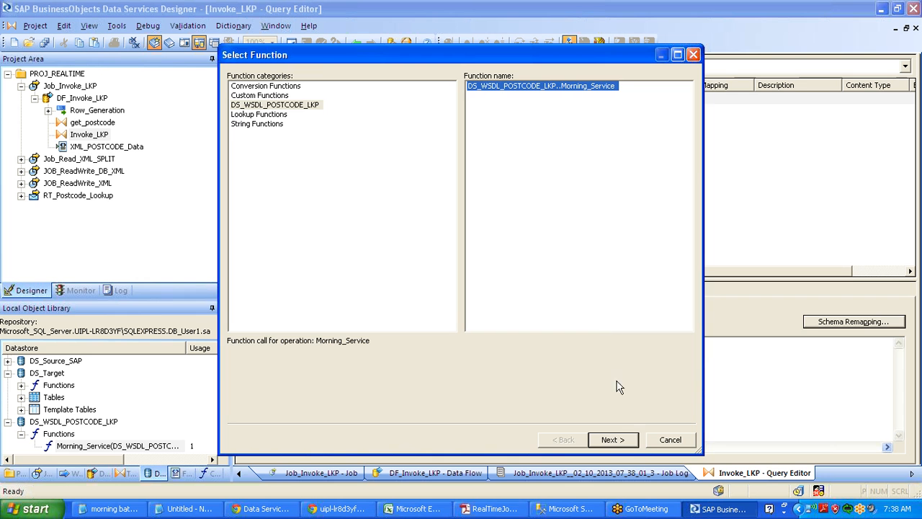
left_click(627, 441)
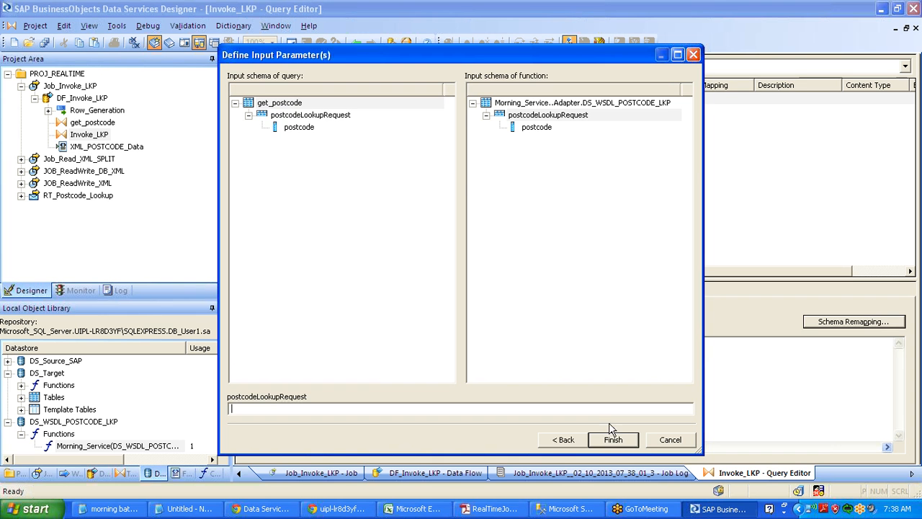
left_click(332, 117)
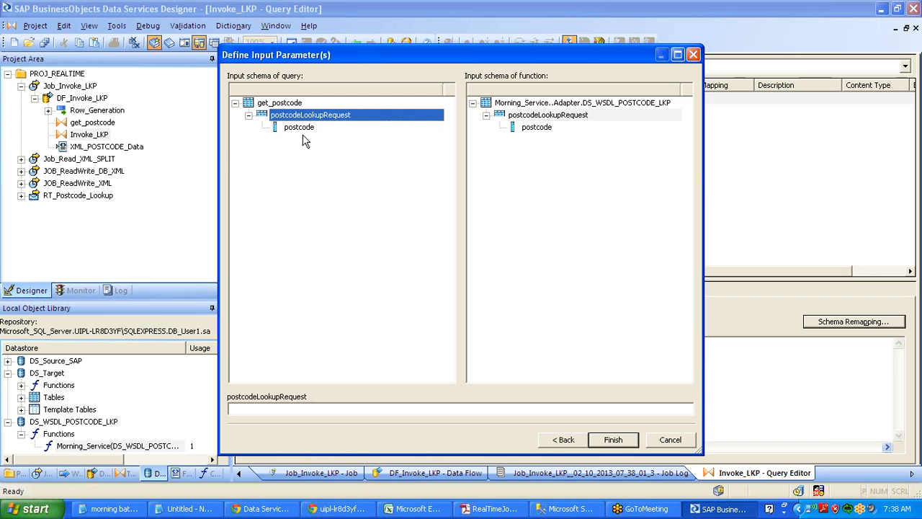
left_click(559, 118)
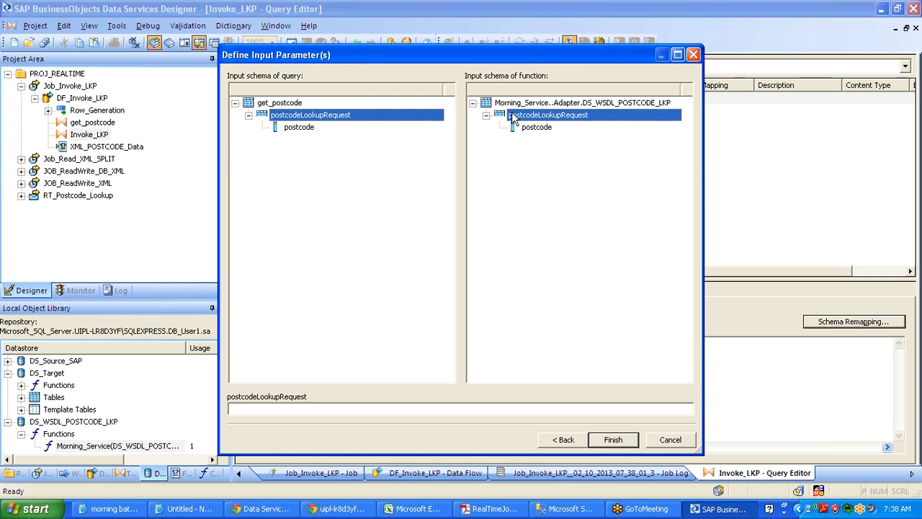
left_click(664, 445)
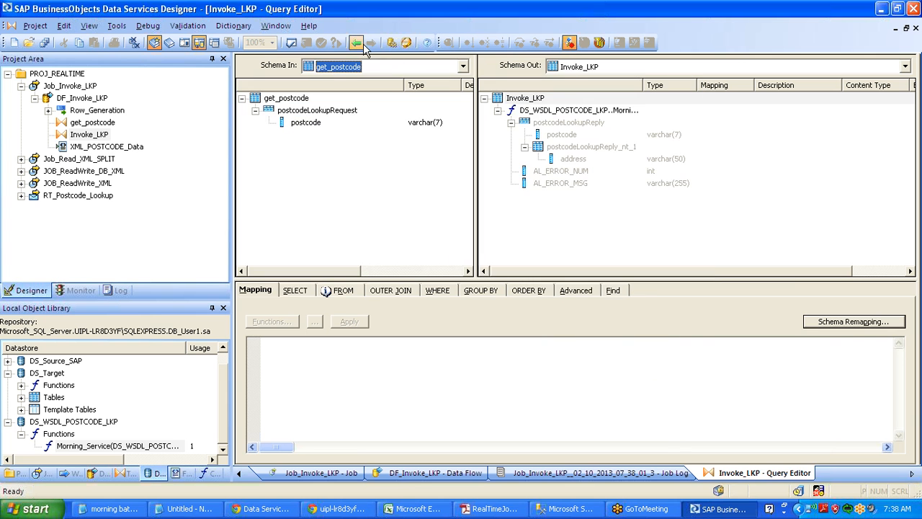
left_click(356, 43)
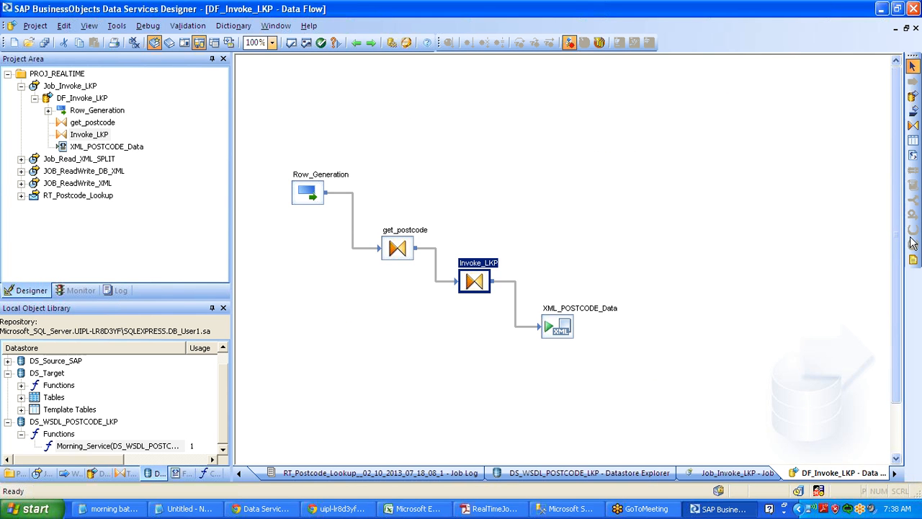
left_click(400, 250)
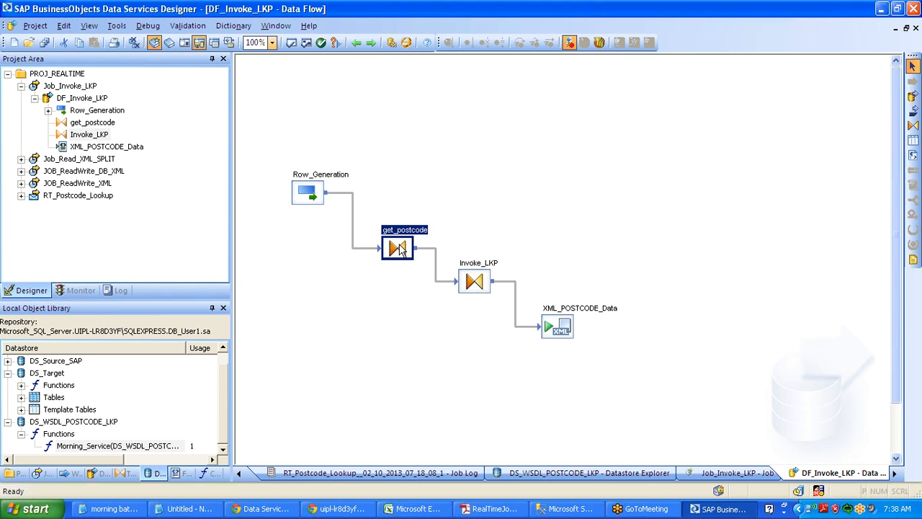
left_click(478, 281)
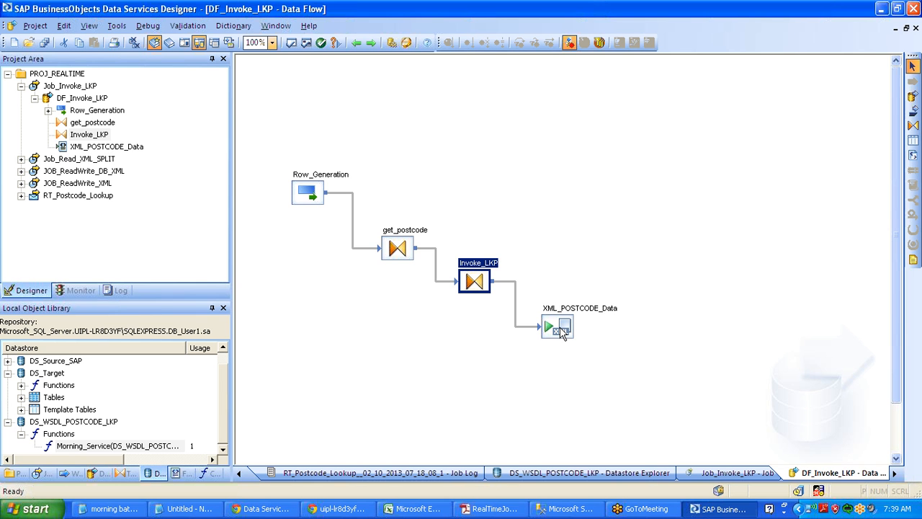
Step: Open XML_DATA.xml from the desktop's XML Sources\Morning_out folder in Internet Explorer, examine the generated postcode reply, and close it
key("super+d")
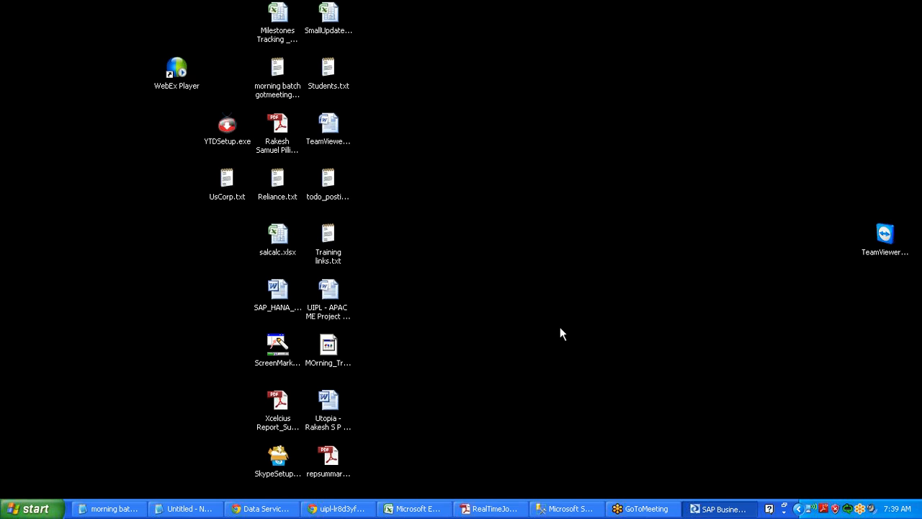
double_click(125, 242)
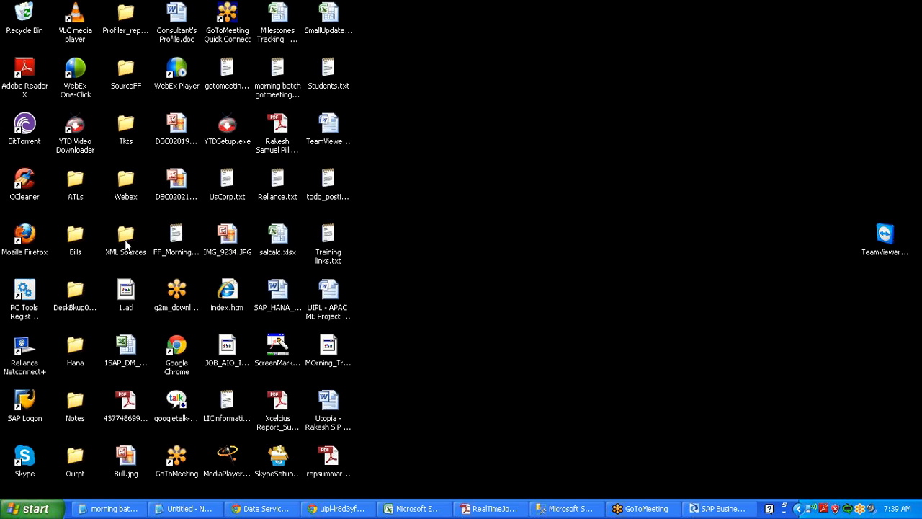
left_click(306, 352)
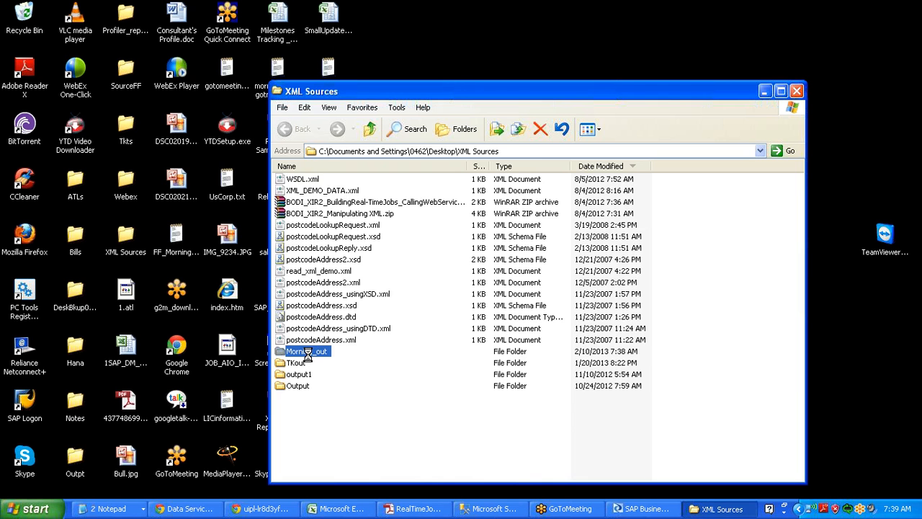
double_click(306, 352)
left_click(322, 217)
right_click(322, 215)
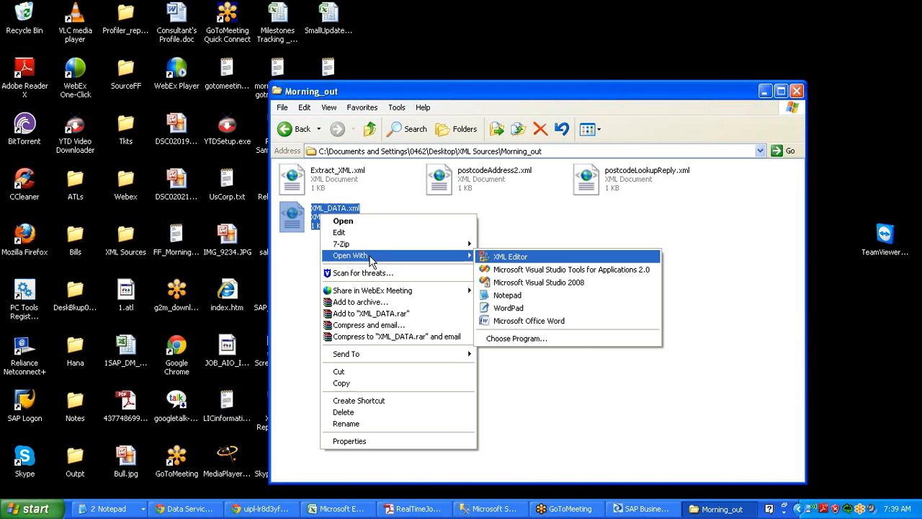
left_click(376, 223)
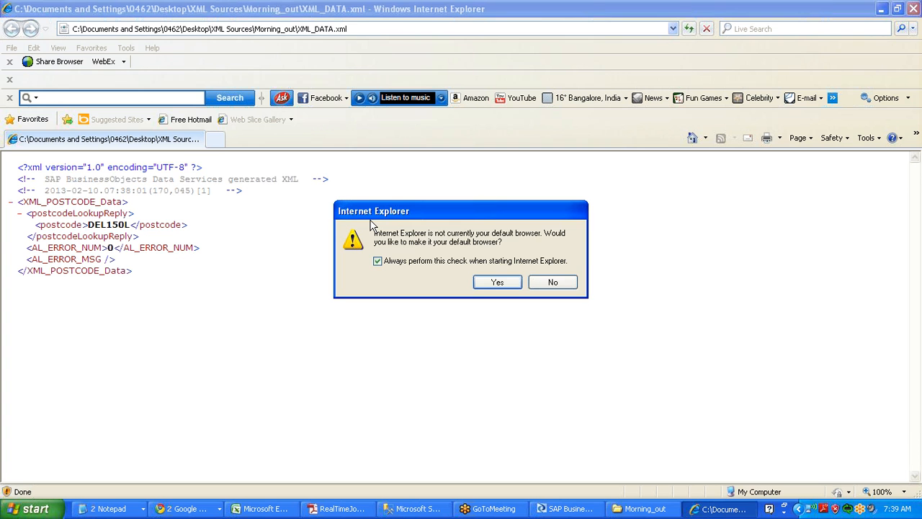
left_click(553, 281)
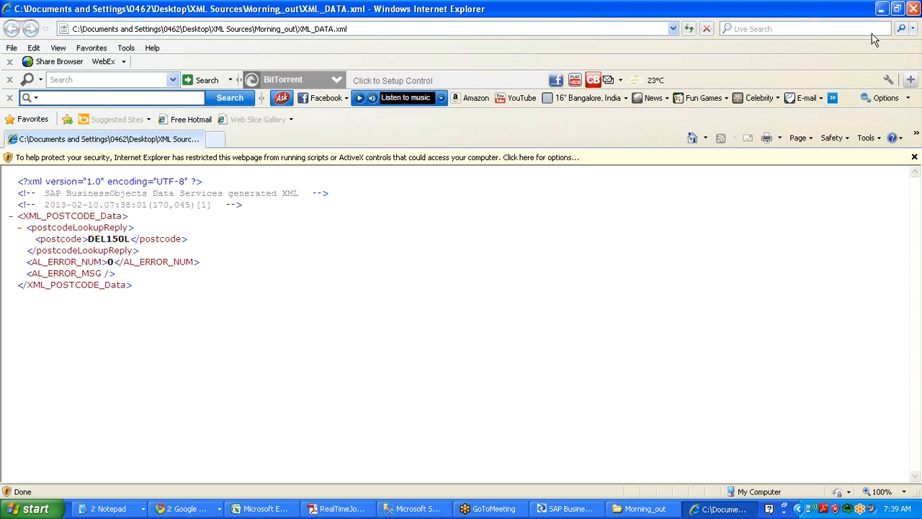
left_click(913, 8)
Step: Switch to Data Services Designer and review the Morning_Service call's input parameters and reply schema in Invoke_LKP
left_click(605, 510)
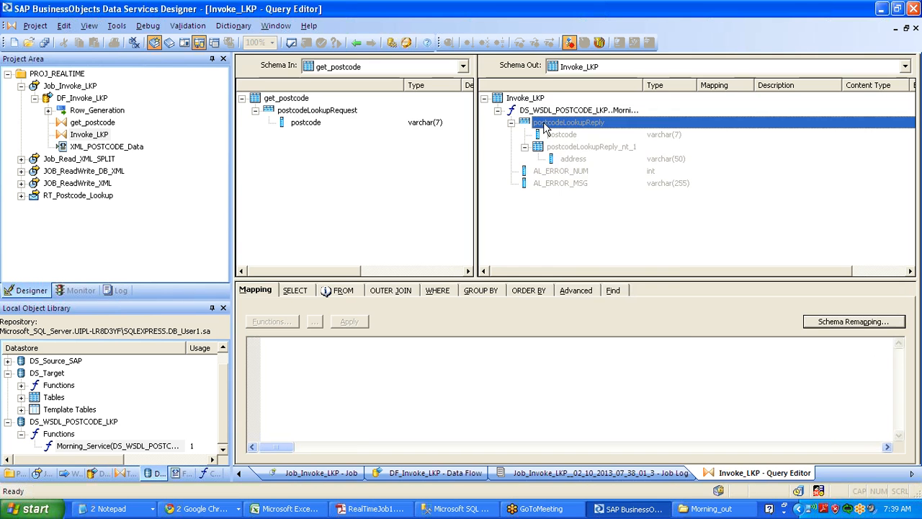
right_click(545, 127)
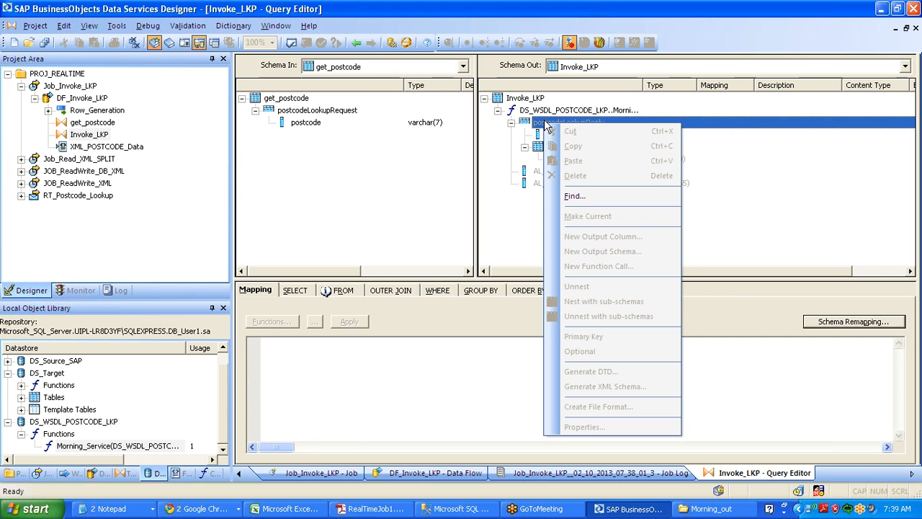
right_click(547, 110)
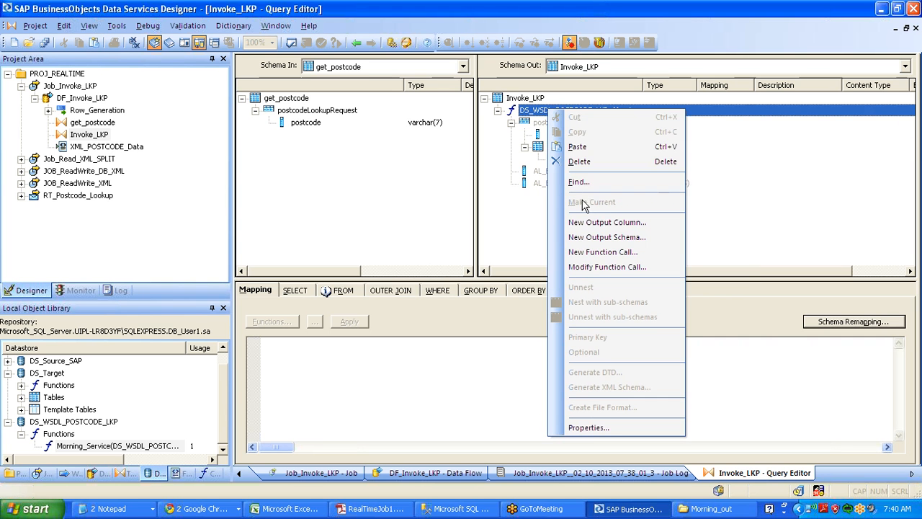
left_click(537, 126)
right_click(537, 126)
left_click(511, 134)
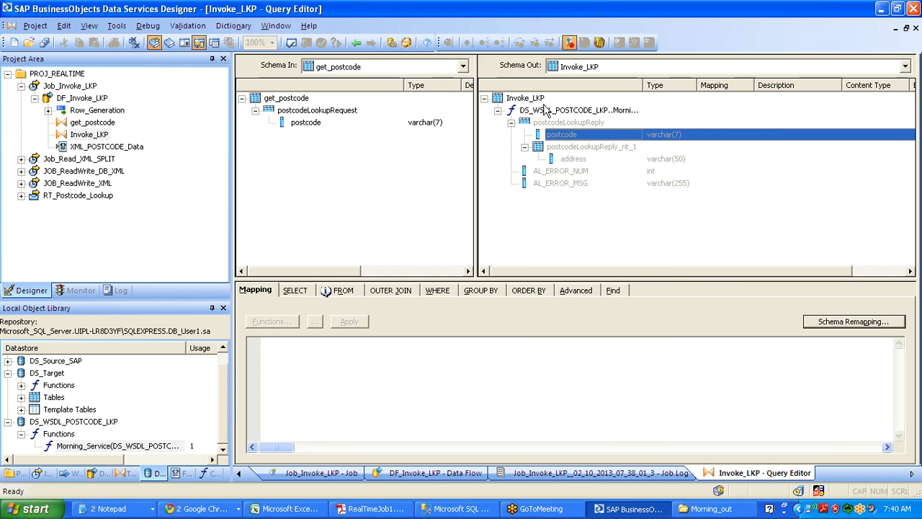
right_click(545, 110)
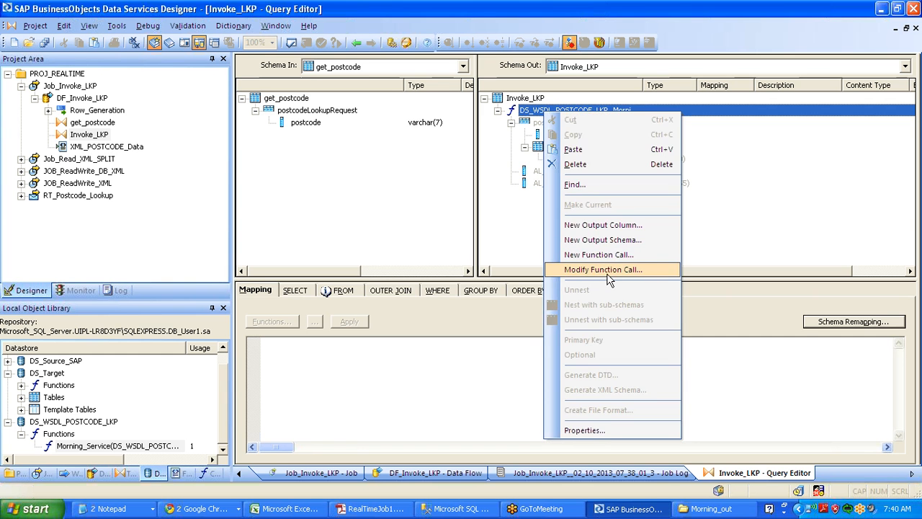
left_click(607, 274)
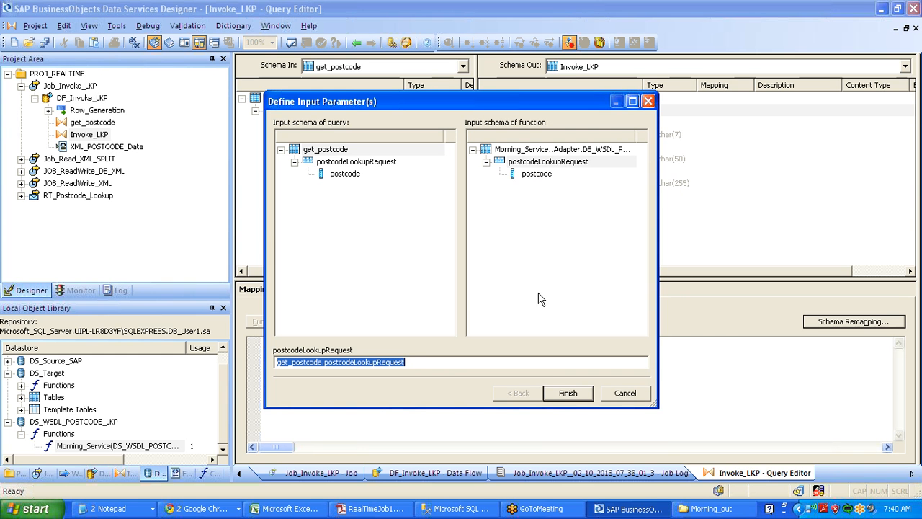
left_click(565, 399)
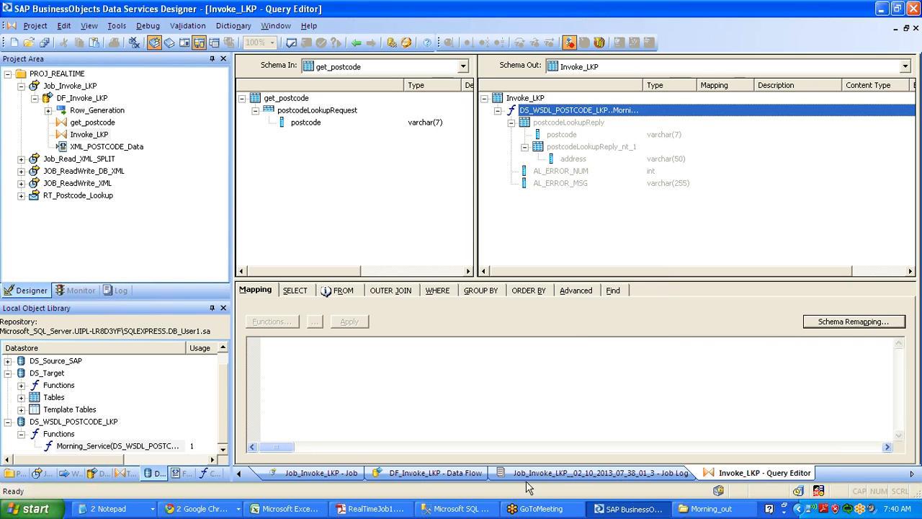
left_click(566, 160)
left_click_drag(574, 148, 575, 157)
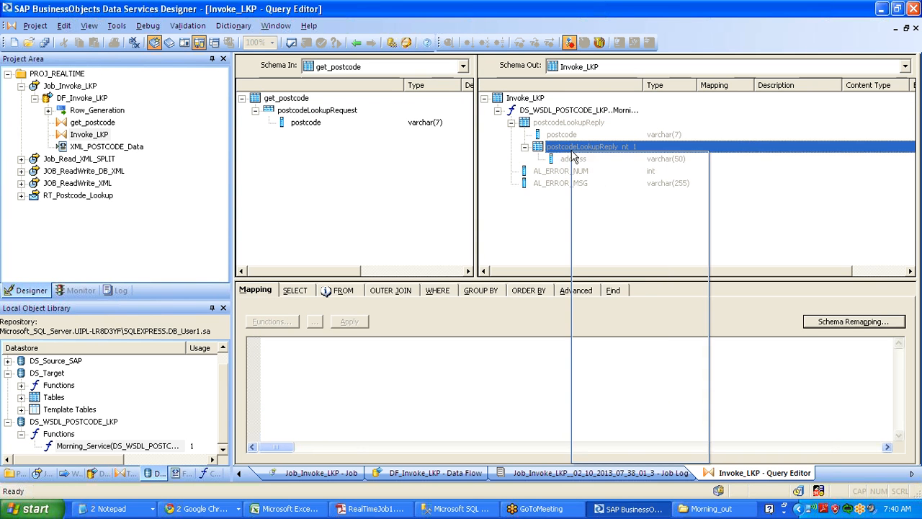
left_click(529, 183)
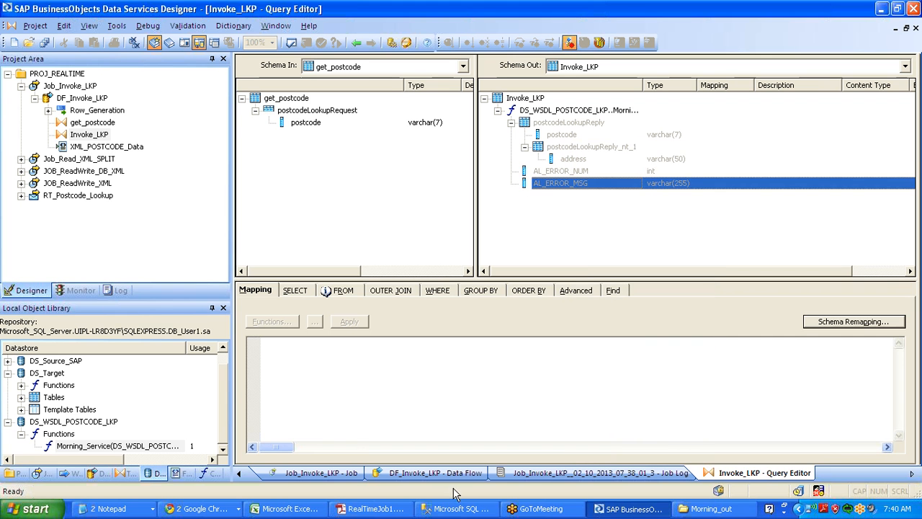
Step: Switch to RealTimeJob1.pdf in Adobe Reader and examine the function call, schema mapping and XML template instructions on pages 31 to 33
left_click(396, 509)
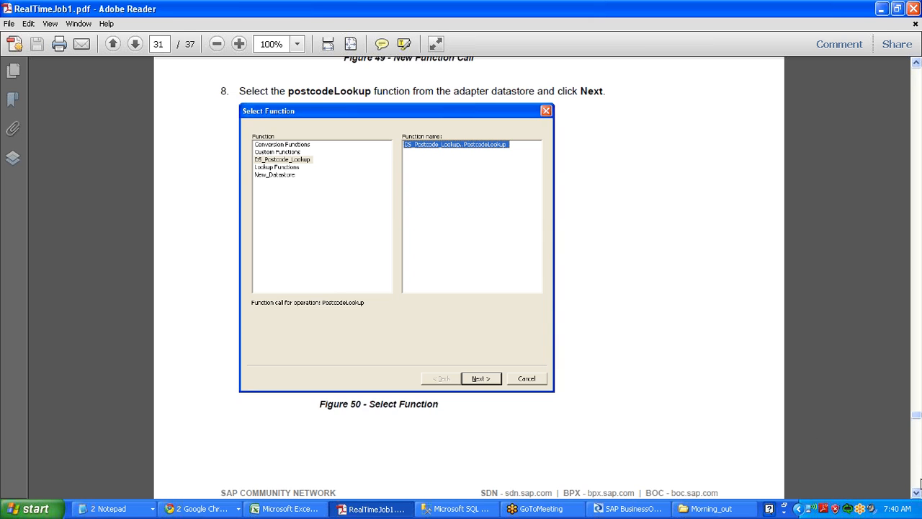
left_click(918, 483)
left_click(919, 483)
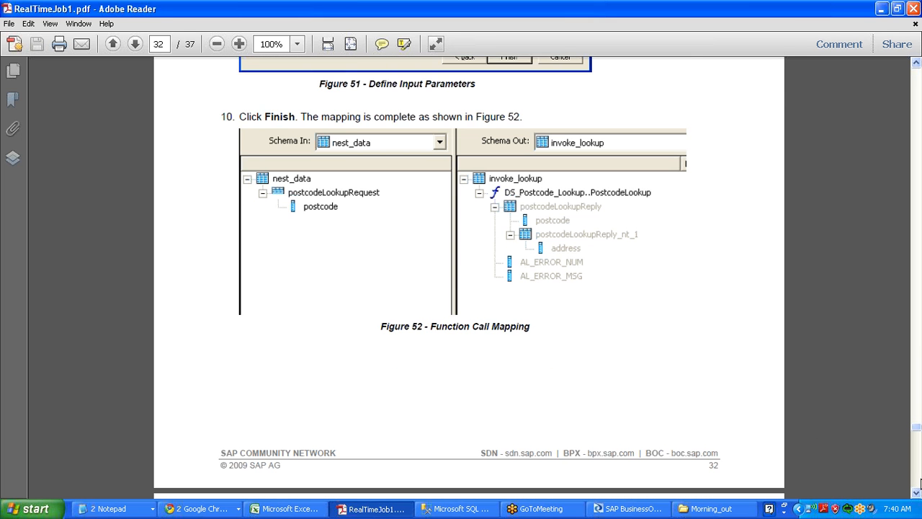
left_click(919, 483)
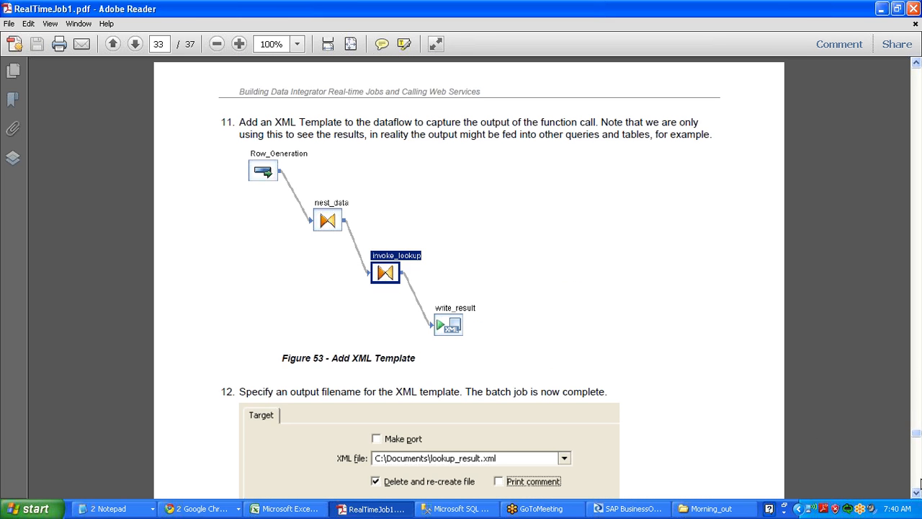
left_click(919, 482)
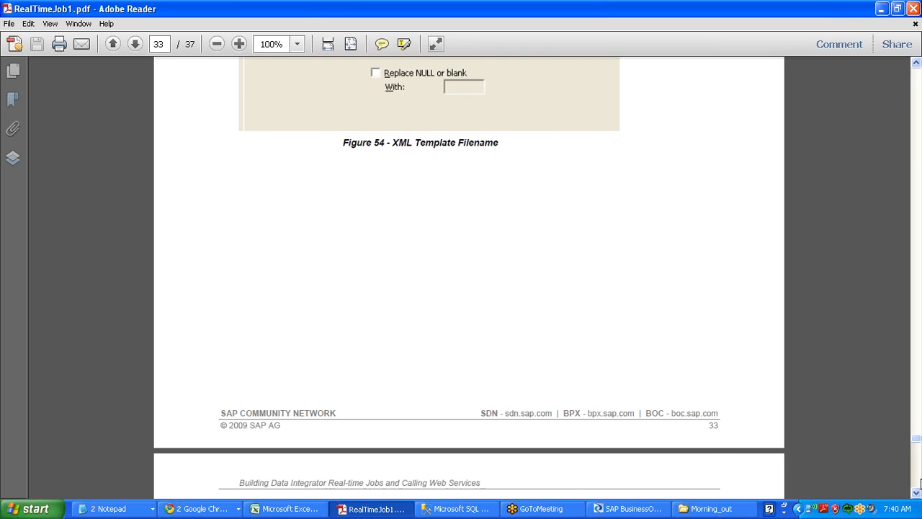
left_click(918, 158)
left_click(919, 157)
left_click(919, 157)
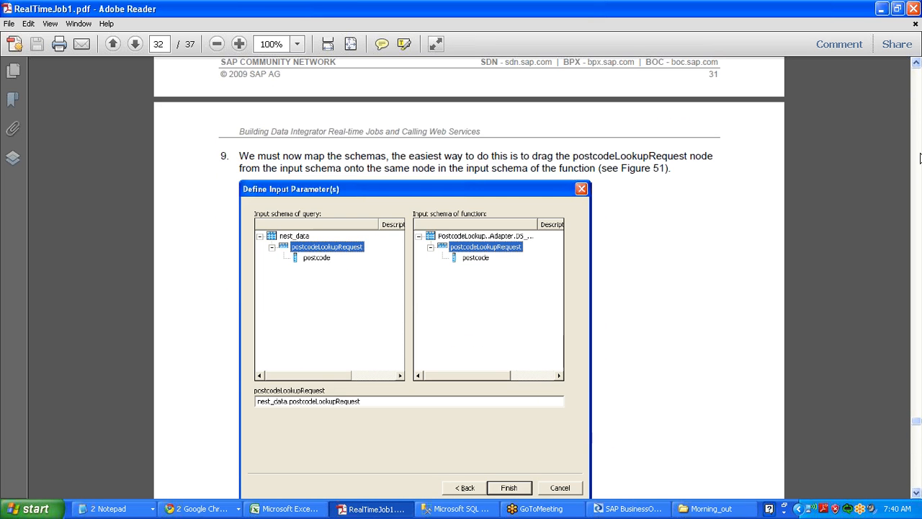
left_click(918, 157)
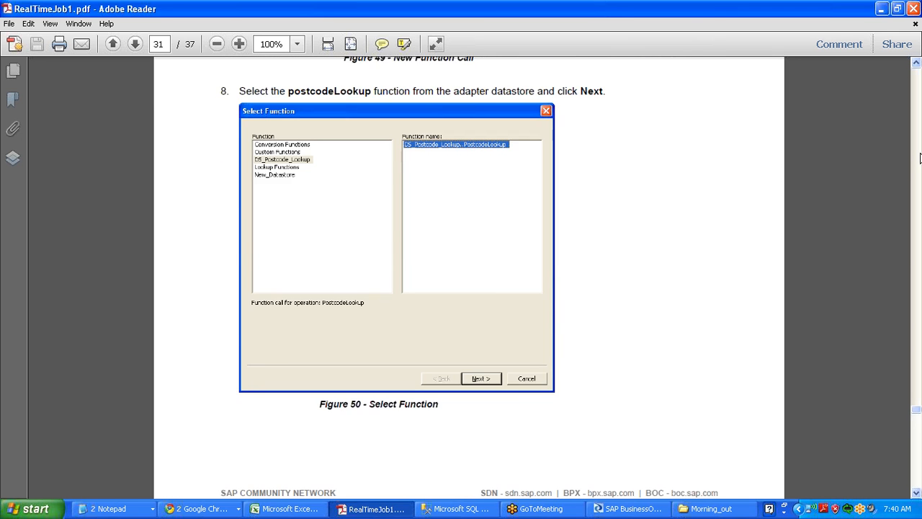
left_click(919, 157)
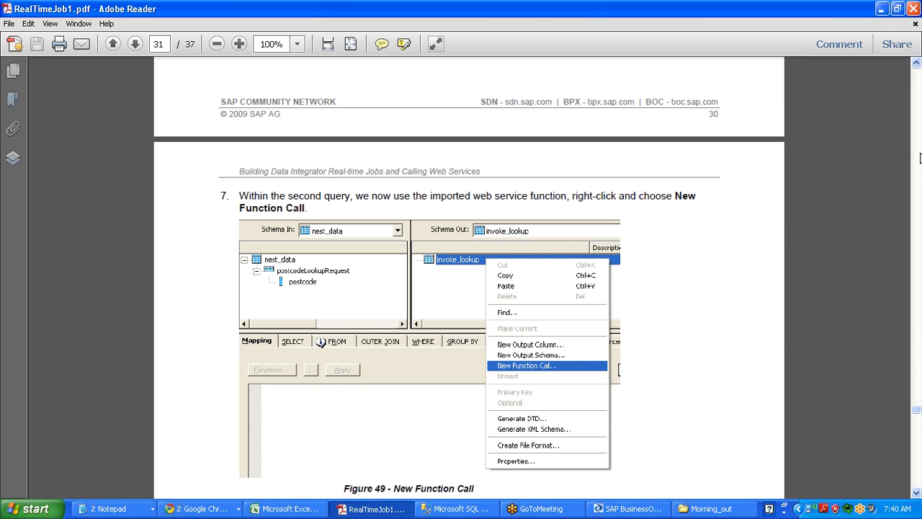
Step: Return to Data Services Designer and delete the Morning_Service function call from the Invoke_LKP output schema
left_click(623, 509)
left_click(529, 113)
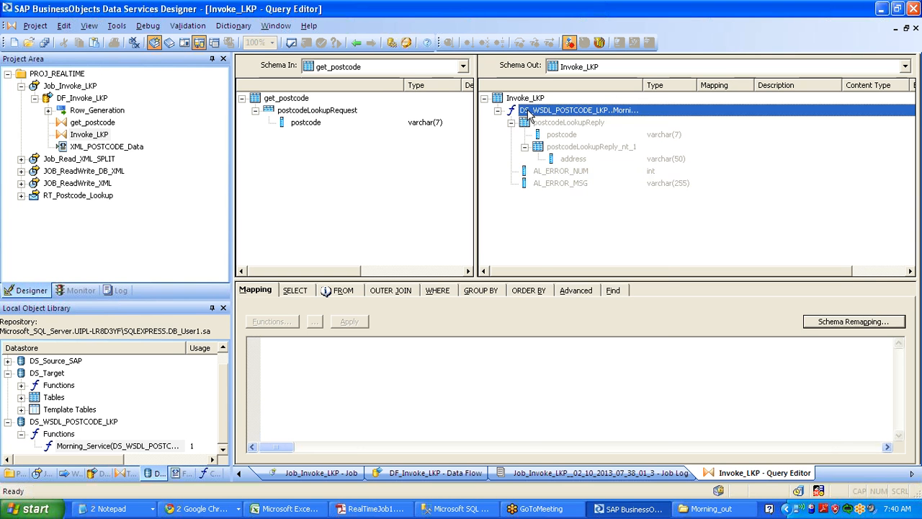
right_click(529, 113)
left_click(547, 162)
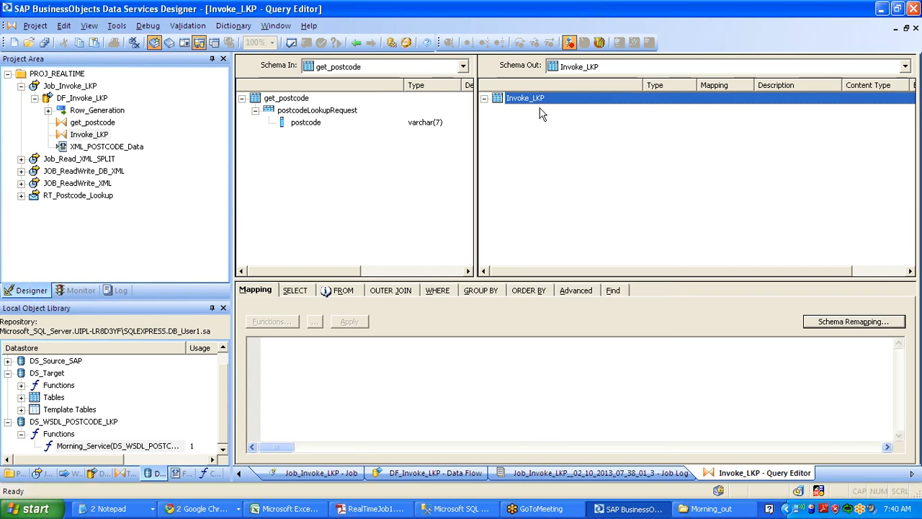
Step: Add a new DS_WSDL_POSTCODE_LKP..Morning_Service function call to Invoke_LKP, mapping get_postcode's postcodeLookupRequest to the function's postcodeLookupRequest
right_click(534, 103)
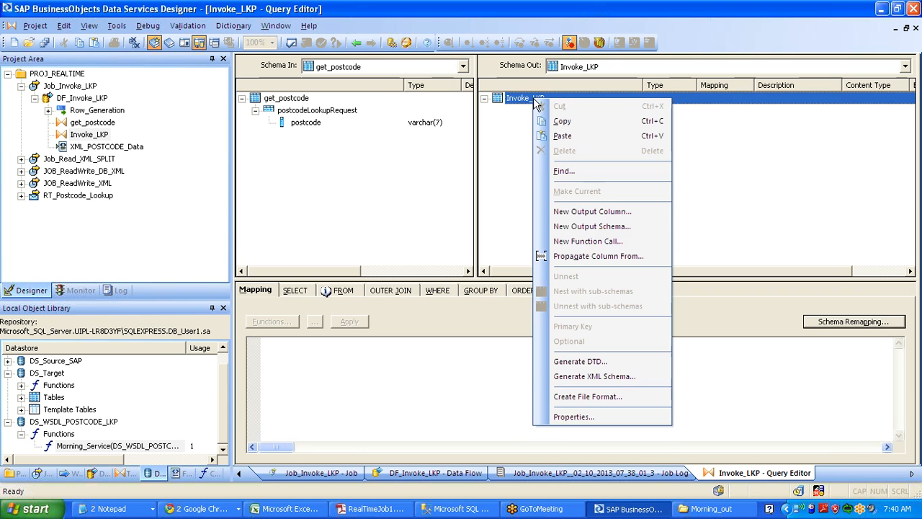
left_click(584, 249)
left_click(299, 106)
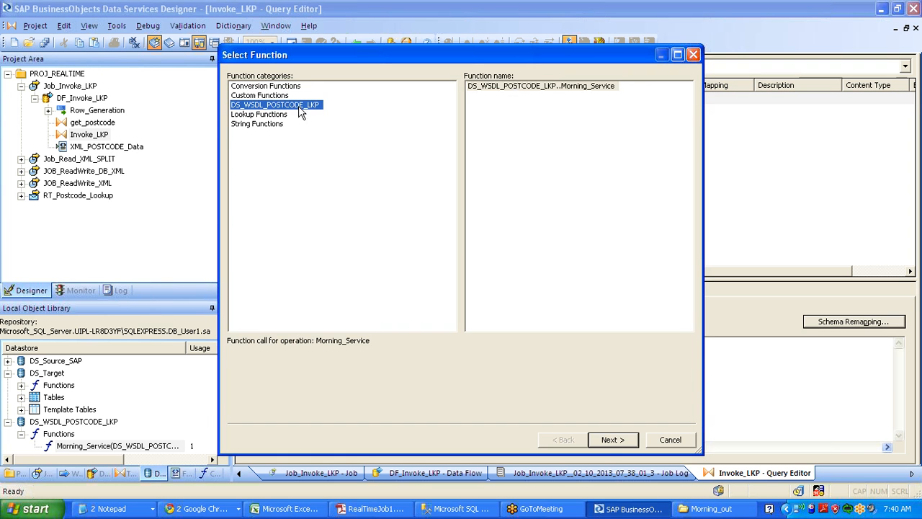
left_click(513, 88)
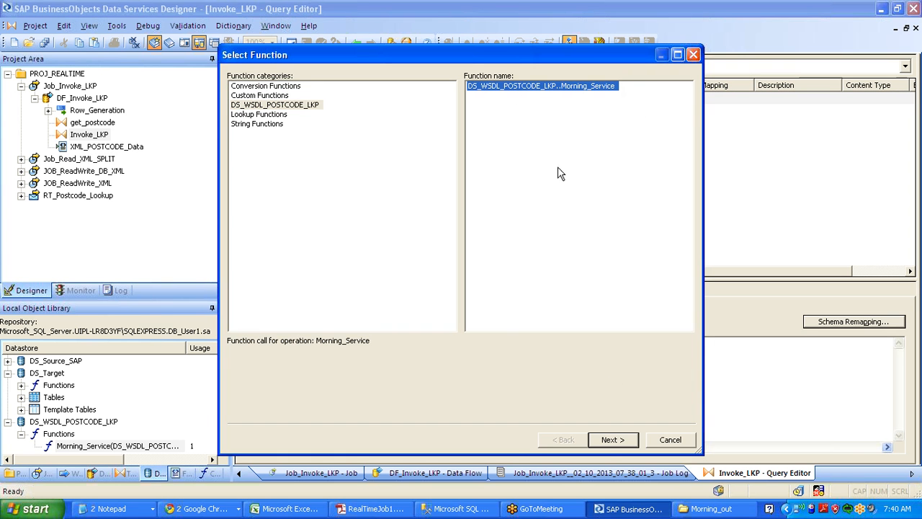
left_click(614, 441)
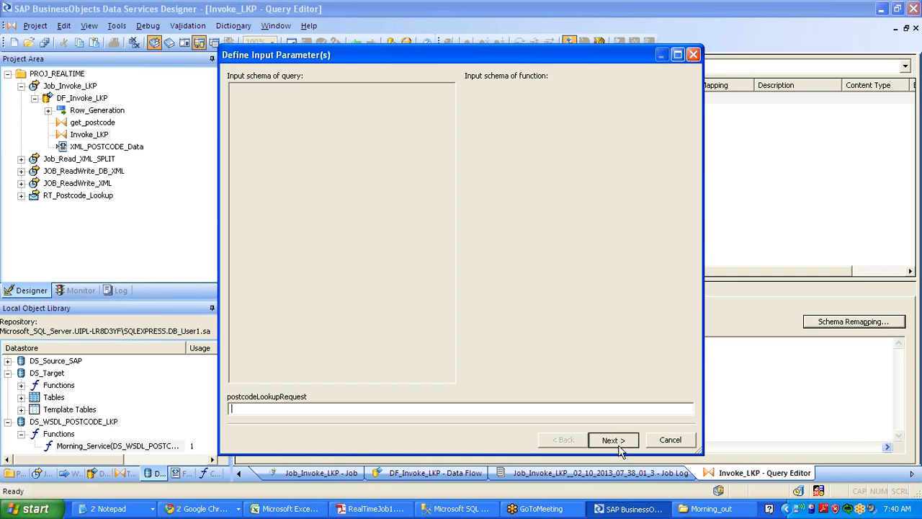
left_click_drag(302, 119, 540, 124)
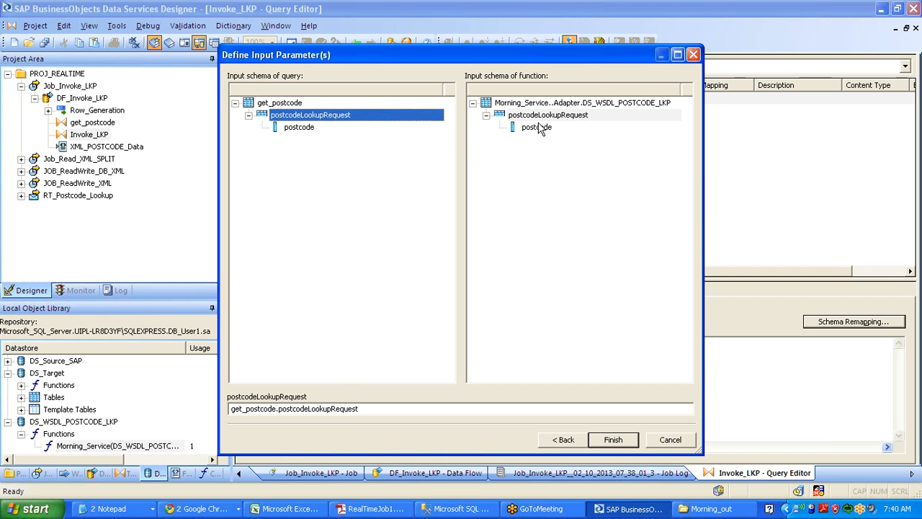
left_click(612, 440)
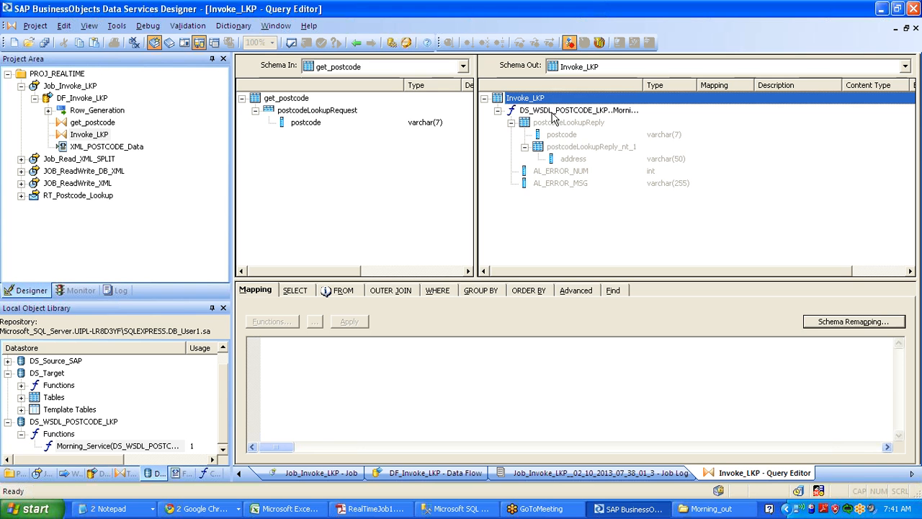
Step: Review the input parameter mapping of the Morning_Service function call in Invoke_LKP, checking postcodeLookupRequest on both the query and function sides
left_click(564, 147)
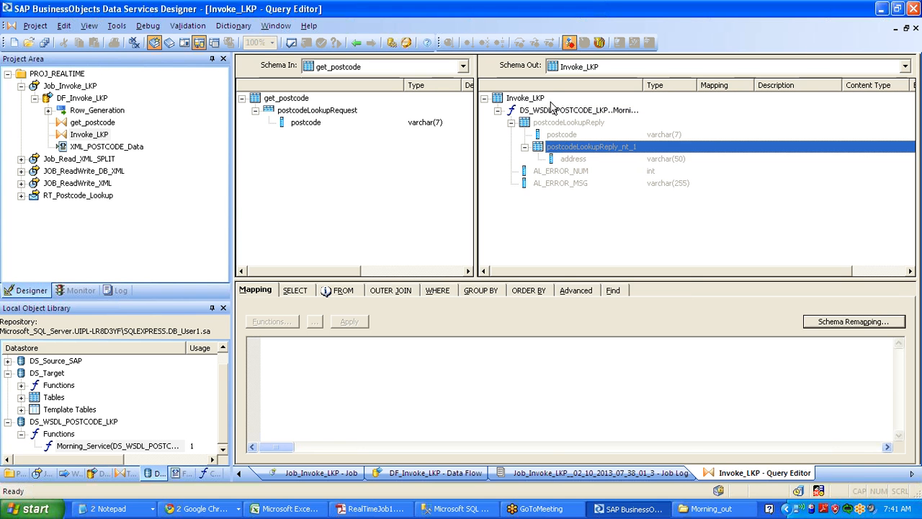
right_click(552, 111)
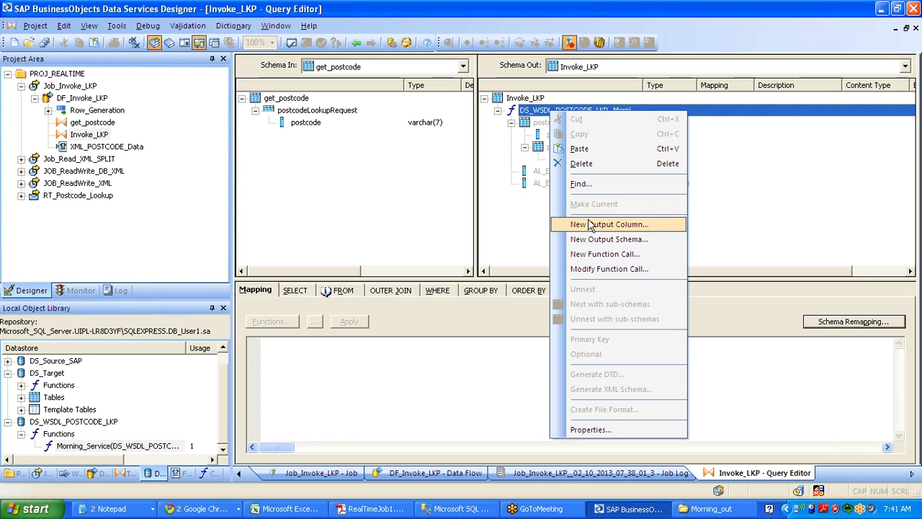
left_click(590, 271)
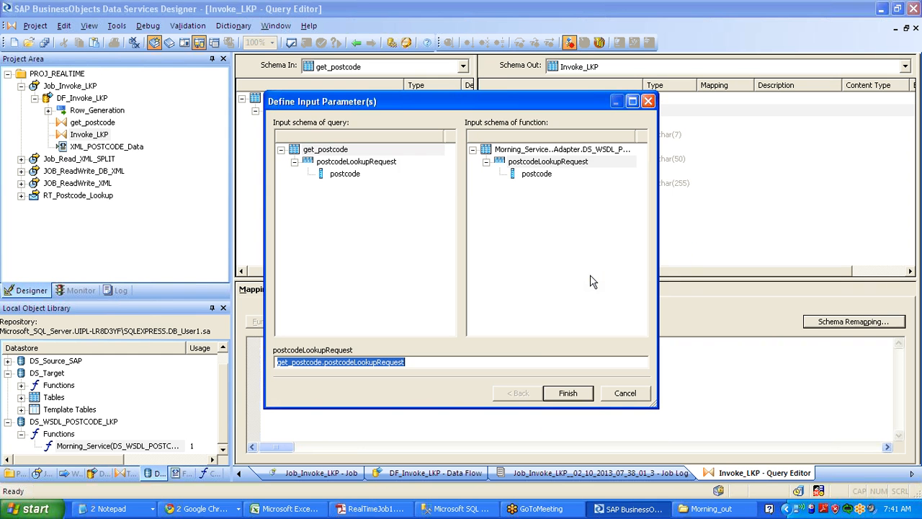
left_click(380, 163)
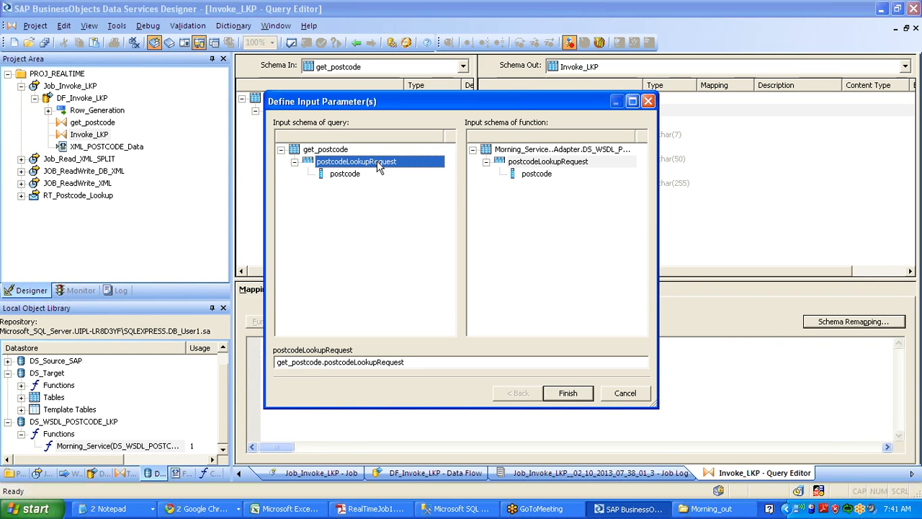
left_click(537, 166)
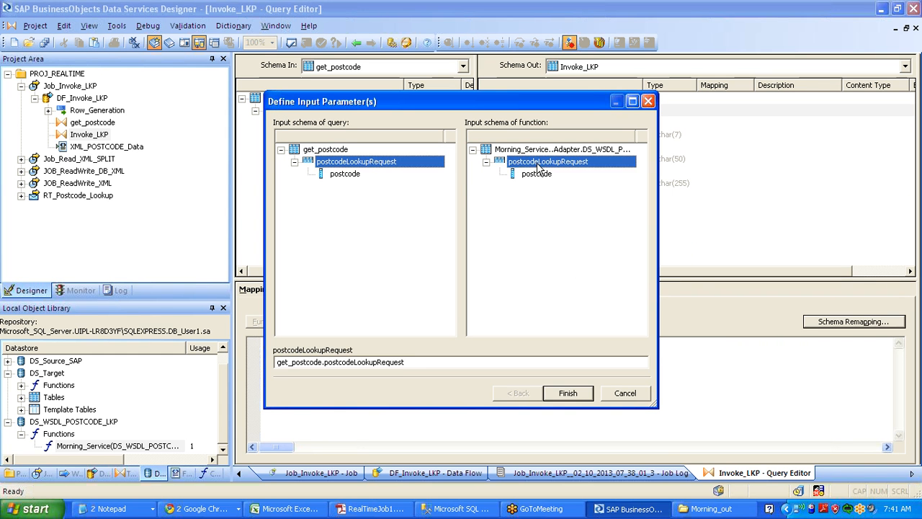
left_click(567, 393)
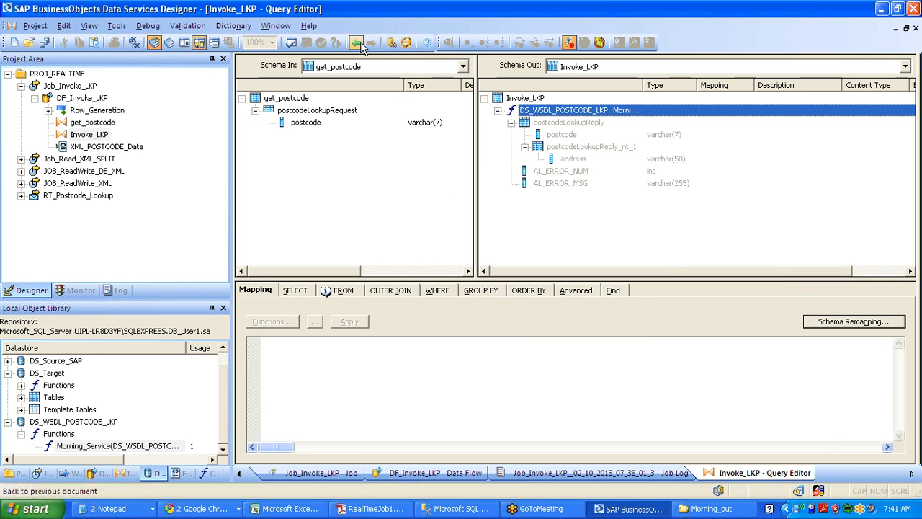
Step: Leave the Invoke_LKP query and execute Job_Invoke_LKP with the default execution properties
left_click(358, 43)
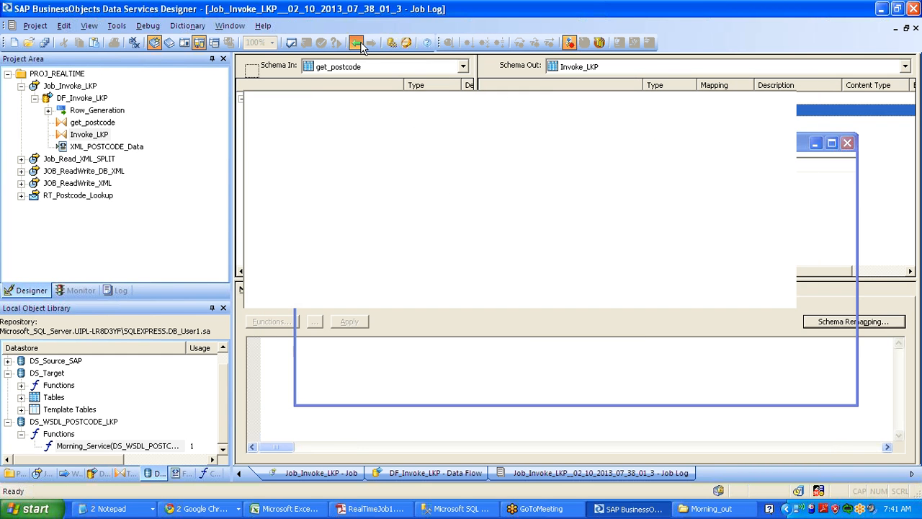
left_click(358, 43)
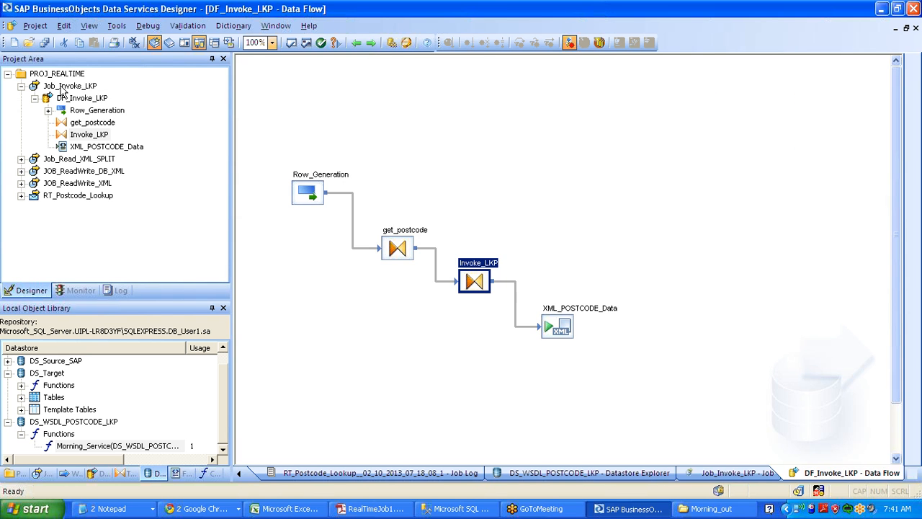
left_click(63, 88)
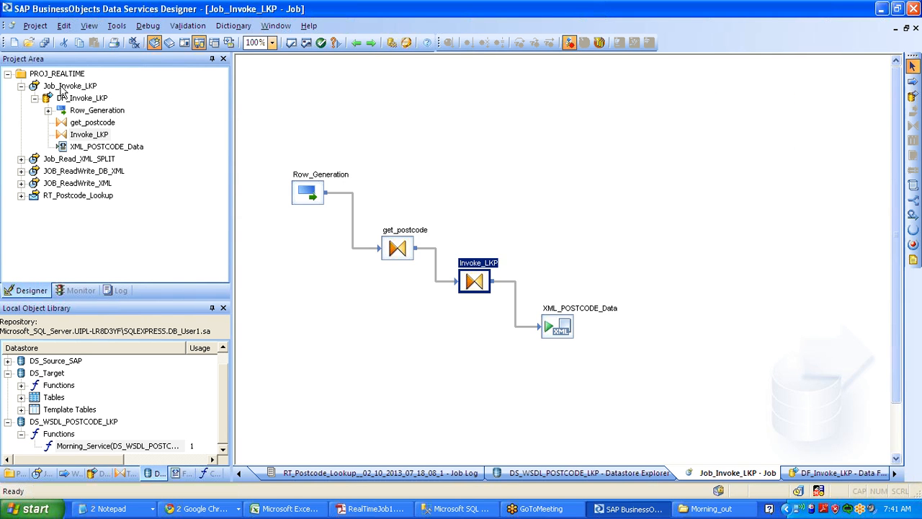
right_click(63, 87)
left_click(91, 94)
left_click(540, 423)
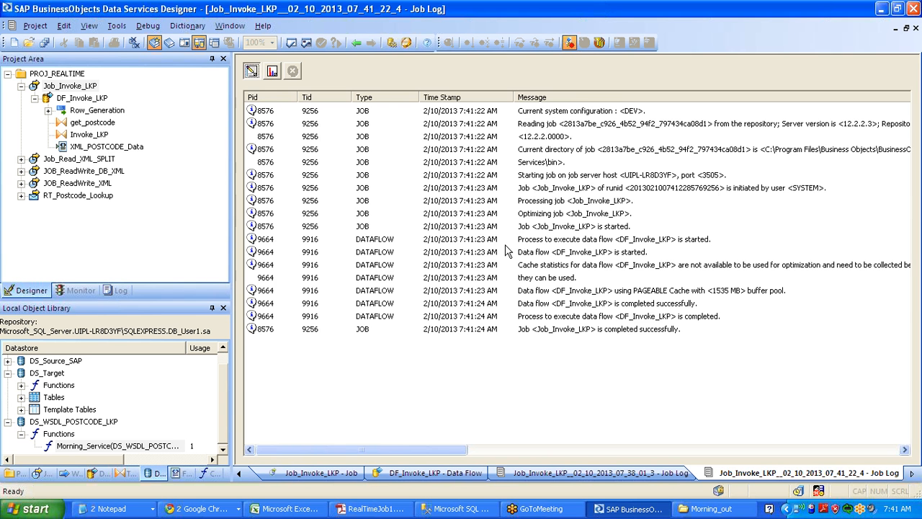
Step: Display the DF_Invoke_LKP data flow, then switch to the Morning_out folder and open XML_DATA.xml in Notepad
double_click(82, 100)
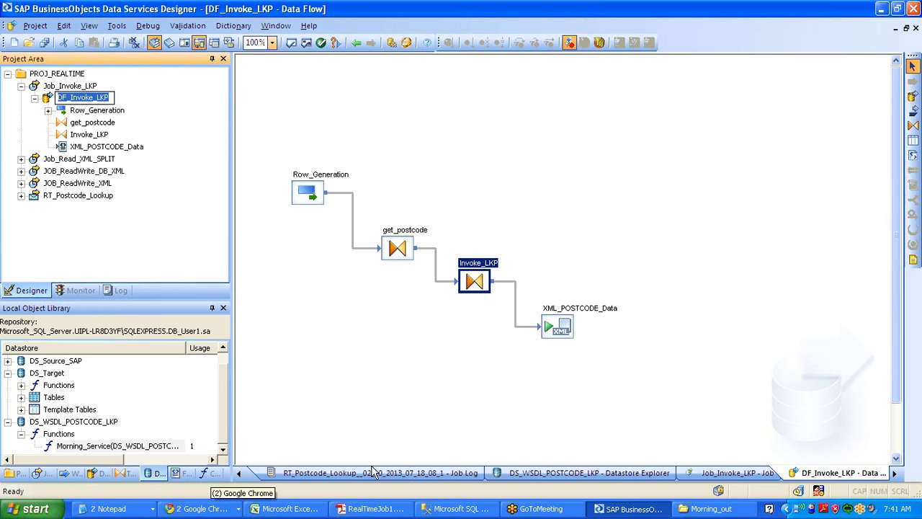
left_click(733, 510)
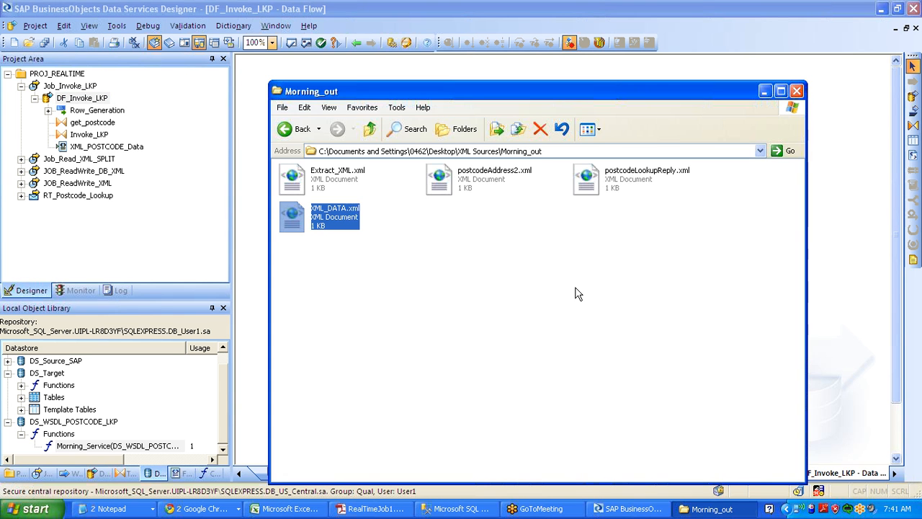
right_click(349, 212)
mouse_move(433, 252)
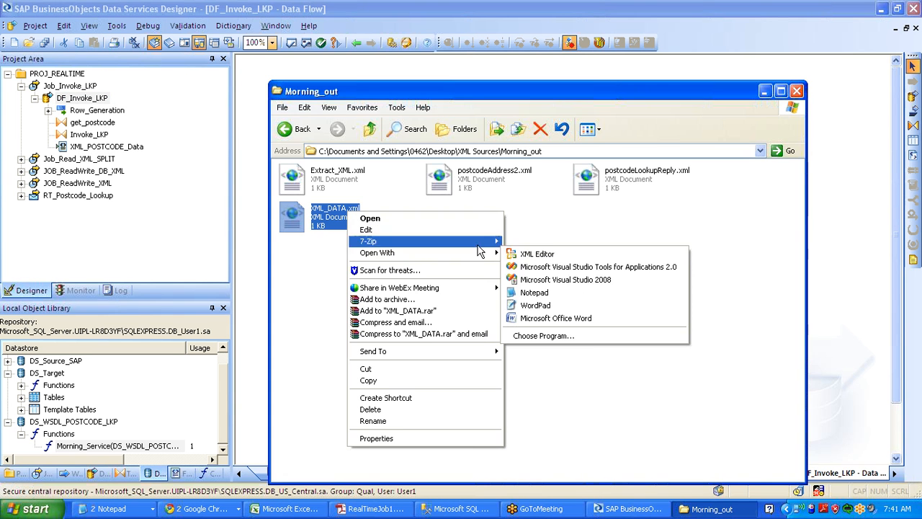
left_click(585, 295)
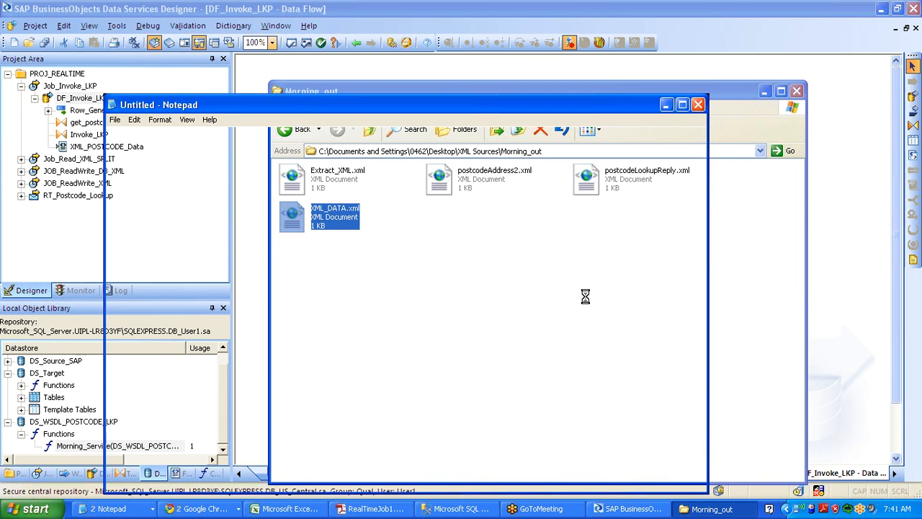
Step: Compare the postcode values in the two generated replies of XML_DATA.xml, then close the file and the Morning_out folder
left_click_drag(221, 292, 302, 292)
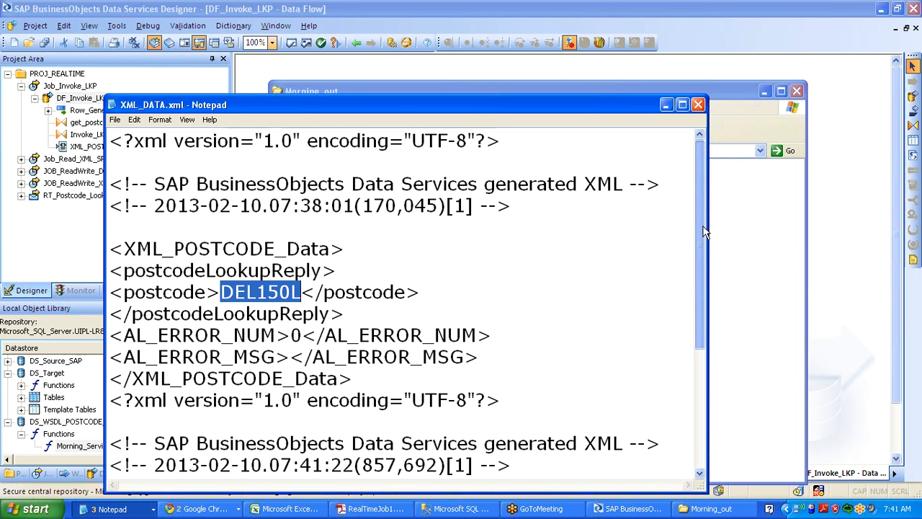
left_click_drag(705, 230, 710, 275)
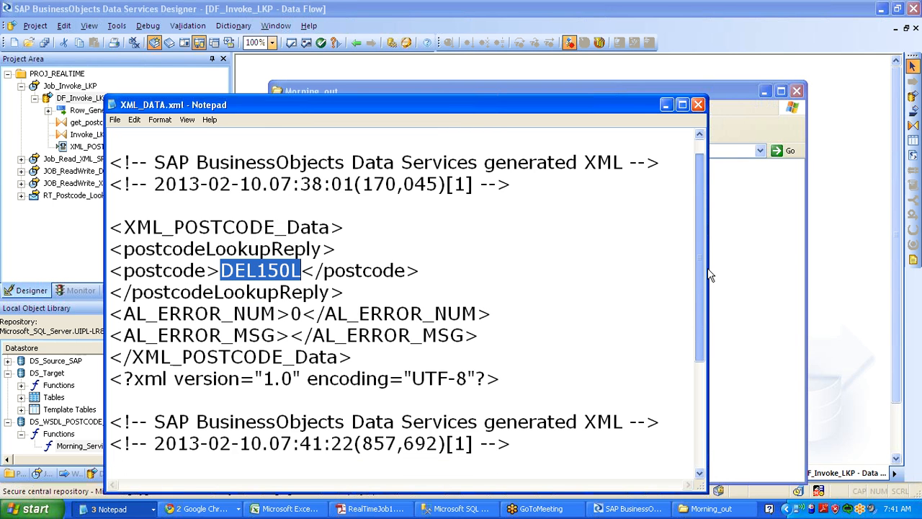
scroll(709, 274, "down", 2)
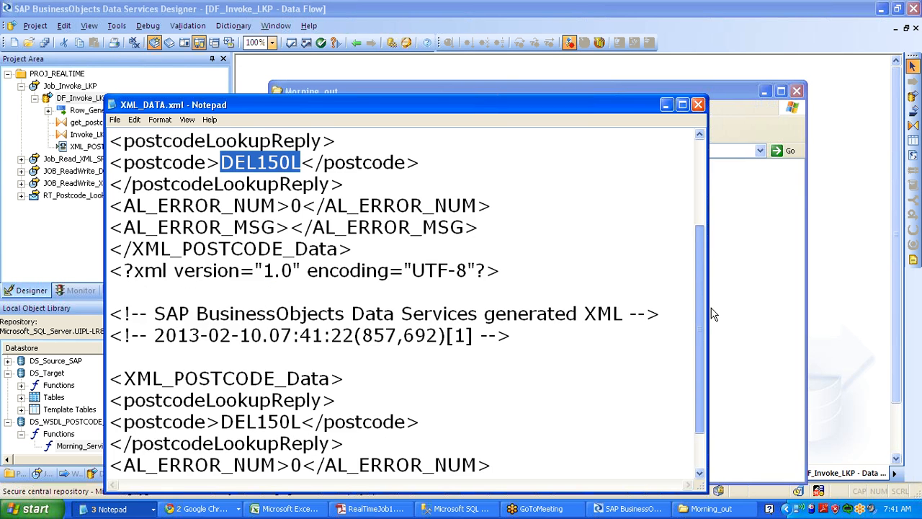
scroll(712, 314, "down", 1)
left_click_drag(219, 378, 315, 378)
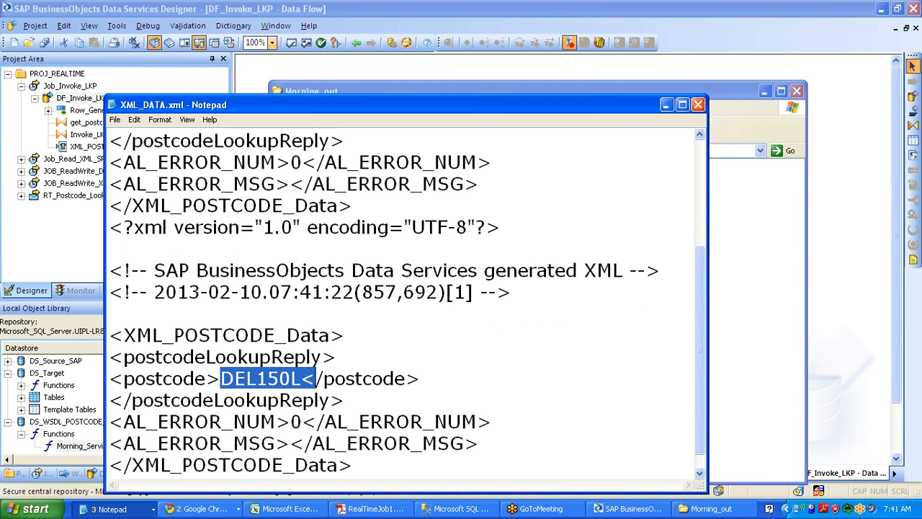
left_click(698, 105)
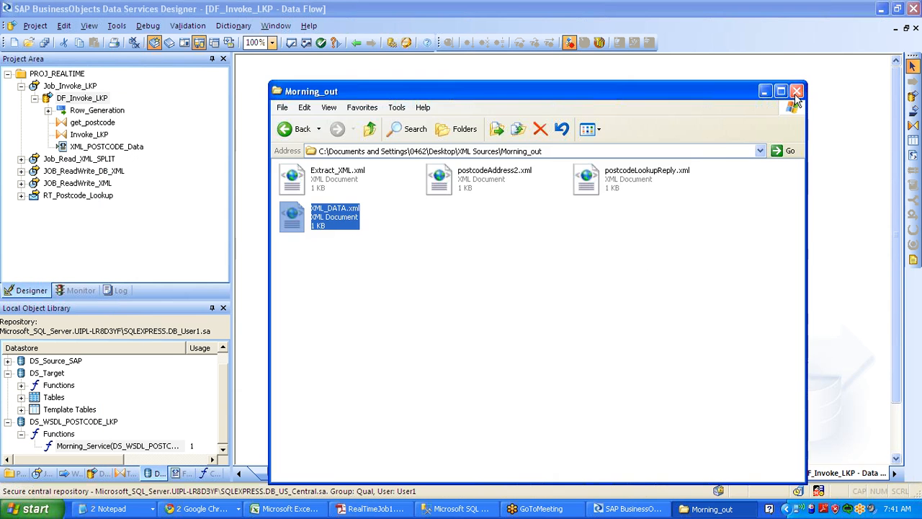
left_click(796, 92)
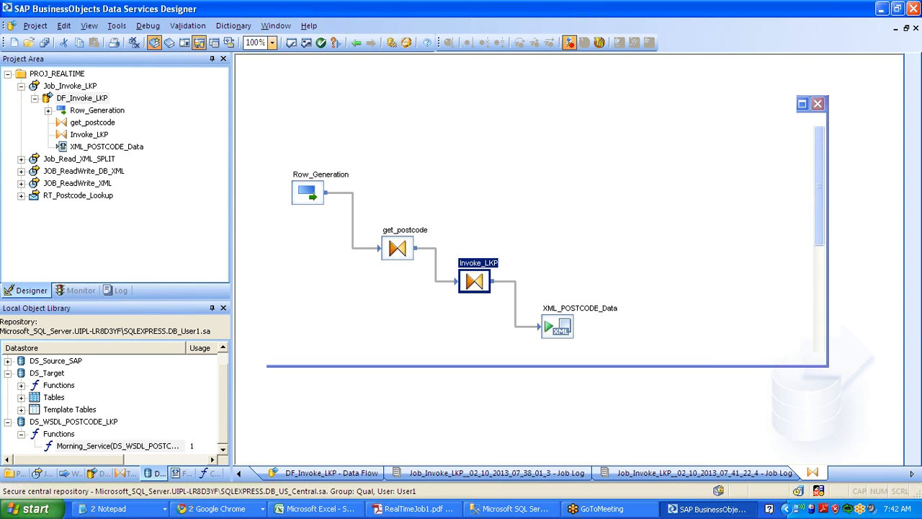
Step: Check the postcode column mapping in the get_postcode query and return to the DF_Invoke_LKP data flow
double_click(412, 238)
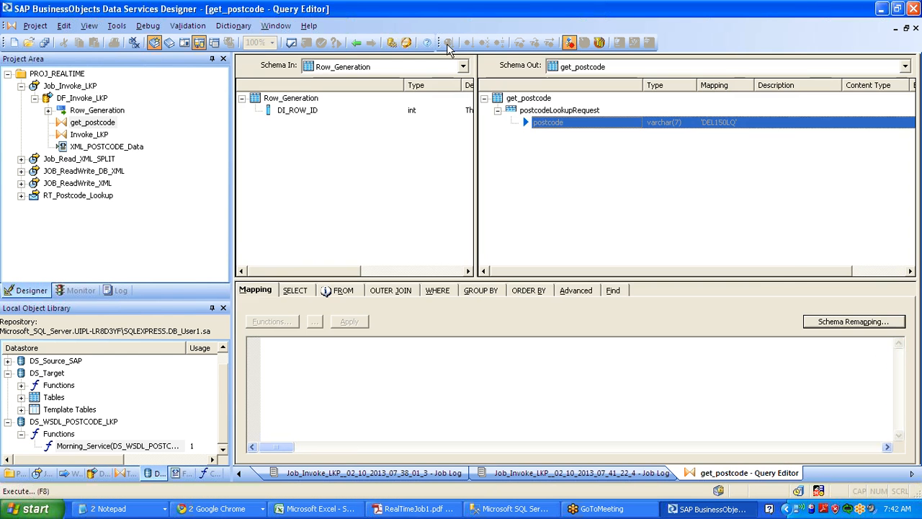
left_click(356, 42)
left_click(356, 42)
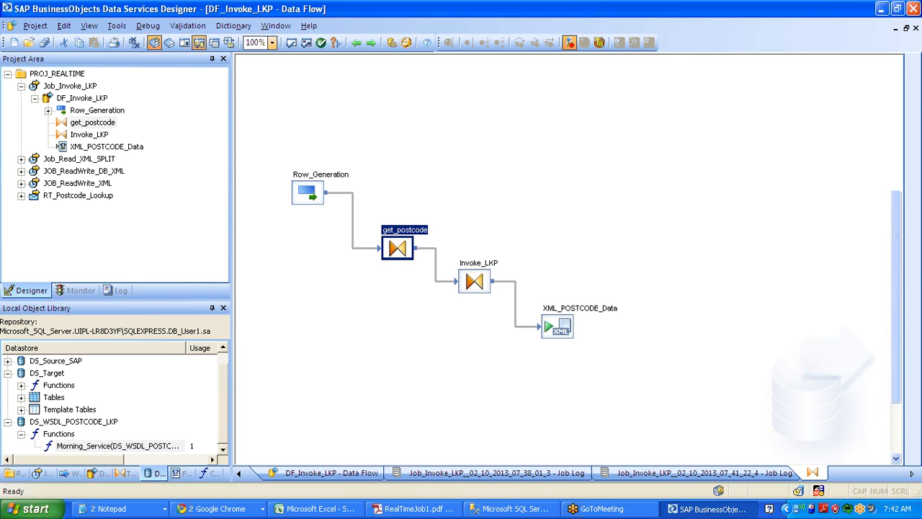
Step: Open the Invoke_LKP query and delete the Morning_Service function call from its output schema
double_click(474, 281)
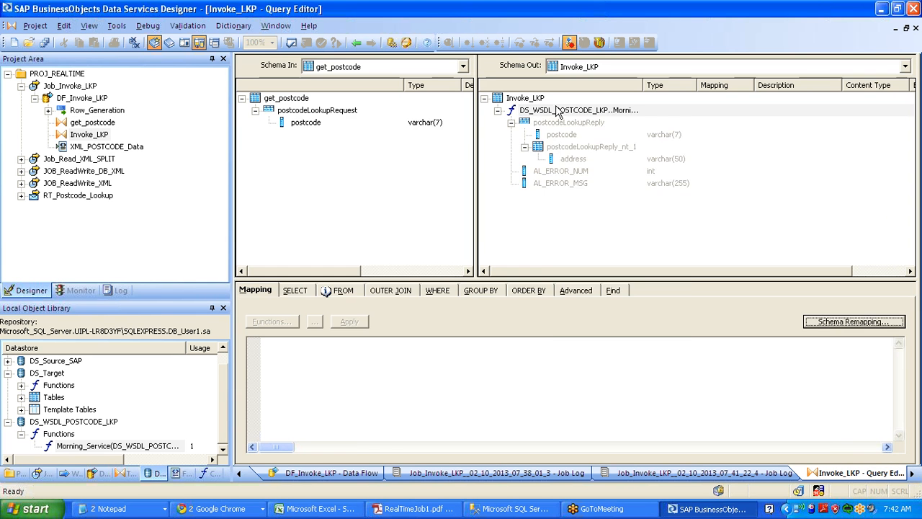
left_click(555, 110)
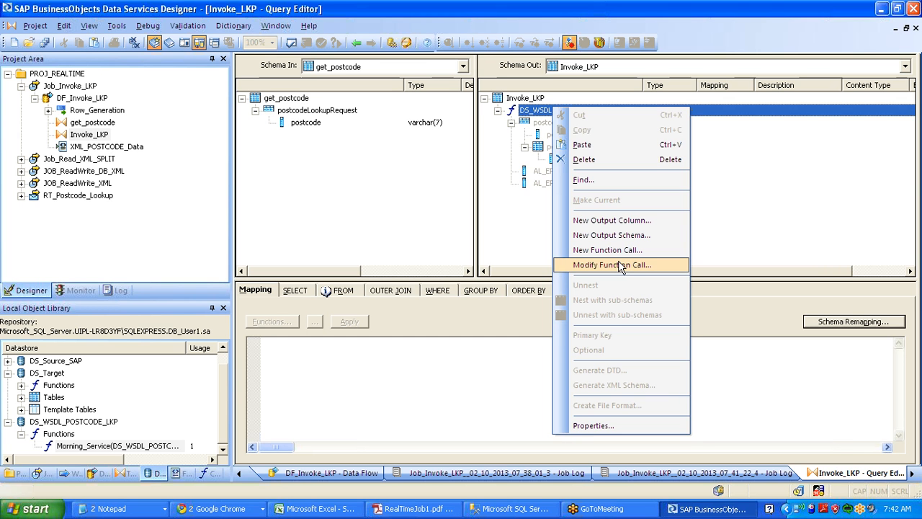
left_click(621, 160)
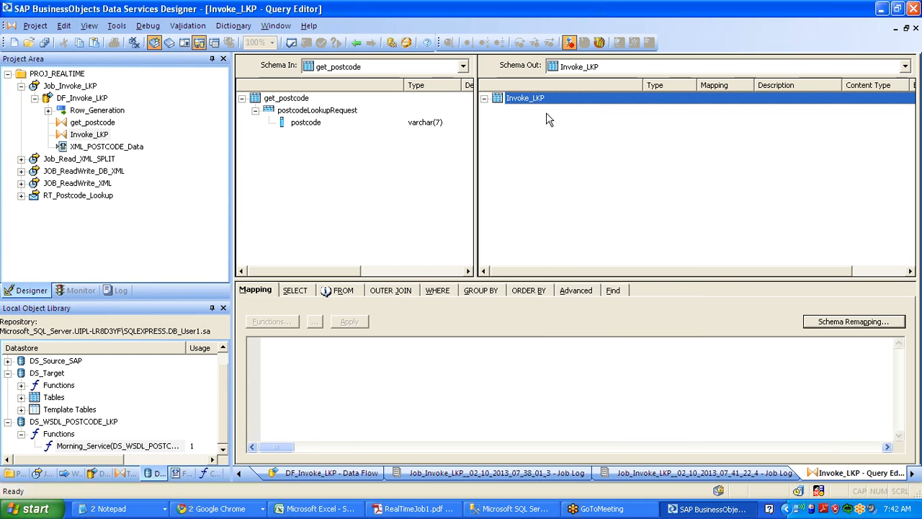
right_click(524, 99)
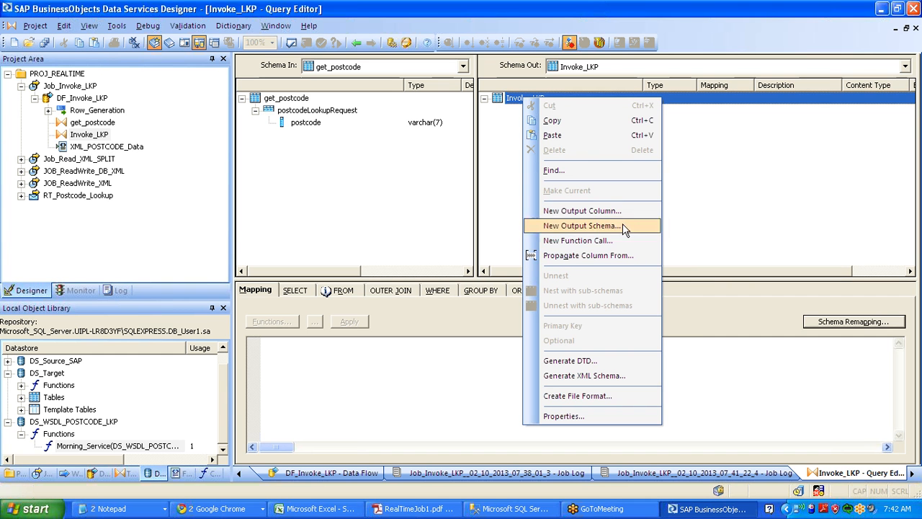
left_click(607, 242)
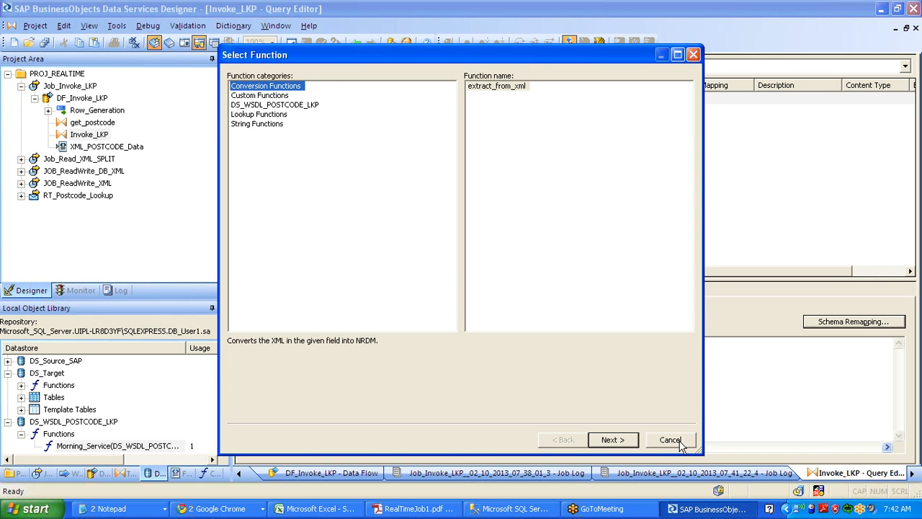
left_click(680, 442)
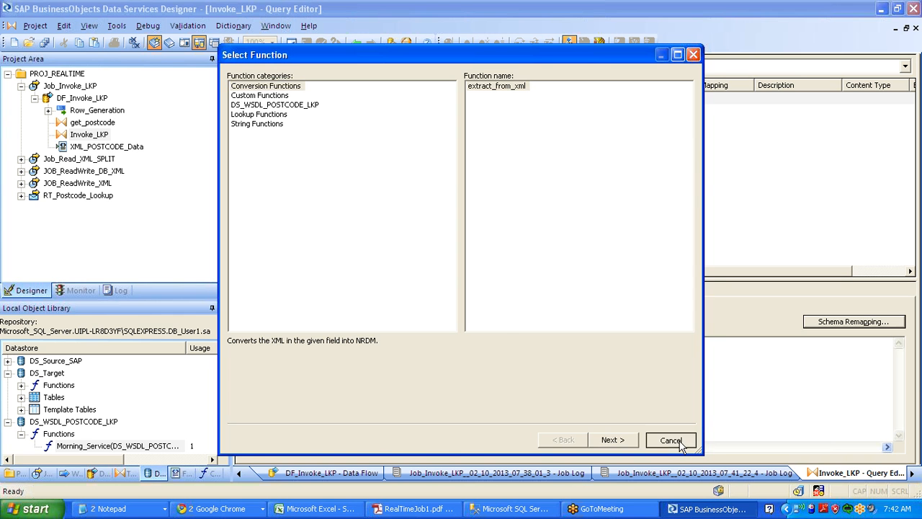
Step: Switch to RealTimeJob1.pdf in Adobe Reader, read instructions 7 and 8 on adding a function call, and return to Data Services Designer
key("alt+Tab")
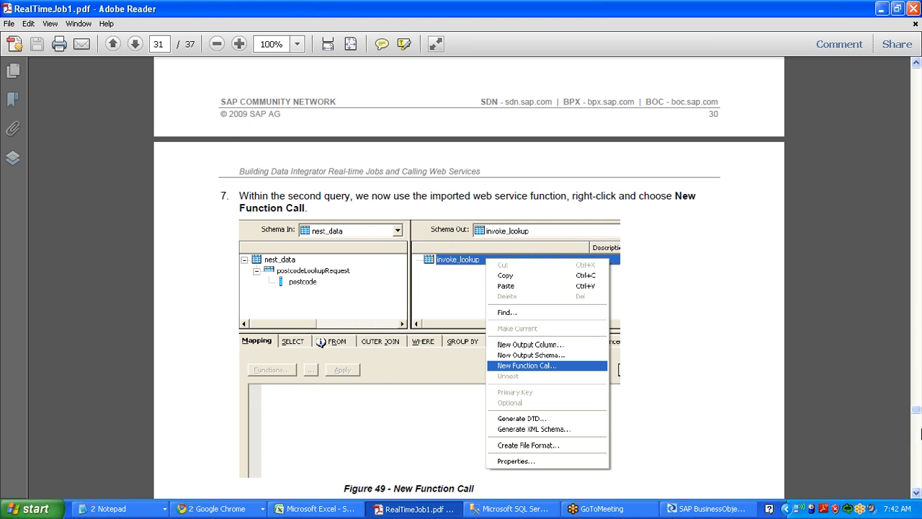
left_click(918, 456)
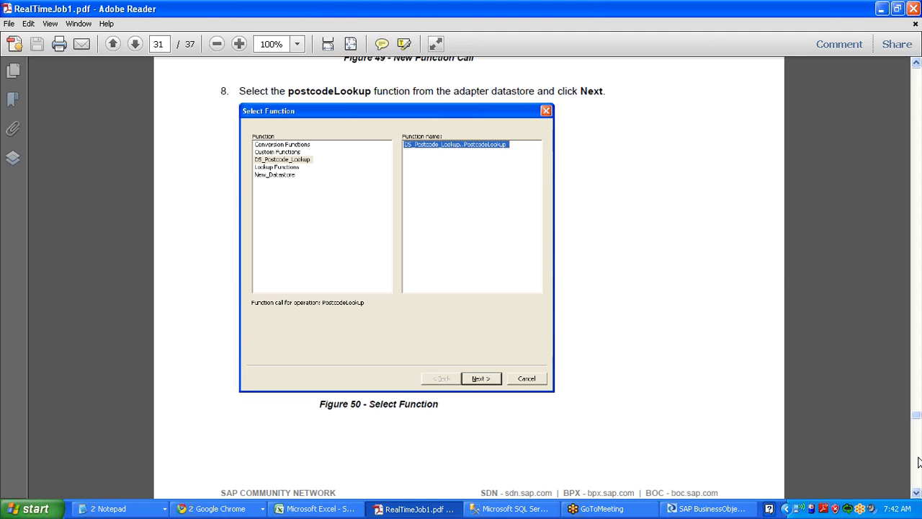
key("alt+Tab")
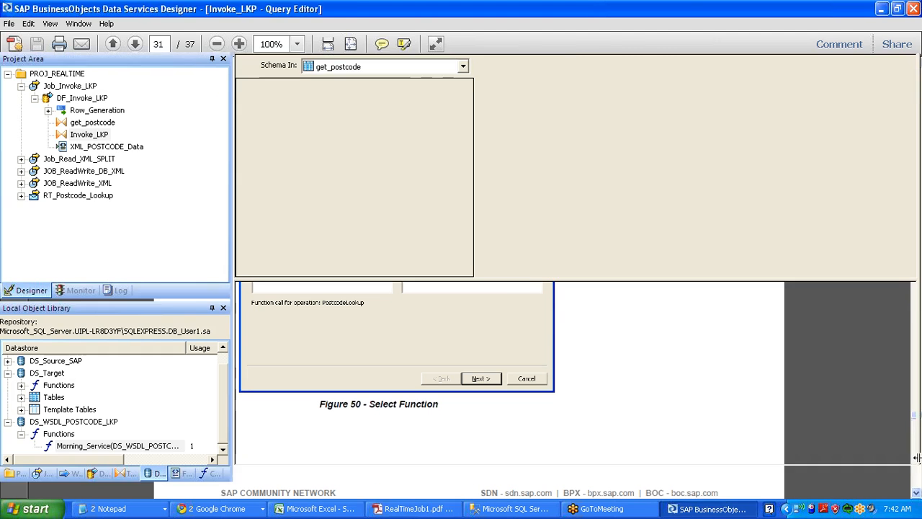
key("alt+Tab")
key("alt+Tab")
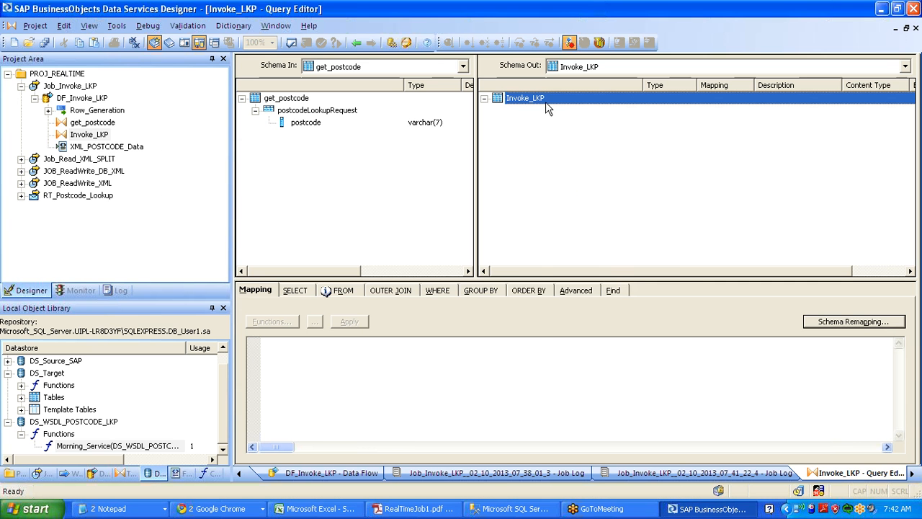
Step: Add a Morning_Service function call from DS_WSDL_POSTCODE_LKP to the Invoke_LKP output schema, with get_postcode's postcodeLookupRequest as its input
right_click(545, 101)
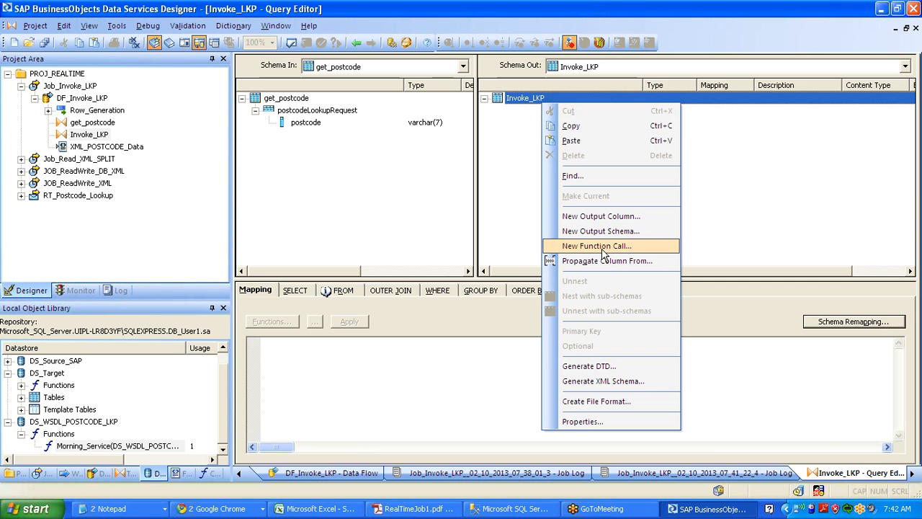
left_click(603, 253)
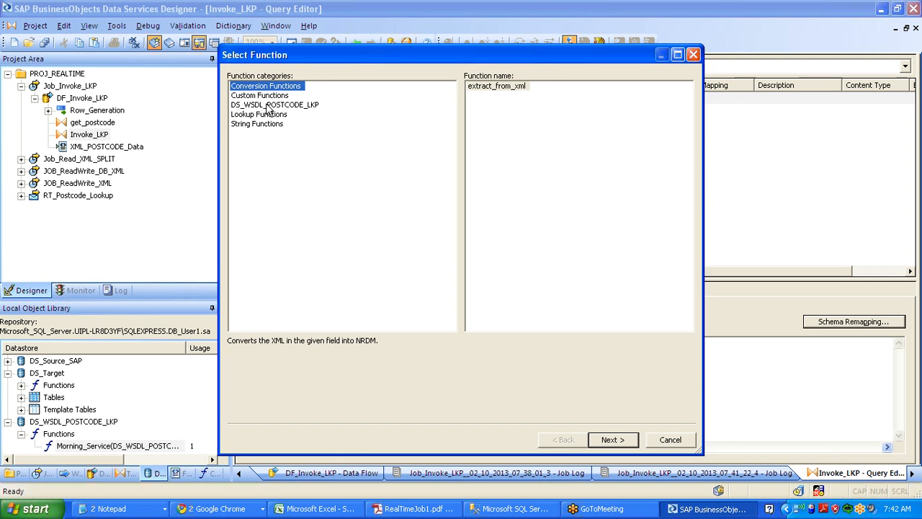
left_click(268, 105)
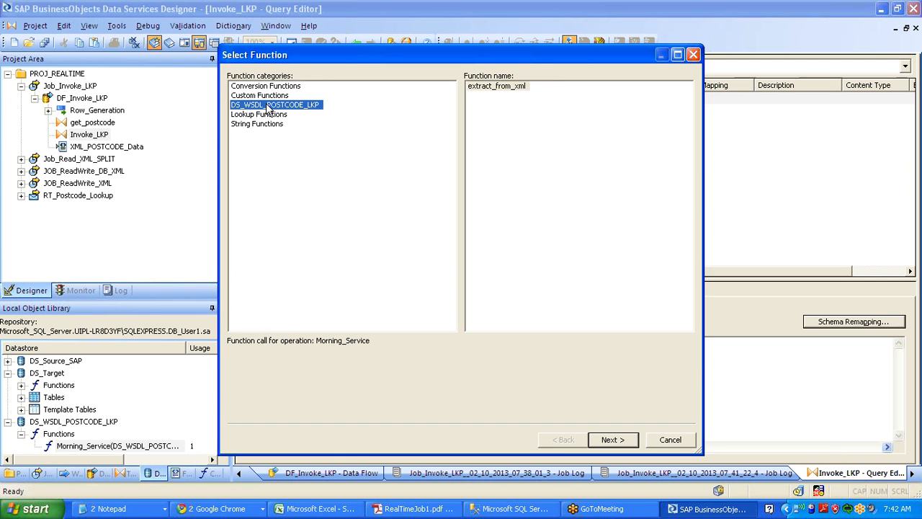
left_click(614, 441)
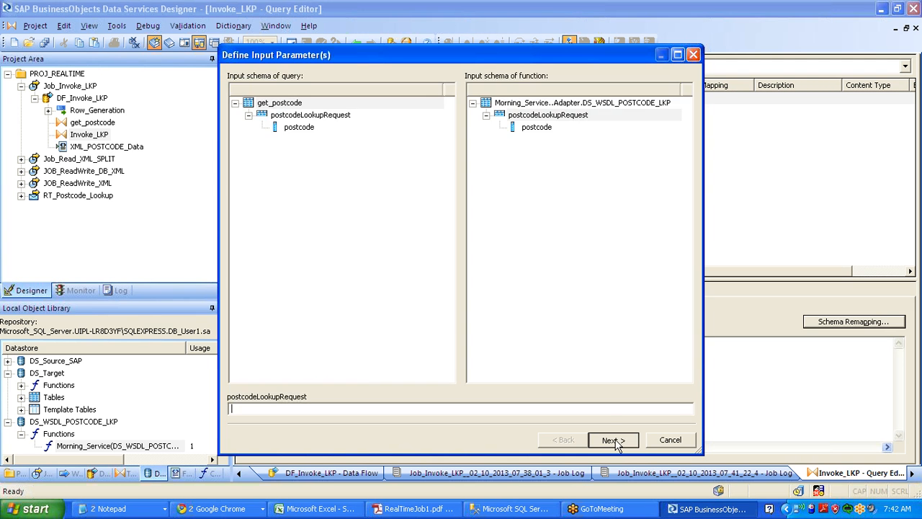
left_click_drag(322, 121, 571, 124)
left_click(613, 440)
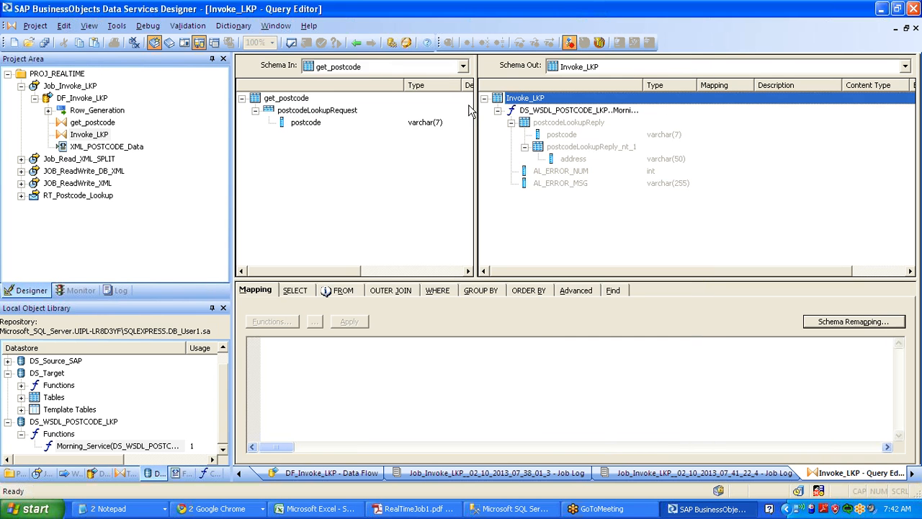
Step: Examine the function call's reply columns and the source schema of the Invoke_LKP query, and return to the DF_Invoke_LKP data flow
left_click(357, 44)
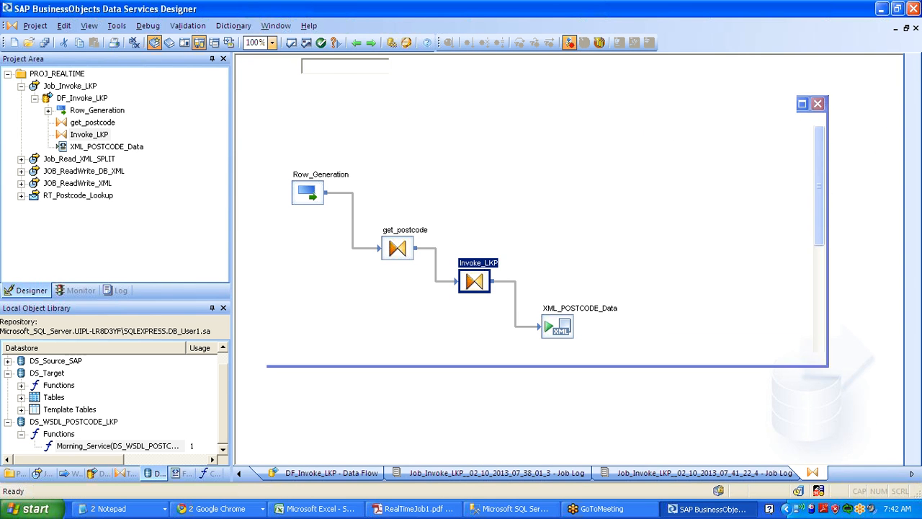
left_click(553, 126)
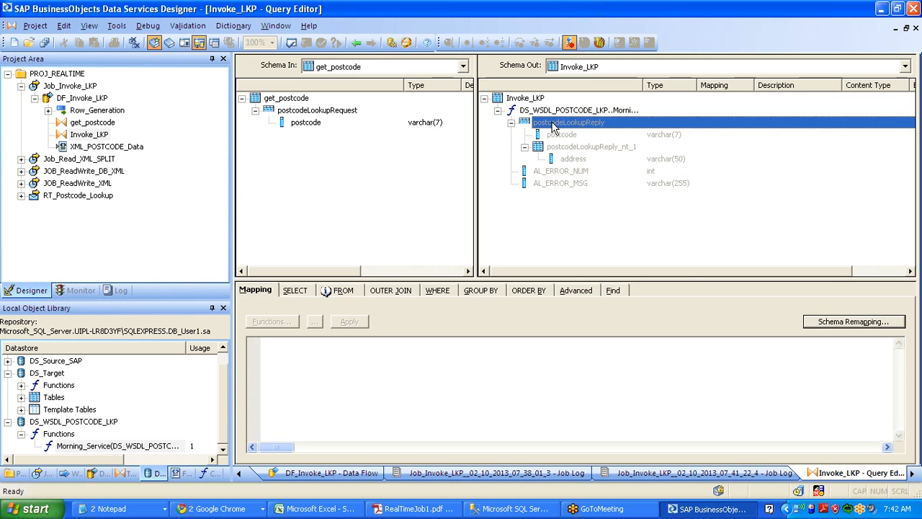
right_click(554, 127)
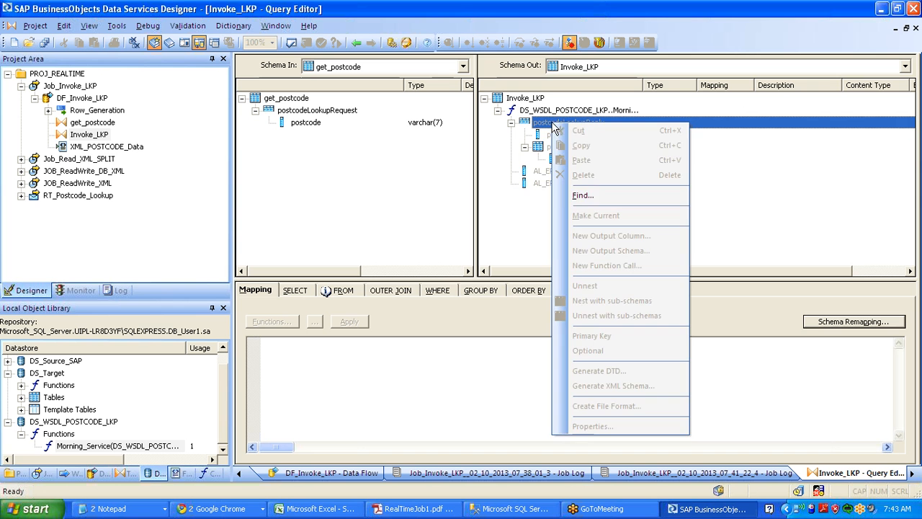
left_click(481, 133)
left_click(536, 110)
right_click(549, 110)
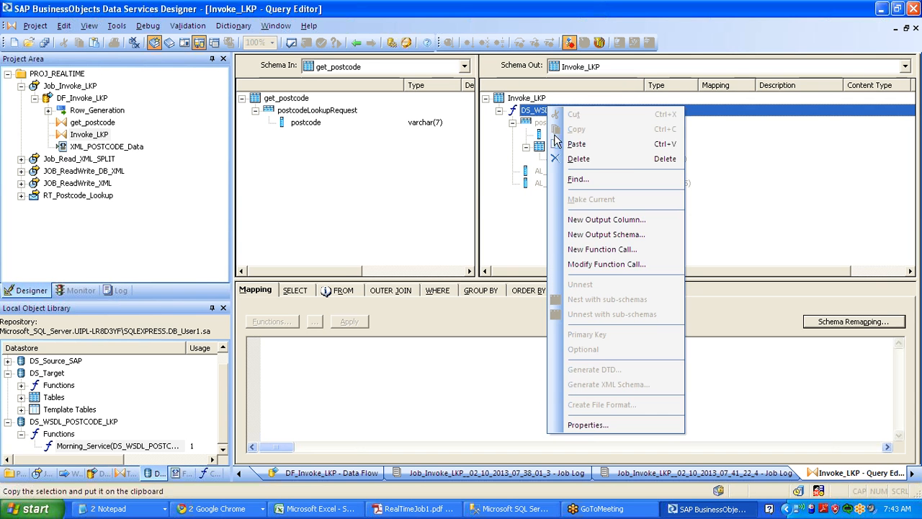
left_click(531, 165)
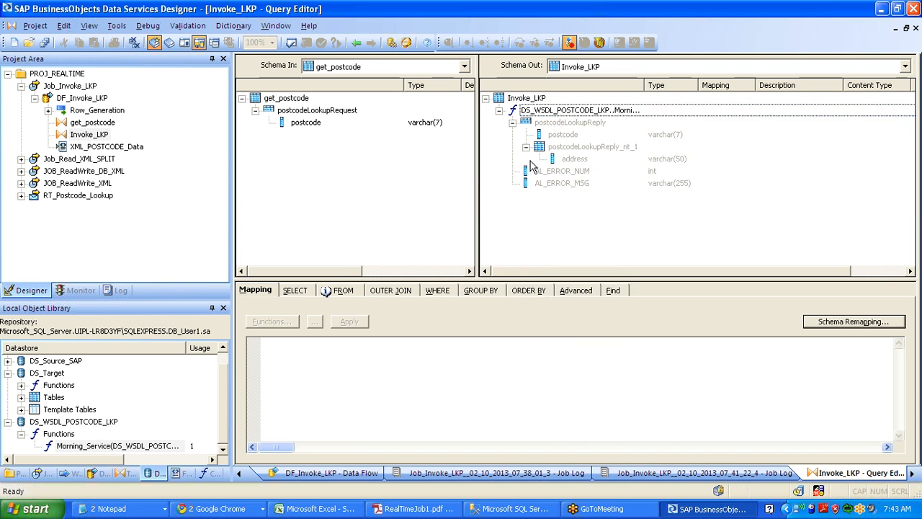
left_click(577, 136)
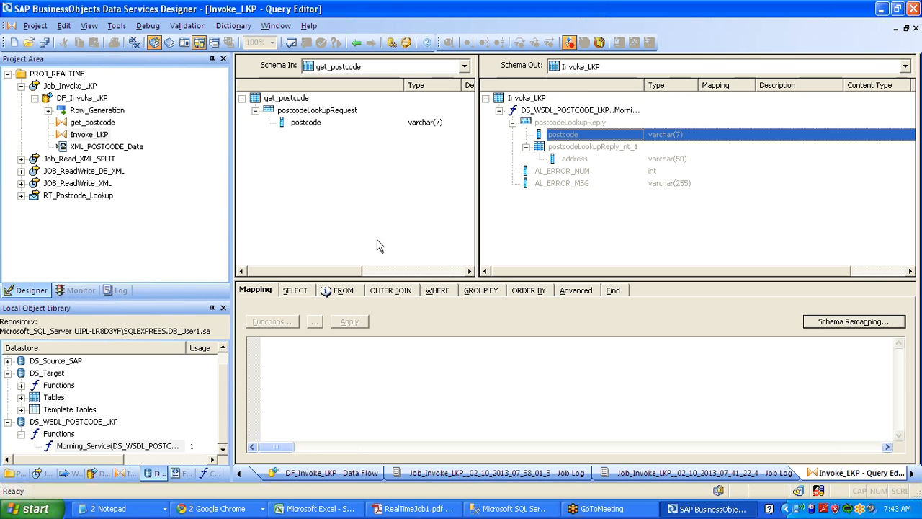
left_click(346, 292)
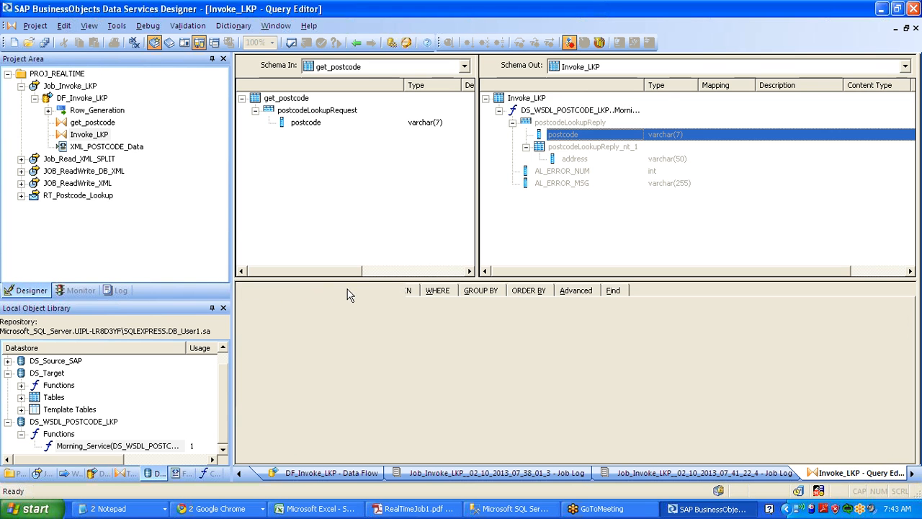
left_click(547, 109)
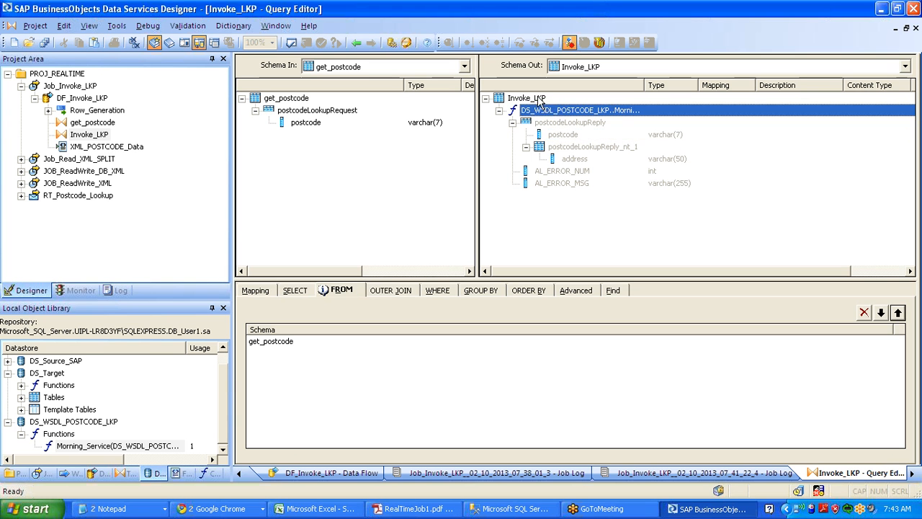
right_click(538, 98)
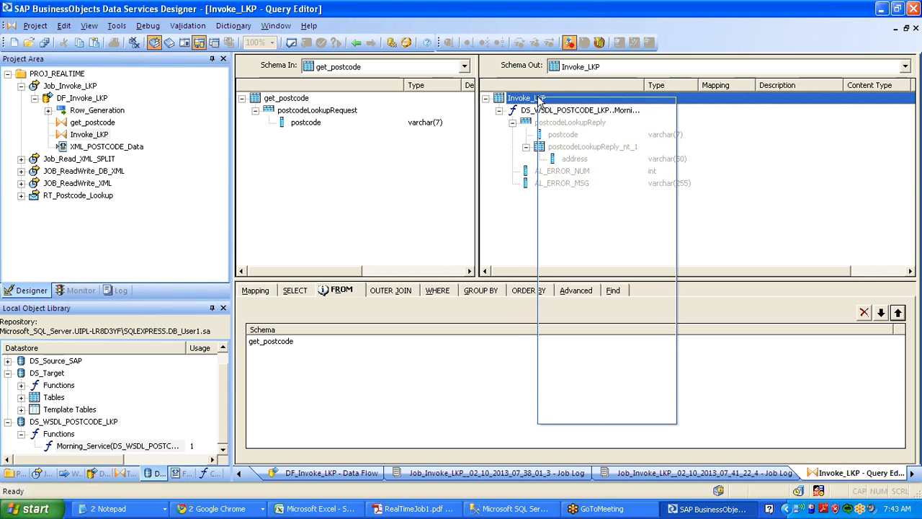
left_click(481, 180)
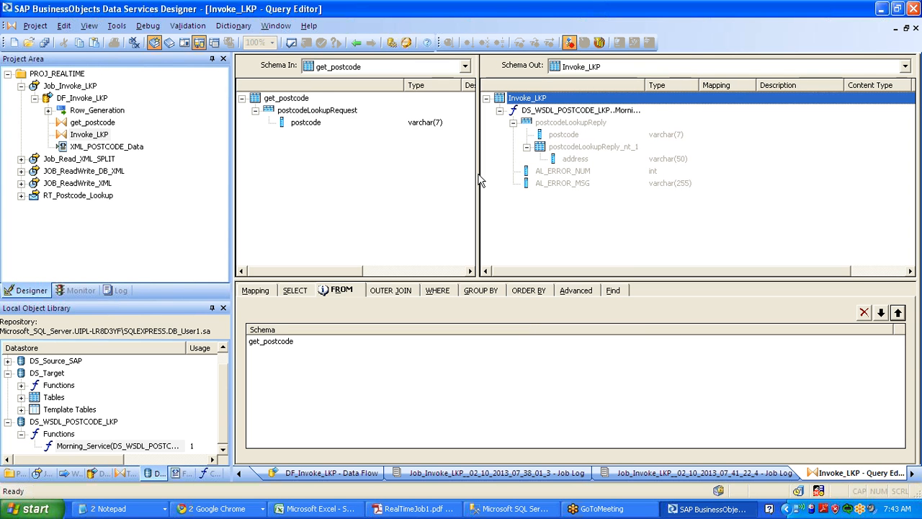
left_click(356, 44)
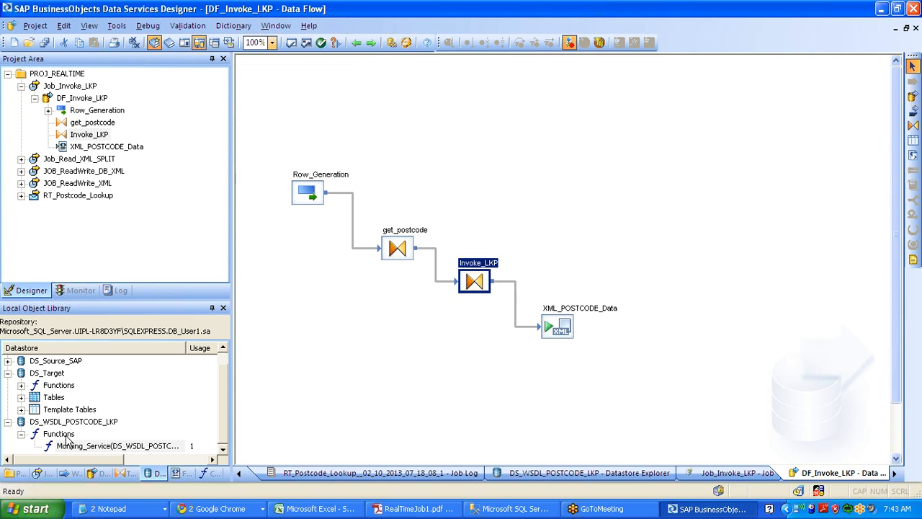
Step: Import the Service_TK real-time service as a function from the external metadata of the DS_WSDL_POSTCODE_LKP datastore
right_click(63, 435)
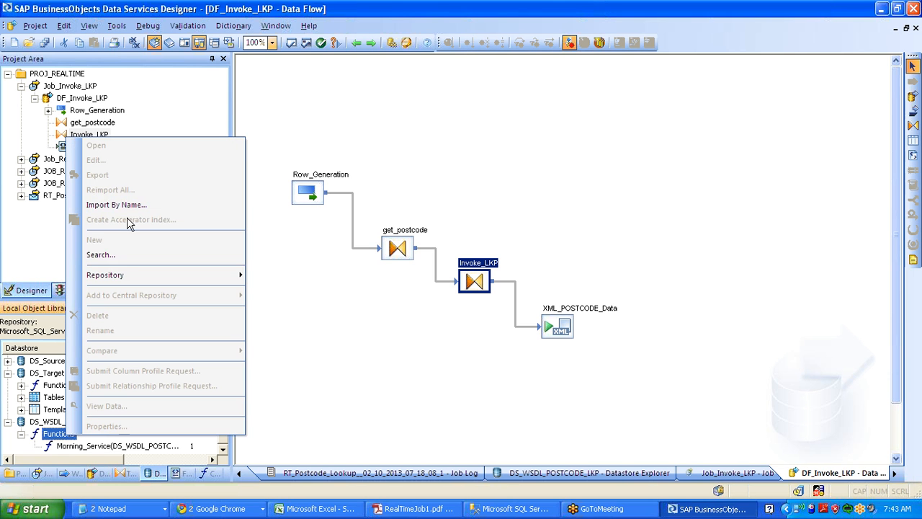
left_click(54, 436)
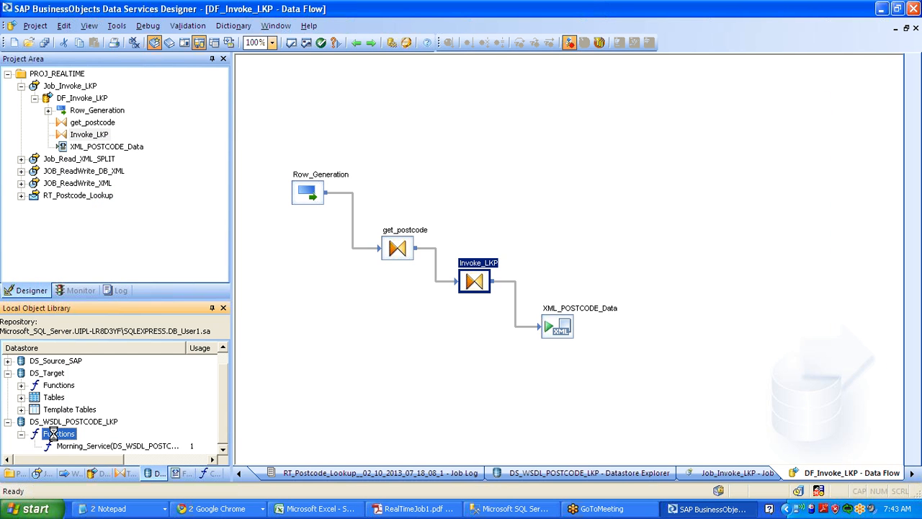
left_click(311, 201)
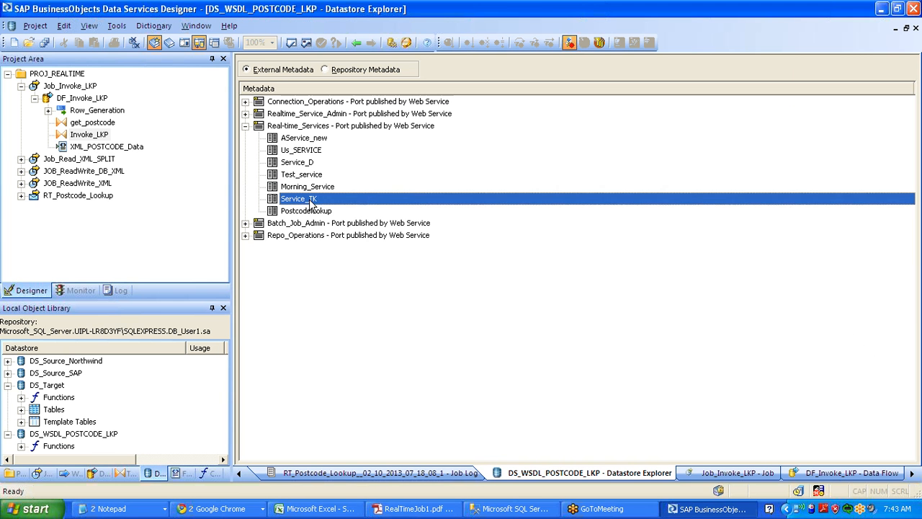
right_click(311, 201)
left_click(365, 246)
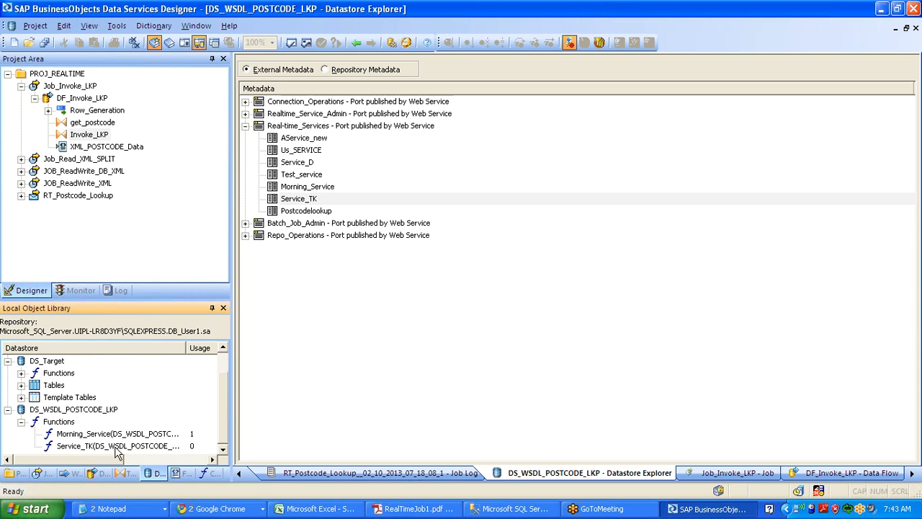
left_click(112, 445)
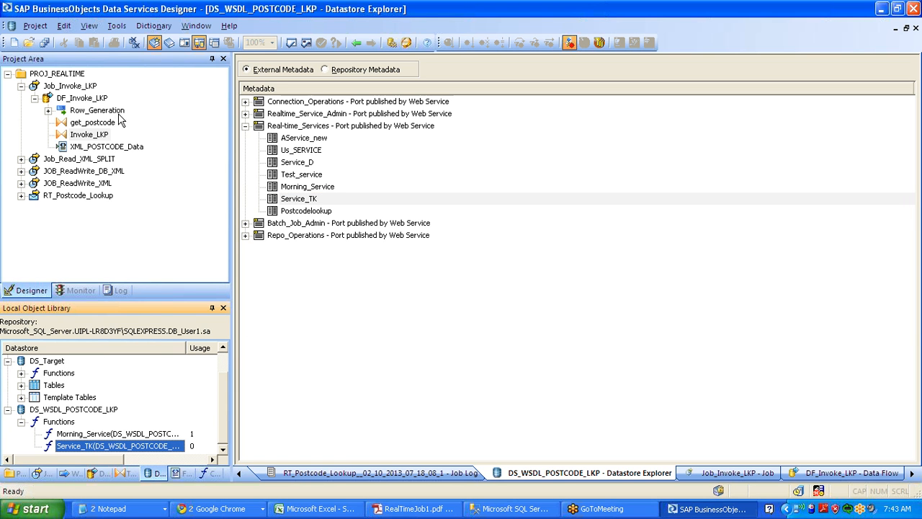
Step: Return to the Invoke_LKP query and delete the Morning_Service function call from its output schema
left_click(103, 112)
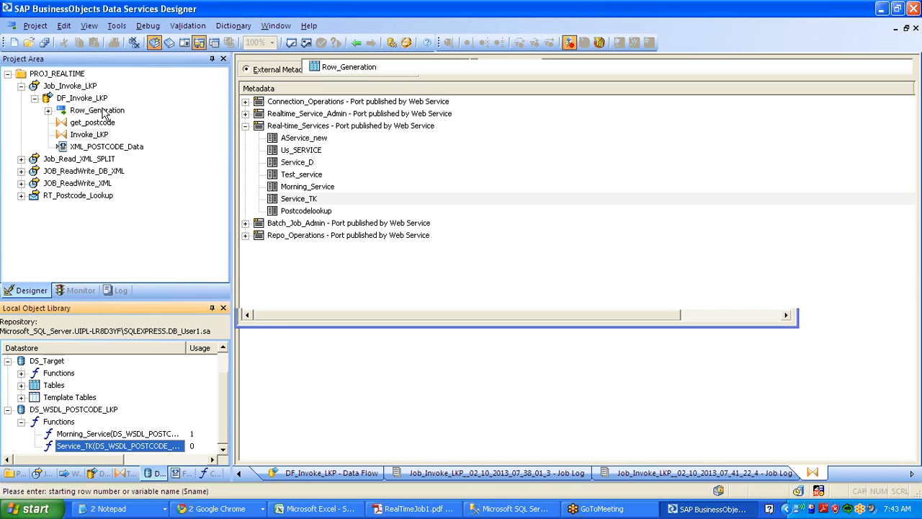
key("ctrl+F4")
key("ctrl+F4")
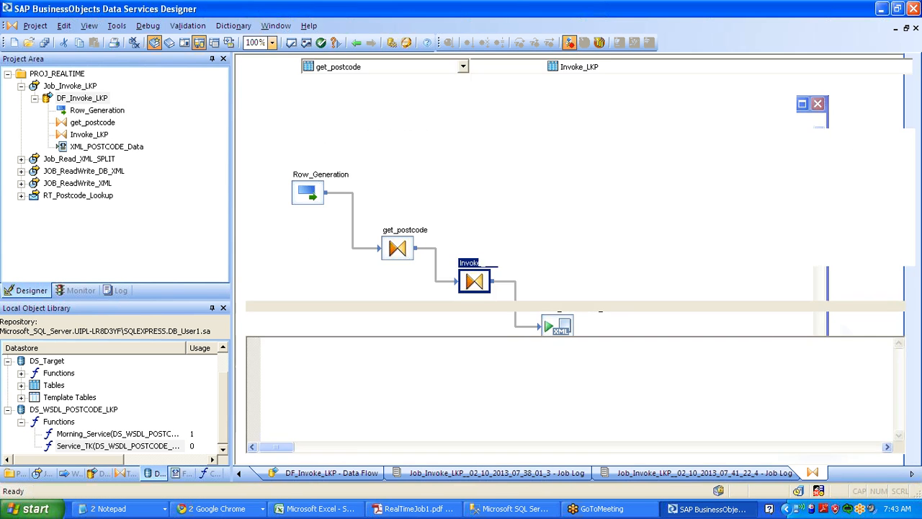
left_click(566, 109)
right_click(567, 109)
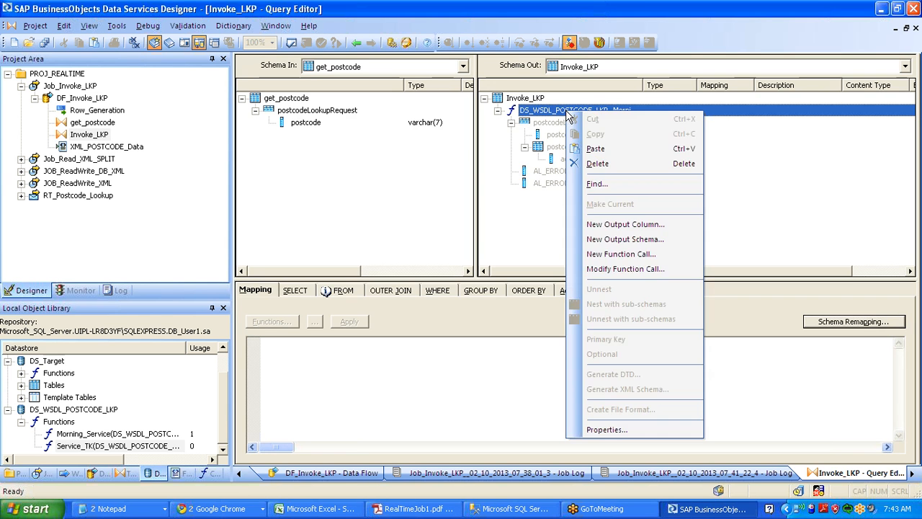
left_click(611, 164)
Step: Add the Service_TK function call from DS_WSDL_POSTCODE_LKP to the Invoke_LKP output schema, with get_postcode.postcodeLookupRequest as its input parameter
right_click(533, 98)
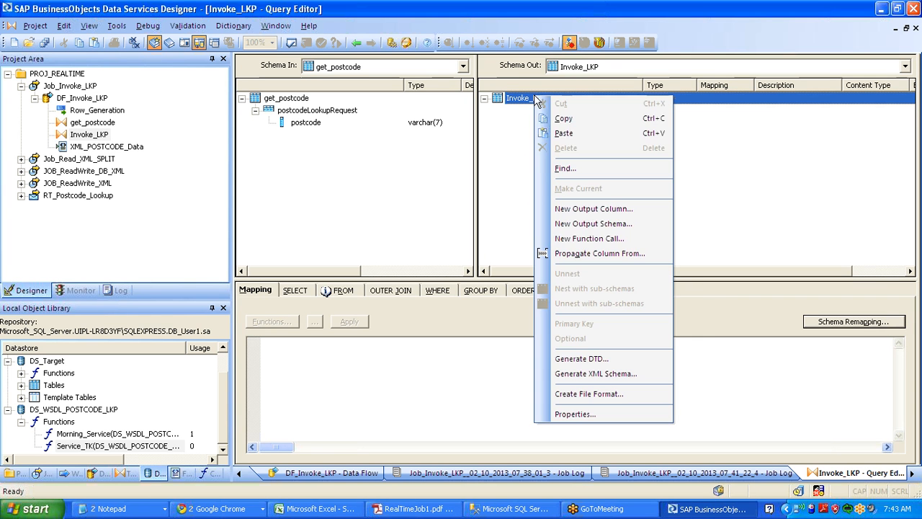
left_click(576, 241)
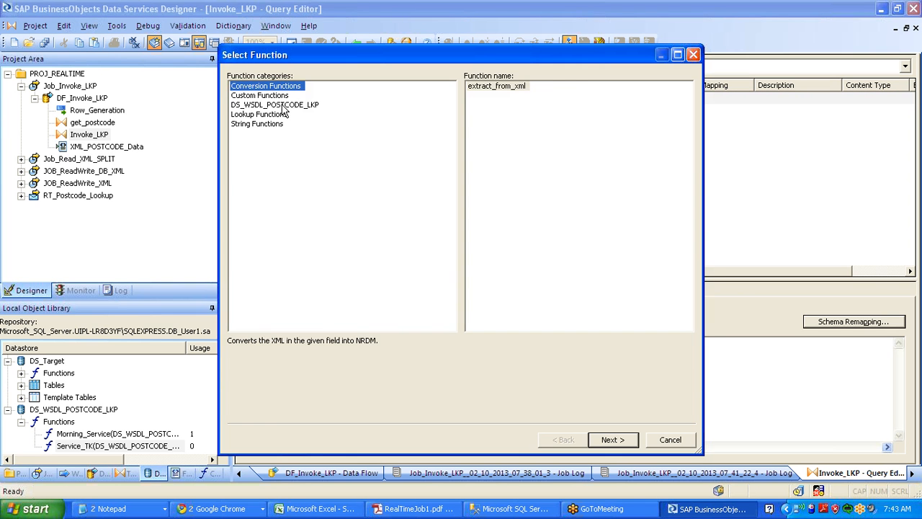
left_click(275, 104)
left_click(568, 96)
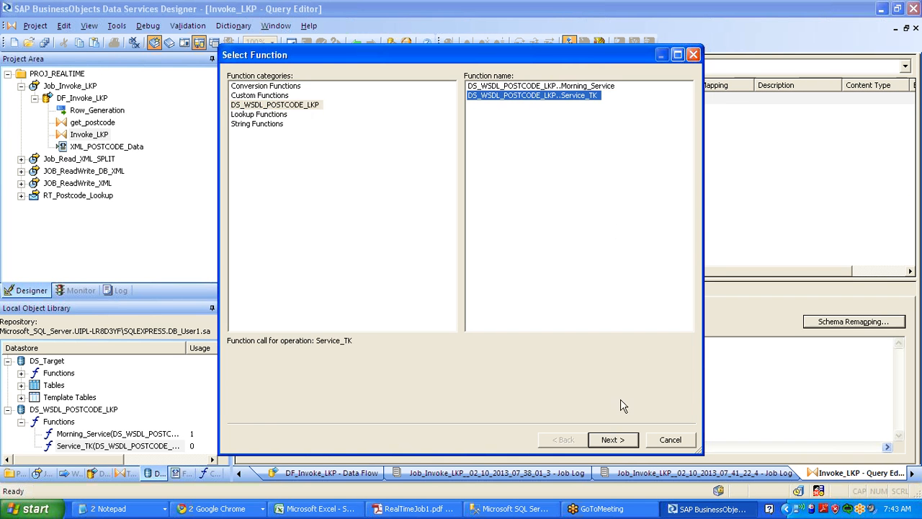
left_click(611, 441)
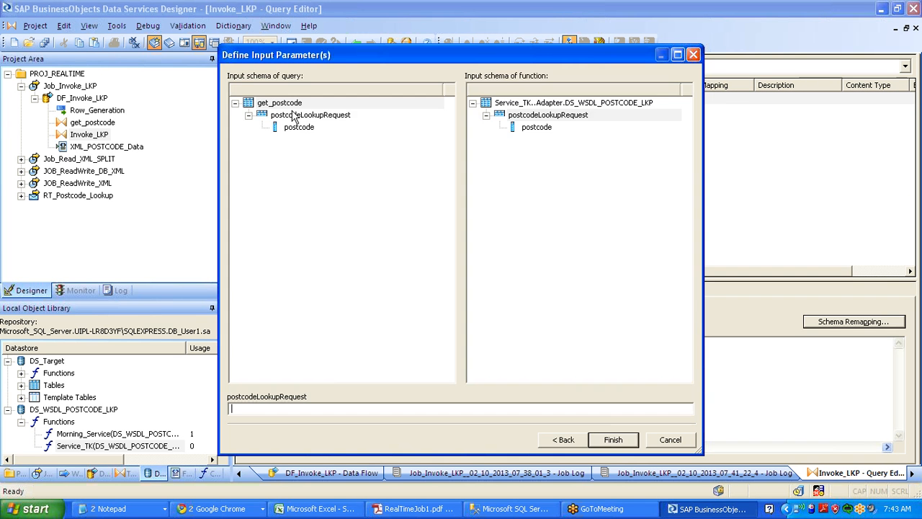
left_click_drag(295, 116, 527, 122)
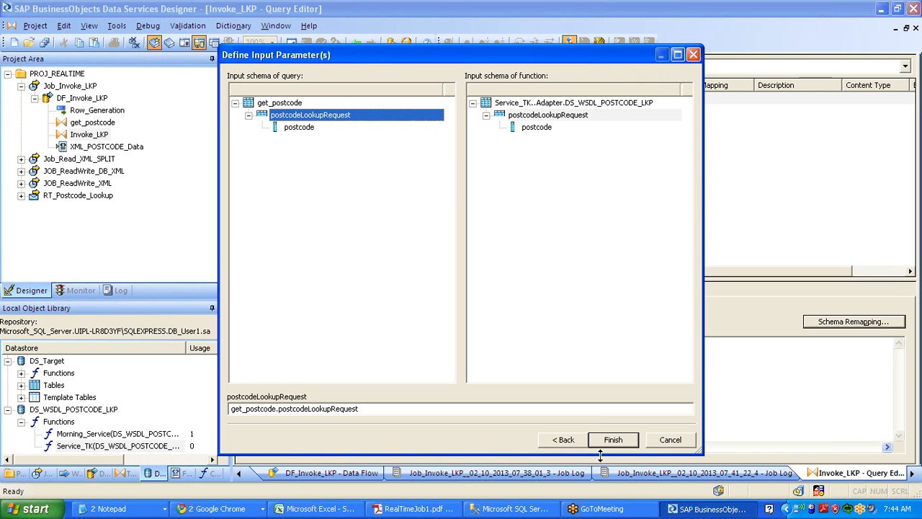
left_click(625, 445)
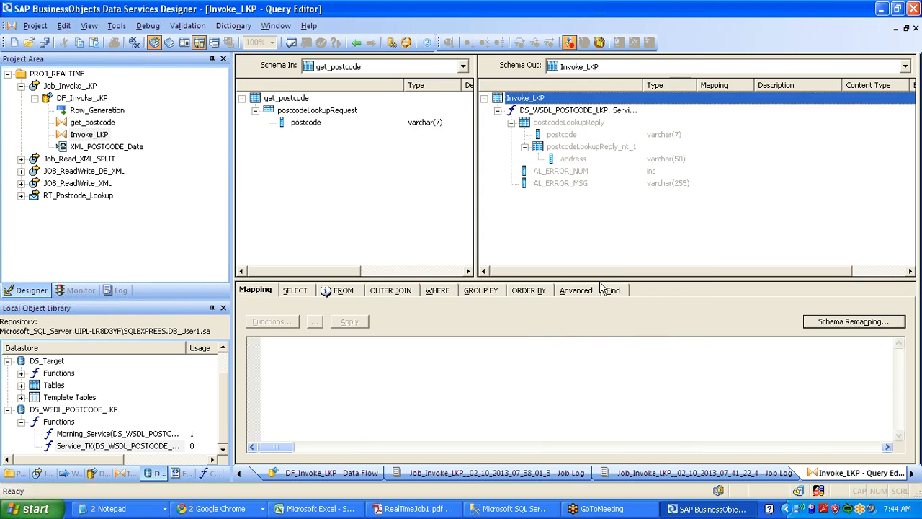
left_click(567, 160)
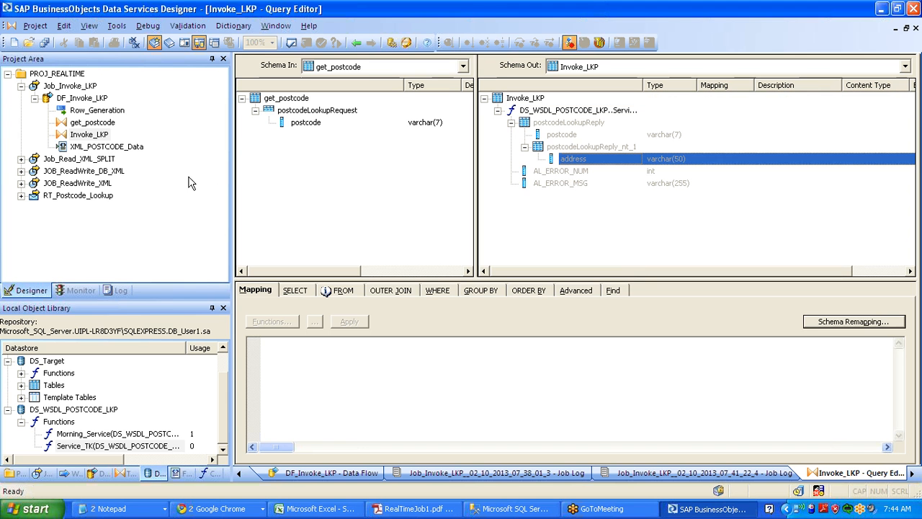
Step: Save the changes and execute Job_Invoke_LKP with the DEV system configuration and the preset execution options
left_click(70, 87)
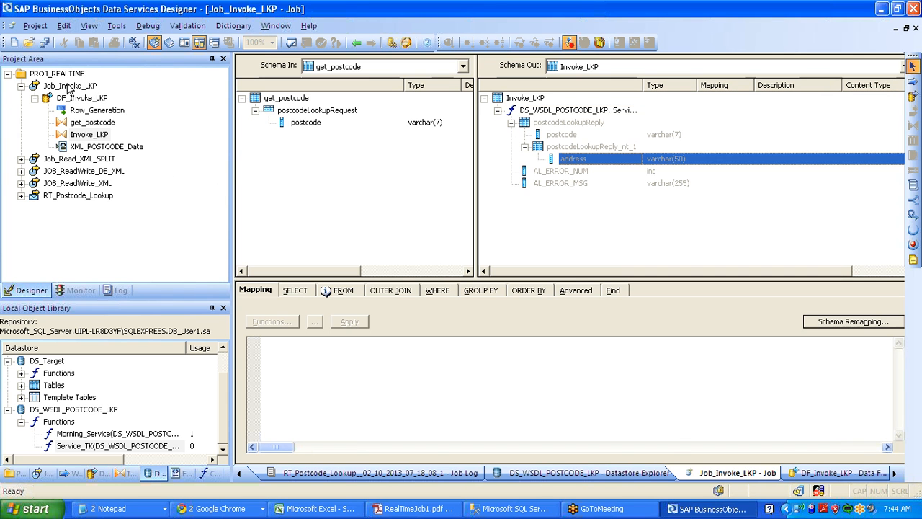
right_click(70, 86)
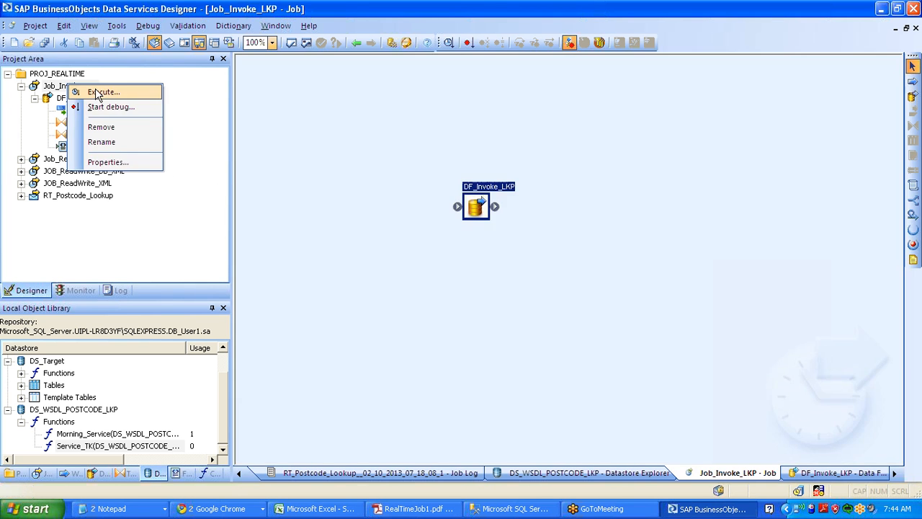
left_click(98, 93)
left_click(370, 332)
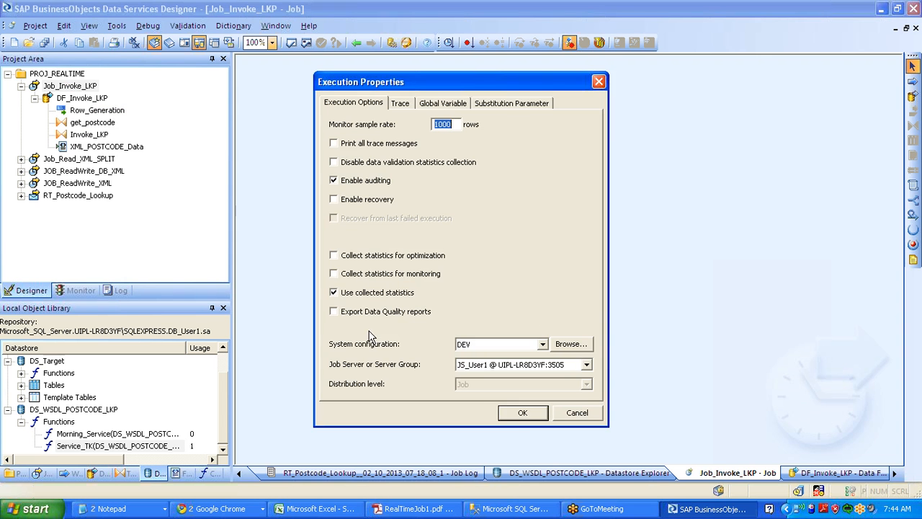
left_click(524, 414)
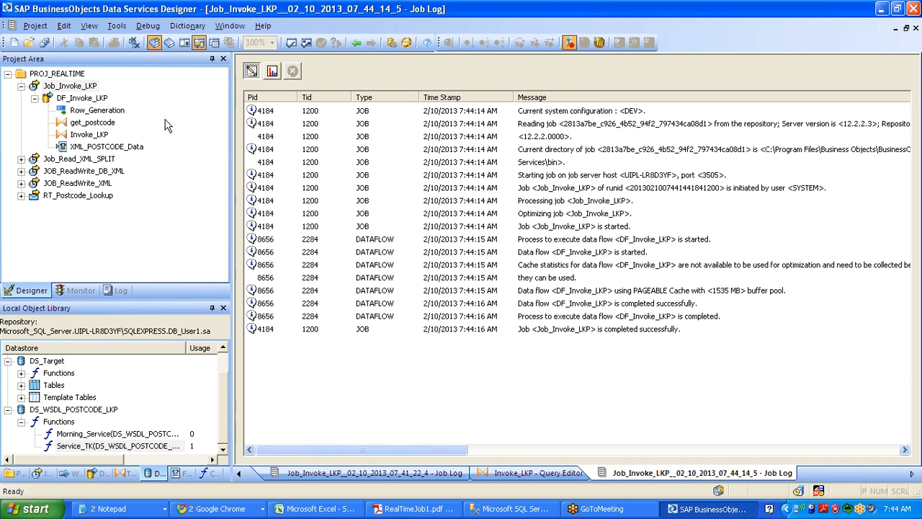
Step: Open XML_DATA.xml from the XML Sources\Morning_out folder in Notepad, review the batch job's output, and close it
double_click(87, 101)
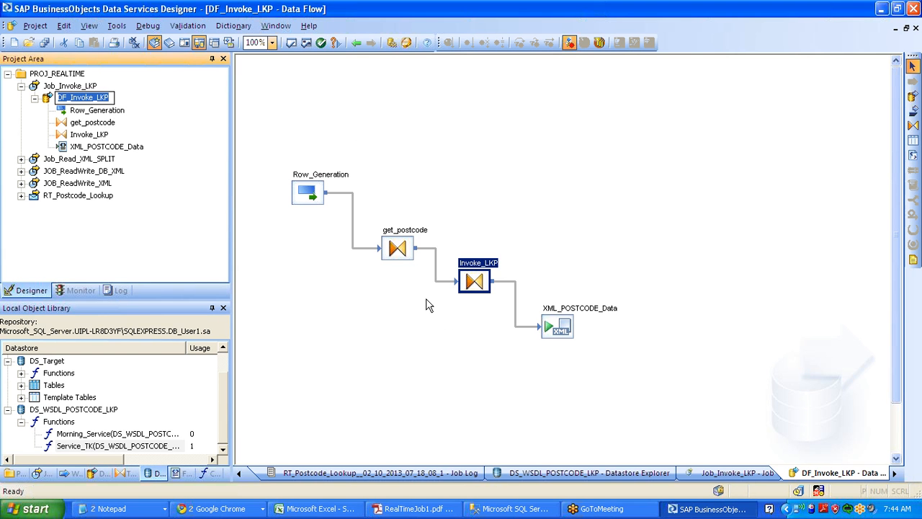
key("super+d")
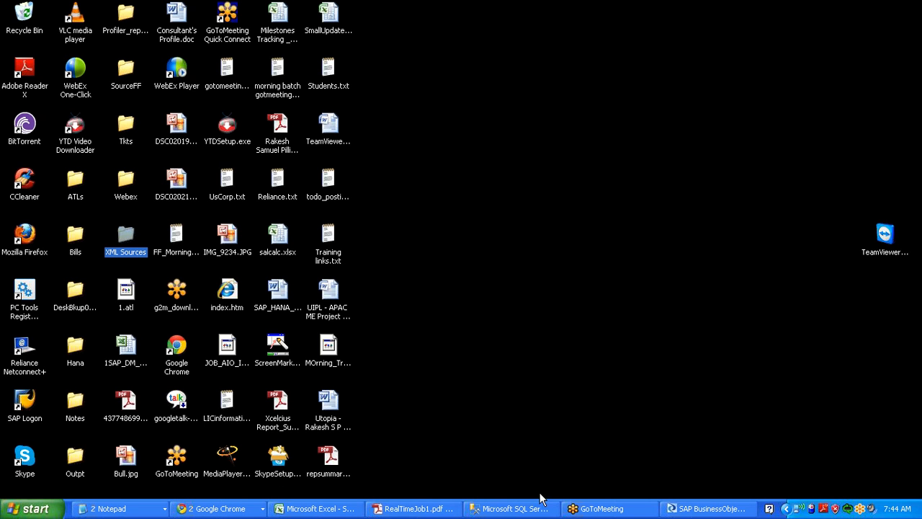
double_click(126, 246)
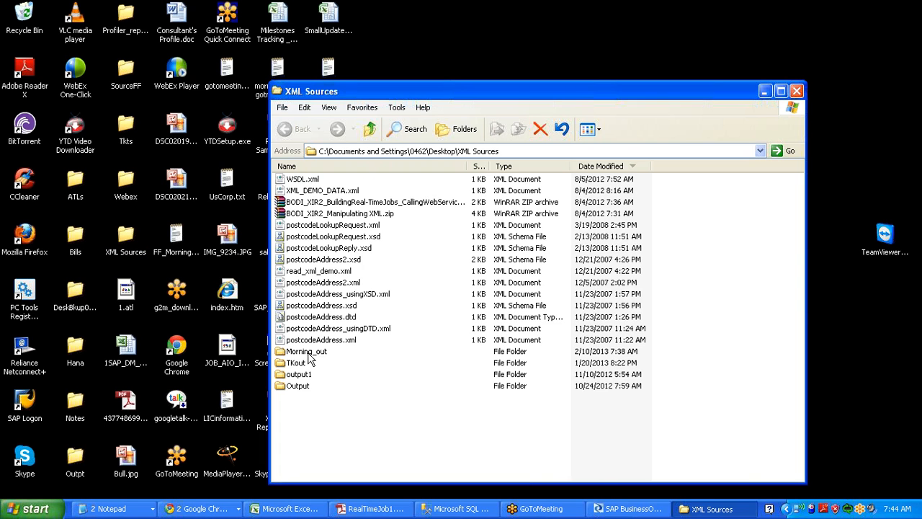
left_click(307, 352)
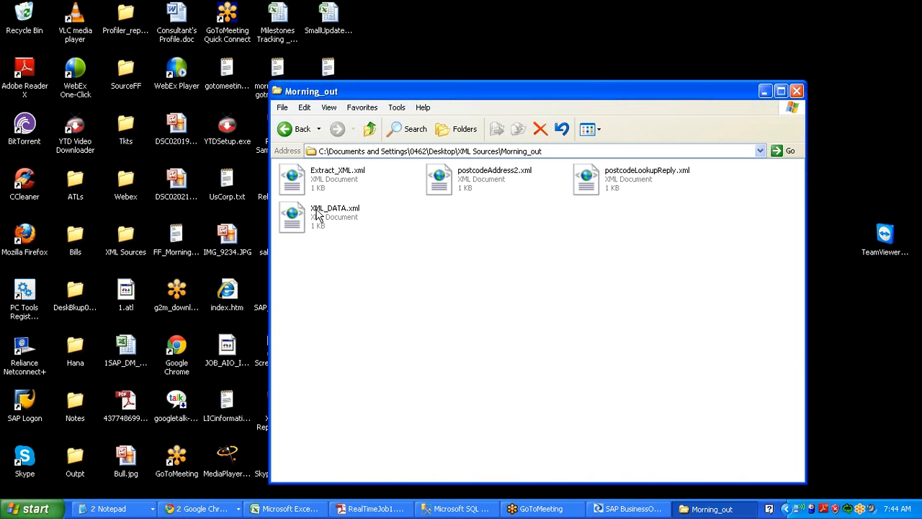
right_click(318, 209)
mouse_move(368, 252)
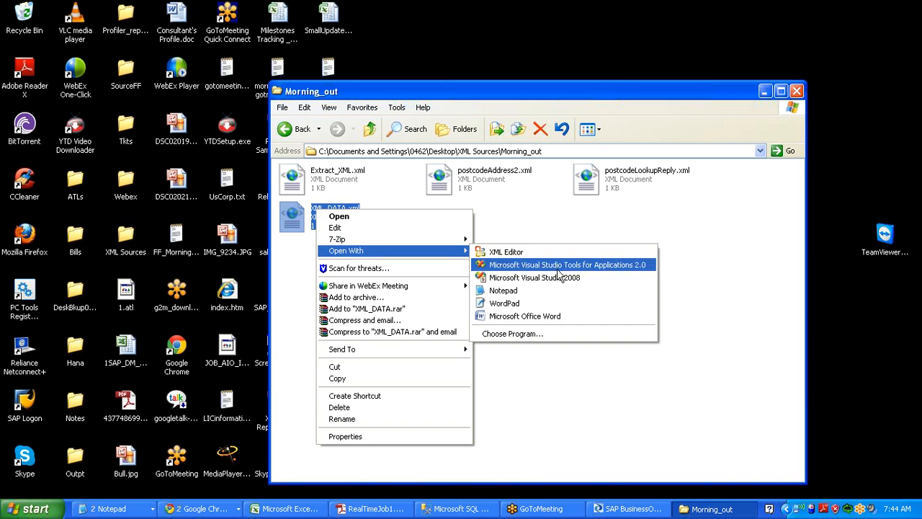
left_click(556, 292)
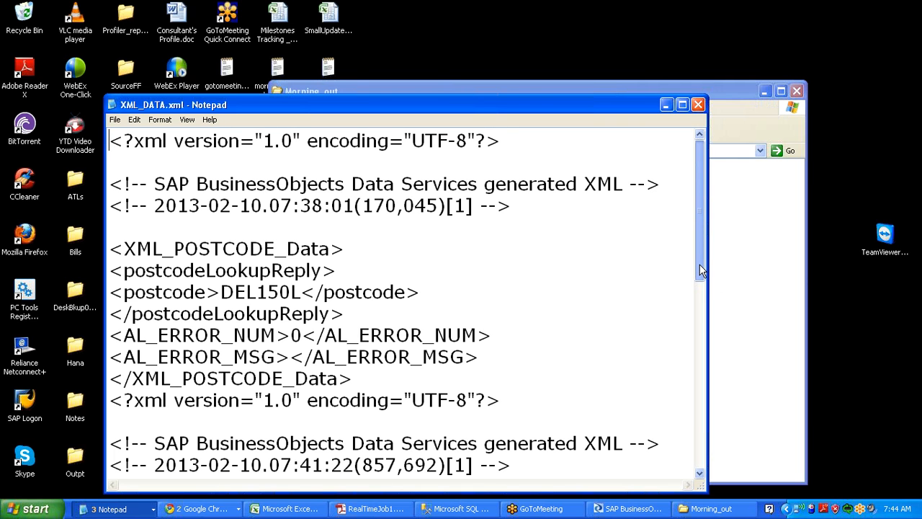
left_click_drag(700, 270, 724, 411)
left_click_drag(697, 382, 699, 216)
left_click(699, 105)
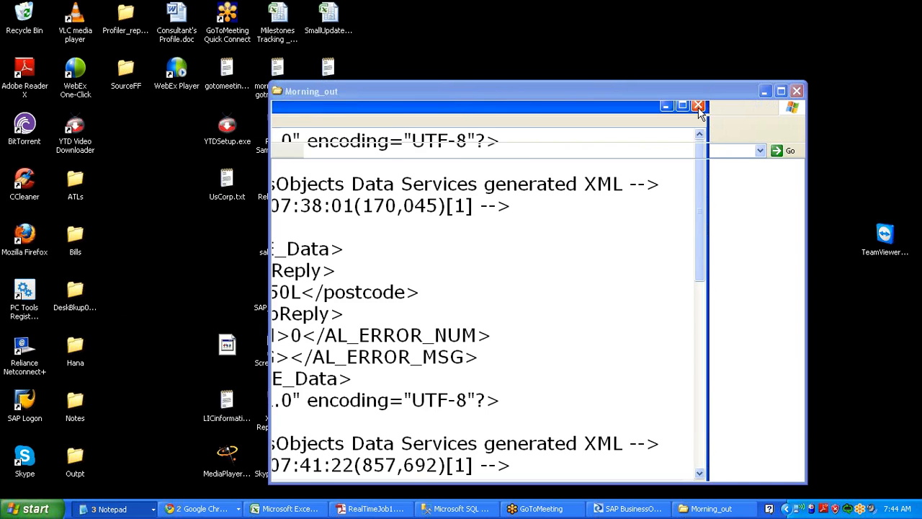
key("alt+F4")
Step: Switch to RealTimeJob1.pdf in Adobe Reader and read the guide from the function mapping through executing the batch job and checking the web administrator
left_click(414, 509)
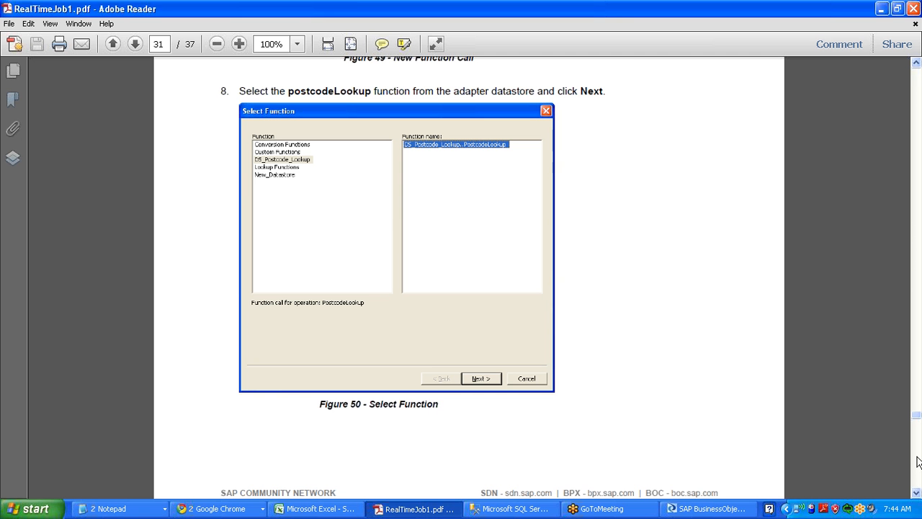
left_click(919, 461)
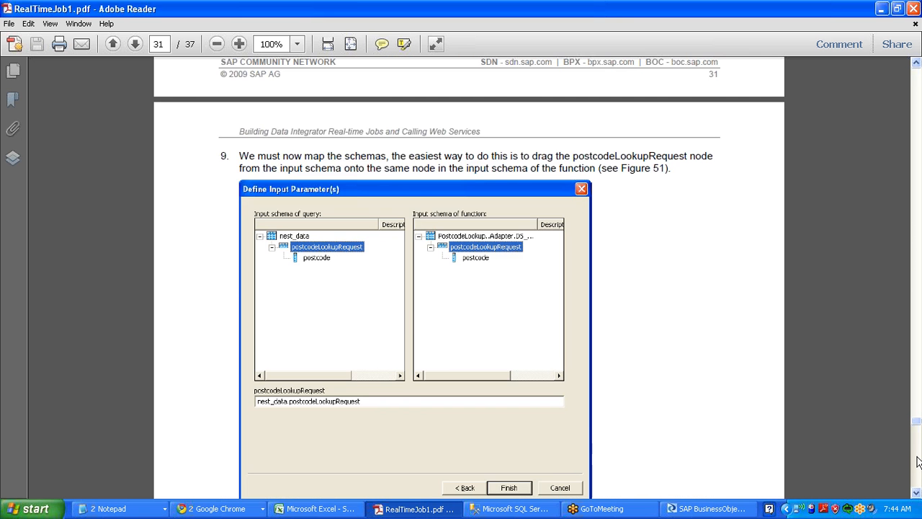
left_click(919, 461)
left_click(919, 461)
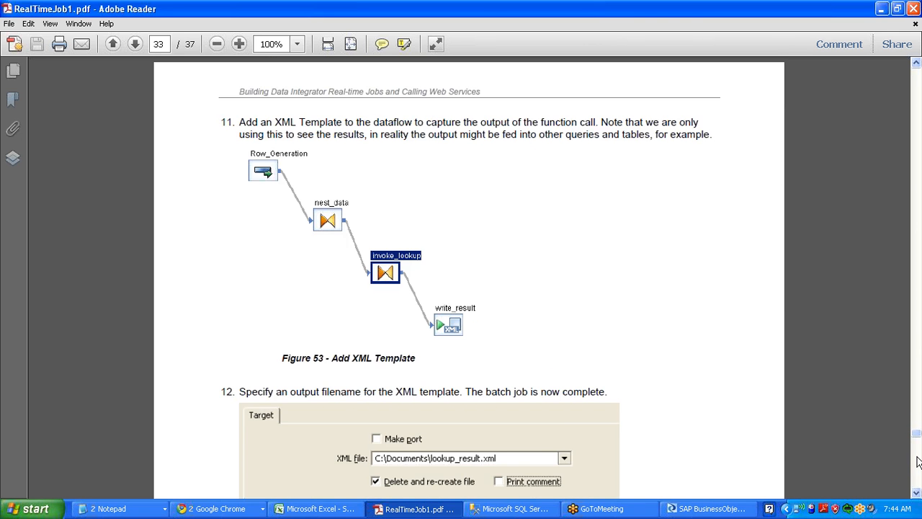
left_click(918, 461)
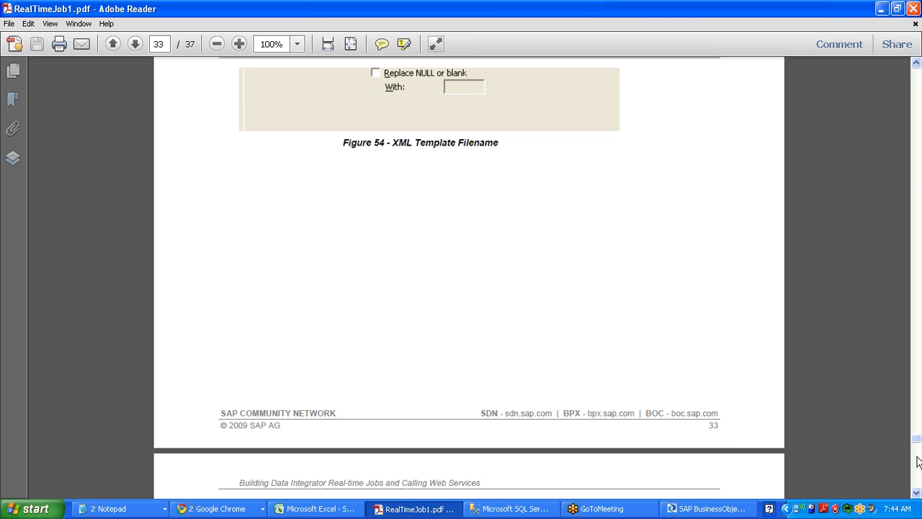
left_click(919, 461)
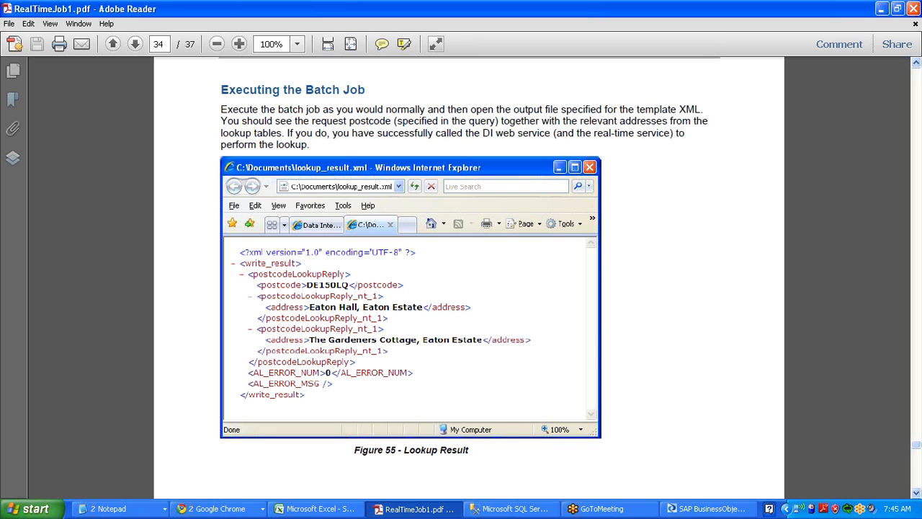
left_click(920, 472)
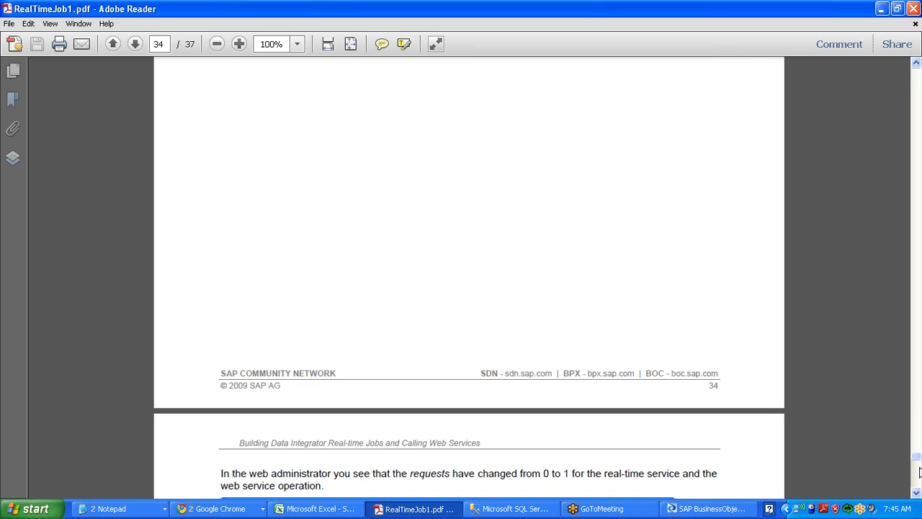
left_click(920, 472)
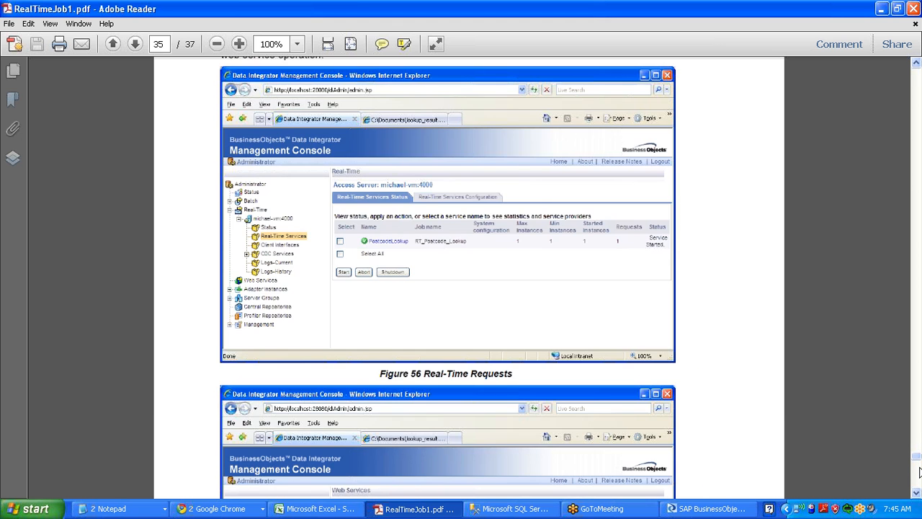
left_click(920, 472)
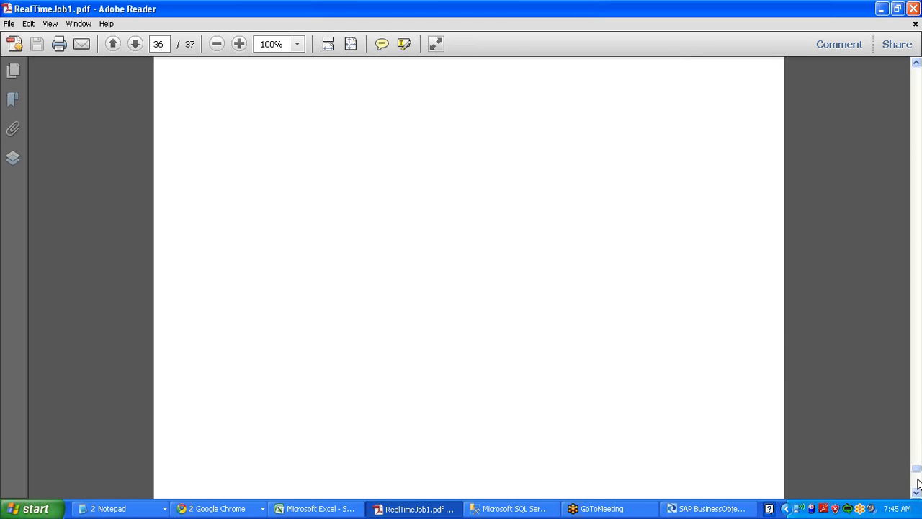
Step: Return to Data Services Designer, view the DF_Postcode_LKP data flow, and execute the RT_Postcode_Lookup real-time job with the preset execution options
left_click(709, 509)
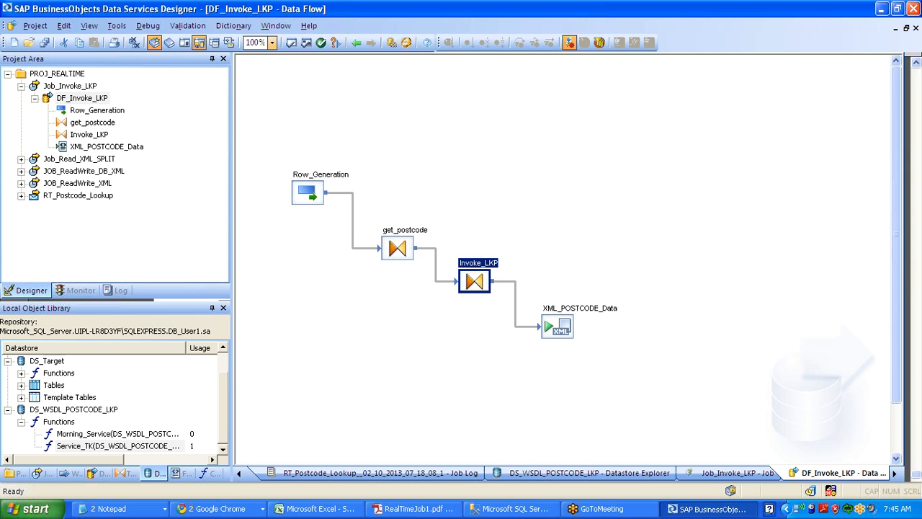
double_click(82, 198)
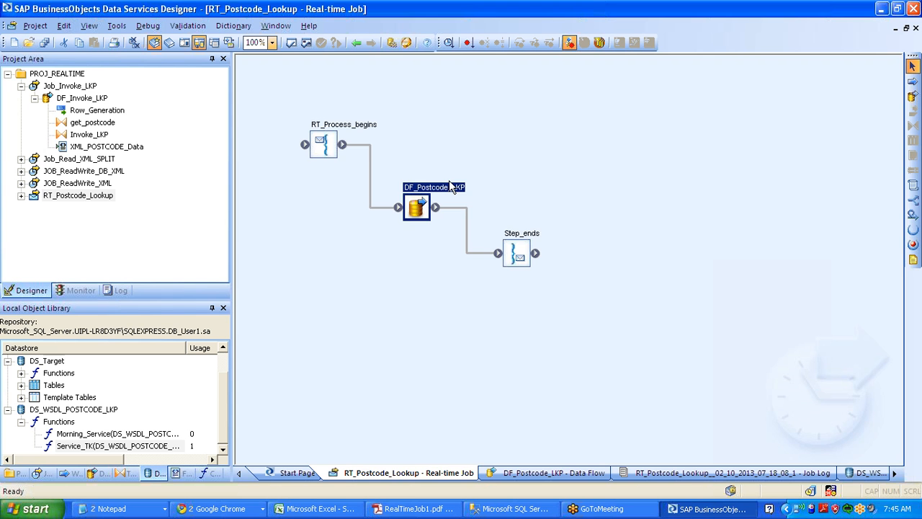
double_click(448, 180)
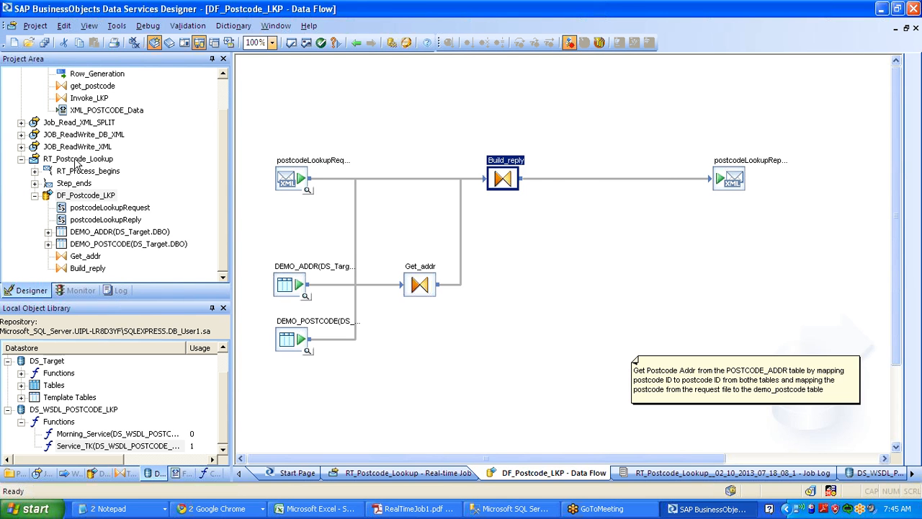
double_click(77, 160)
right_click(77, 161)
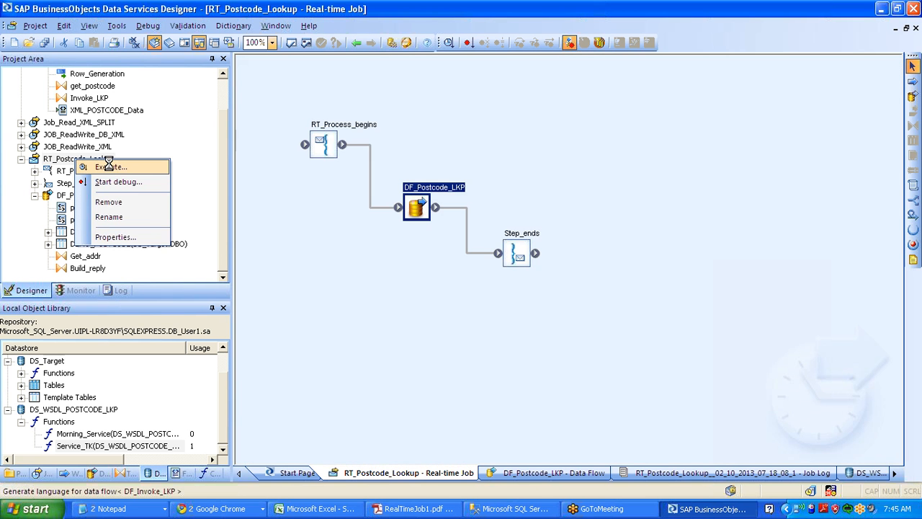
left_click(109, 166)
left_click(535, 412)
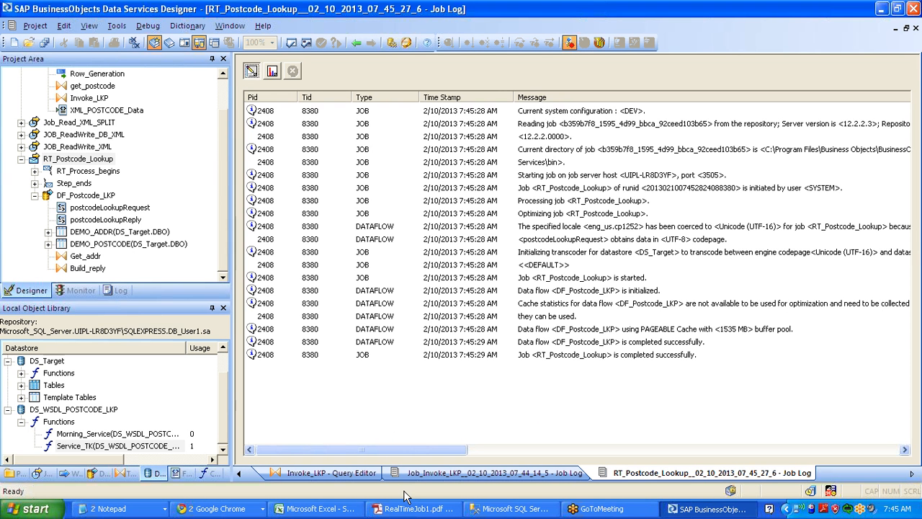
Step: Open postcodeLookupReply.xml from the XML Sources\Morning_out folder in Notepad, check its postcode and address entries, and close it
key("super+d")
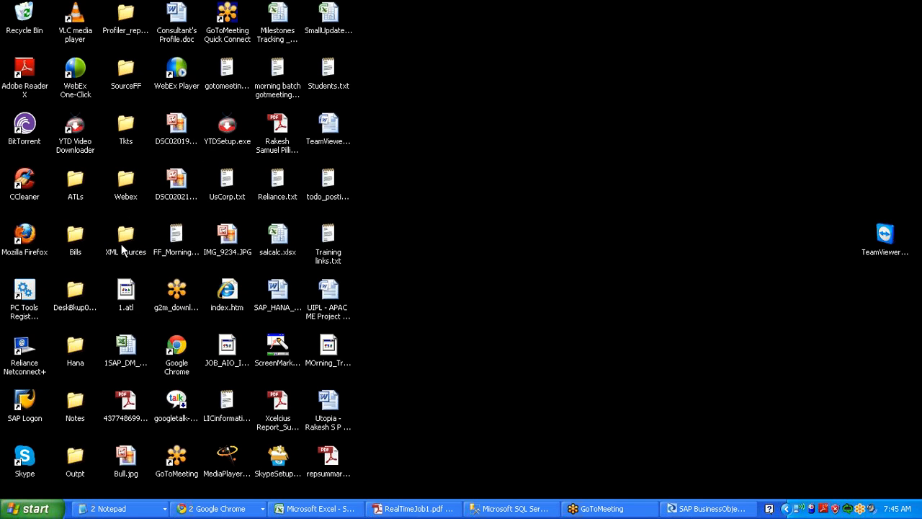
double_click(124, 238)
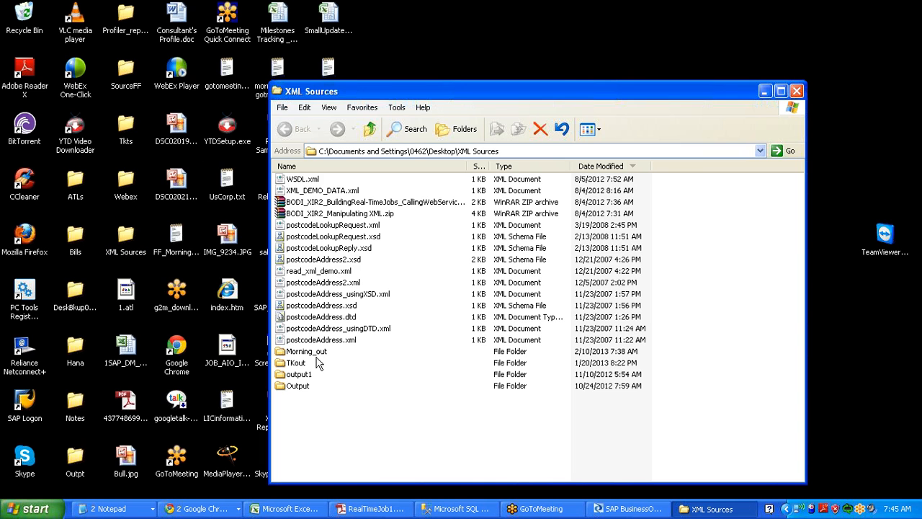
left_click(314, 351)
double_click(314, 351)
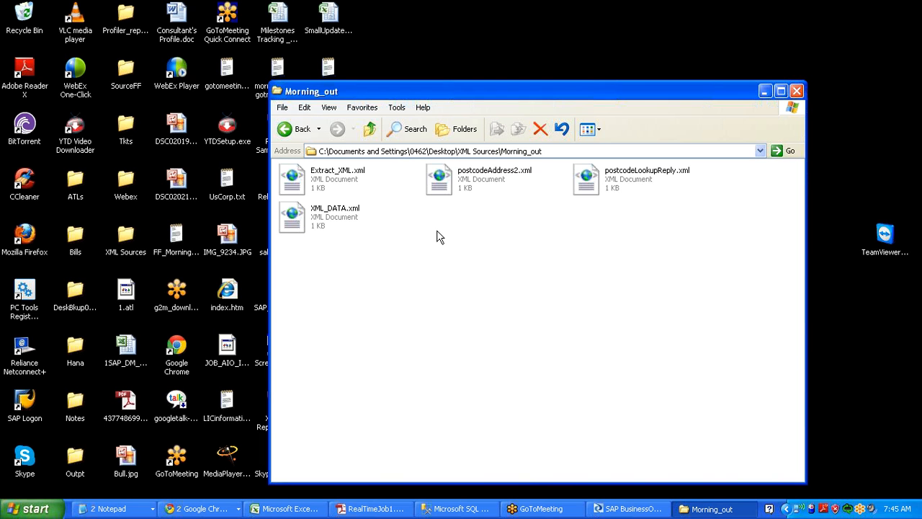
right_click(585, 180)
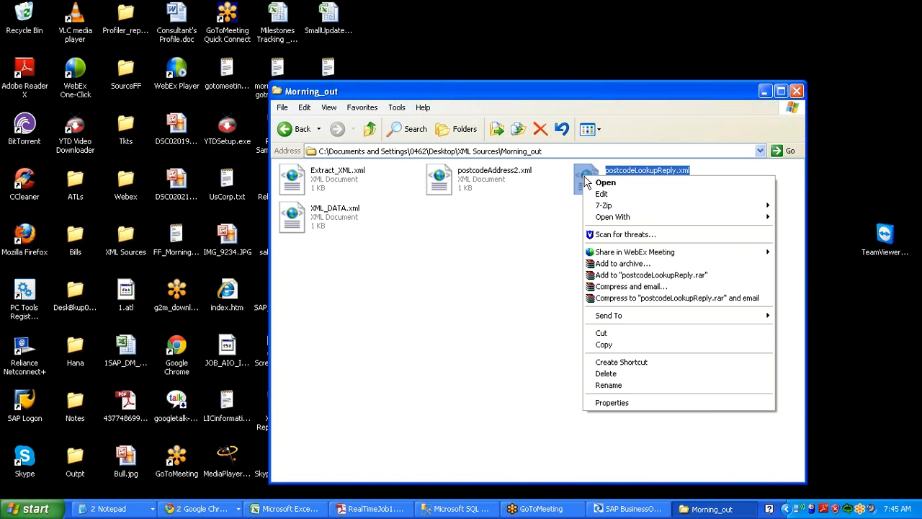
mouse_move(665, 218)
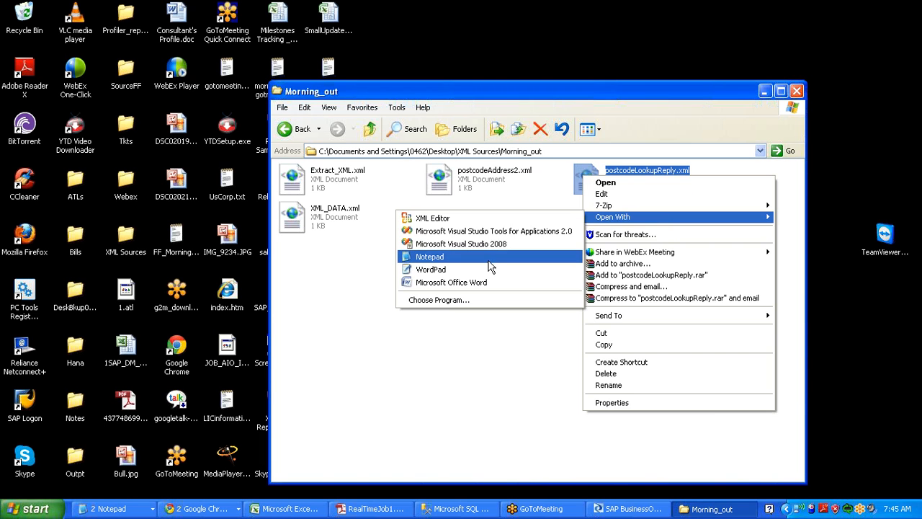
left_click(490, 257)
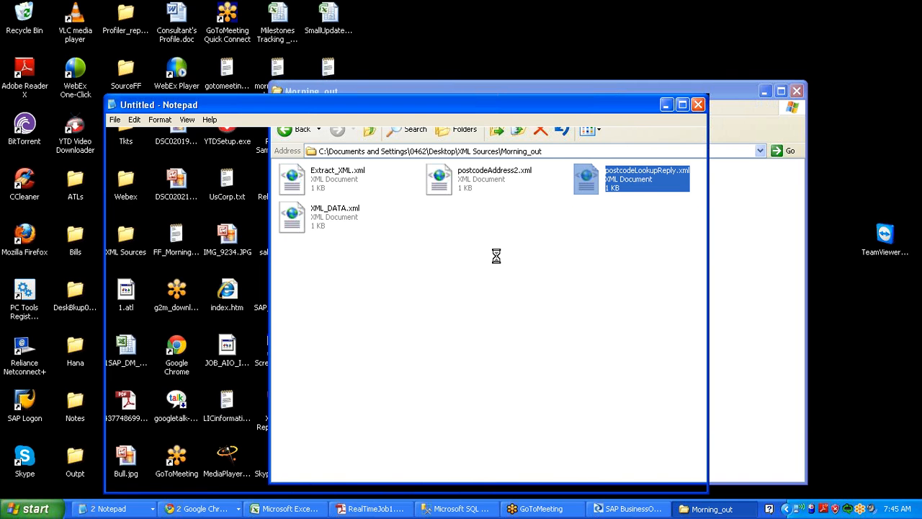
left_click_drag(210, 313, 496, 313)
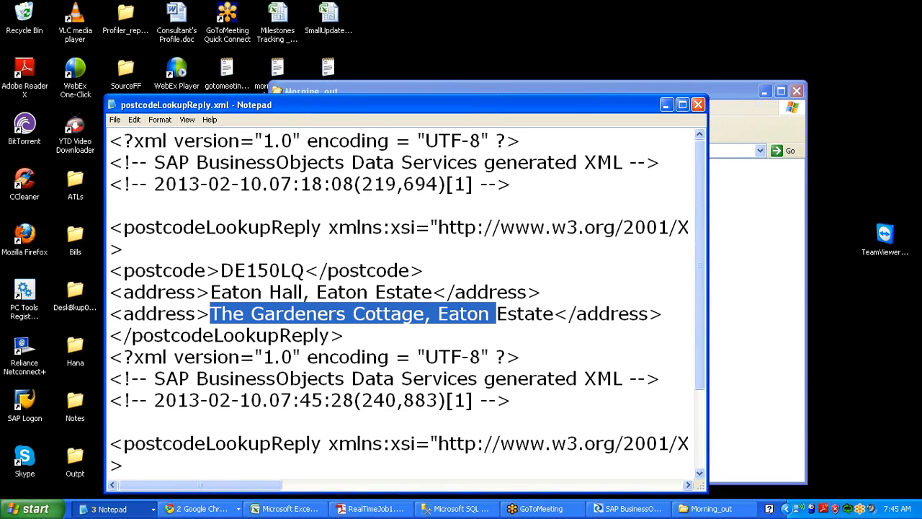
left_click(698, 106)
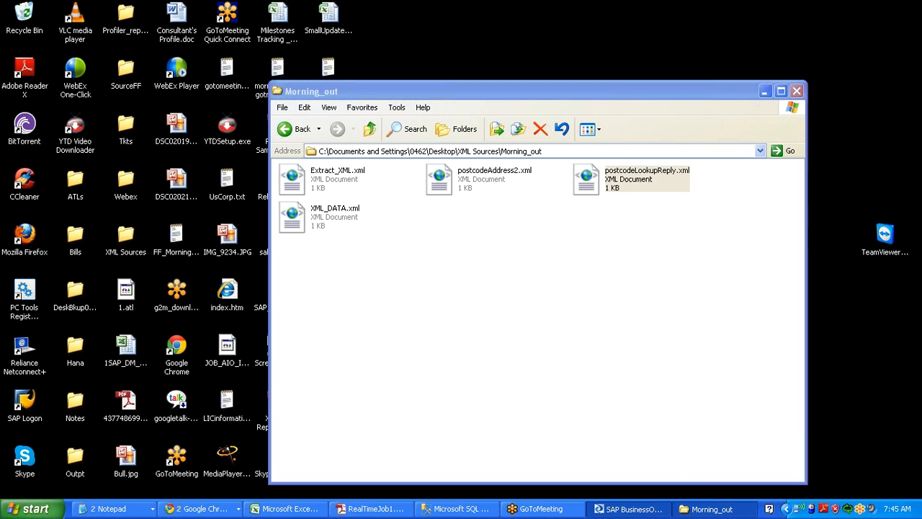
Step: In the Management Console, browse the real-time jobs selectable for Morning_Service and compare their repositories with the one open in Designer
left_click(628, 509)
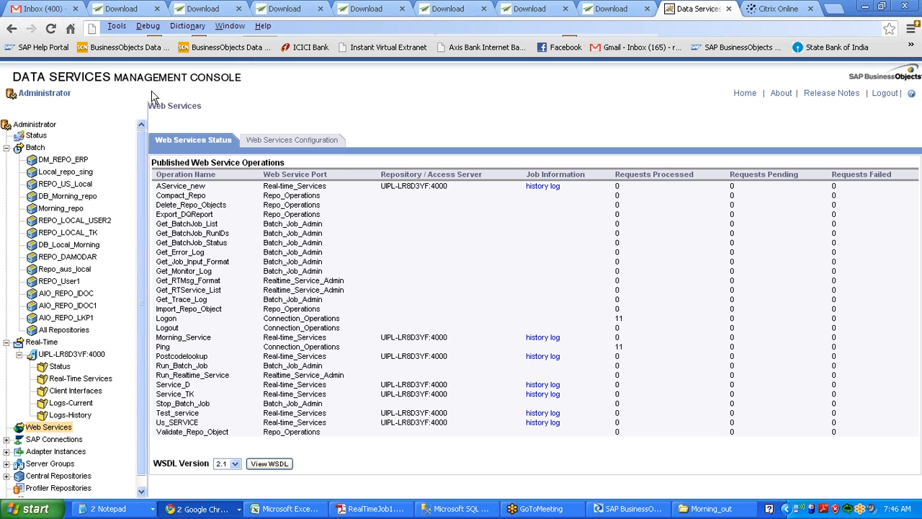
left_click(80, 379)
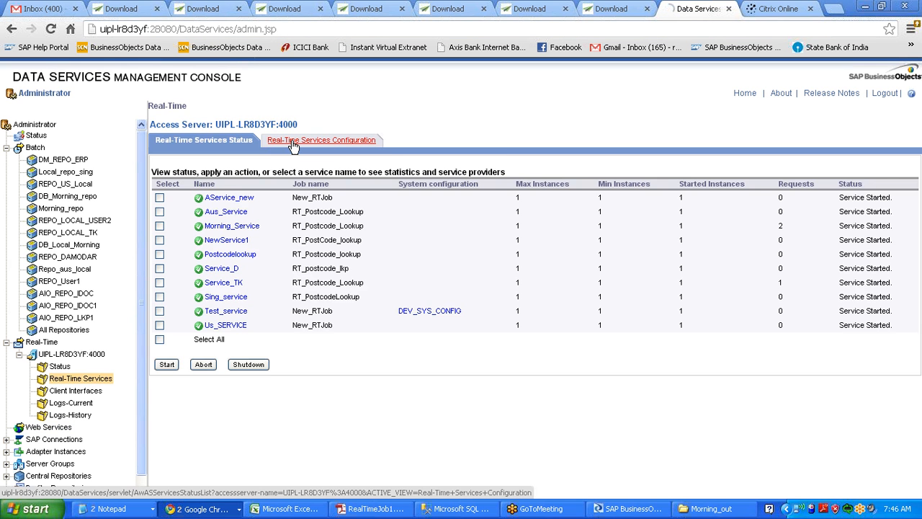
left_click(292, 142)
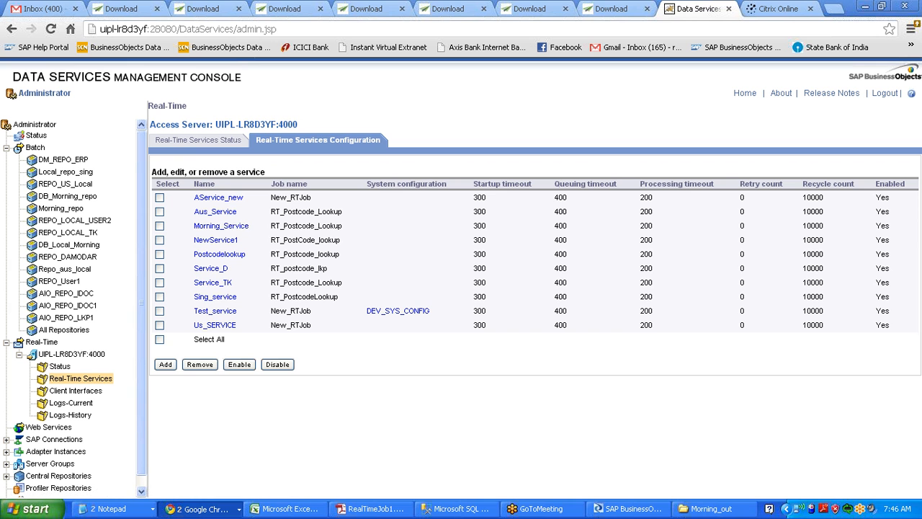
left_click(216, 226)
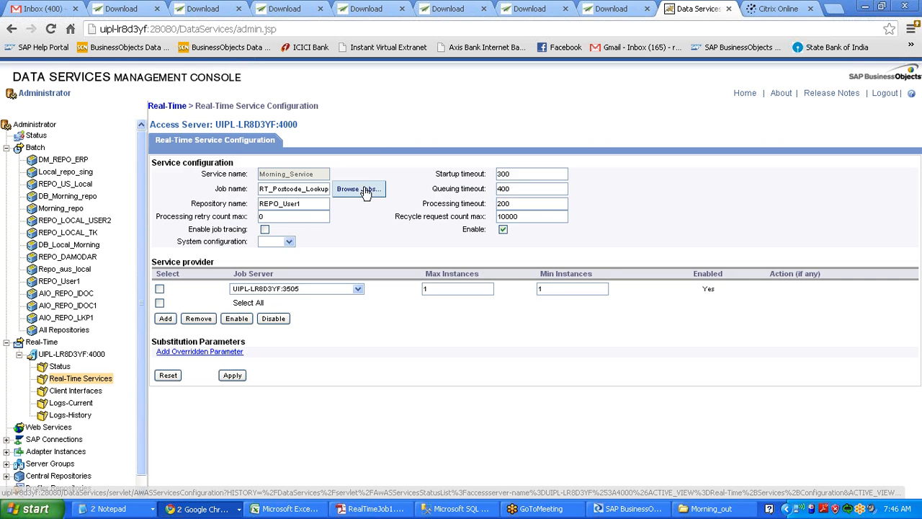
left_click(360, 189)
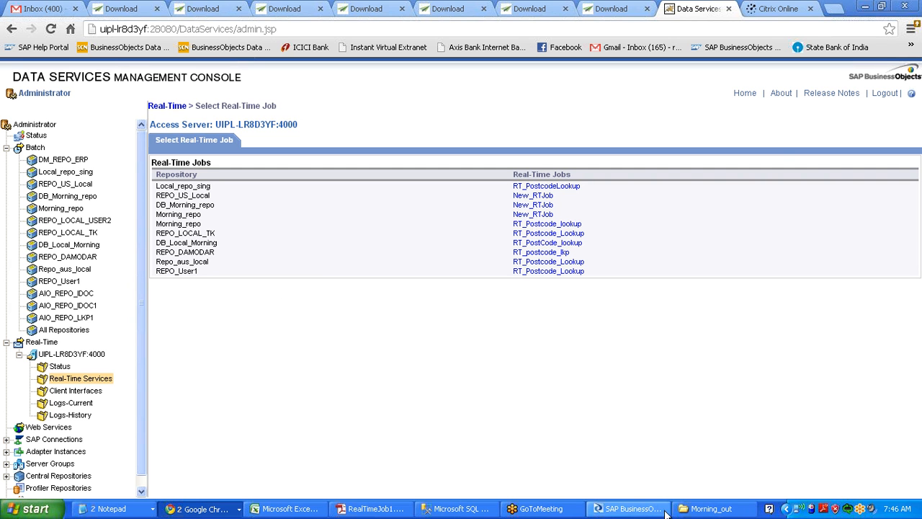
left_click(634, 508)
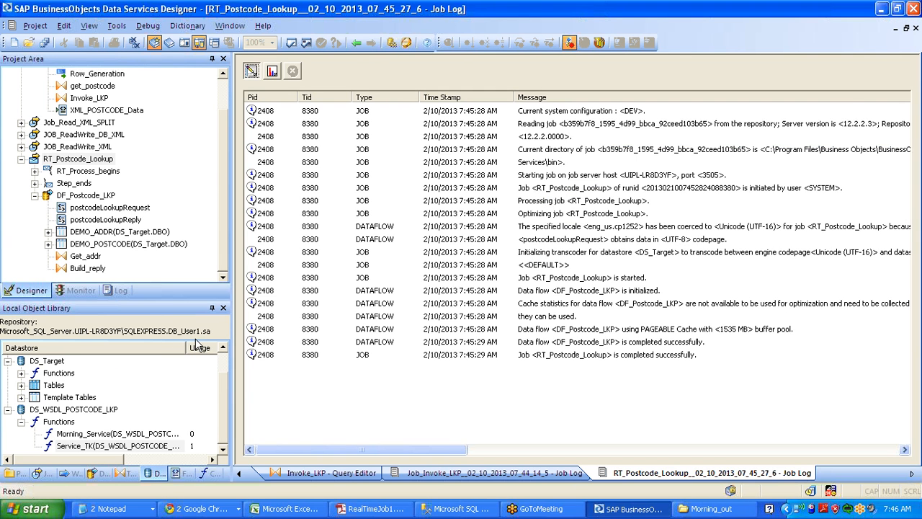
key("alt+Tab")
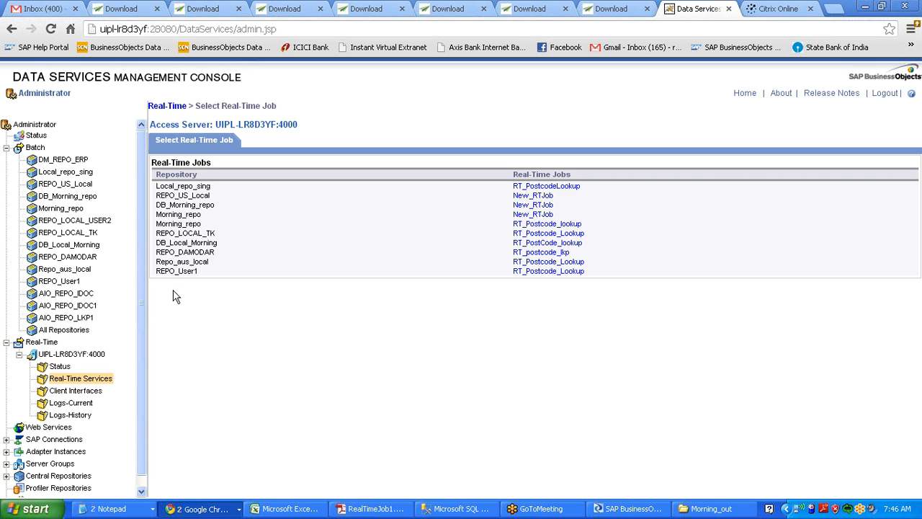
Step: Open the repositories list under Management and check which database REPO_User1 points to
left_click_drag(144, 460, 142, 482)
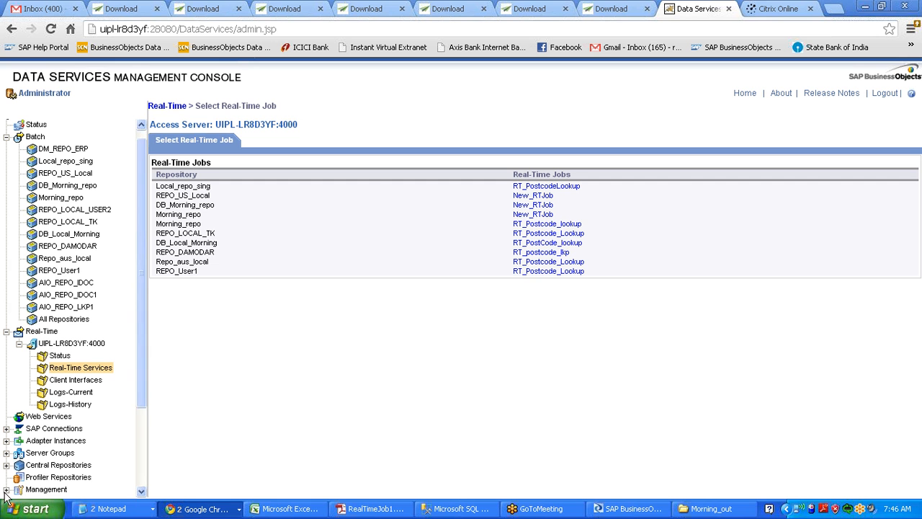
left_click(138, 384)
left_click(55, 379)
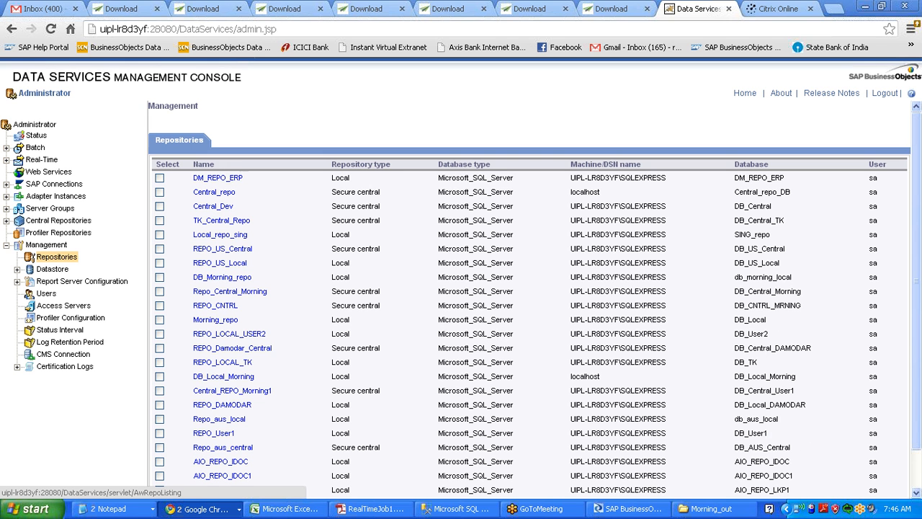
left_click_drag(774, 433, 193, 433)
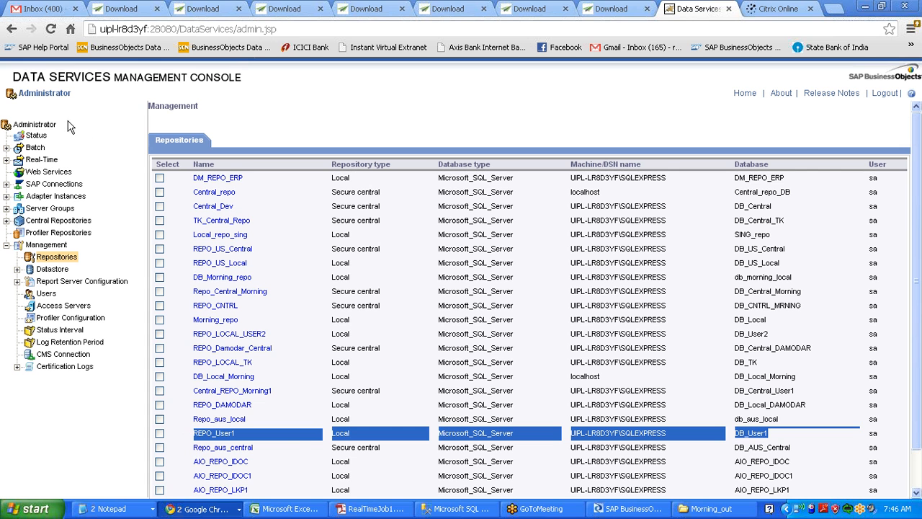
Step: Open the Morning_Service real-time service configuration and assign it the RT_Postcode_Lookup job from REPO_User1
left_click(6, 160)
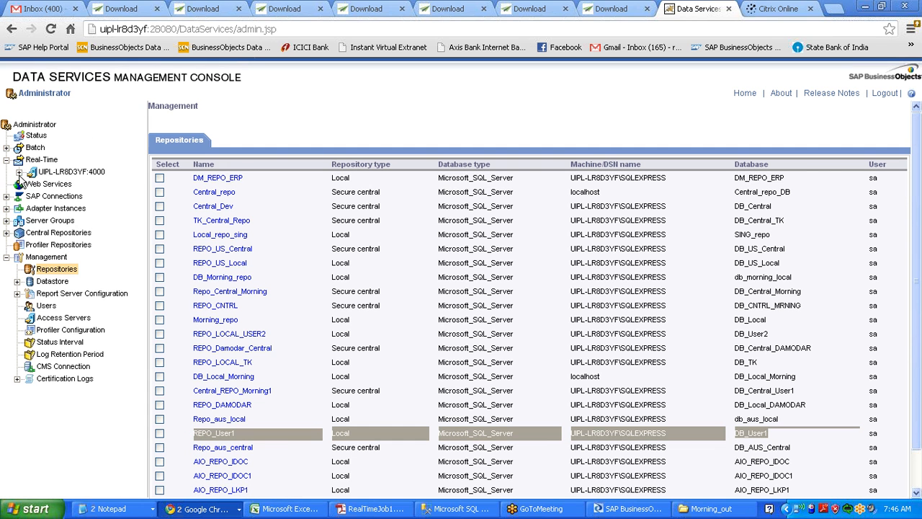
left_click(80, 196)
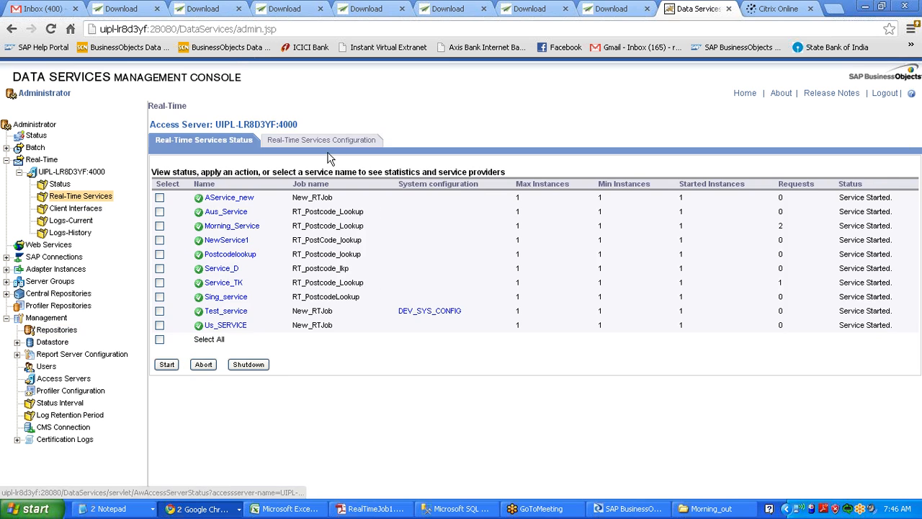
left_click(328, 142)
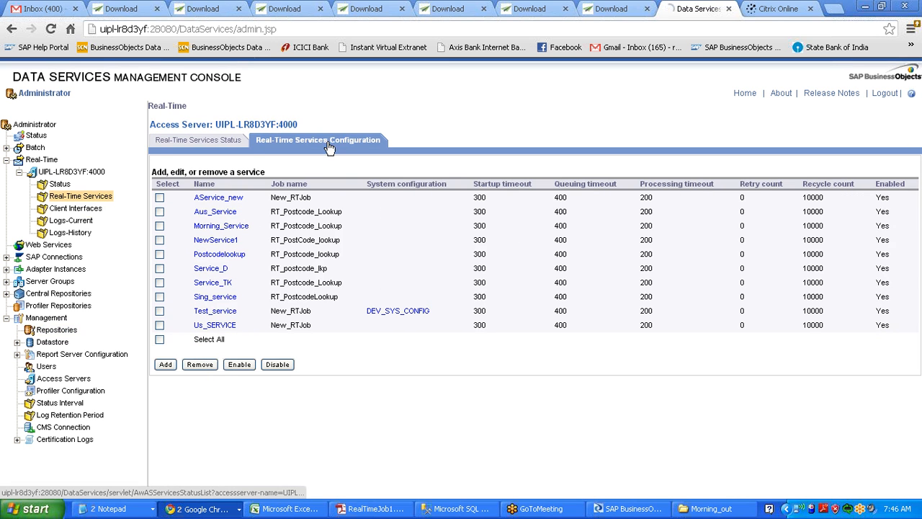
left_click(237, 228)
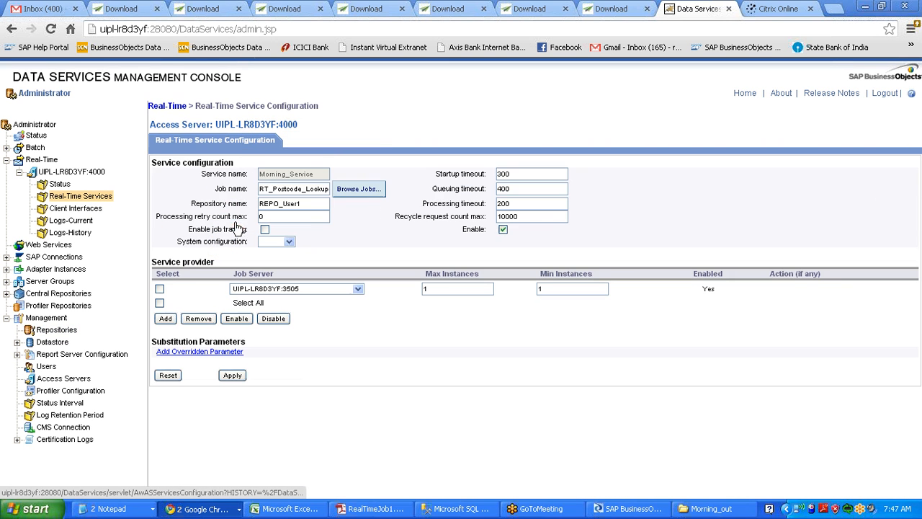
left_click(347, 194)
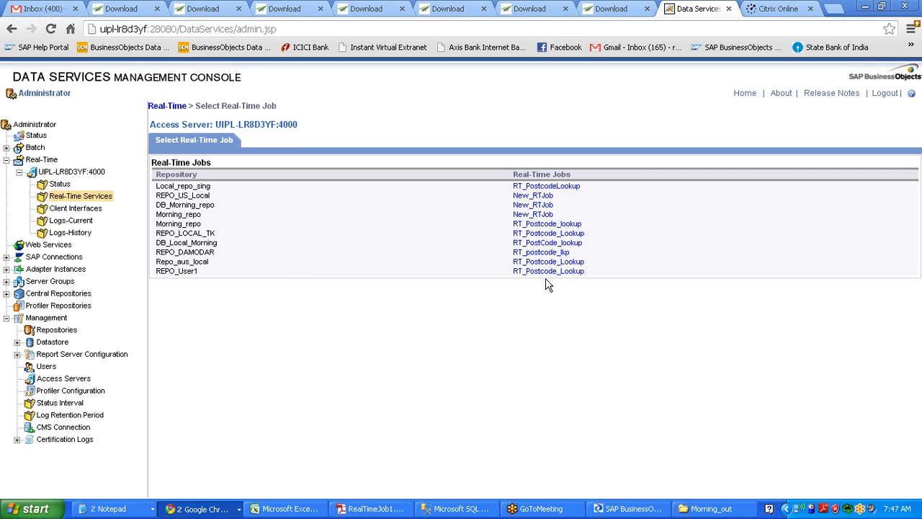
left_click(555, 272)
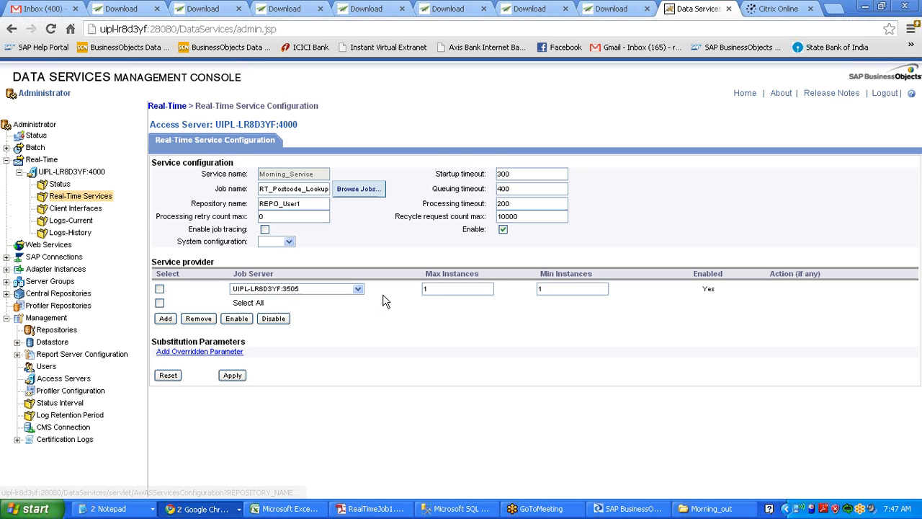
Step: Enable the UIPL-LR8D3YF:3505 job server as Morning_Service's provider and apply the service configuration
left_click(160, 289)
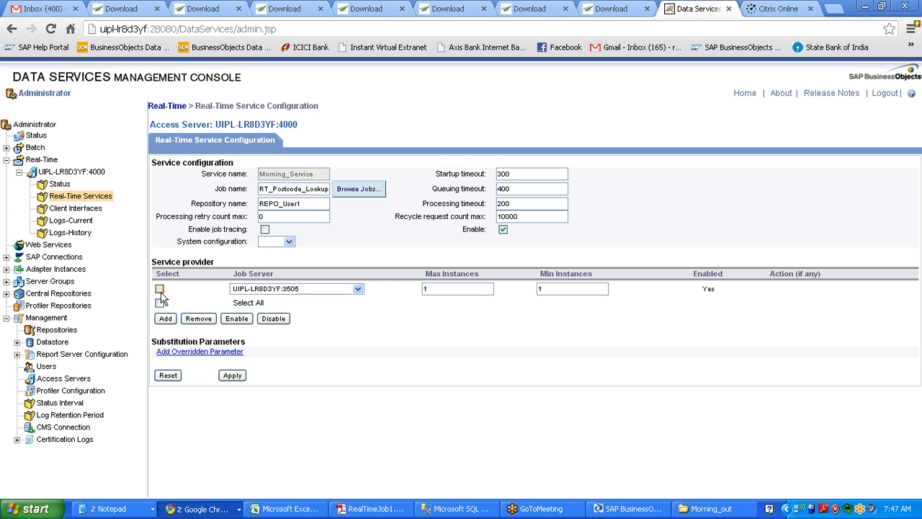
left_click(237, 321)
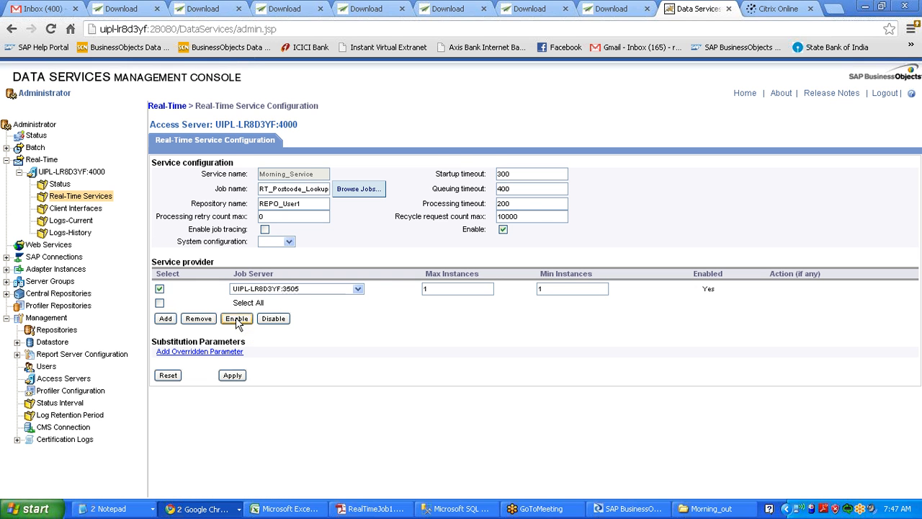
left_click(232, 377)
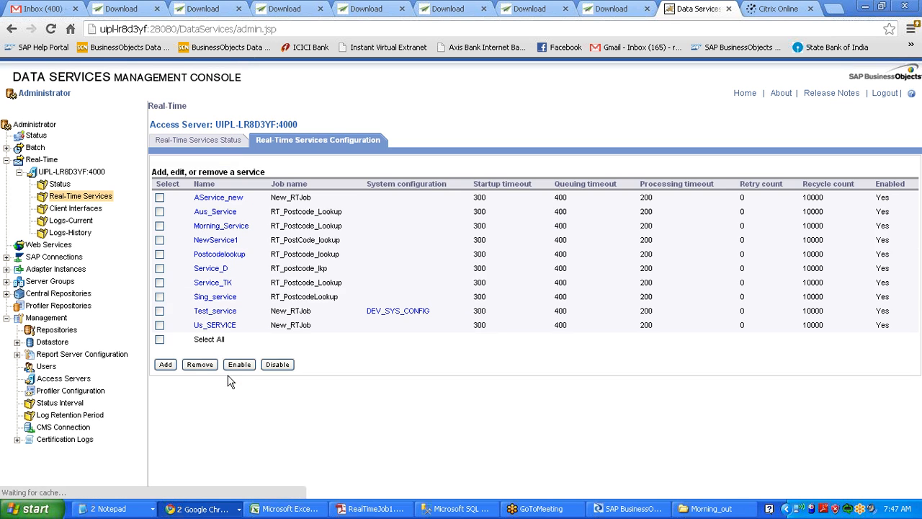
Step: Issue a start for Morning_Service in the real-time services status list and read the response
left_click(205, 141)
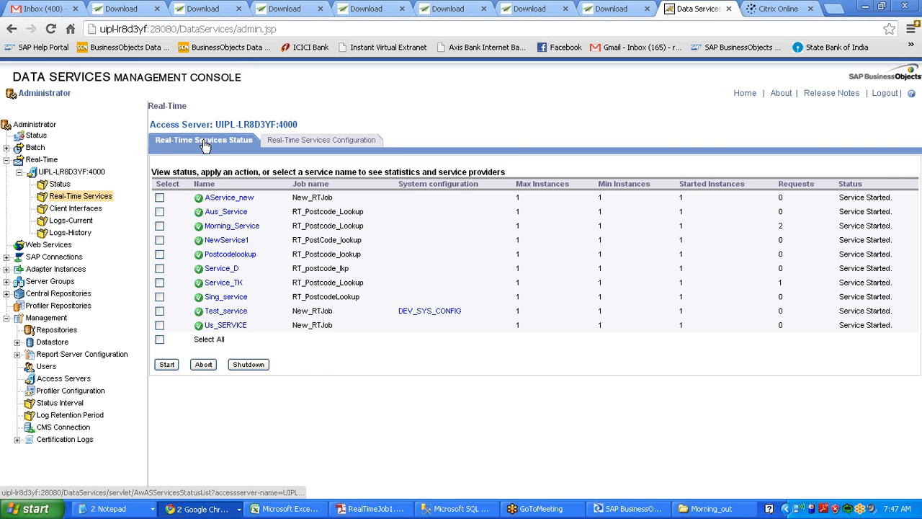
left_click(160, 226)
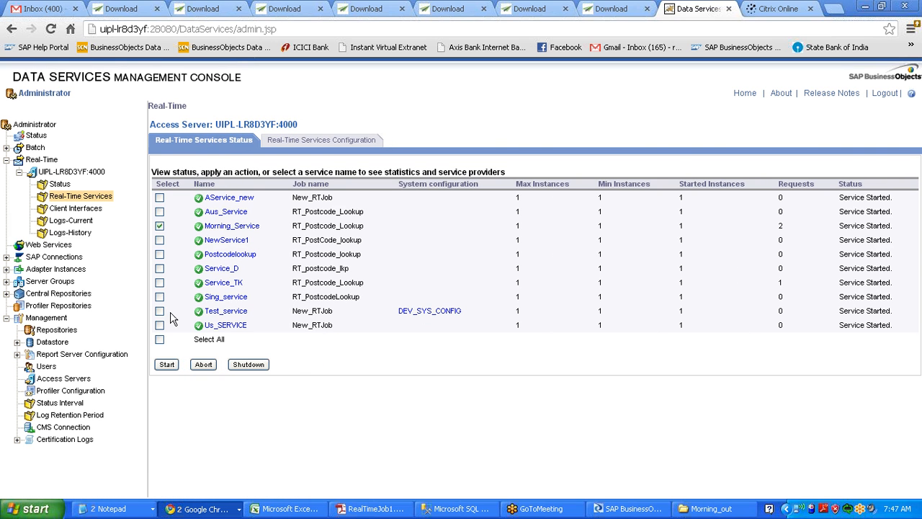
left_click(167, 365)
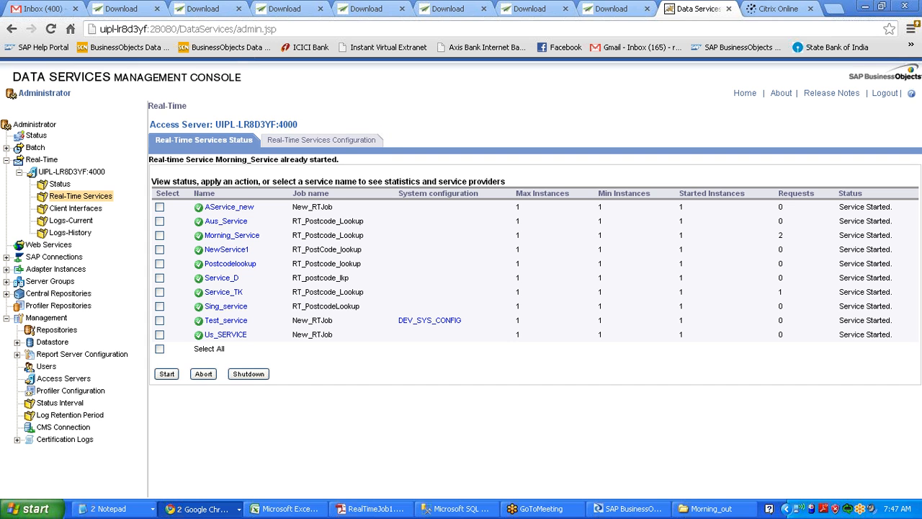
triple_click(342, 160)
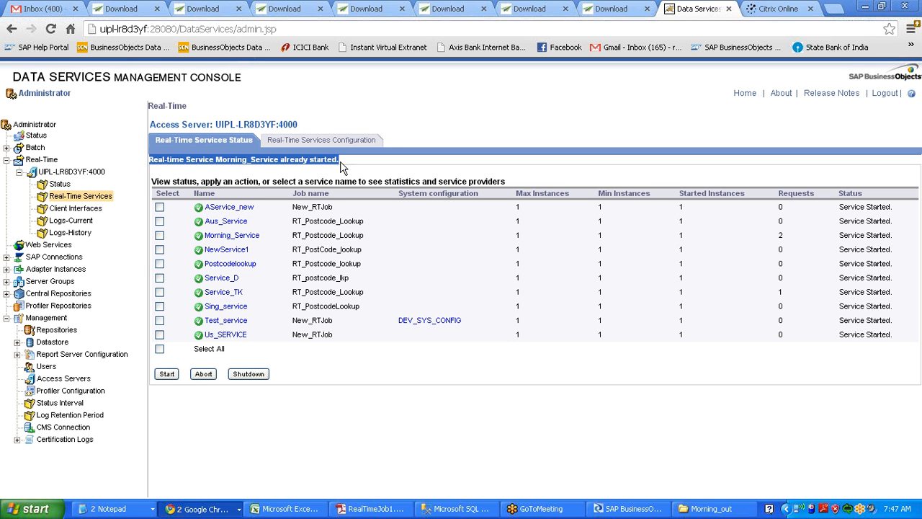
Step: Remove Morning_Service from the published operations in the web services configuration
left_click(51, 244)
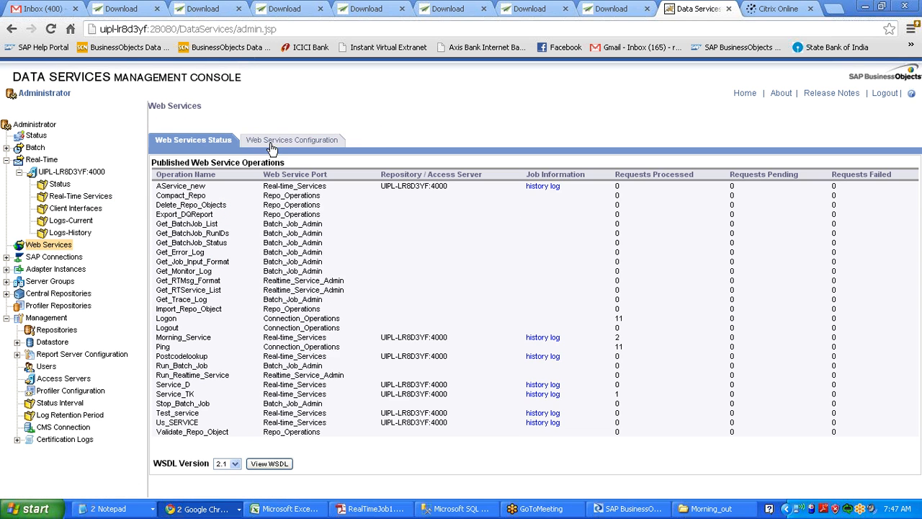
left_click(273, 145)
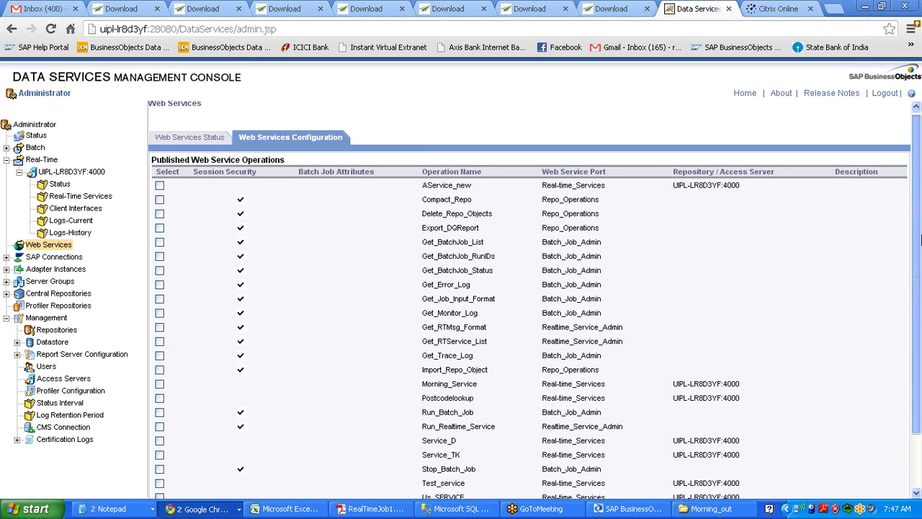
scroll(914, 239, "down", 2)
left_click(269, 485)
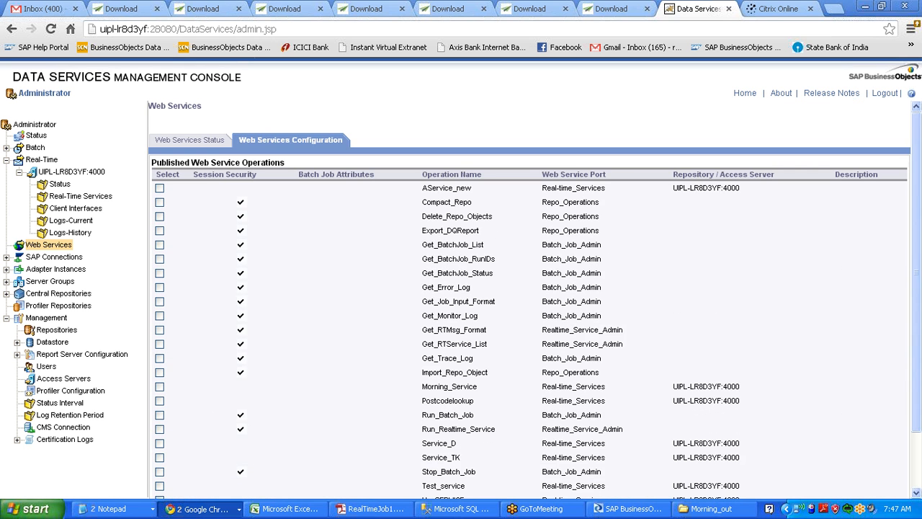
left_click_drag(916, 126, 917, 184)
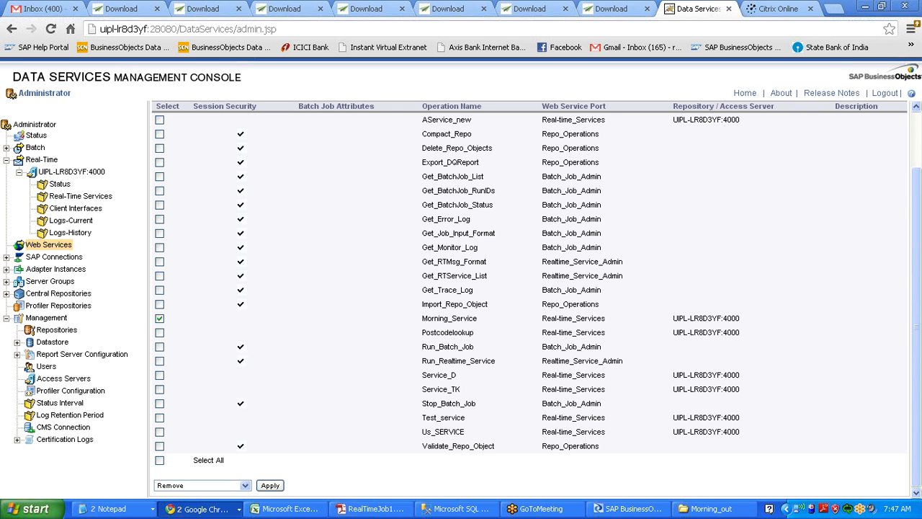
left_click_drag(425, 318, 666, 332)
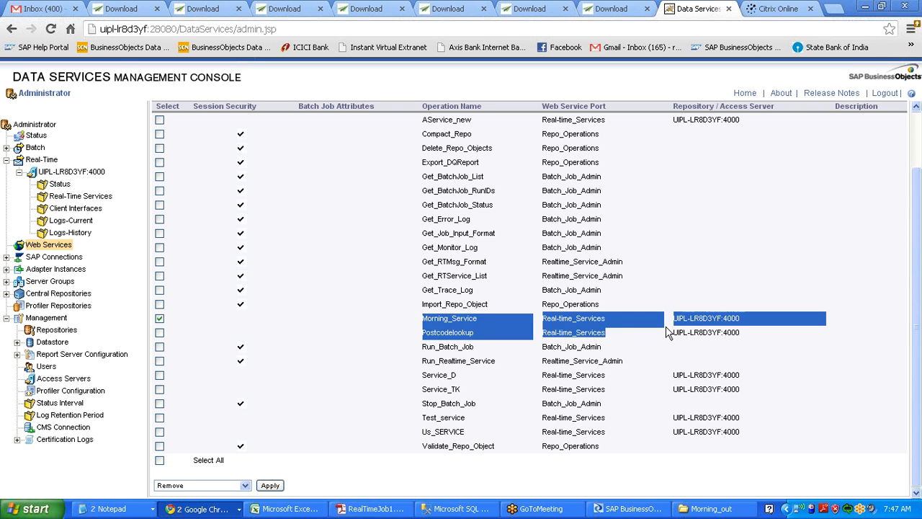
left_click(511, 325)
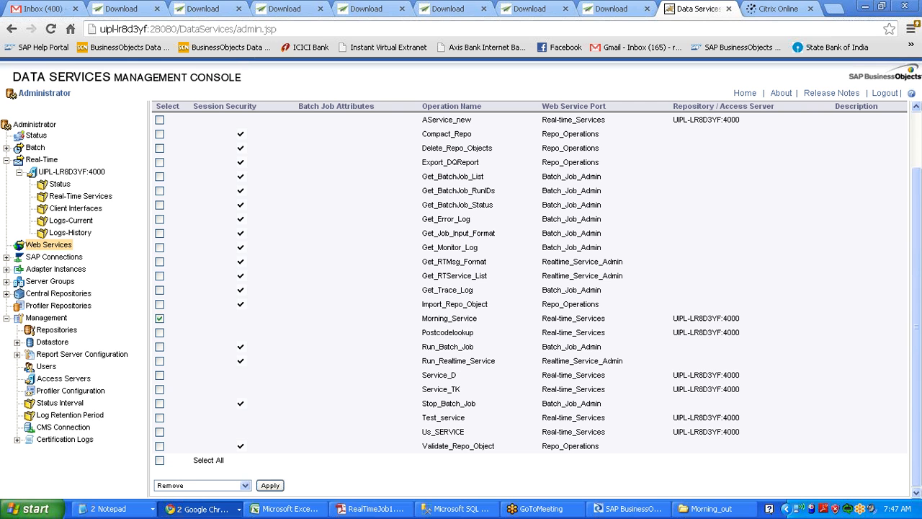
left_click_drag(422, 318, 476, 318)
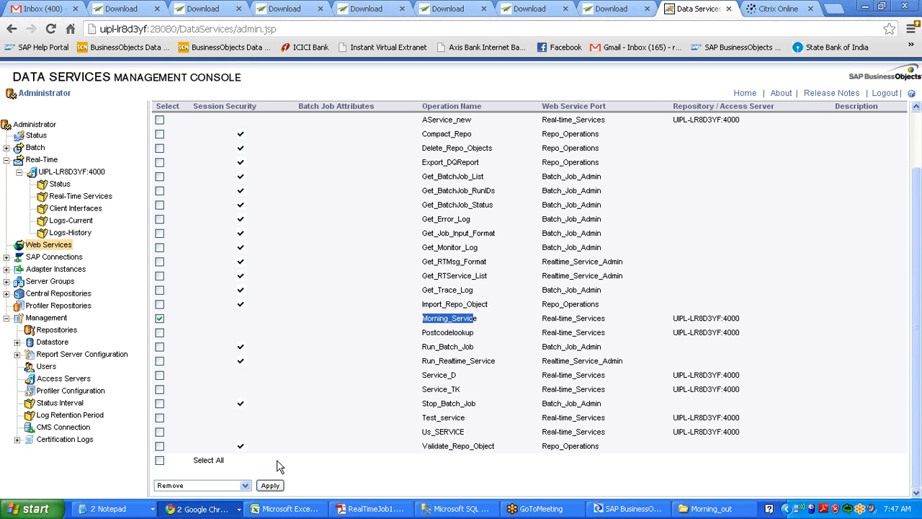
left_click(270, 486)
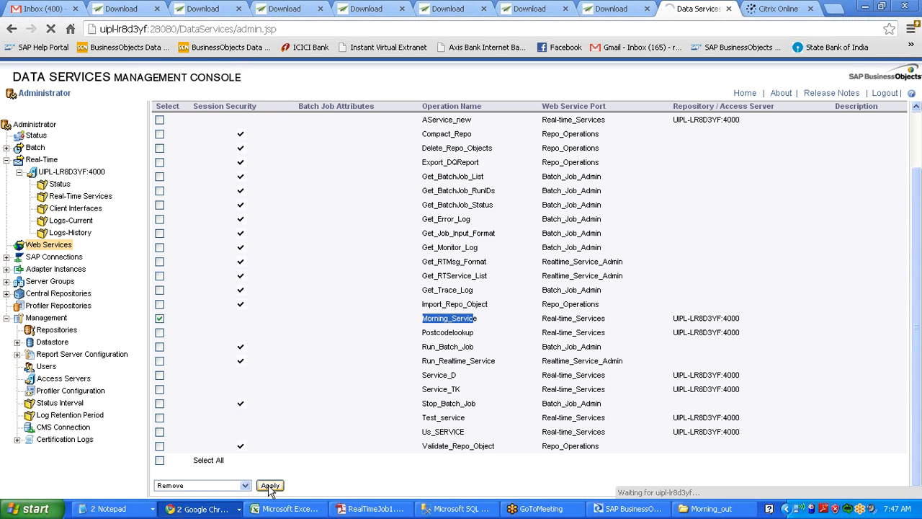
left_click_drag(224, 159, 469, 176)
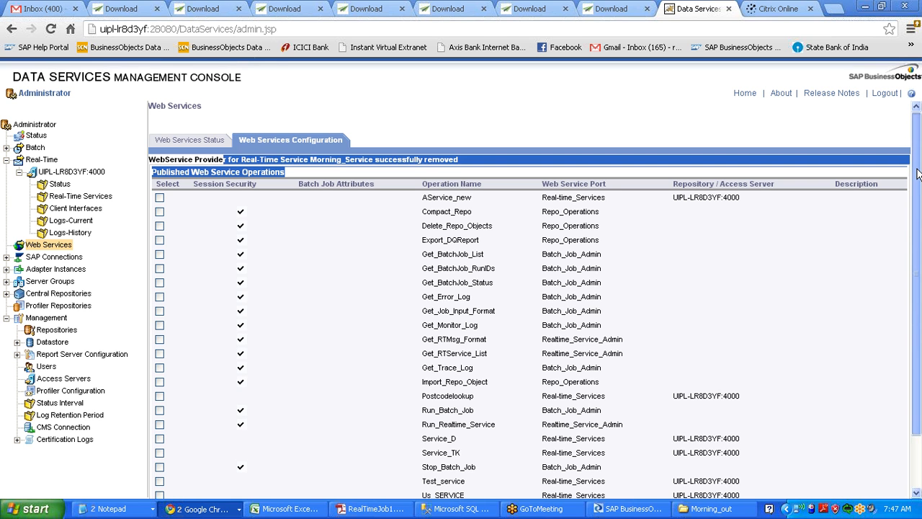
Step: Add Morning_Service from access server UIPL-LR8D3YF:4000 as a real-time web service and check its entry in the web services status
scroll(917, 174, "down", 3)
left_click(209, 485)
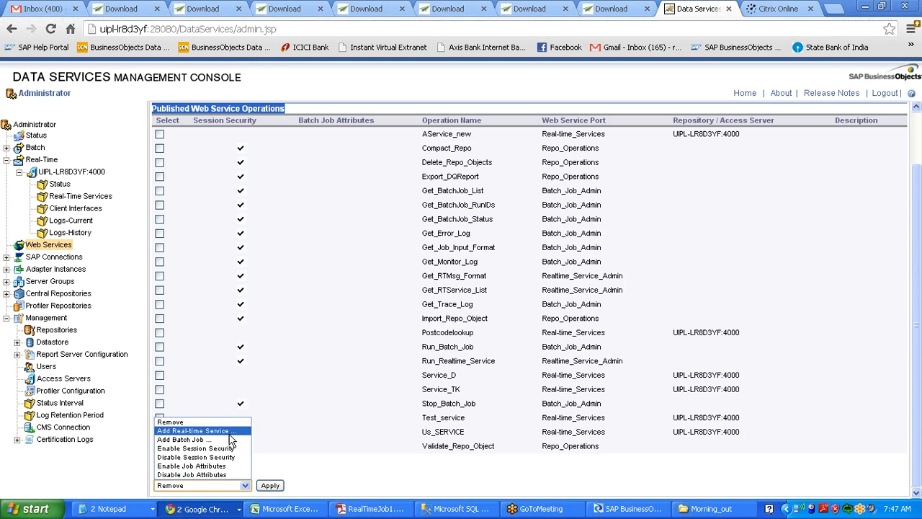
left_click(230, 431)
left_click(266, 486)
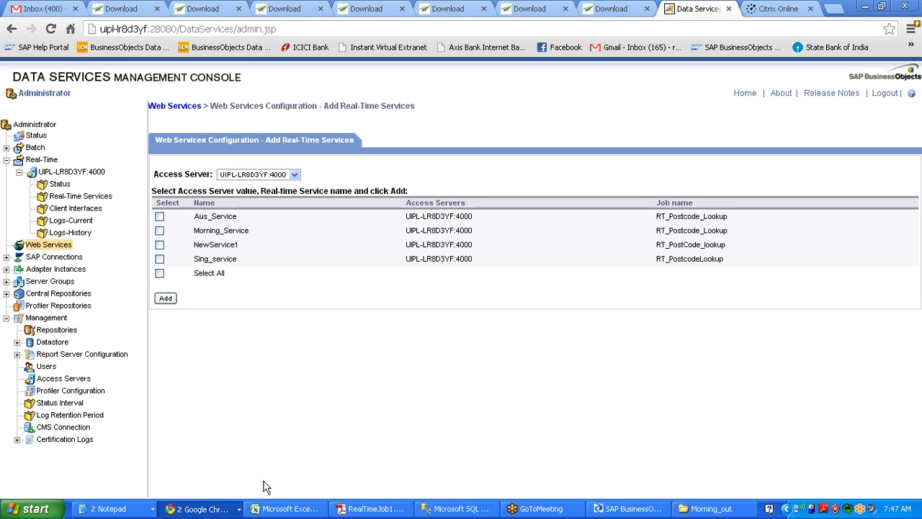
left_click(159, 231)
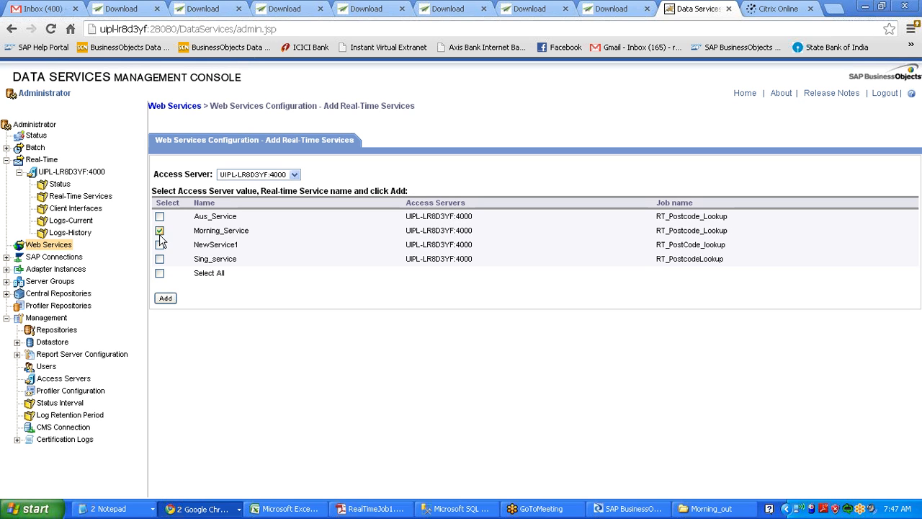
left_click(164, 298)
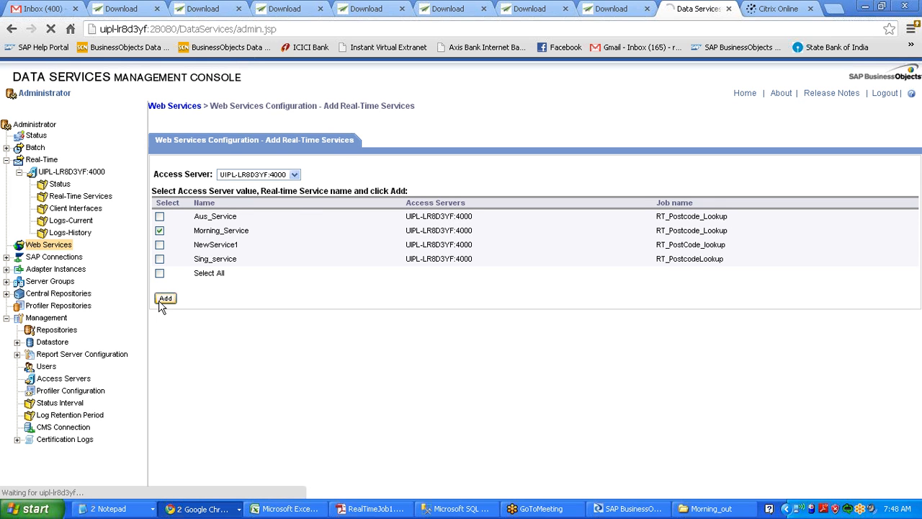
left_click(69, 245)
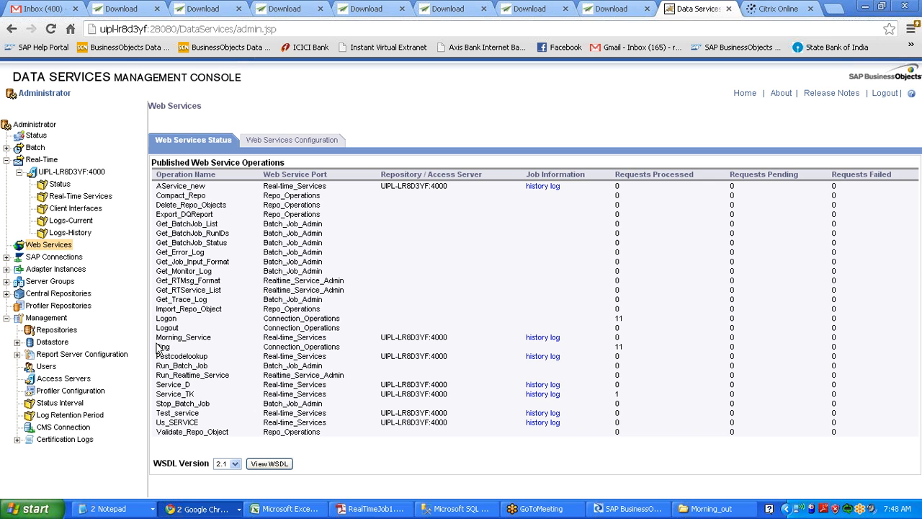
left_click_drag(156, 337, 598, 334)
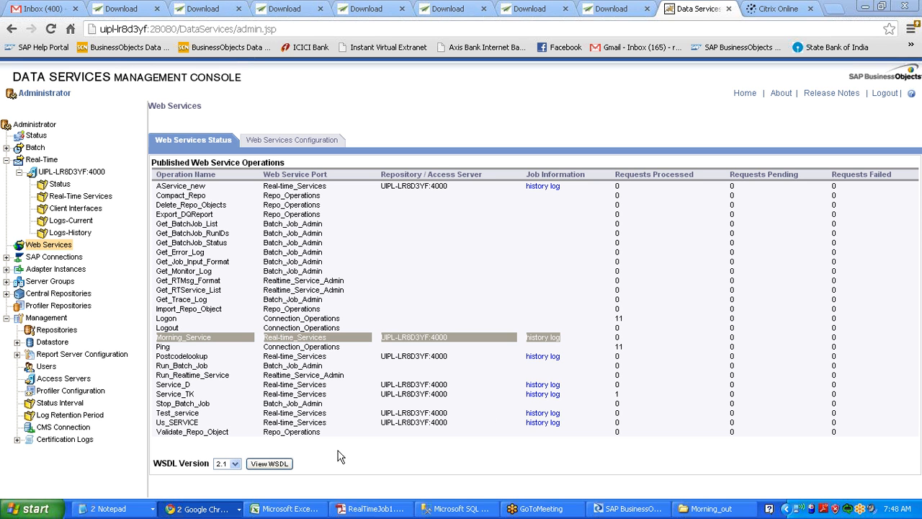
Step: Copy the version 2.1 WSDL address of the published web services and apply it as the DS_WSDL_POSTCODE_LKP datastore's web service URL
left_click(268, 465)
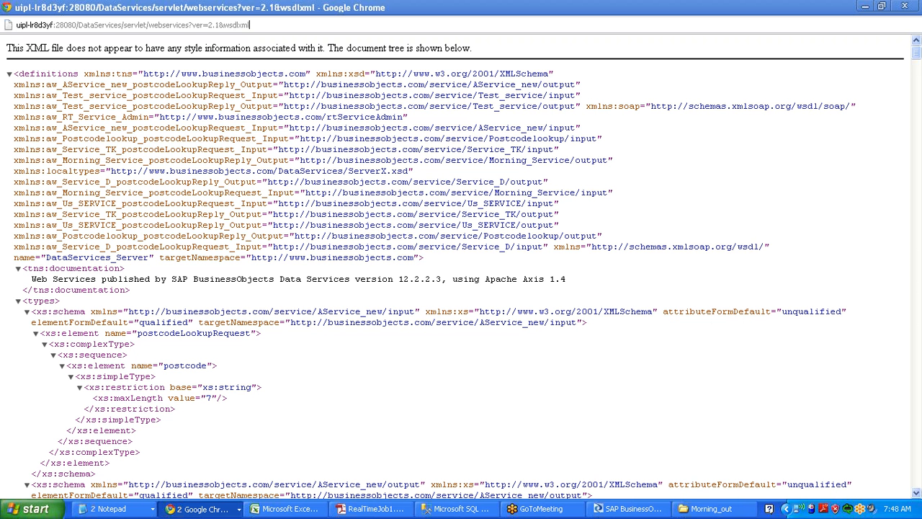
left_click(250, 25)
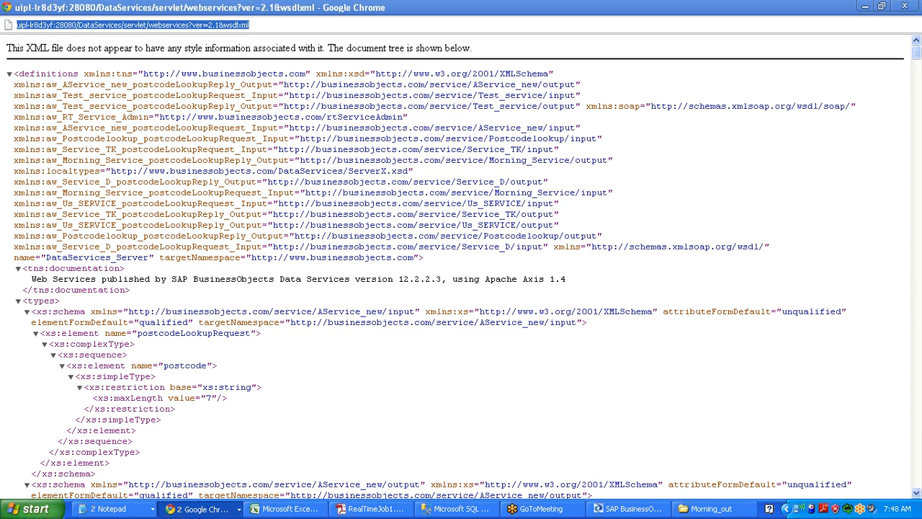
left_click(624, 508)
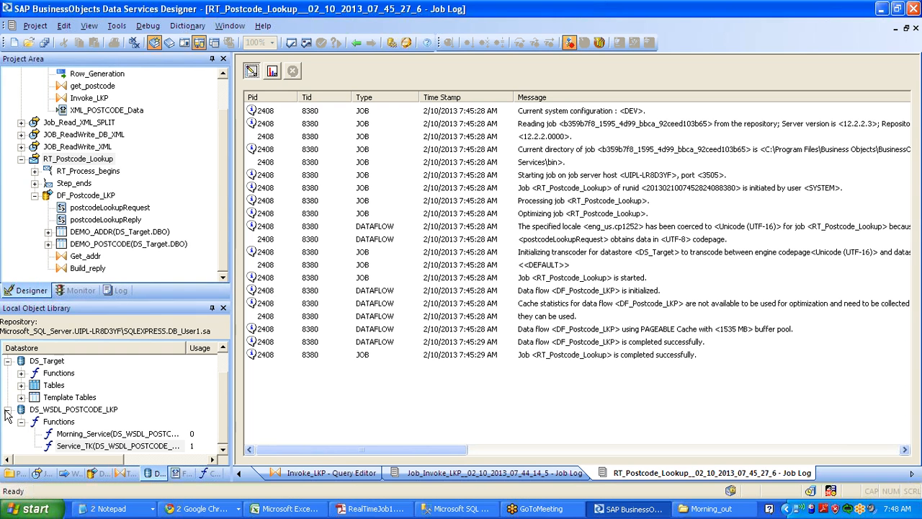
right_click(46, 409)
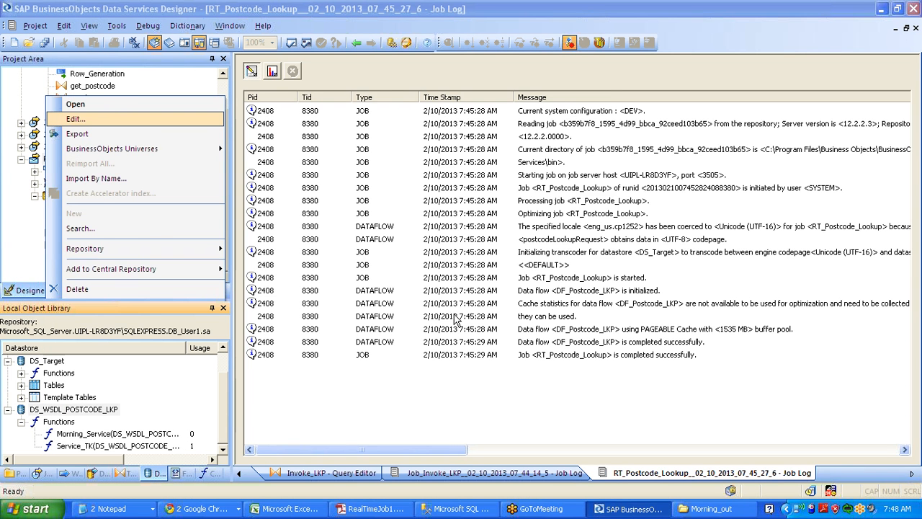
key("Return")
left_click(528, 286)
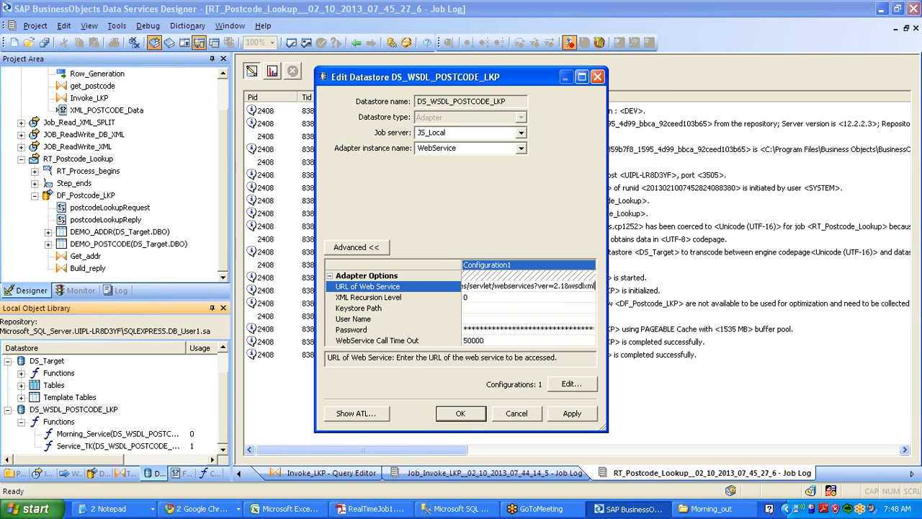
left_click(573, 416)
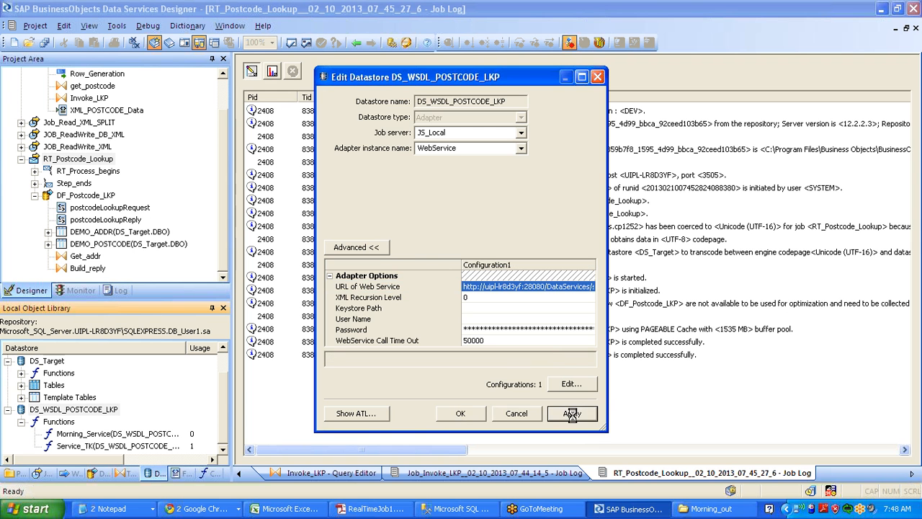
left_click(464, 412)
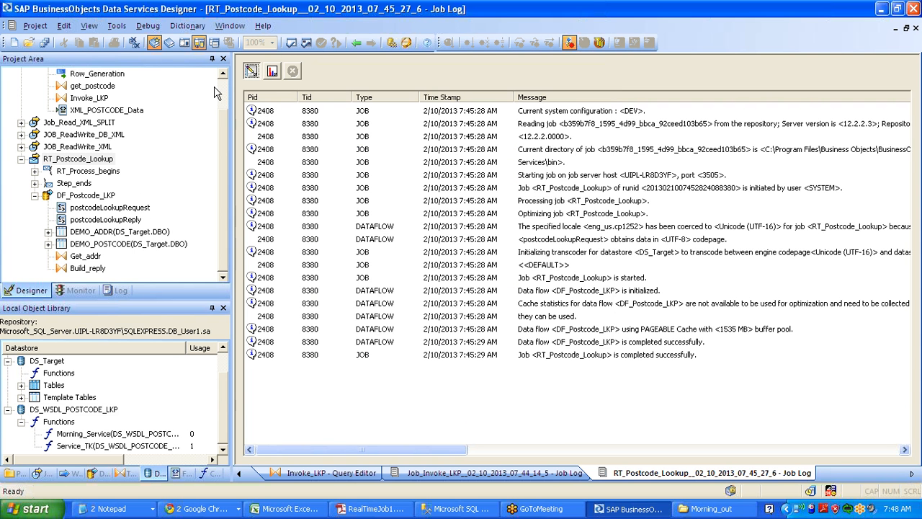
Step: Open the DF_Invoke_LKP data flow and delete the Morning_Service function from the DS_WSDL_POSTCODE_LKP datastore
scroll(144, 100, "up", 1)
double_click(90, 99)
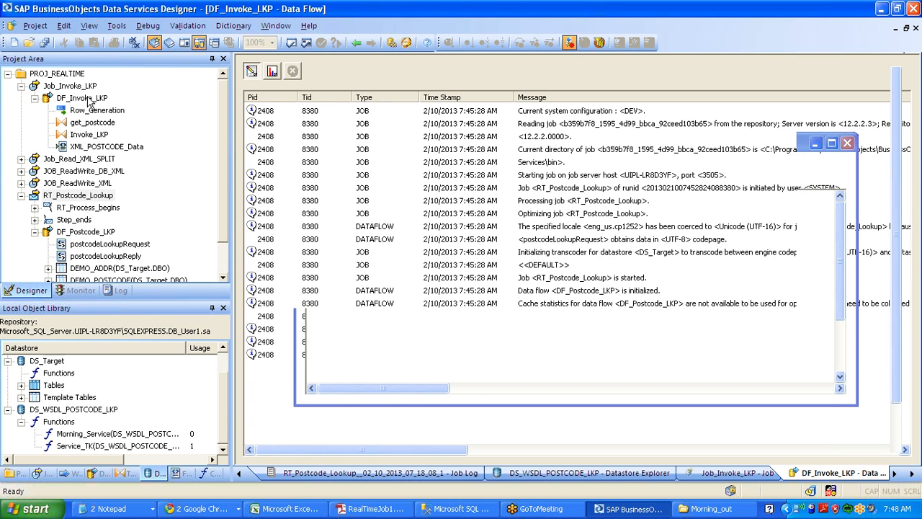
left_click(115, 433)
right_click(116, 434)
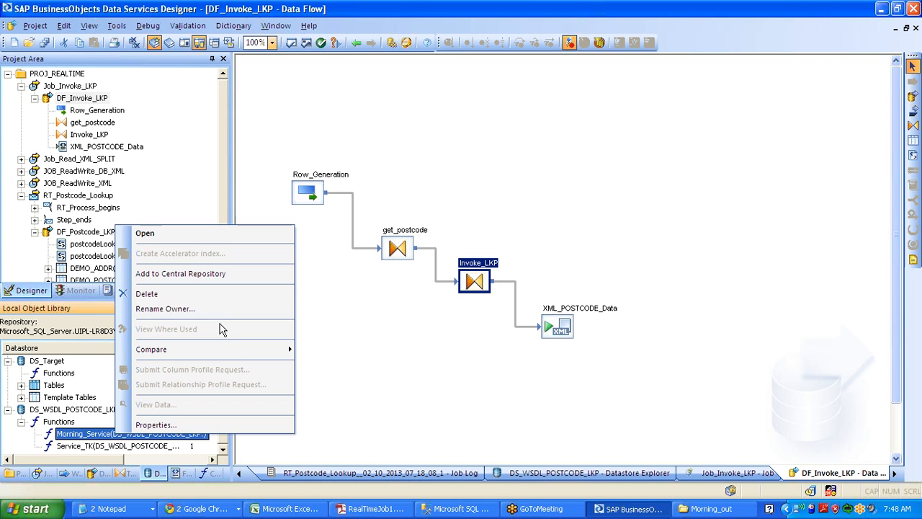
left_click(190, 300)
left_click(432, 272)
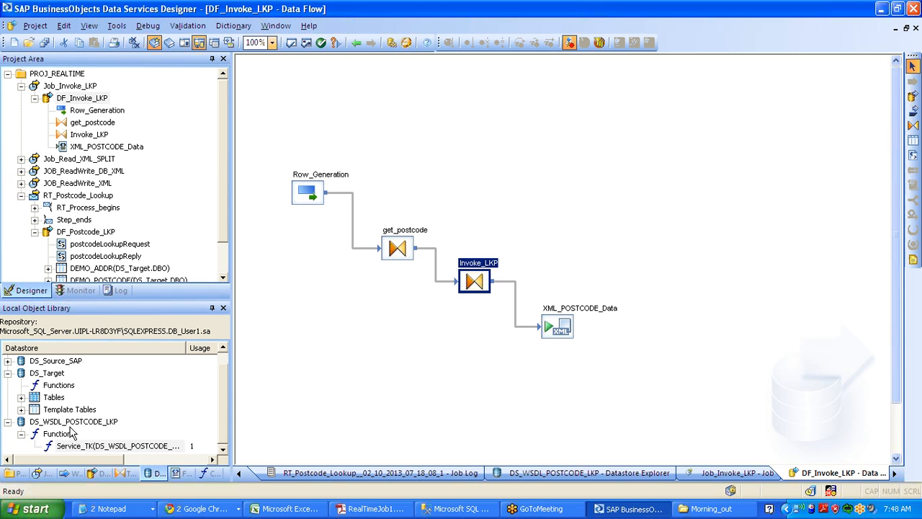
Step: Import the Morning_Service operation from the Real-time_Services port into the DS_WSDL_POSTCODE_LKP datastore's functions
left_click(66, 434)
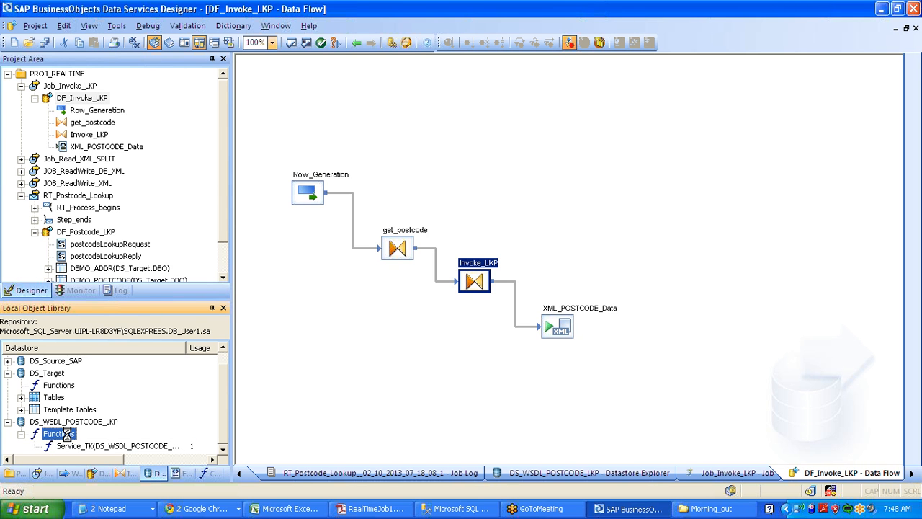
double_click(66, 434)
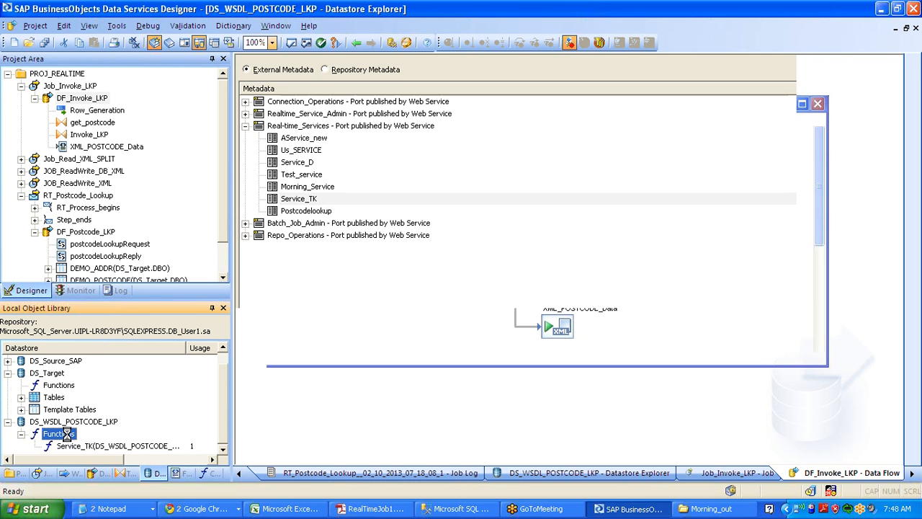
right_click(319, 186)
left_click(349, 230)
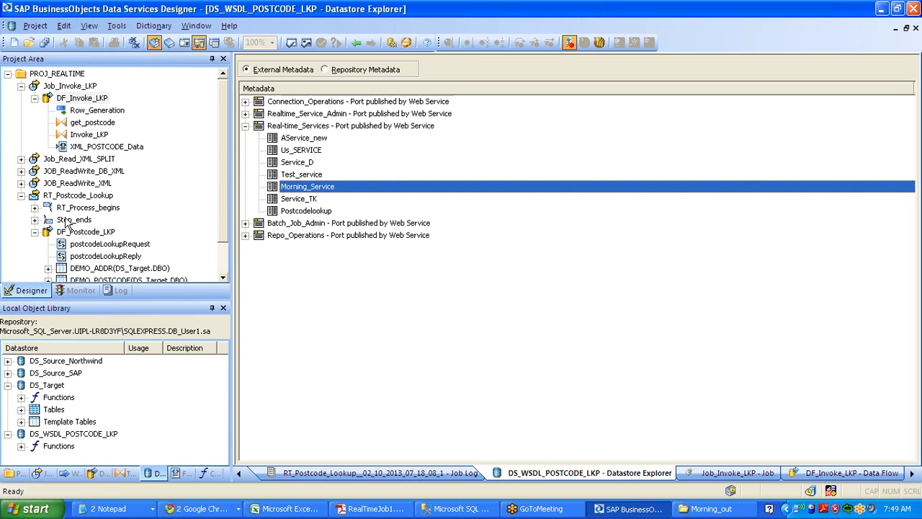
Step: In the get_postcode query, make postcodeLookupRequest current and set the postcode column's mapping to 'DE150LQ'
left_click(82, 98)
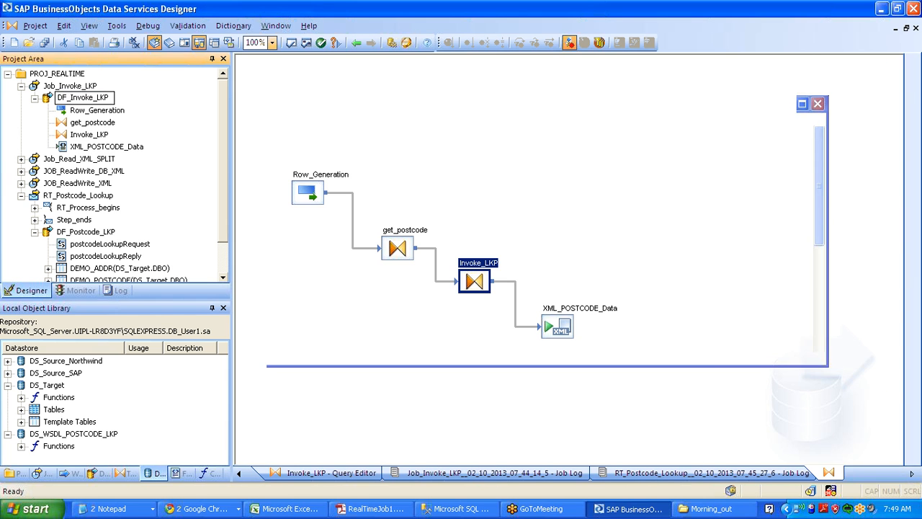
double_click(397, 249)
left_click(558, 110)
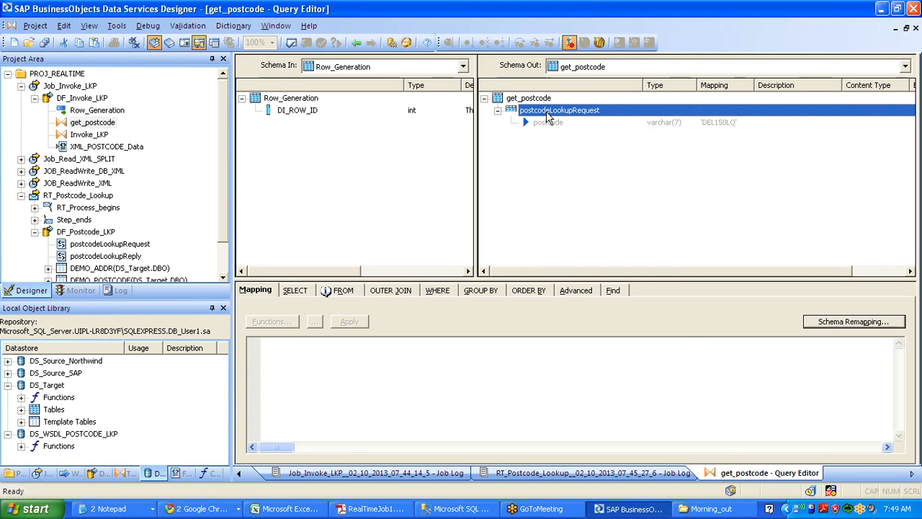
right_click(548, 110)
left_click(624, 207)
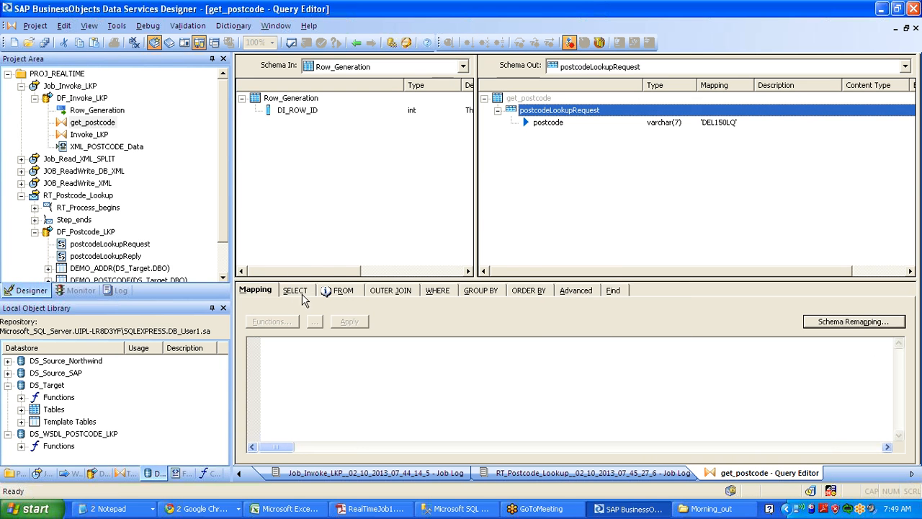
left_click(556, 127)
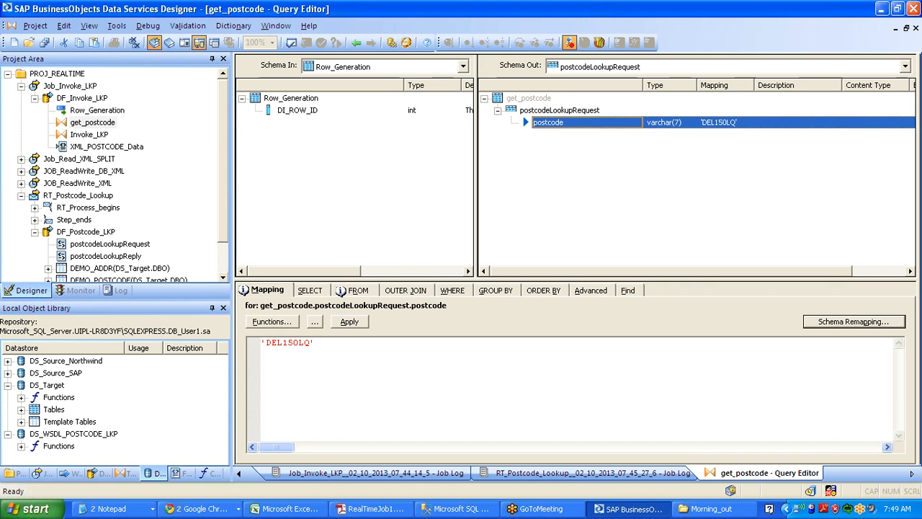
left_click(283, 342)
key("BackSpace")
left_click_drag(311, 343, 208, 355)
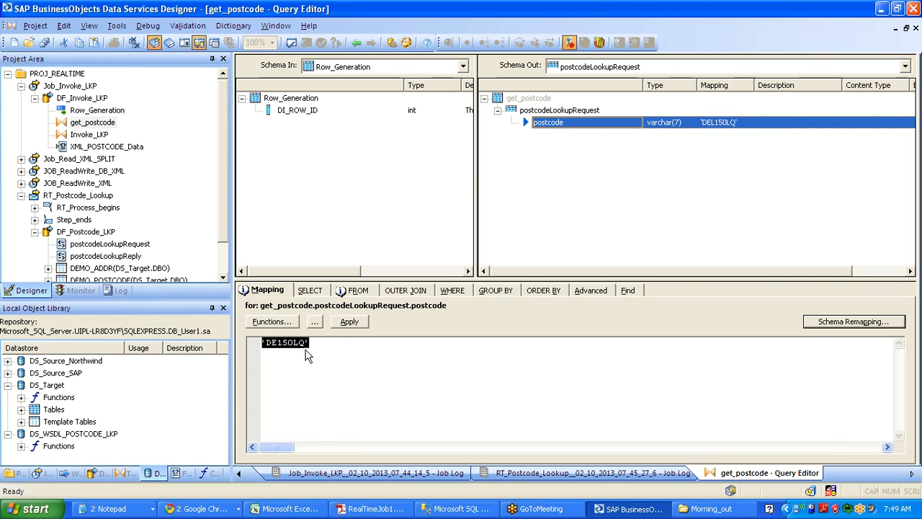
left_click(355, 44)
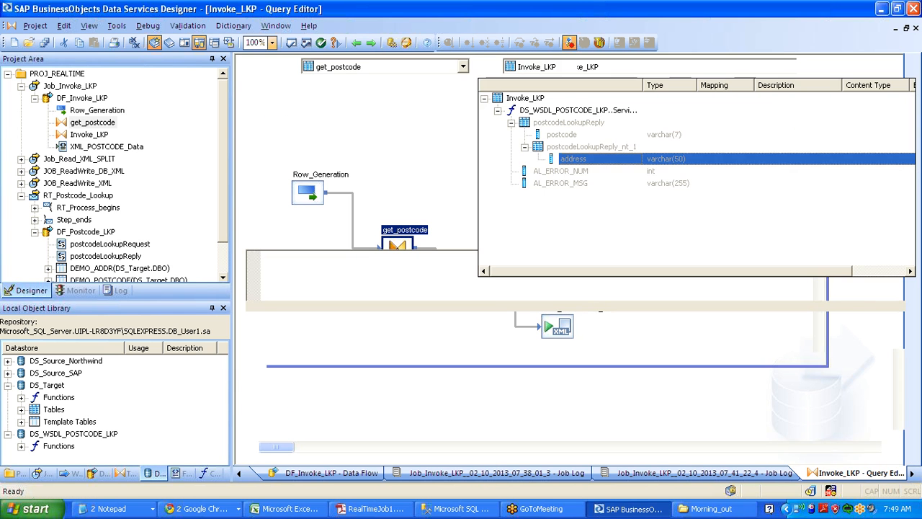
Step: Replace the Service_TK call in the Invoke_LKP query with DS_WSDL_POSTCODE_LKP..Morning_Service, mapping get_postcode's postcodeLookupRequest to its input
right_click(555, 98)
double_click(524, 97)
right_click(524, 97)
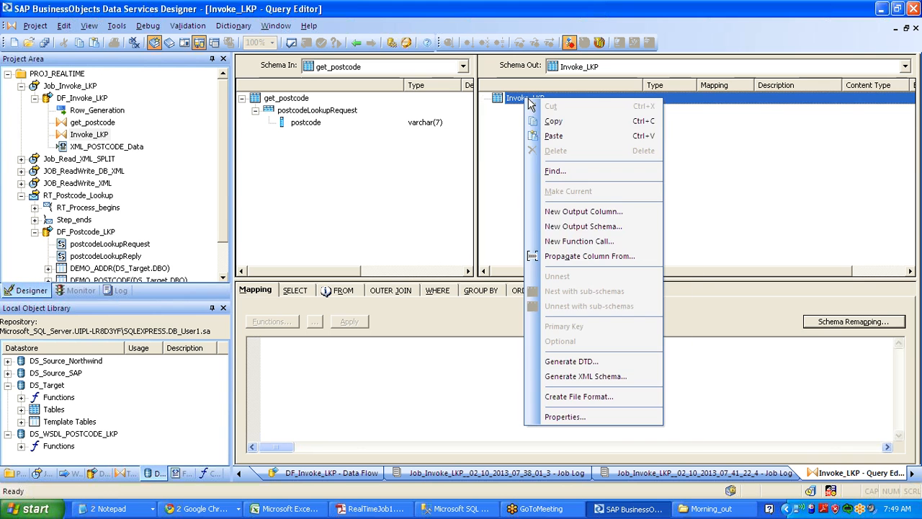
left_click(573, 243)
left_click(280, 105)
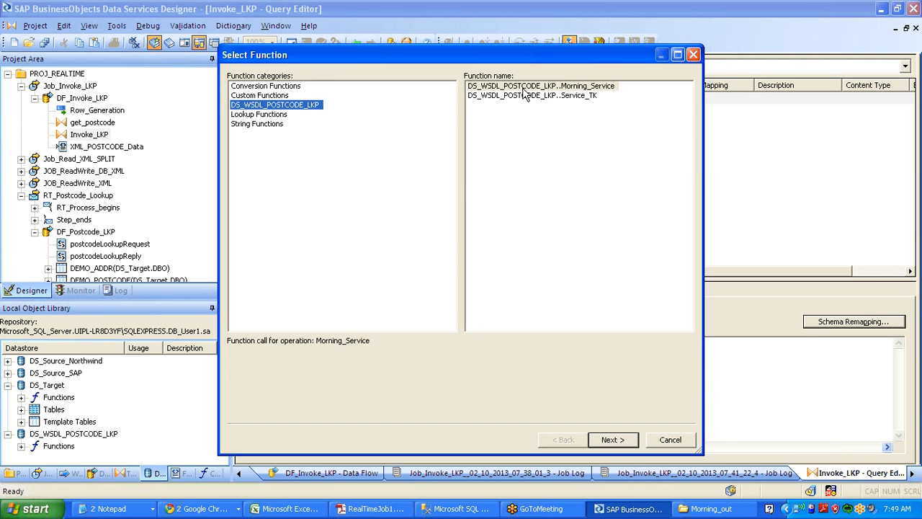
left_click(524, 87)
left_click(629, 442)
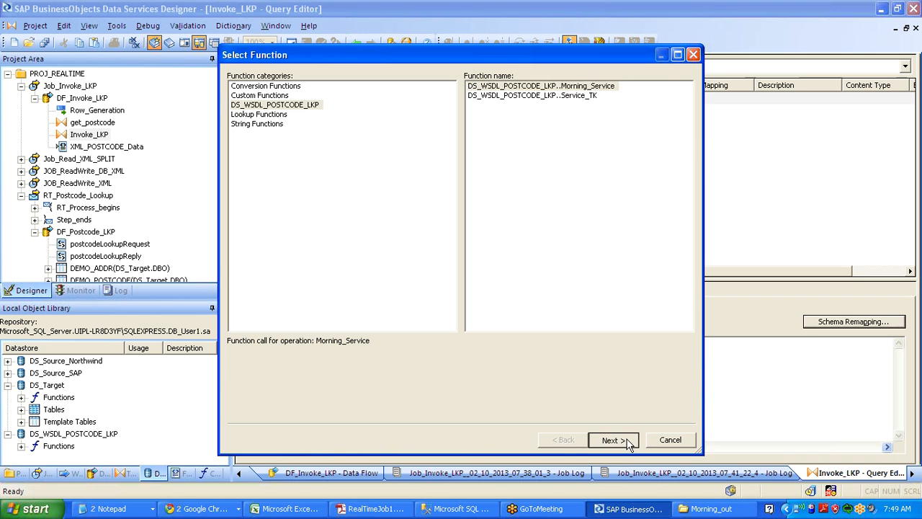
left_click_drag(310, 115, 548, 114)
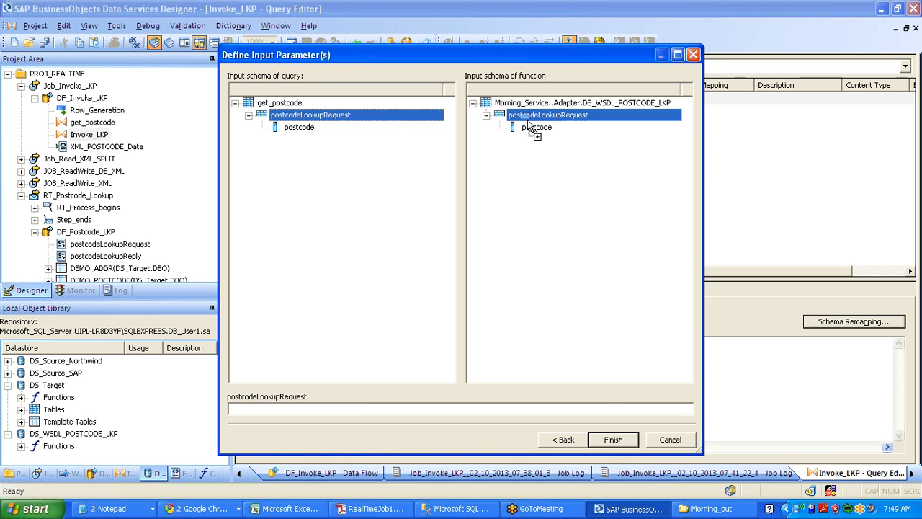
left_click(607, 440)
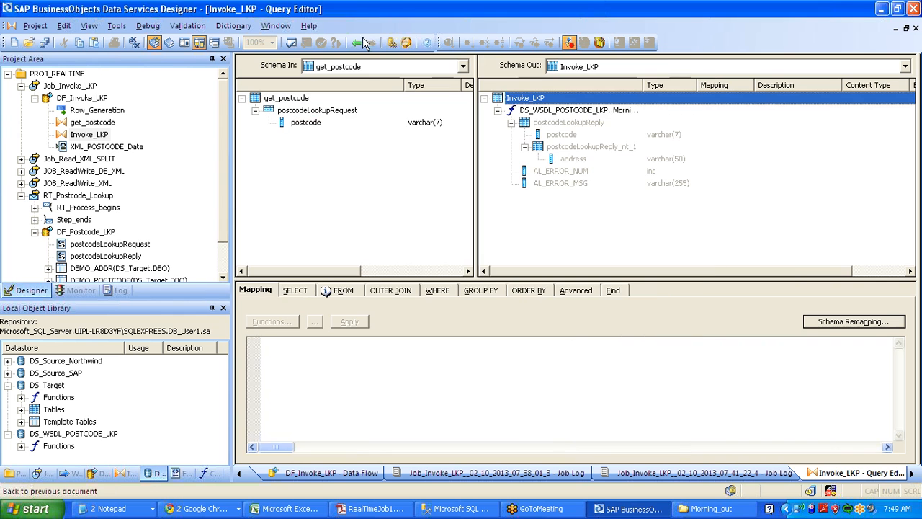
left_click(355, 43)
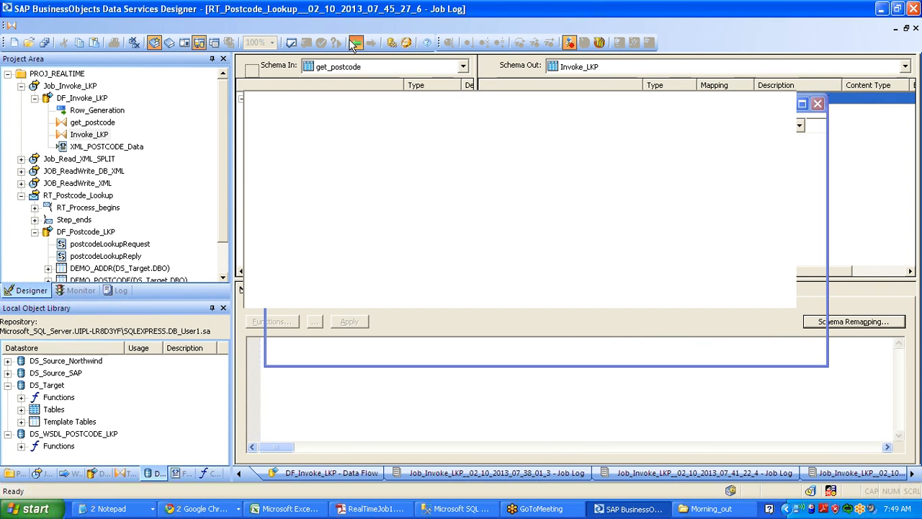
Step: Execute Job_Invoke_LKP and read its job log
left_click(77, 88)
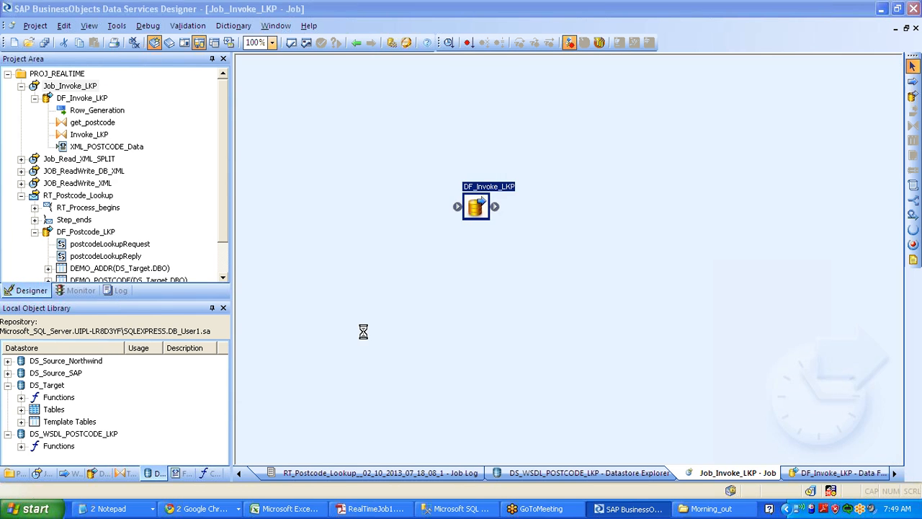
left_click(526, 420)
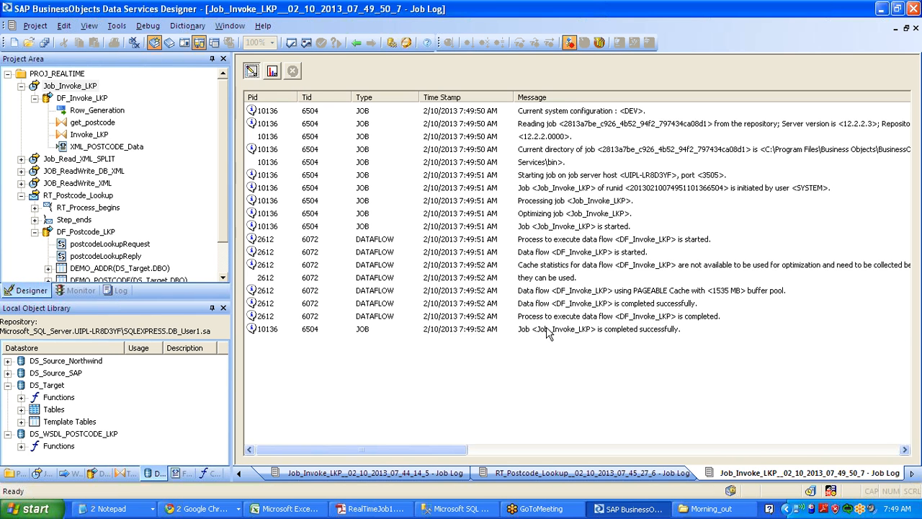
left_click(546, 329)
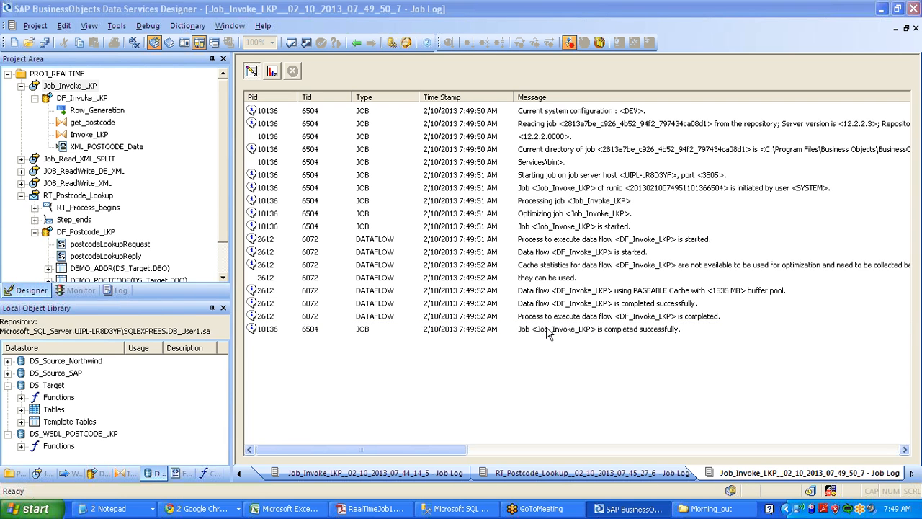
Step: Open XML_DATA.xml from the Morning_out folder in Notepad
key("super")
key("super+d")
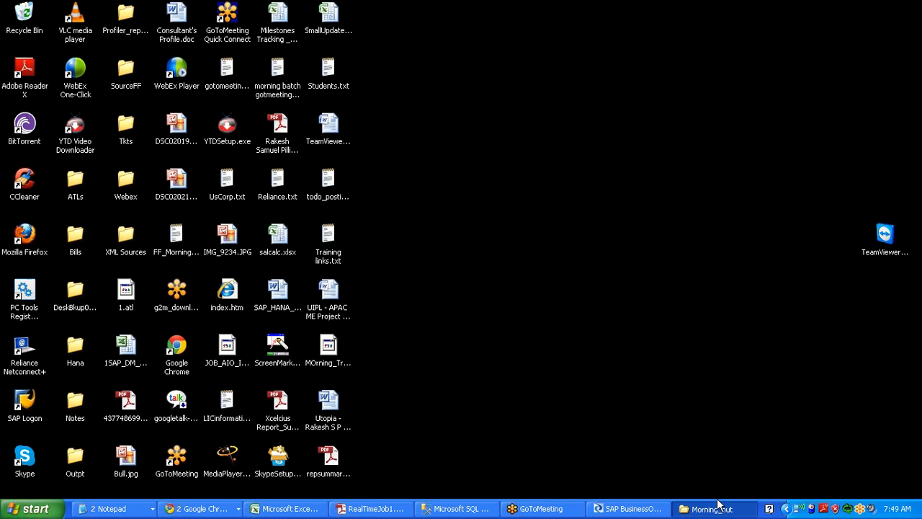
left_click(713, 509)
right_click(332, 216)
mouse_move(364, 257)
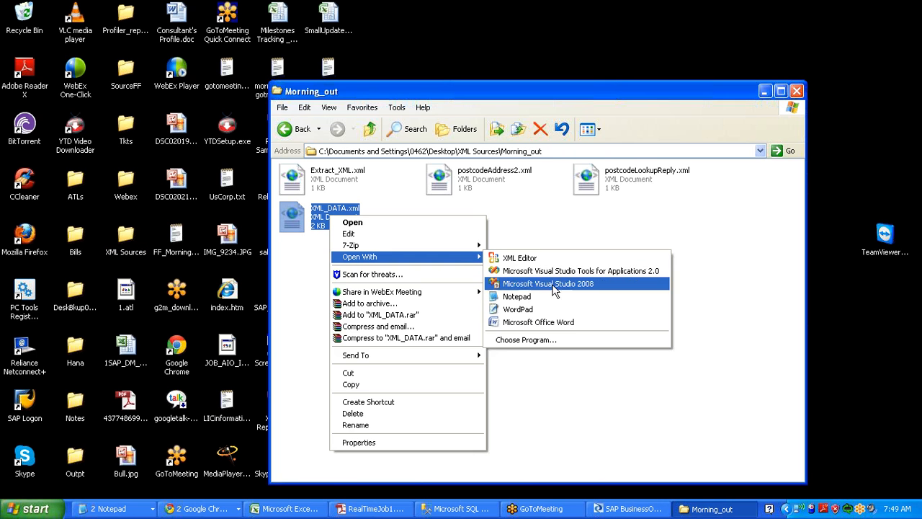
left_click(550, 302)
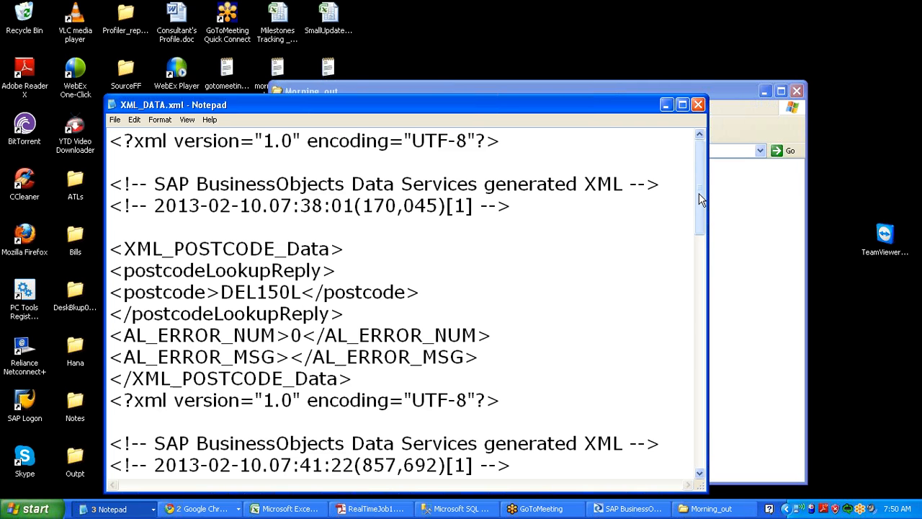
Step: Examine the postcode and returned addresses in the latest lookup reply of XML_DATA.xml
scroll(700, 199, "down", 1)
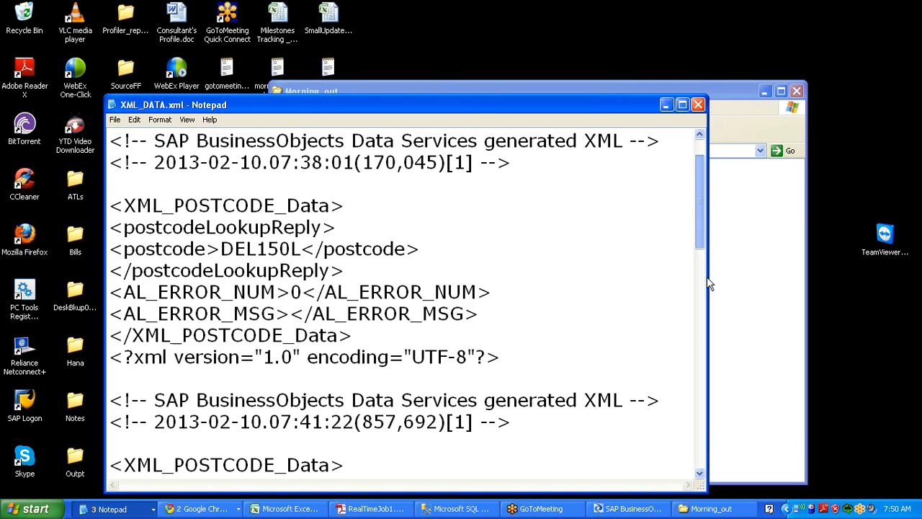
scroll(706, 276, "down", 6)
left_click_drag(211, 400, 387, 400)
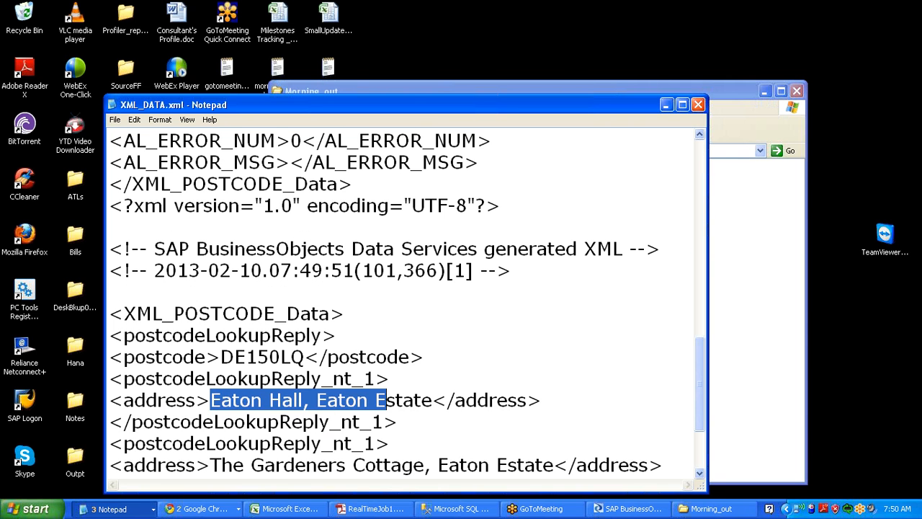
left_click_drag(211, 465, 450, 465)
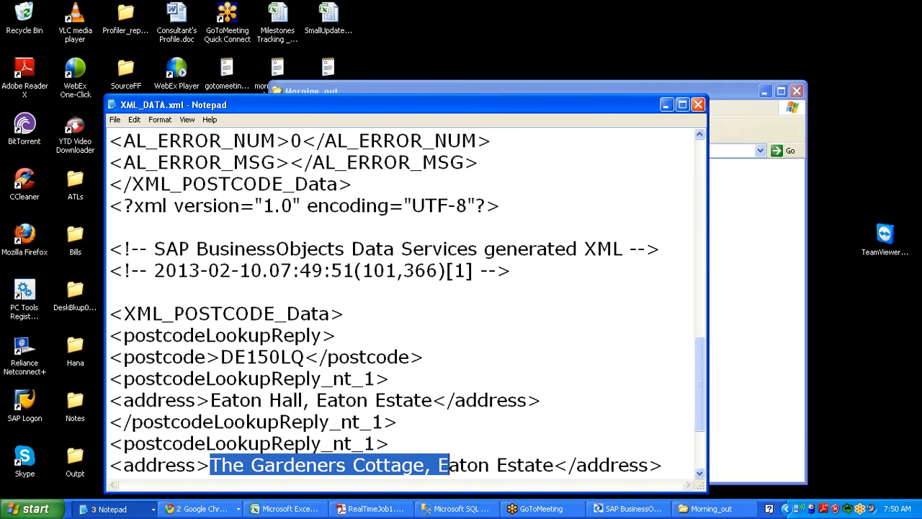
left_click_drag(220, 357, 283, 335)
left_click_drag(220, 357, 304, 357)
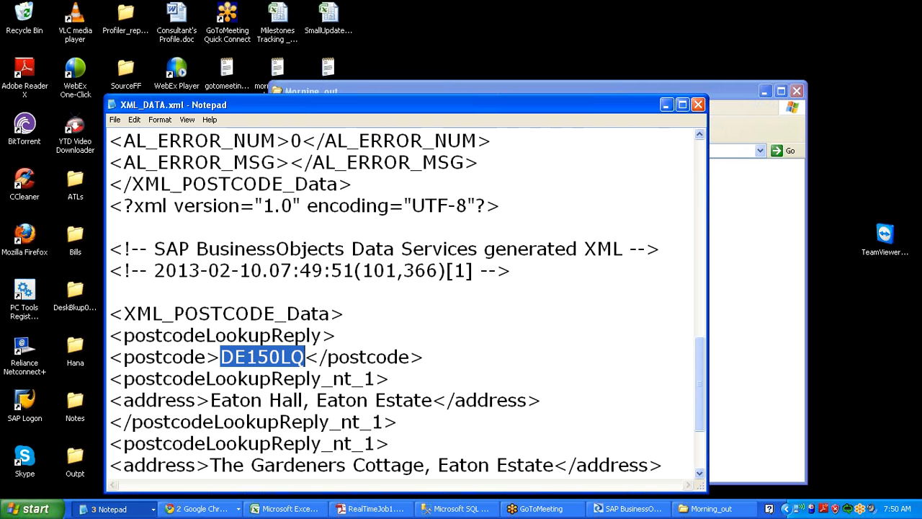
Step: Close XML_DATA.xml and the Morning_out folder
left_click(699, 105)
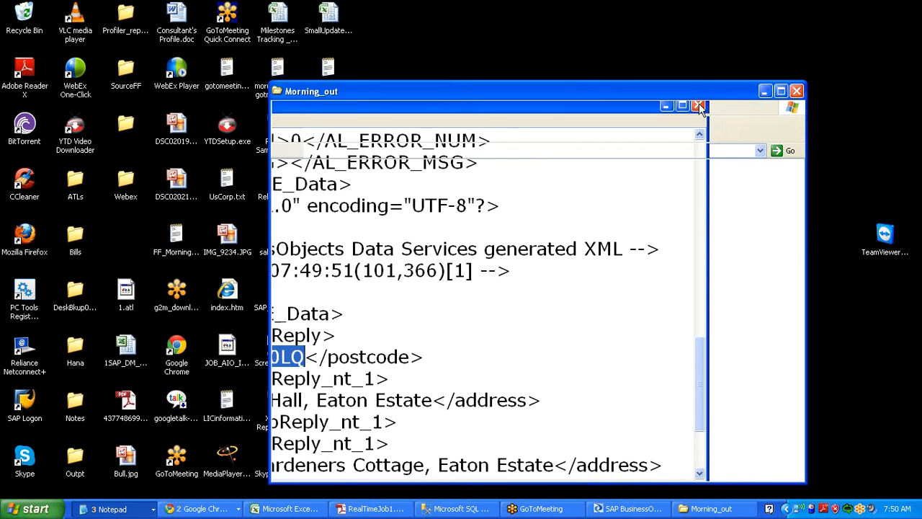
left_click(797, 91)
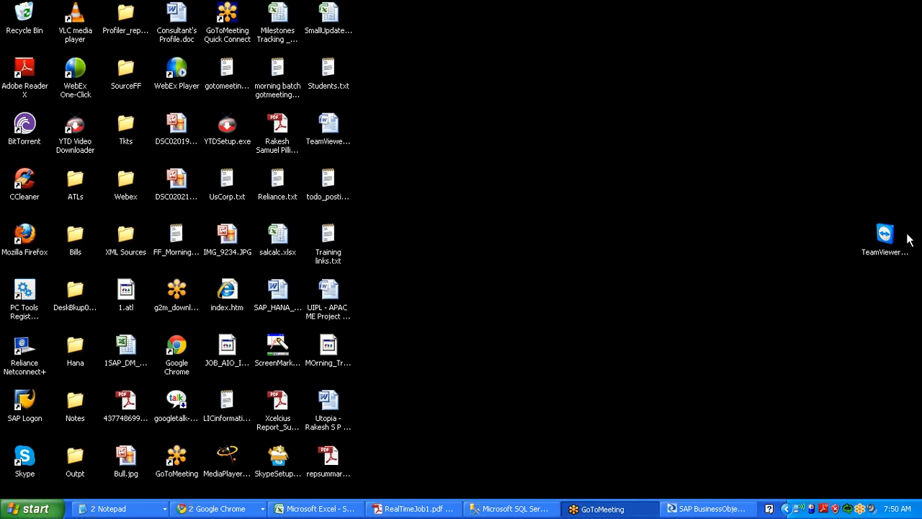
Step: Switch to RealTimeJob1.pdf in Adobe Reader, view its closing pages and minimize the document
left_click(441, 509)
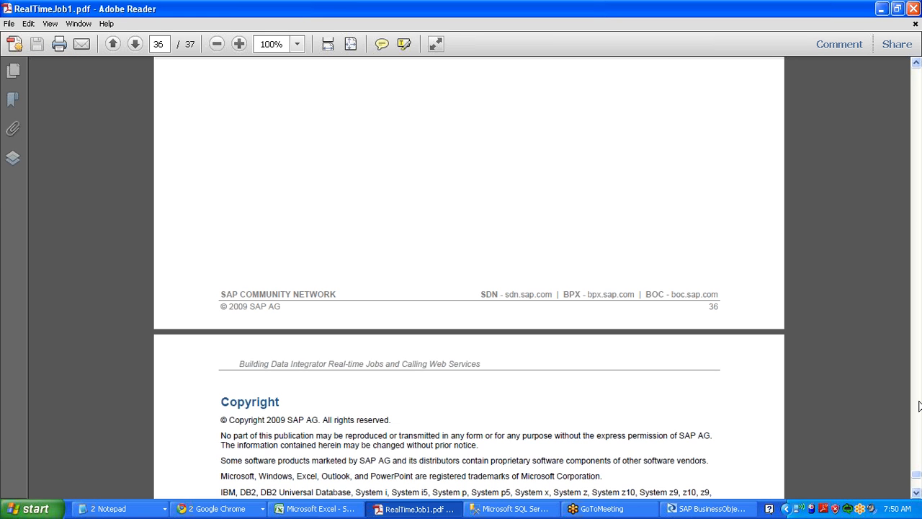
left_click_drag(917, 475, 918, 487)
left_click(886, 13)
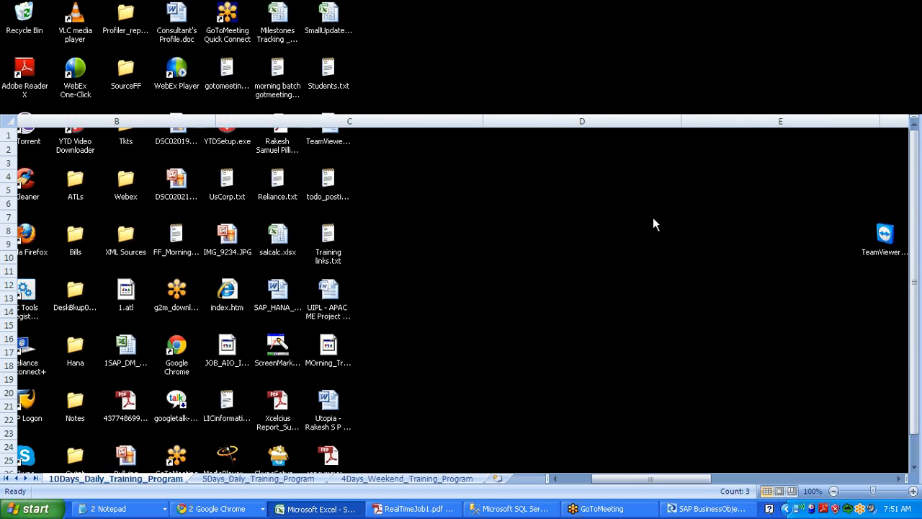
Step: Review the Day 8 agenda on the 10Days_Daily_Training_Program sheet in Excel, selecting cells I3 to I15
scroll(688, 397, "right", 4)
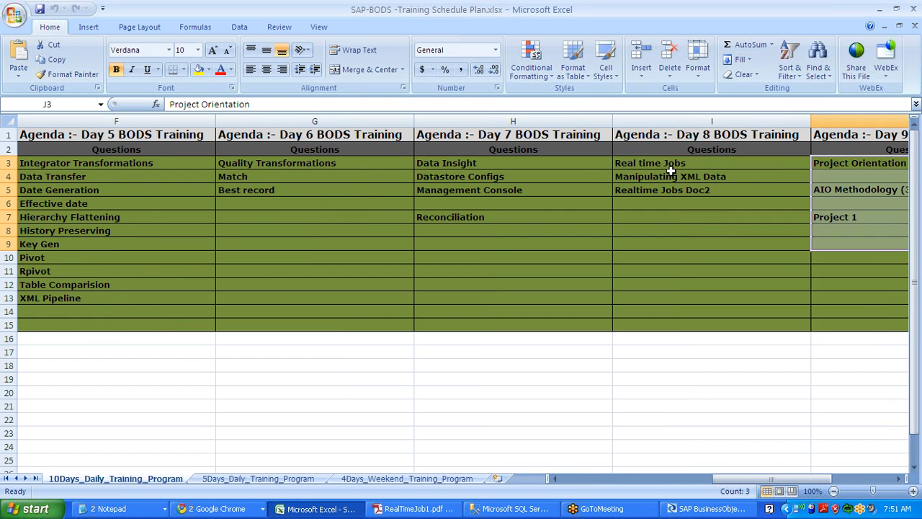
left_click_drag(669, 165, 673, 339)
left_click(696, 322)
left_click_drag(674, 164, 682, 325)
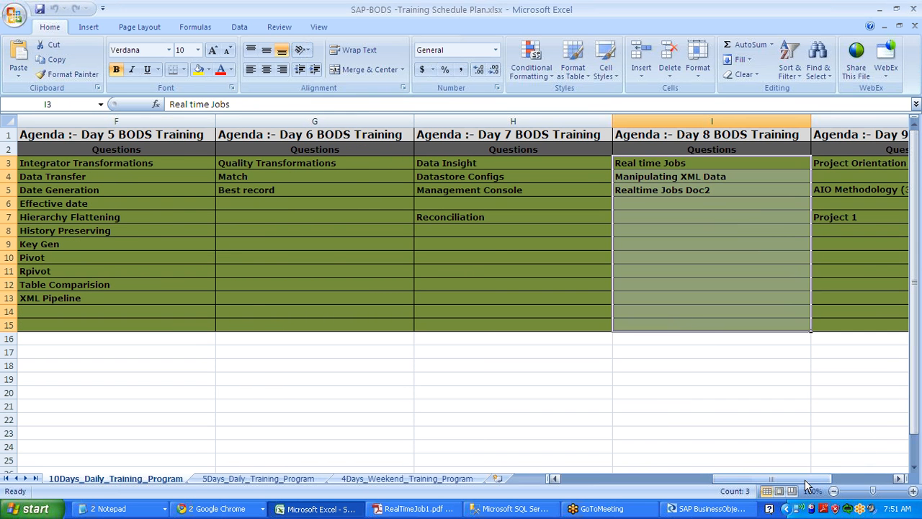
Step: Look back over the training agenda from Day 1 and select the Day 9 and Day 10 topics, cells J3 to K16
left_click_drag(806, 481, 819, 482)
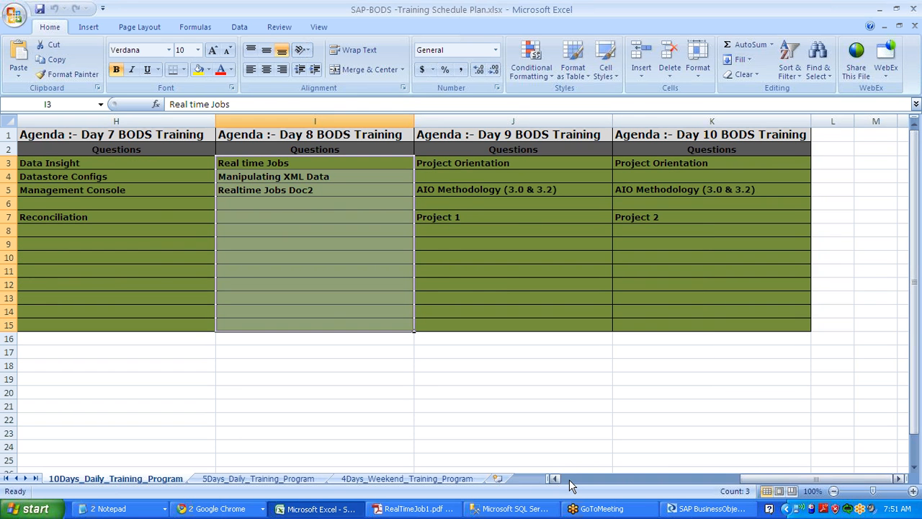
left_click(569, 485)
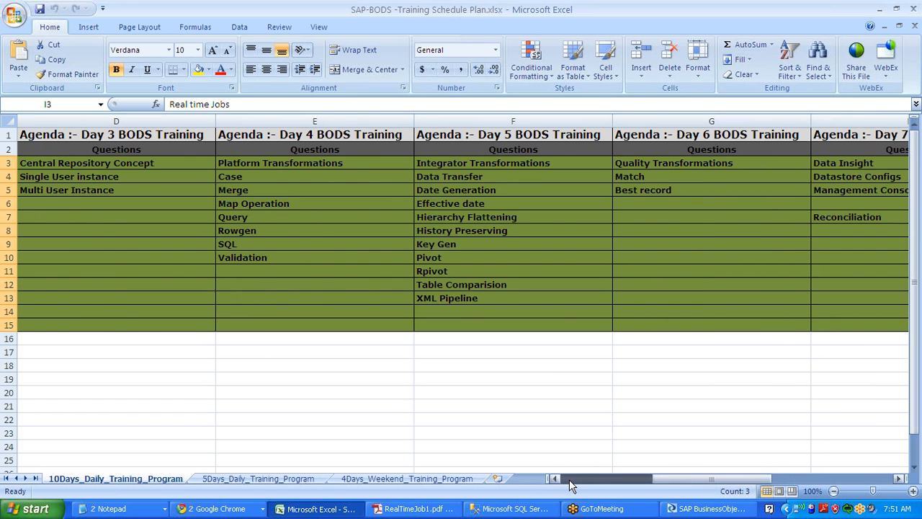
left_click(569, 483)
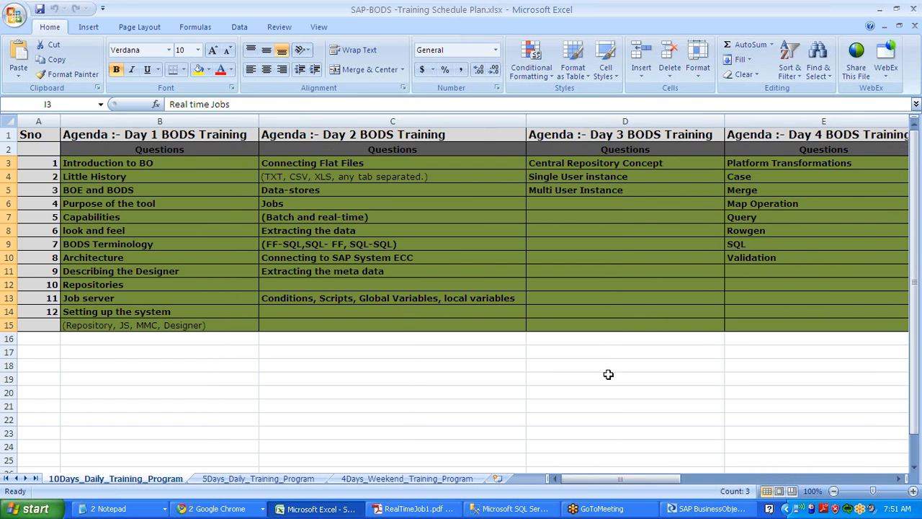
left_click(825, 481)
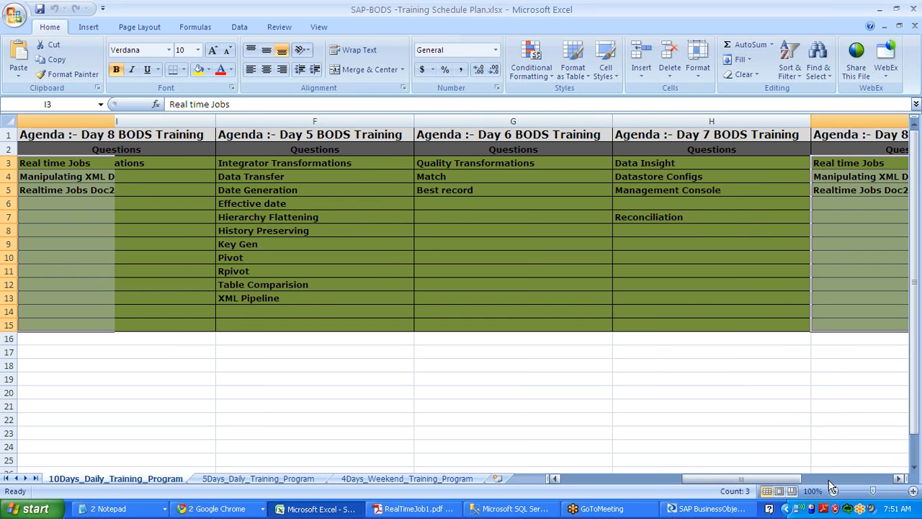
left_click(244, 161)
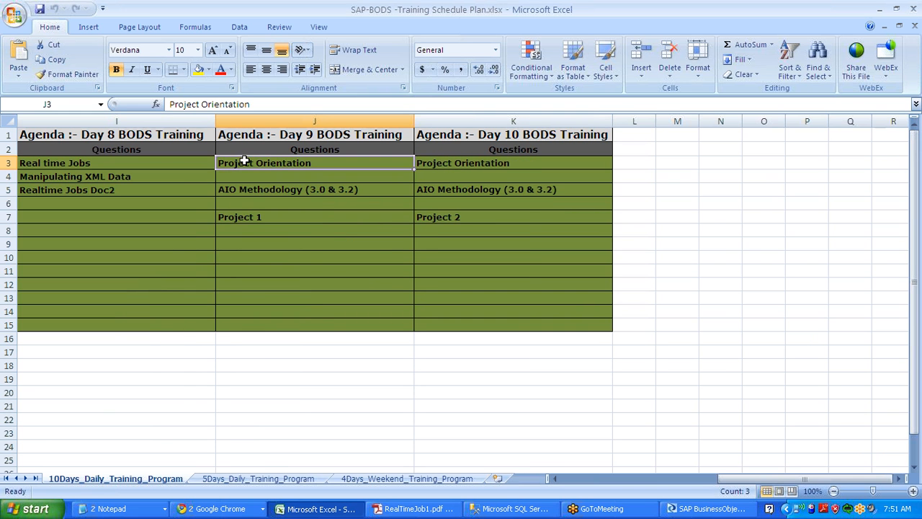
left_click_drag(243, 162, 481, 328)
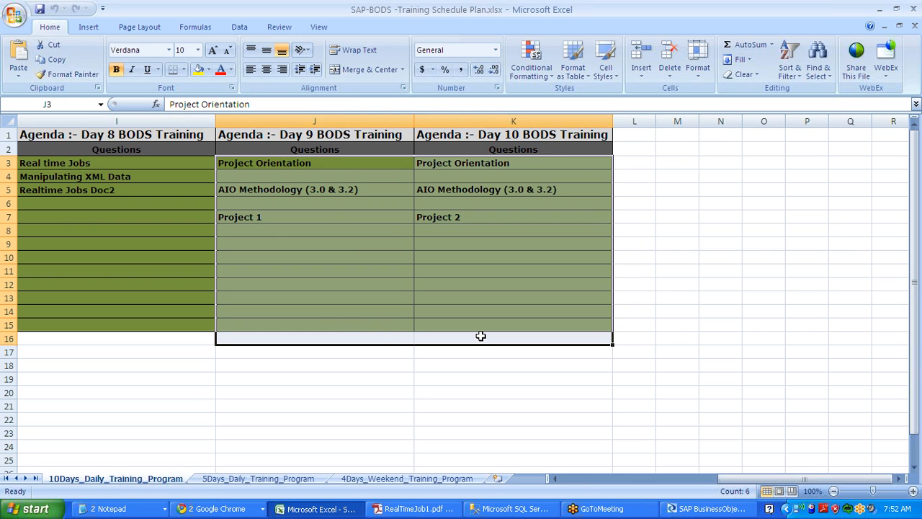
Step: Show the desktop and open the Notes folder
key("super+d")
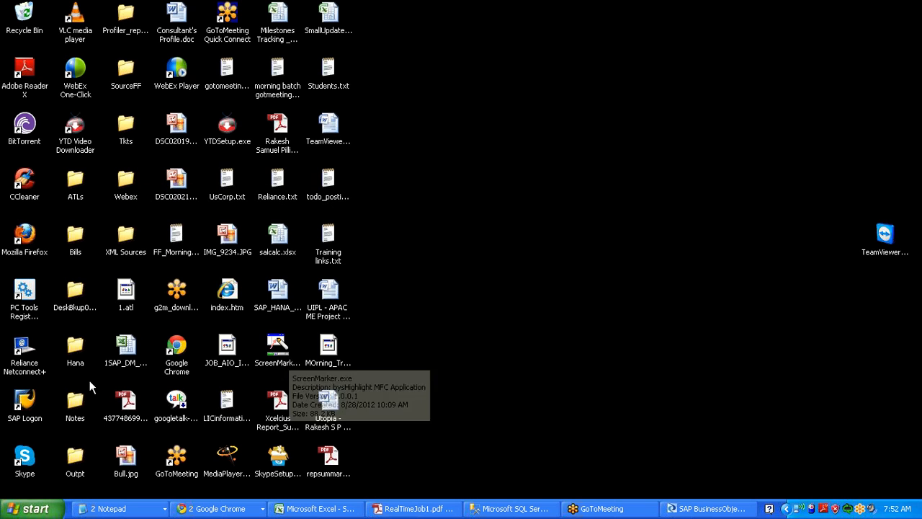
double_click(74, 402)
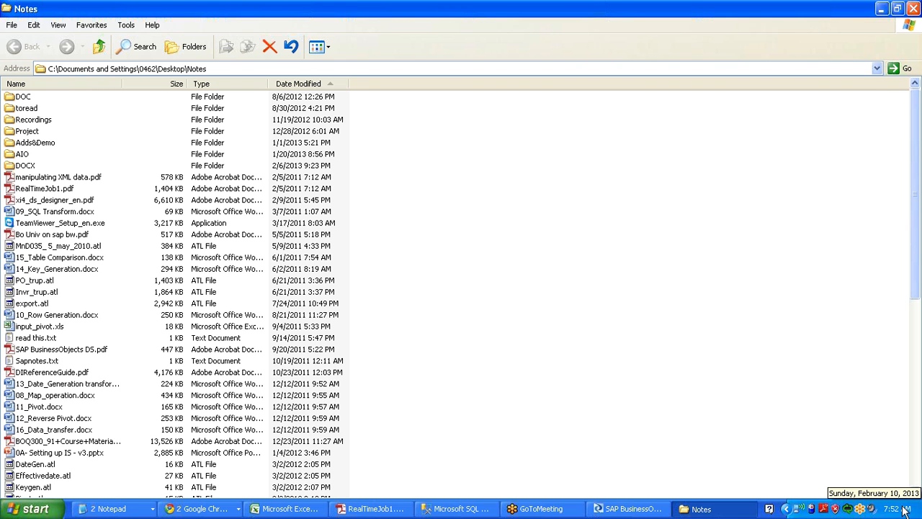
Step: Check February 11 and 12, 2013 in the Windows system calendar and cancel without changing the date
double_click(899, 509)
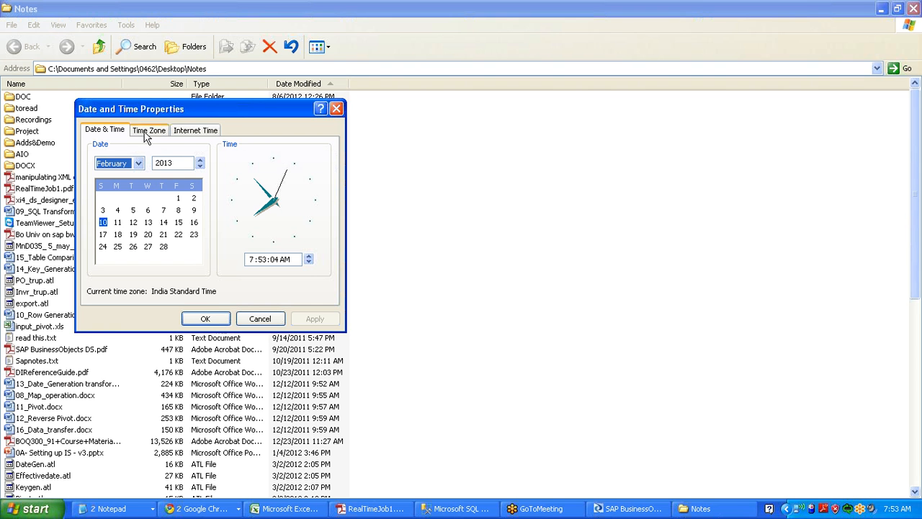
left_click_drag(128, 117, 453, 144)
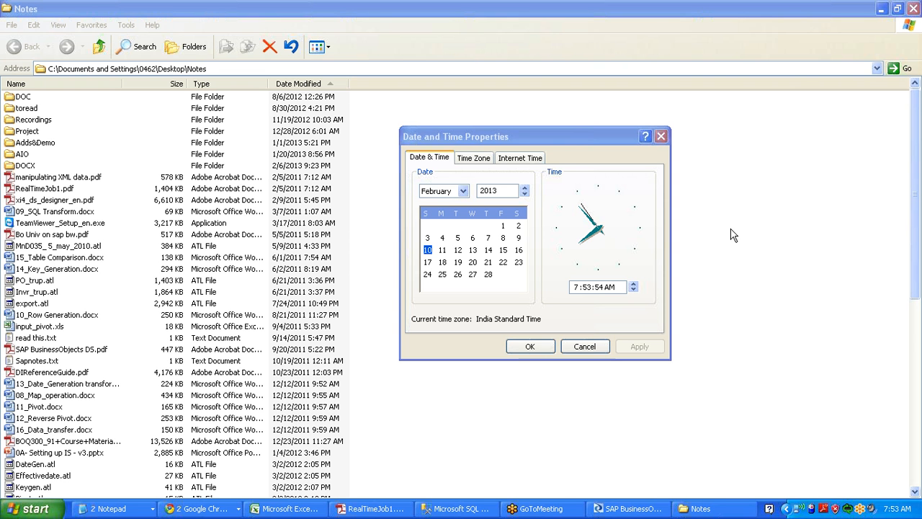
left_click(458, 250)
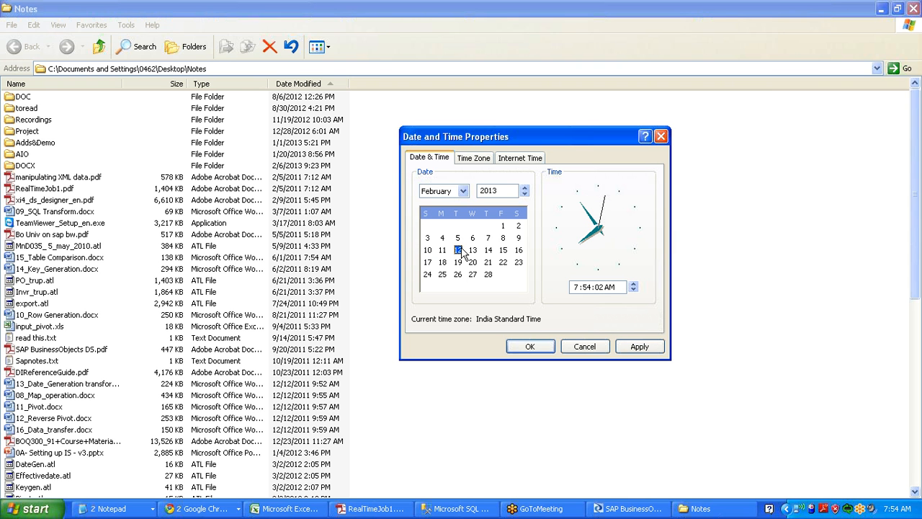
left_click(443, 251)
left_click(582, 349)
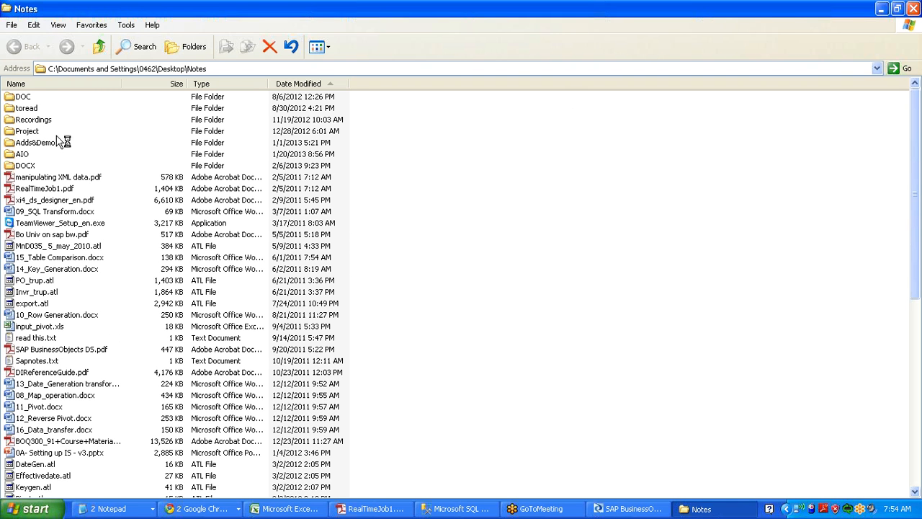
Step: Open AIO Methodology 3.0.docx from the AIO folder inside Notes
left_click(23, 154)
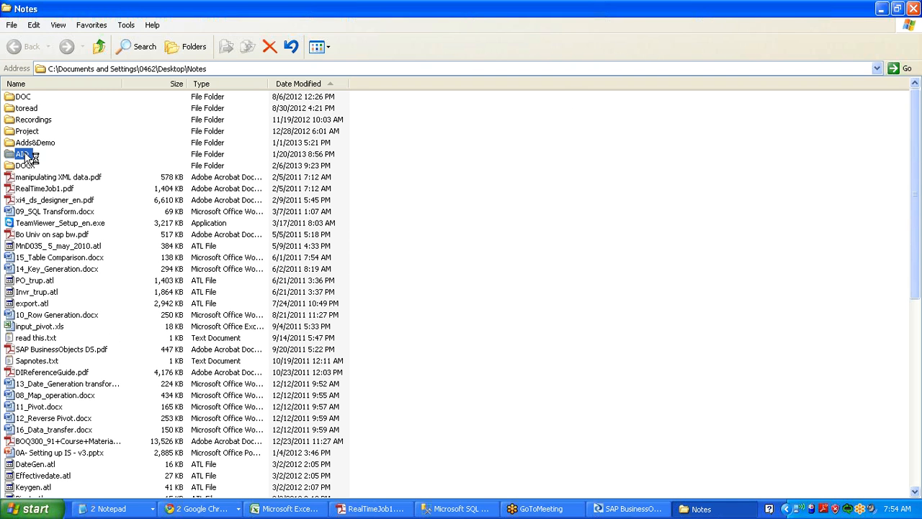
double_click(23, 154)
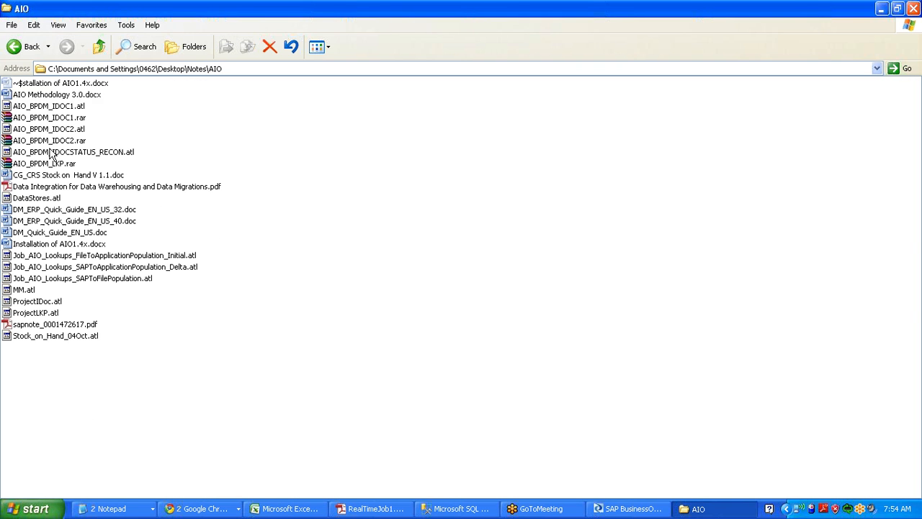
left_click(72, 99)
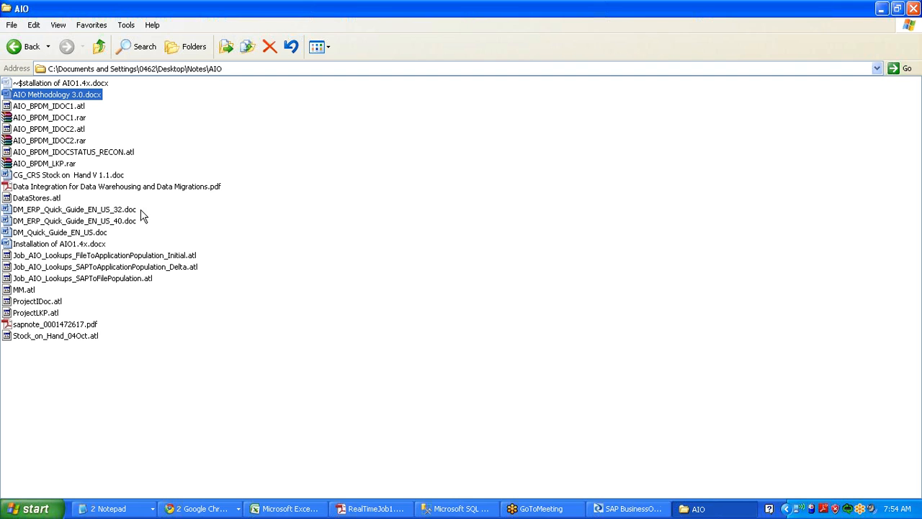
left_click(112, 210)
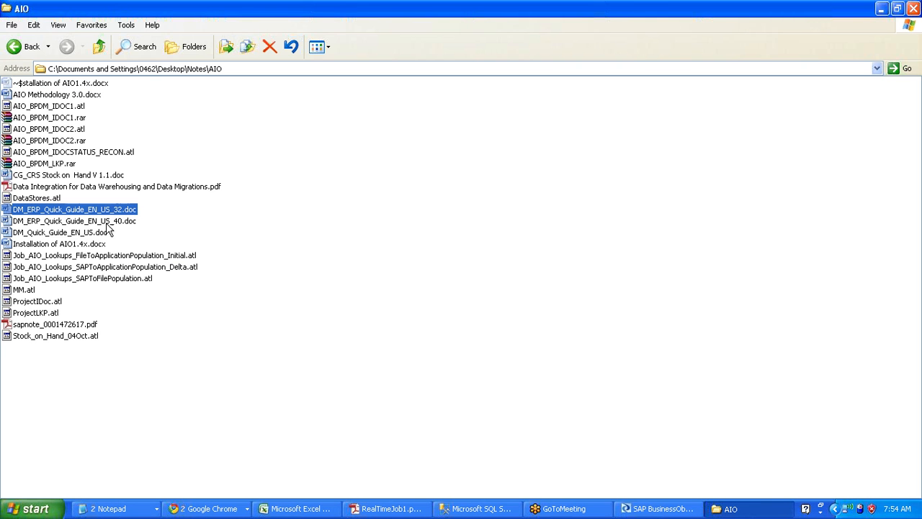
left_click(75, 96)
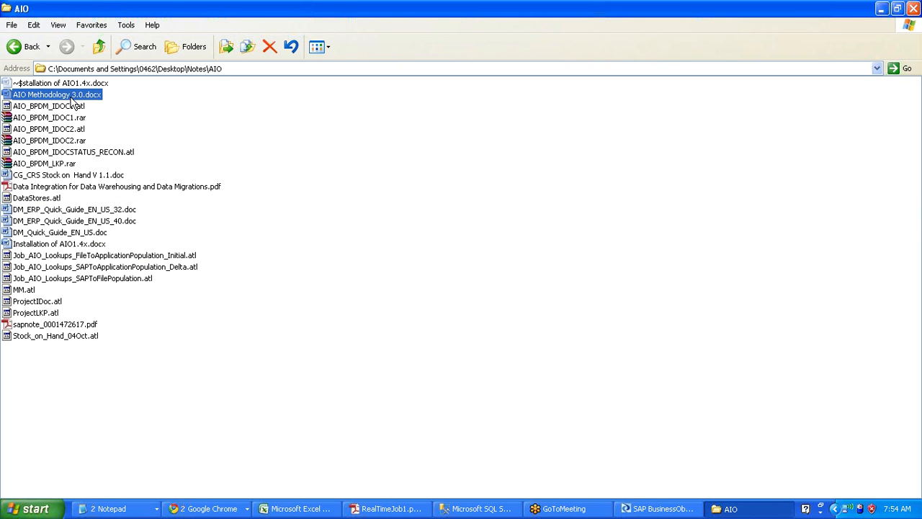
double_click(75, 99)
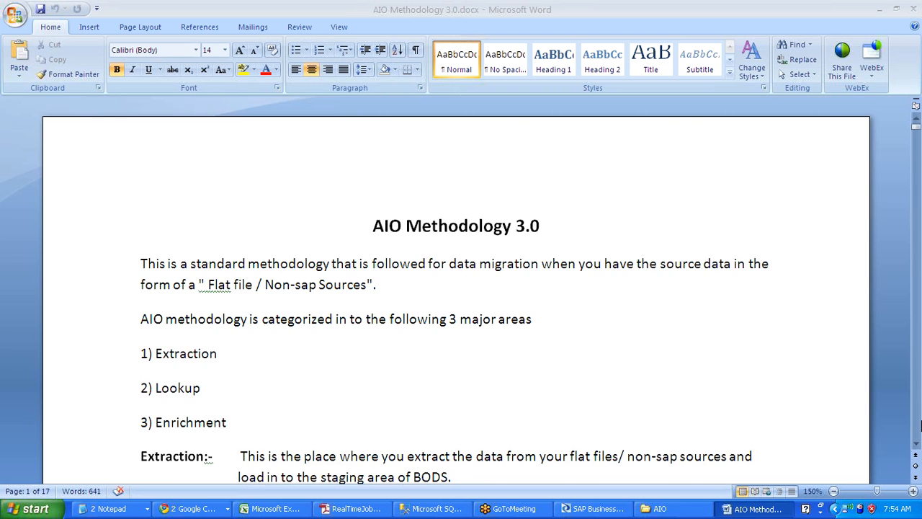
Step: Skim AIO Methodology 3.0.docx from the introduction past the Global Variables step and close the document
scroll(920, 425, "down", 2)
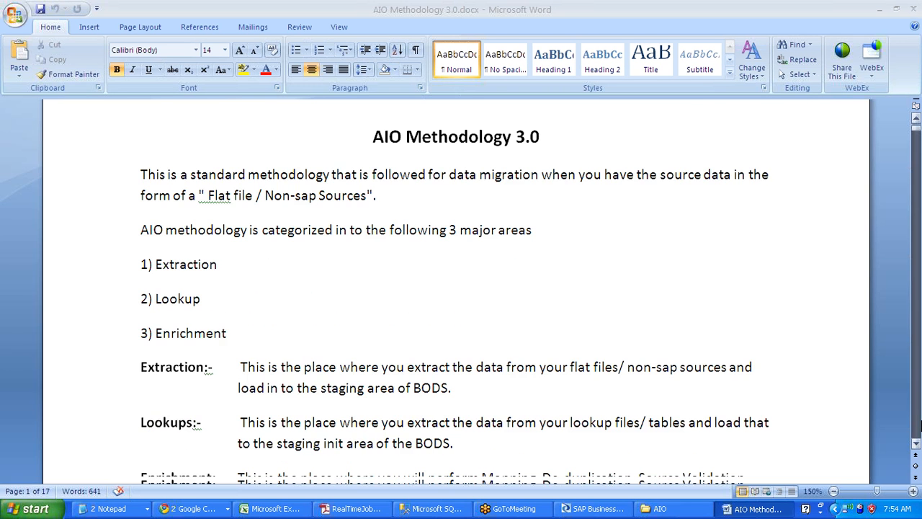
scroll(920, 425, "down", 15)
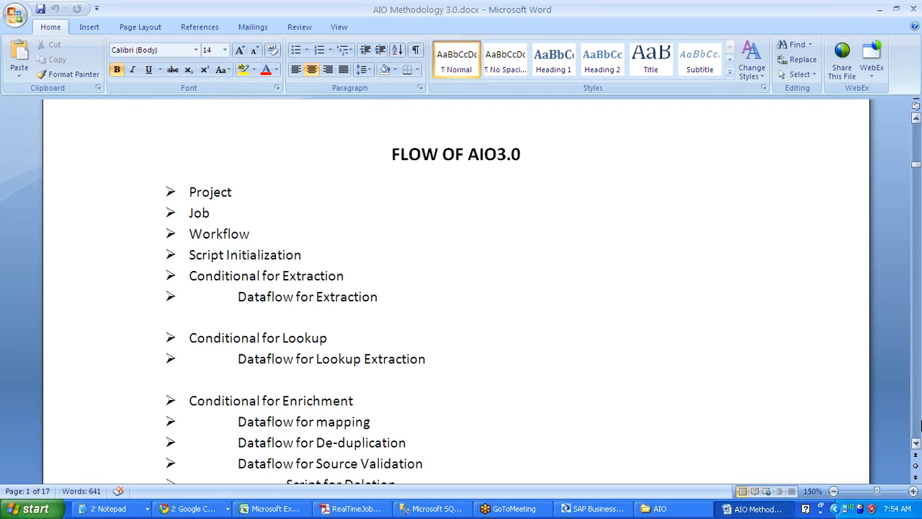
scroll(920, 425, "down", 8)
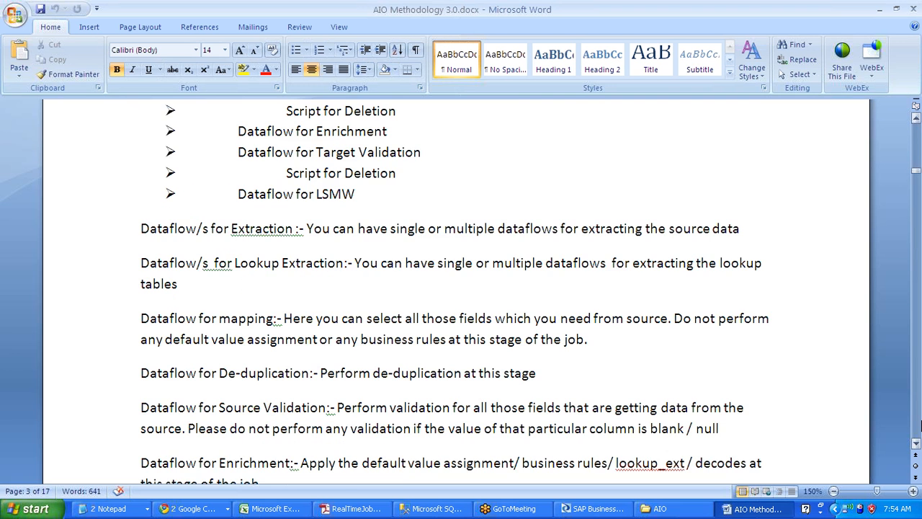
scroll(920, 425, "down", 10)
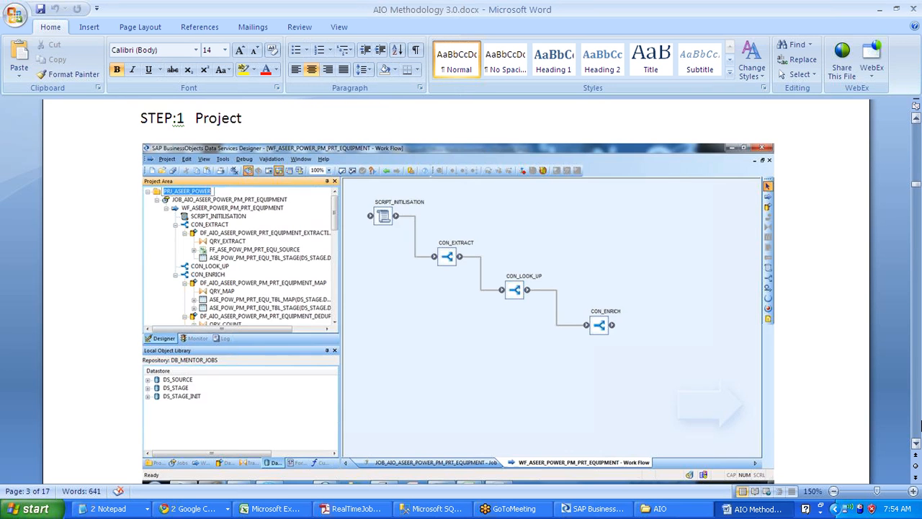
scroll(920, 425, "down", 7)
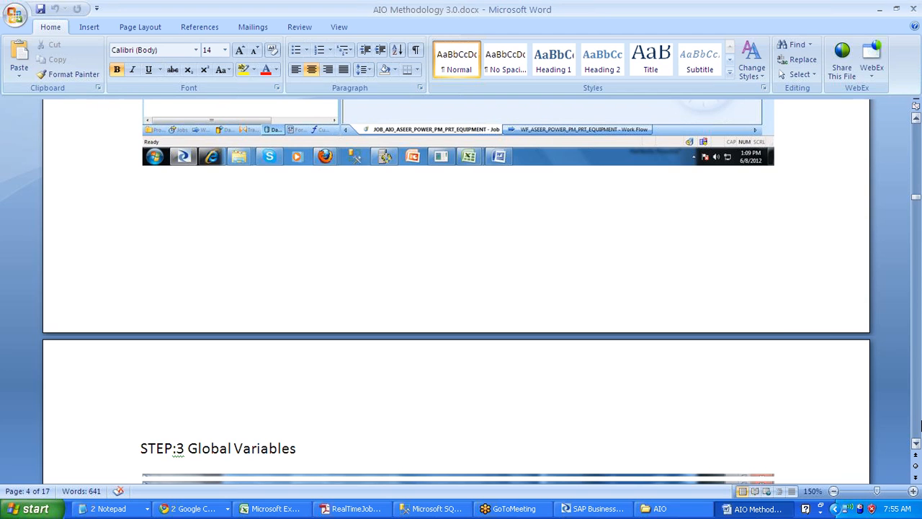
scroll(920, 425, "down", 6)
left_click(915, 9)
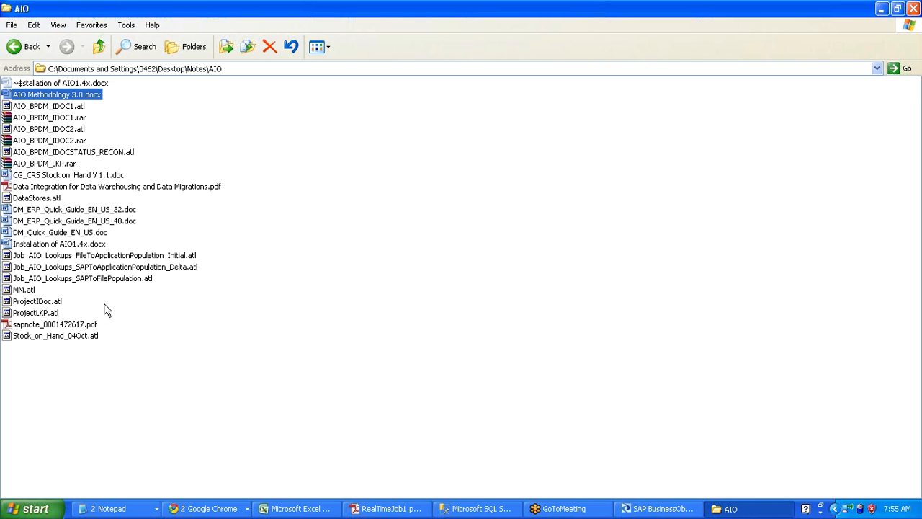